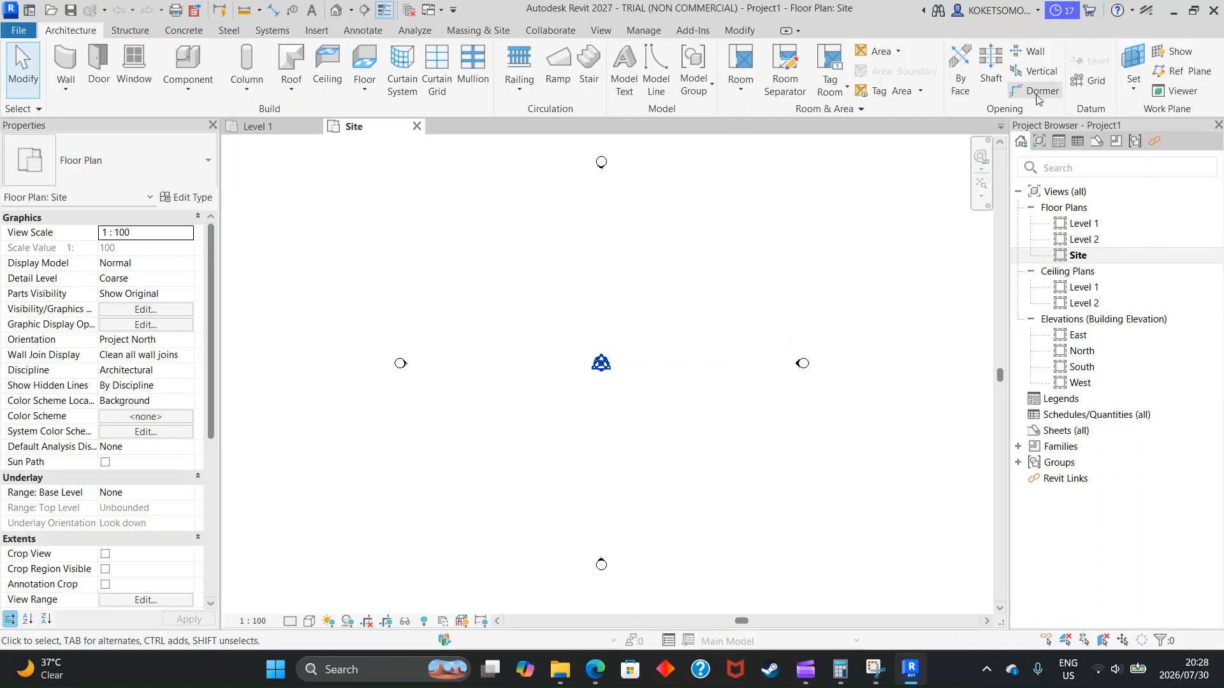
# Draw two vertical grid lines side by side in the Site plan and set their spacing to 2400 mm
pyautogui.click(1089, 86)
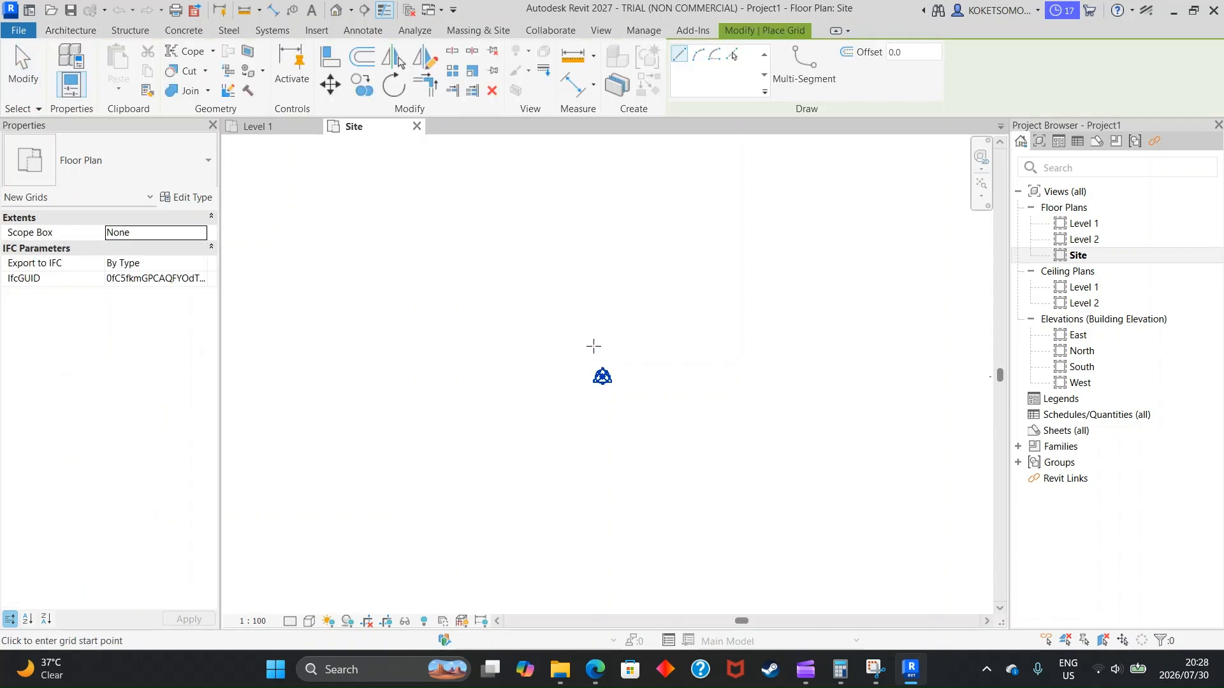
pyautogui.click(565, 259)
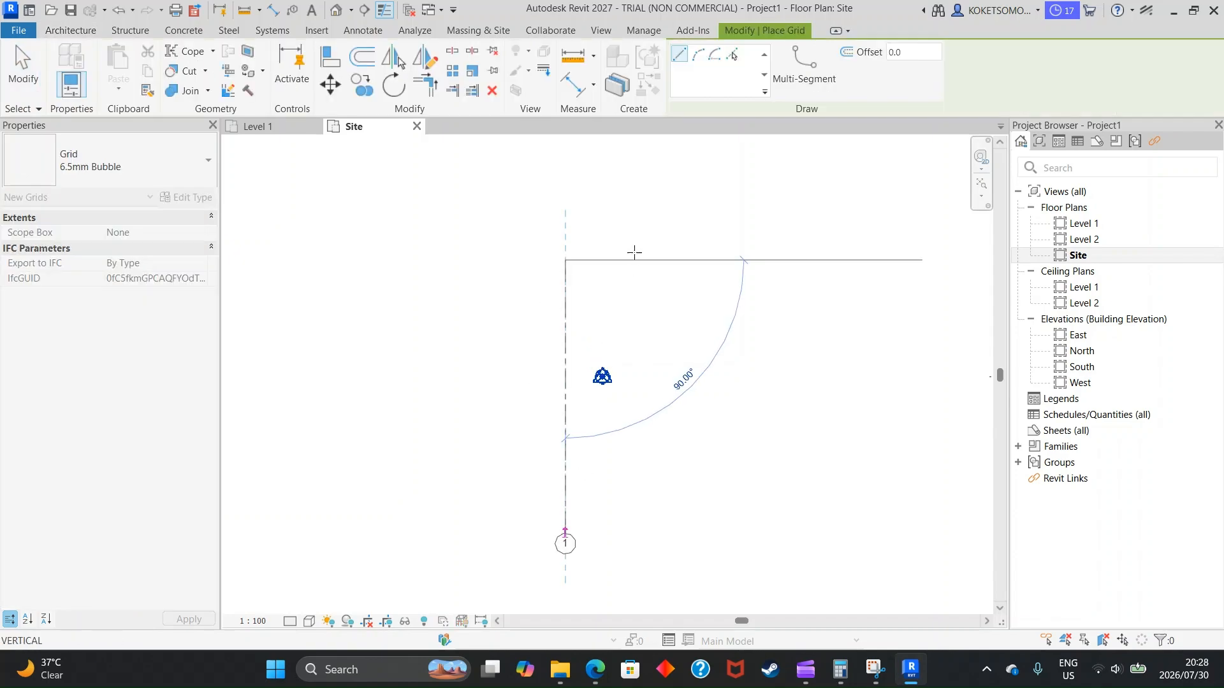
pyautogui.click(635, 268)
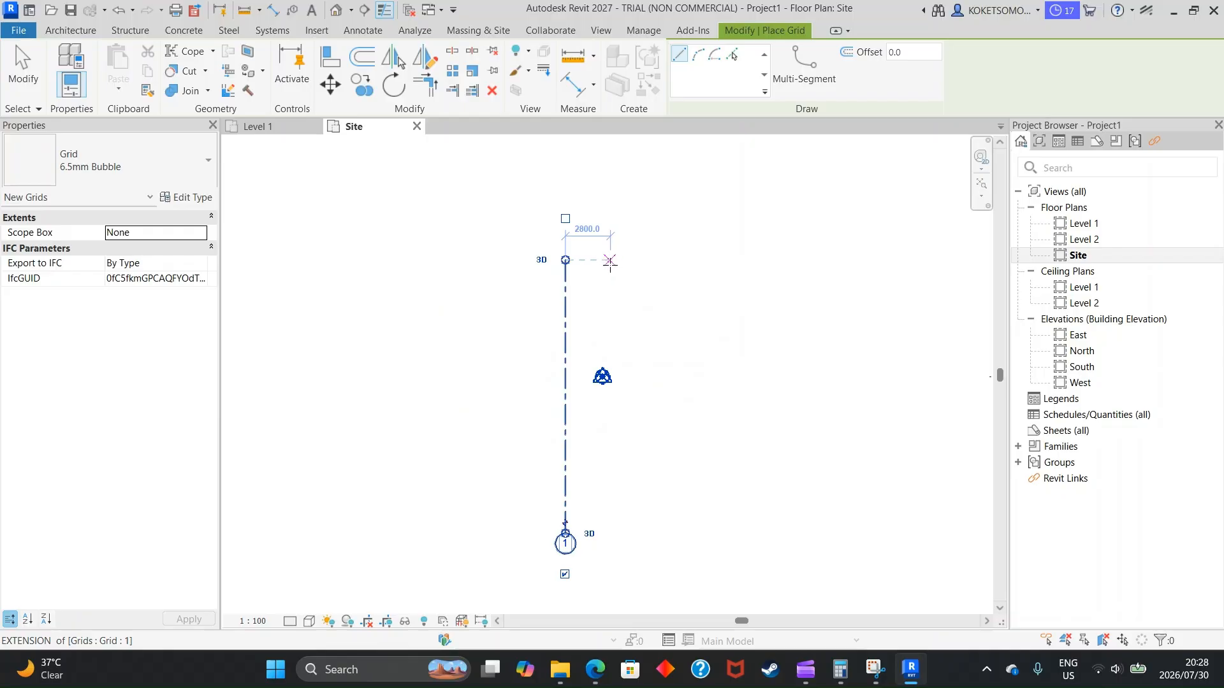
pyautogui.click(609, 260)
pyautogui.click(609, 533)
pyautogui.press('Escape')
pyautogui.click(586, 308)
pyautogui.write('2400')
pyautogui.press('Return')
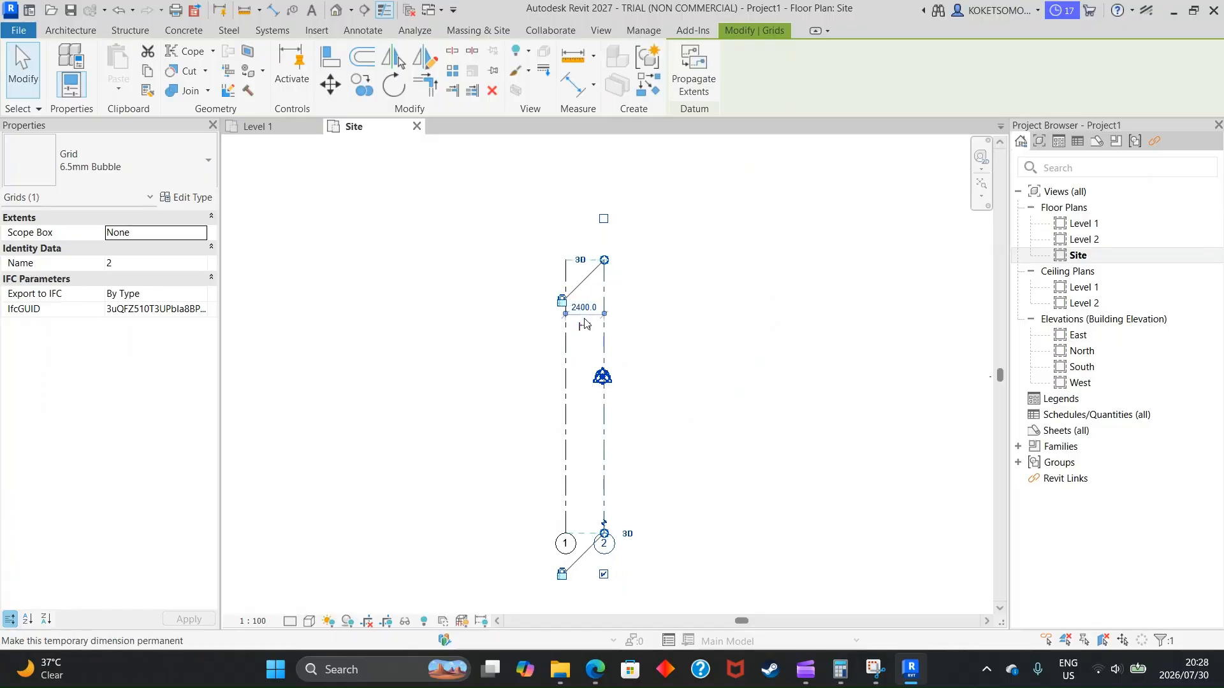
# Set the view scale to 1:200 and move both vertical grids so that they straddle the origin marker
pyautogui.click(258, 622)
pyautogui.click(281, 540)
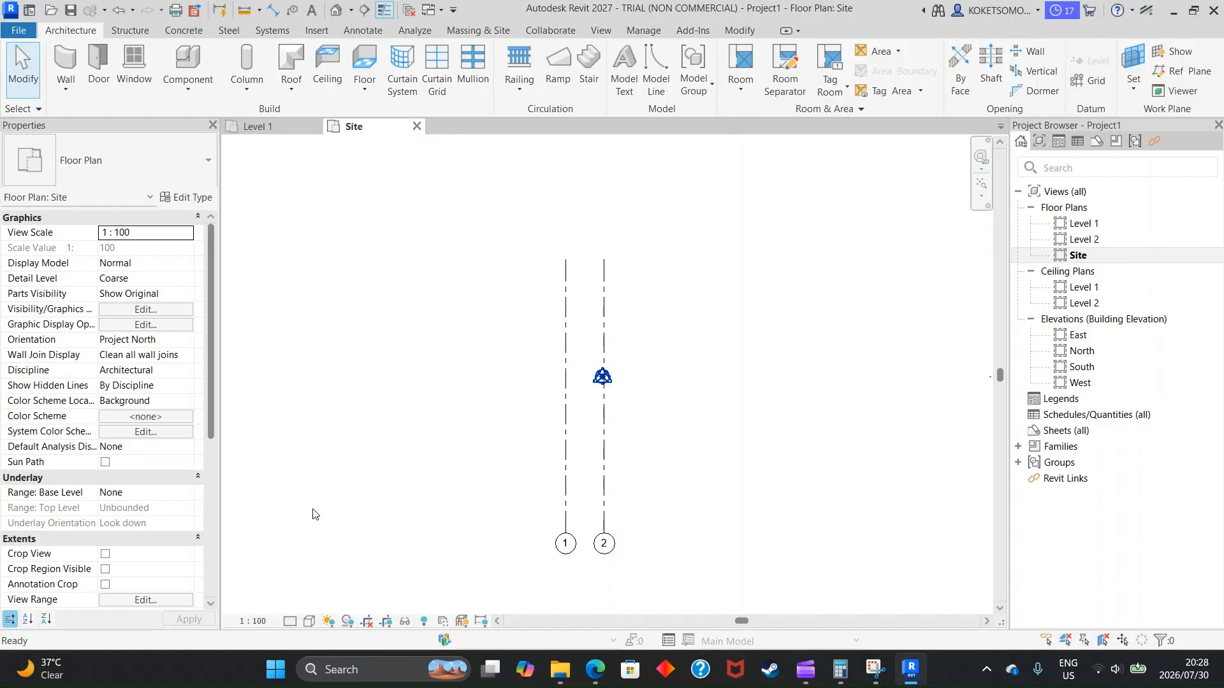
pyautogui.moveTo(656, 292); pyautogui.dragTo(621, 306)
pyautogui.click(604, 331)
pyautogui.scroll(1, 605, 331)
pyautogui.scroll(-1, 605, 332)
# Draw a horizontal grid line across grids 1 and 2 below the origin marker and name it A
pyautogui.click(1091, 81)
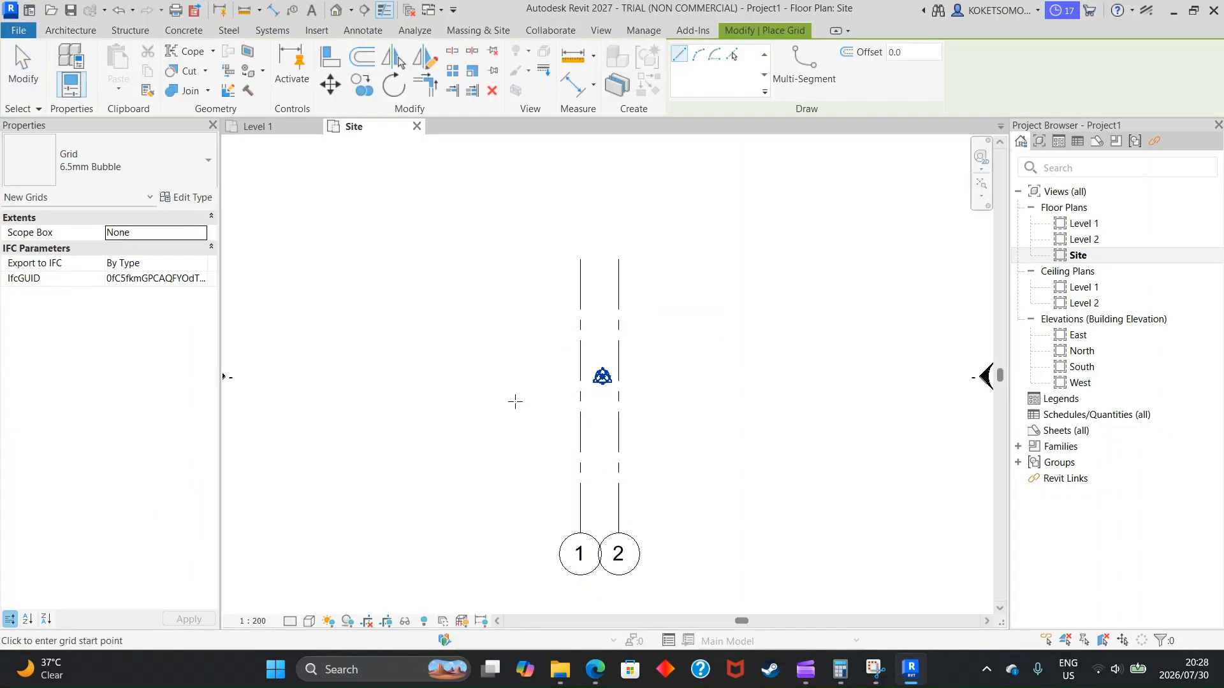
pyautogui.click(487, 434)
pyautogui.click(727, 434)
pyautogui.click(750, 437)
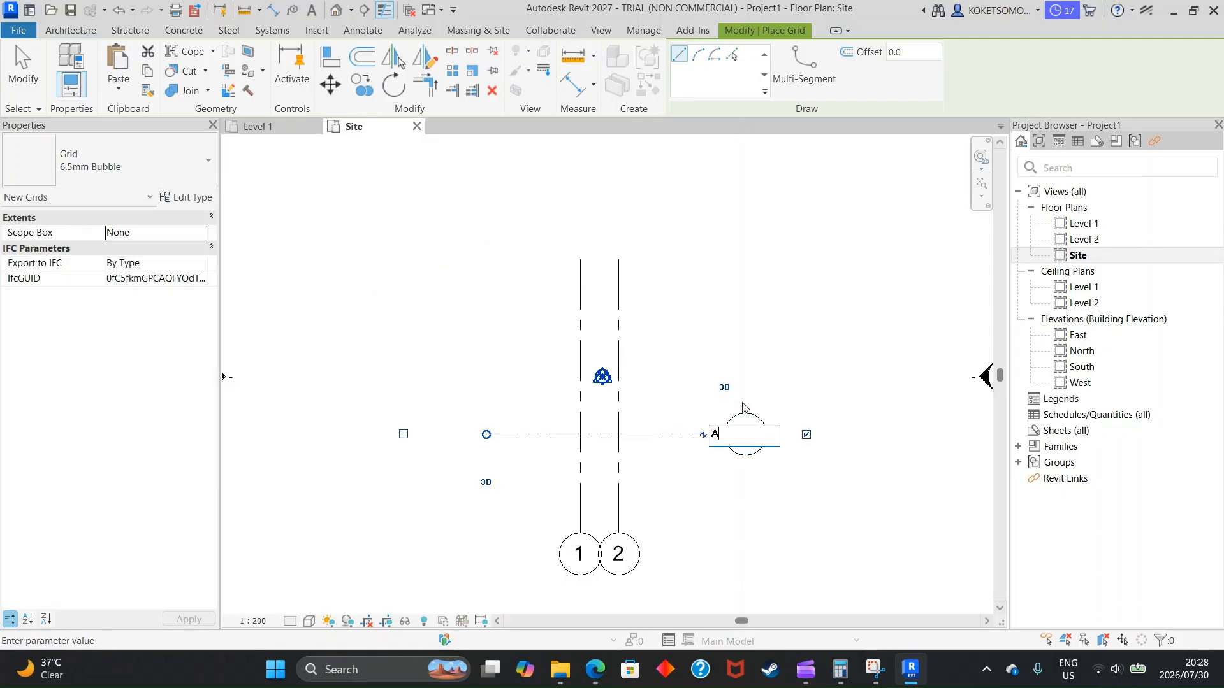
pyautogui.press('Return')
# Draw a second horizontal grid line of the same length 2400 mm above grid A
pyautogui.write('240')
pyautogui.press('Return')
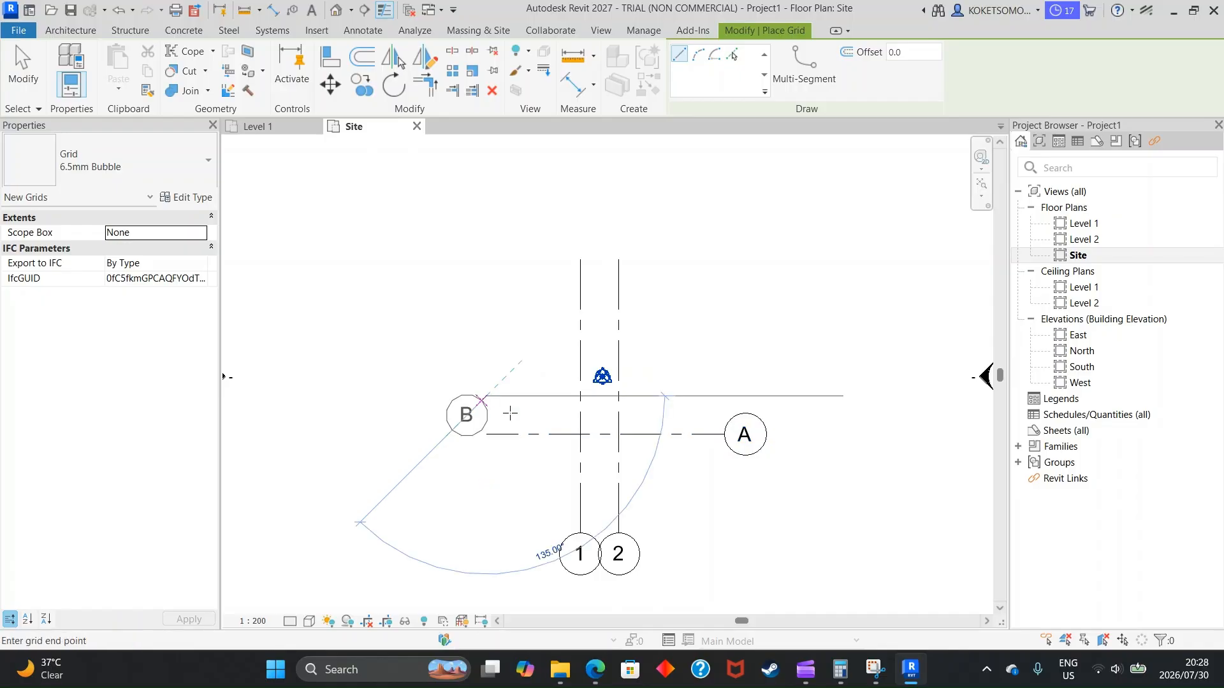
pyautogui.click(725, 395)
pyautogui.press('Escape')
pyautogui.moveTo(689, 369); pyautogui.dragTo(663, 451)
pyautogui.scroll(2, 661, 447)
pyautogui.press('Escape')
# Draw two vertical reference planes between grids 1 and 2, the second one about 500 mm from grid 2
pyautogui.moveTo(618, 418); pyautogui.dragTo(619, 376, button='middle')
pyautogui.scroll(2, 594, 372)
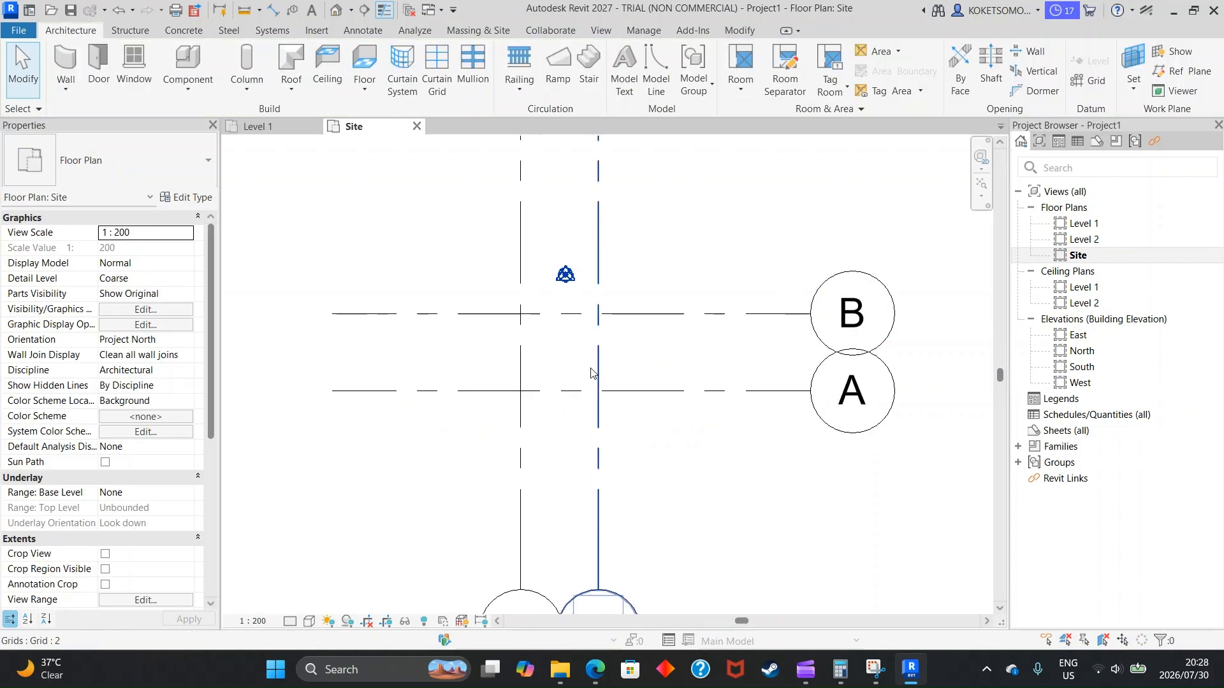
pyautogui.click(644, 315)
pyautogui.moveTo(645, 320)
pyautogui.mouseDown(button='middle')
pyautogui.moveTo(664, 336)
pyautogui.moveTo(557, 278)
pyautogui.moveTo(642, 315)
pyautogui.mouseUp(button='middle')
pyautogui.press('Escape')
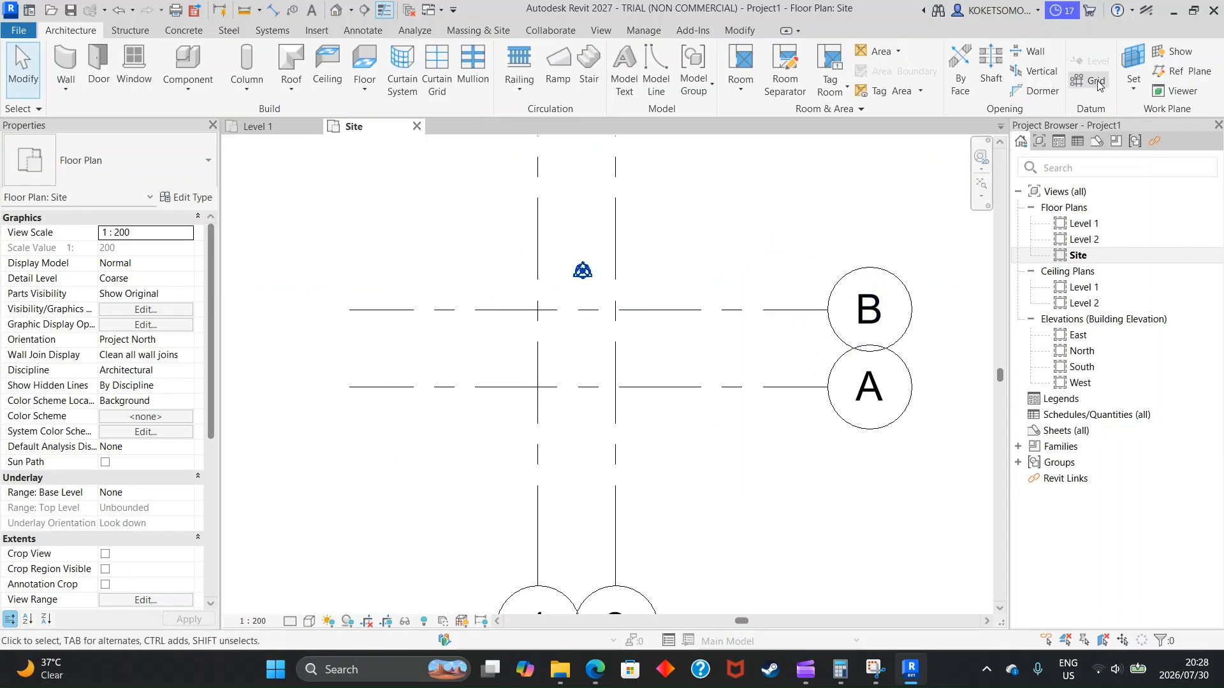
pyautogui.click(1183, 71)
pyautogui.scroll(3, 638, 338)
pyautogui.click(493, 230)
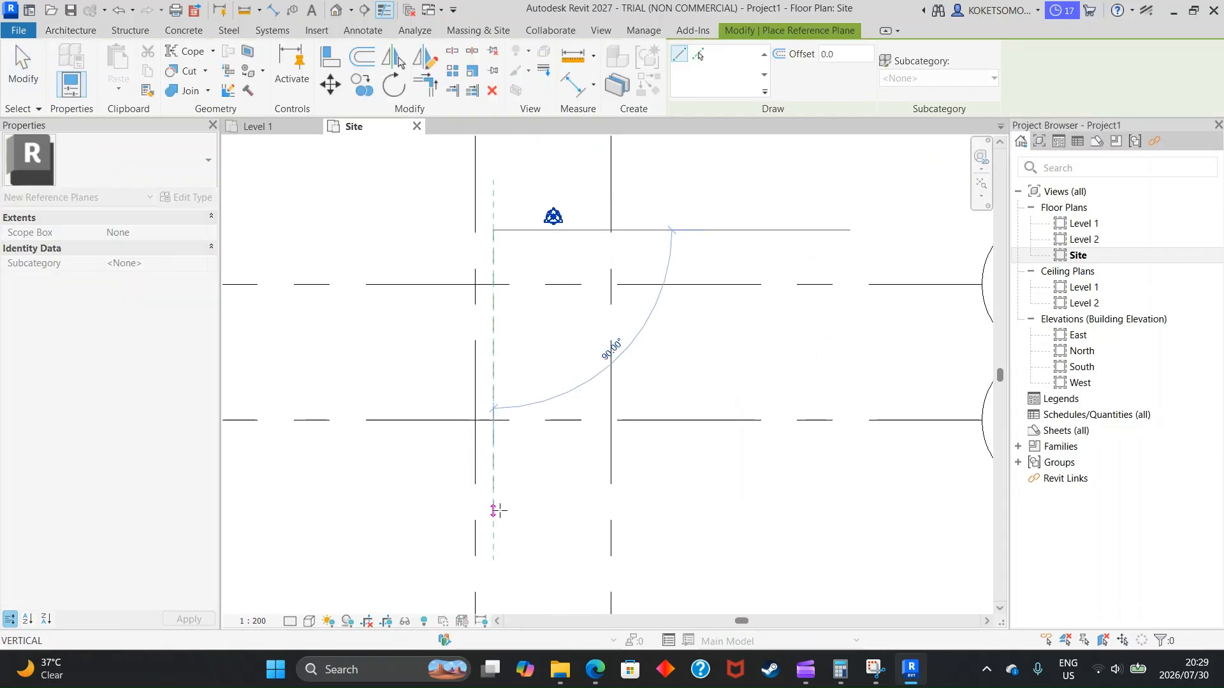
pyautogui.click(494, 501)
pyautogui.click(585, 232)
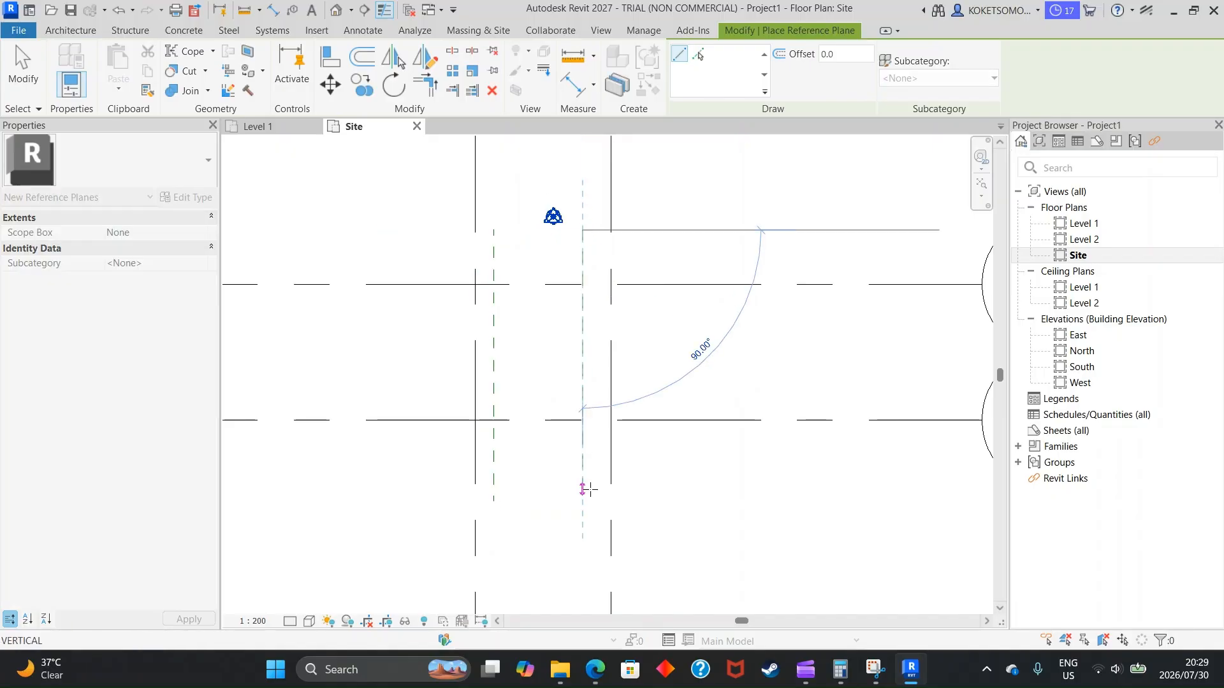
pyautogui.click(582, 502)
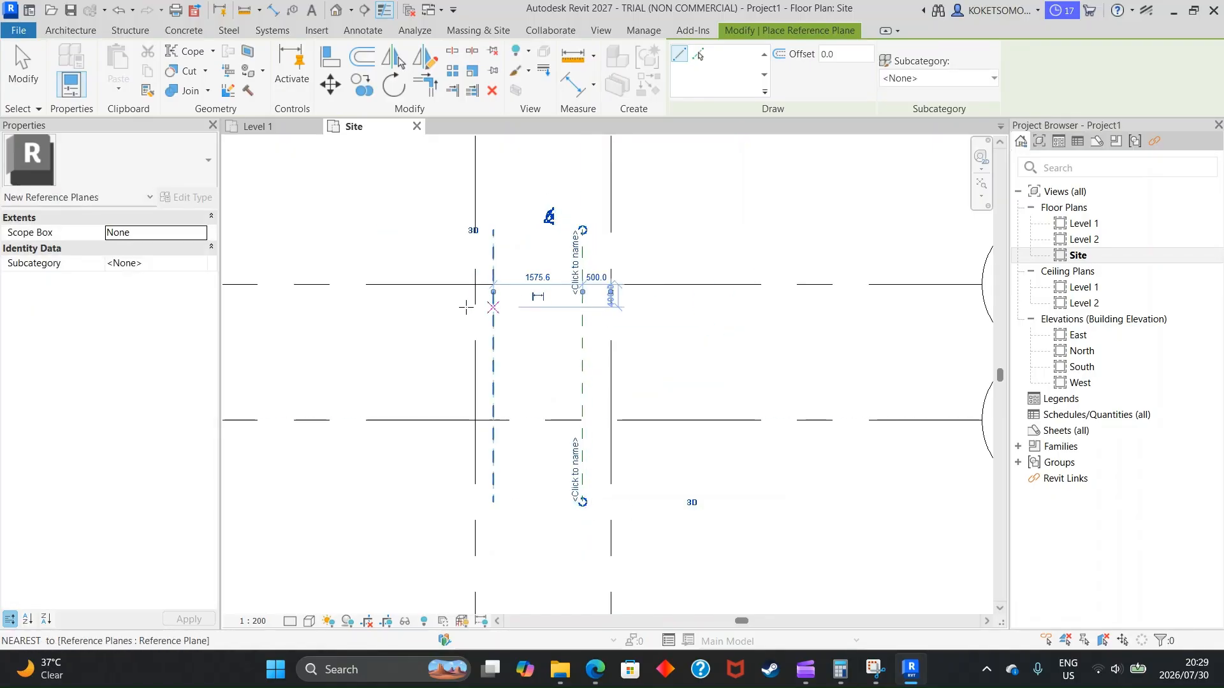
# Draw two horizontal reference planes between grids A and B, about 467 mm below B and about 500 mm above A
pyautogui.click(386, 311)
pyautogui.click(751, 311)
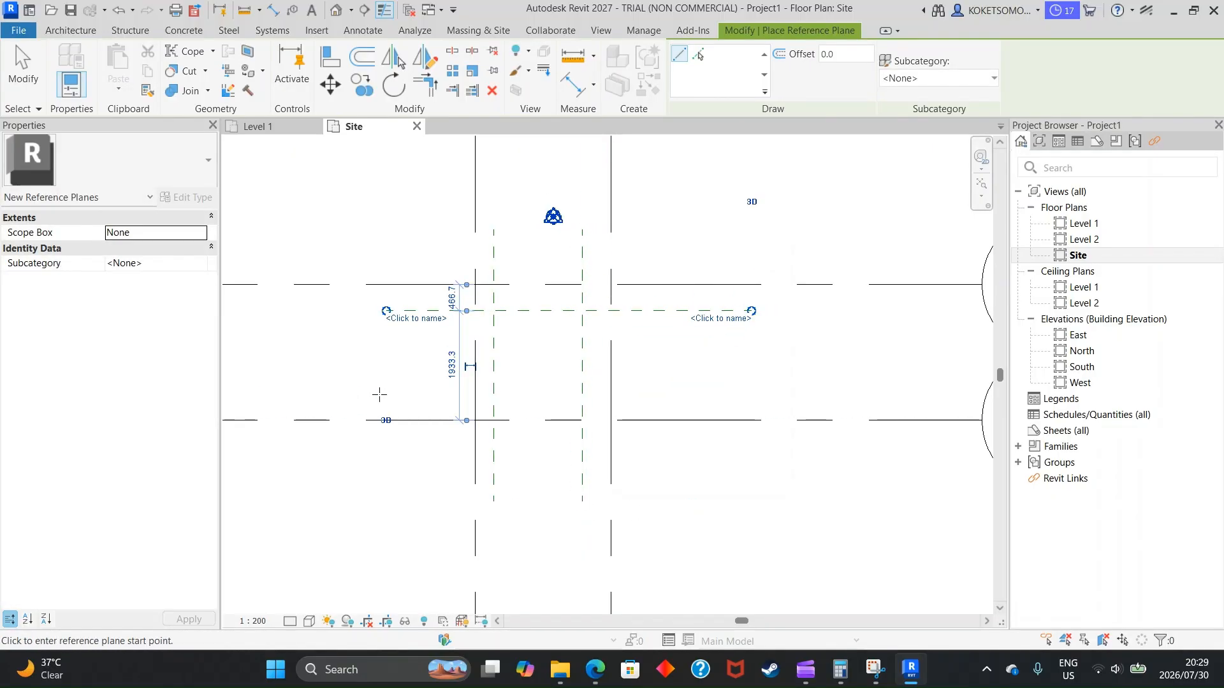
pyautogui.click(373, 393)
pyautogui.click(750, 393)
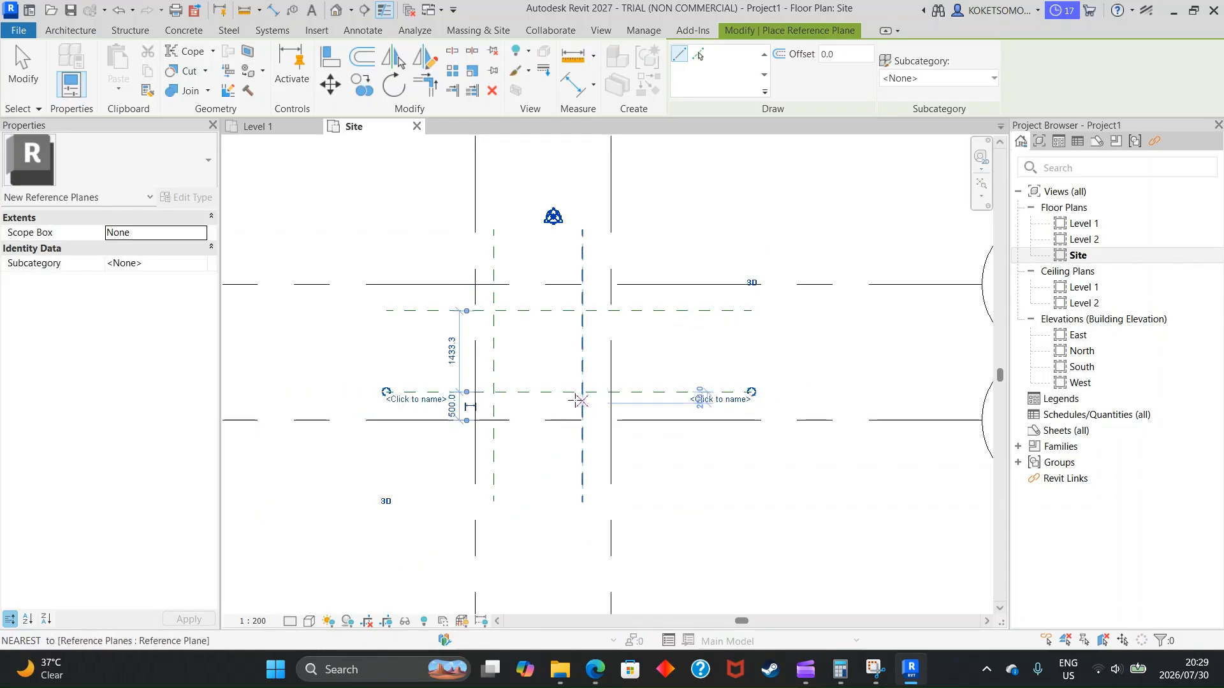
pyautogui.press('Escape')
pyautogui.press('Escape')
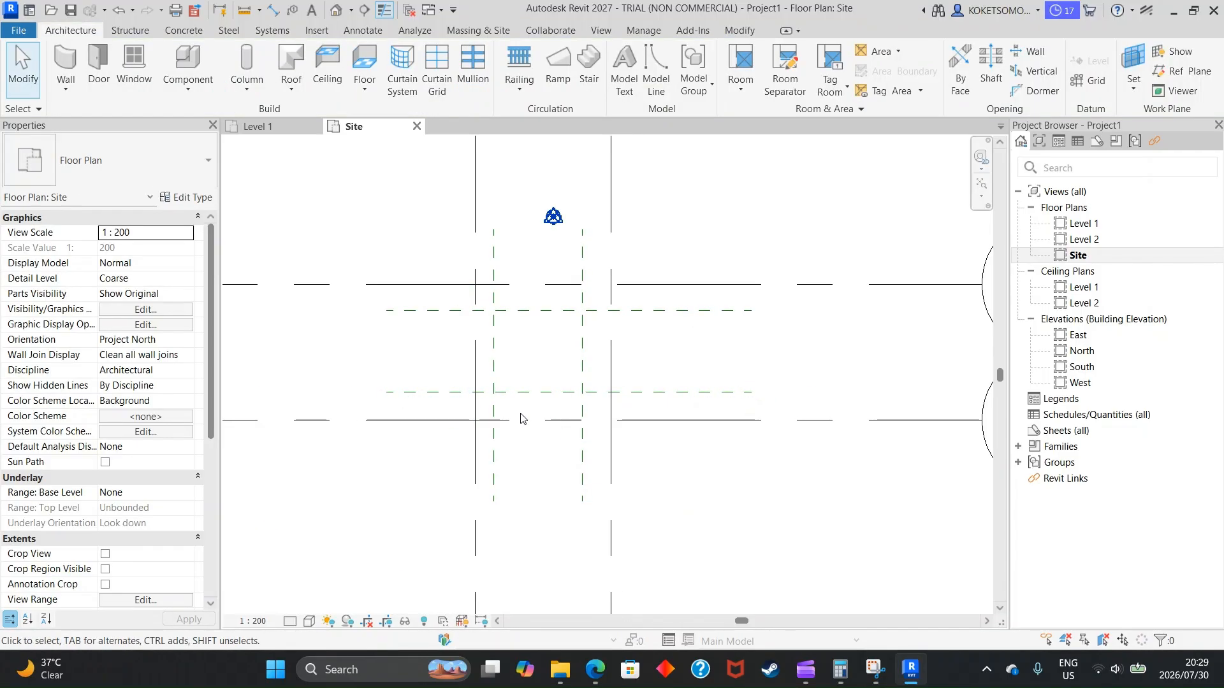
# Set the upper horizontal reference plane's distance from grid B to 500 mm
pyautogui.click(522, 394)
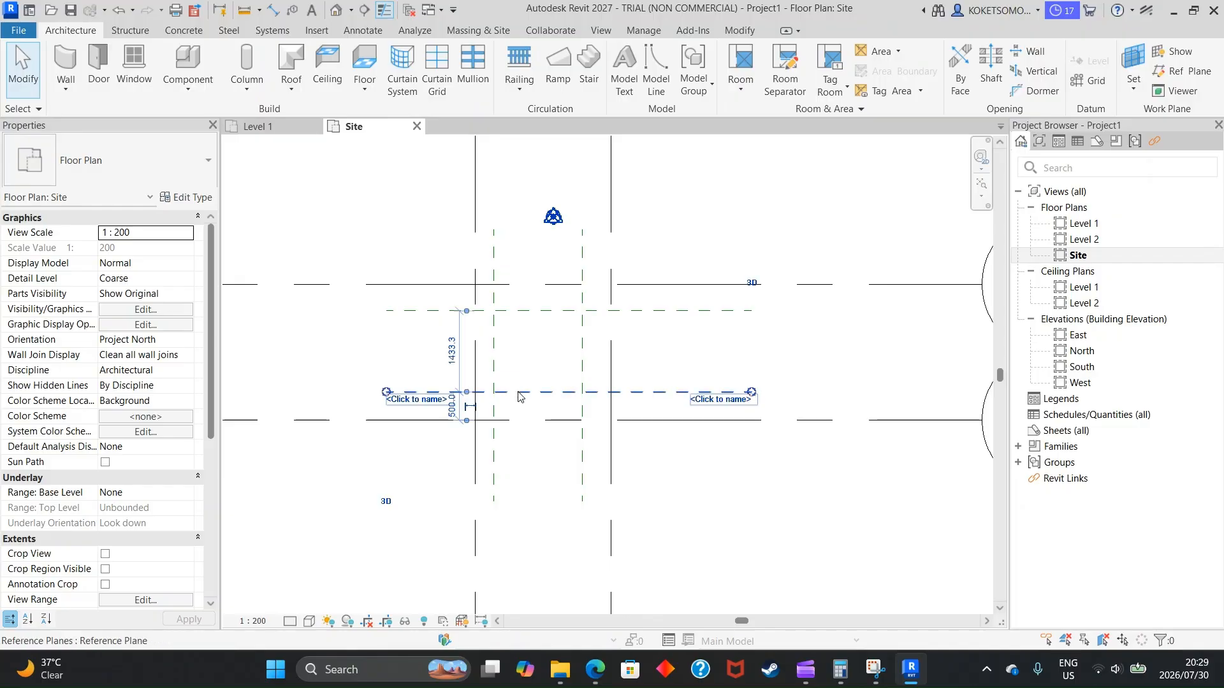
pyautogui.scroll(2, 485, 415)
pyautogui.click(520, 257)
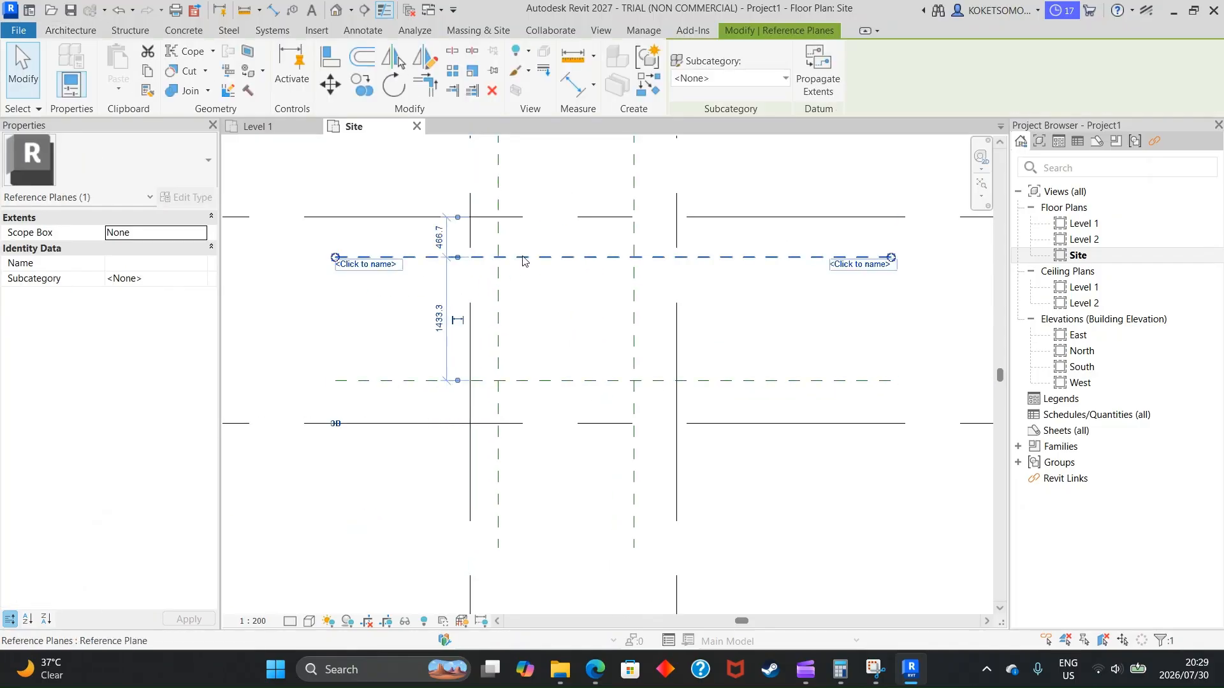
pyautogui.click(439, 237)
pyautogui.scroll(-1, 407, 336)
pyautogui.write('5')
pyautogui.press('Return')
# Set the left vertical reference plane's distance from grid 1 to 500 mm and check the right plane's offset
pyautogui.click(477, 266)
pyautogui.scroll(1, 471, 254)
pyautogui.click(458, 236)
pyautogui.write('500')
pyautogui.press('Return')
pyautogui.click(592, 186)
pyautogui.click(614, 208)
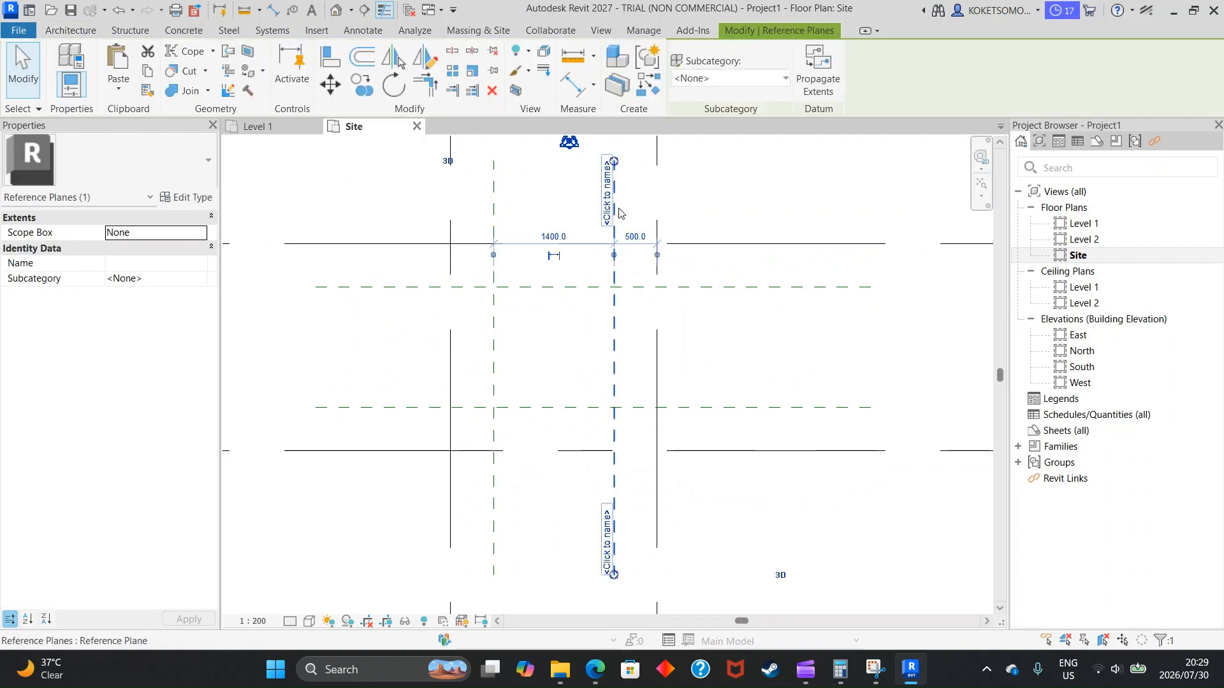
pyautogui.click(686, 218)
pyautogui.scroll(-1, 592, 309)
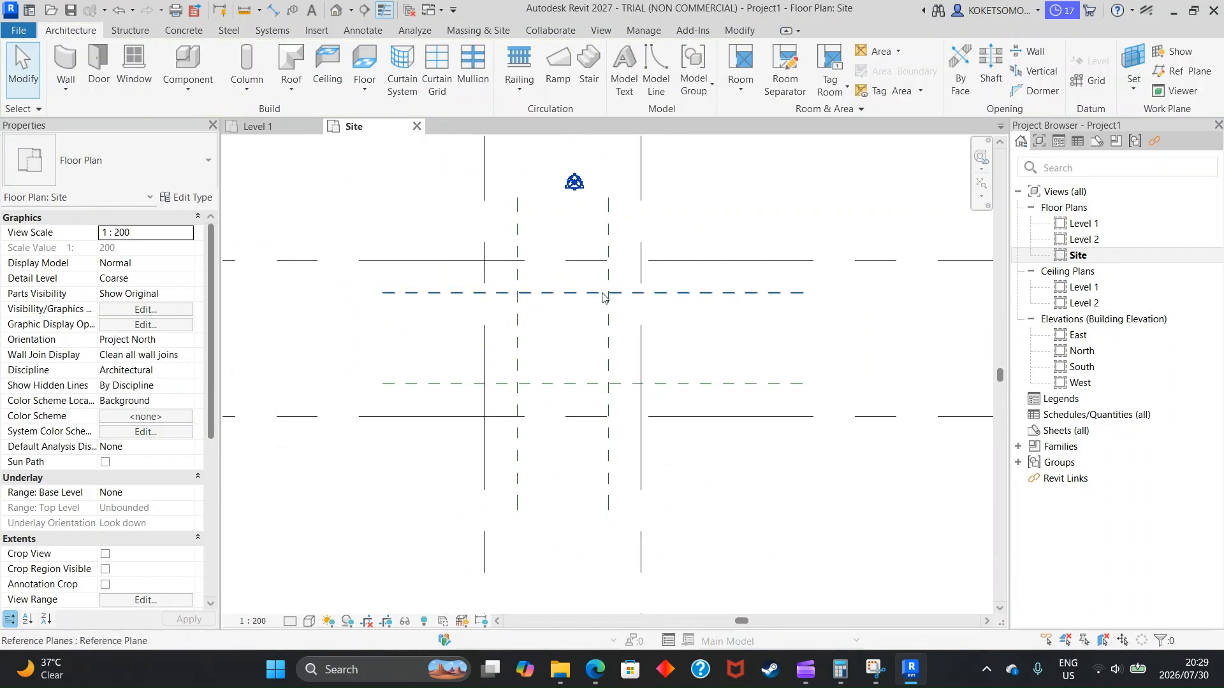
# Open the South elevation and set the height of Level 2 above Level 1 to 2500 mm
pyautogui.doubleClick(1082, 366)
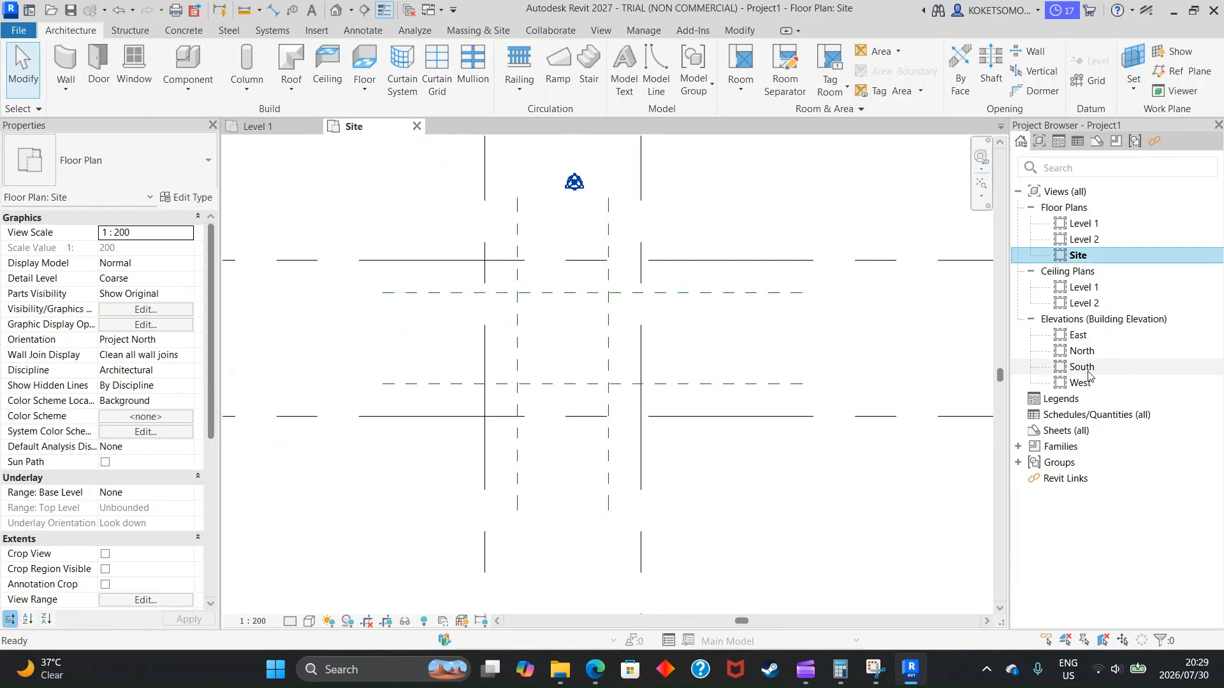
pyautogui.moveTo(785, 424); pyautogui.dragTo(719, 347, button='middle')
pyautogui.click(718, 341)
pyautogui.click(322, 376)
pyautogui.write('2500')
pyautogui.press('Return')
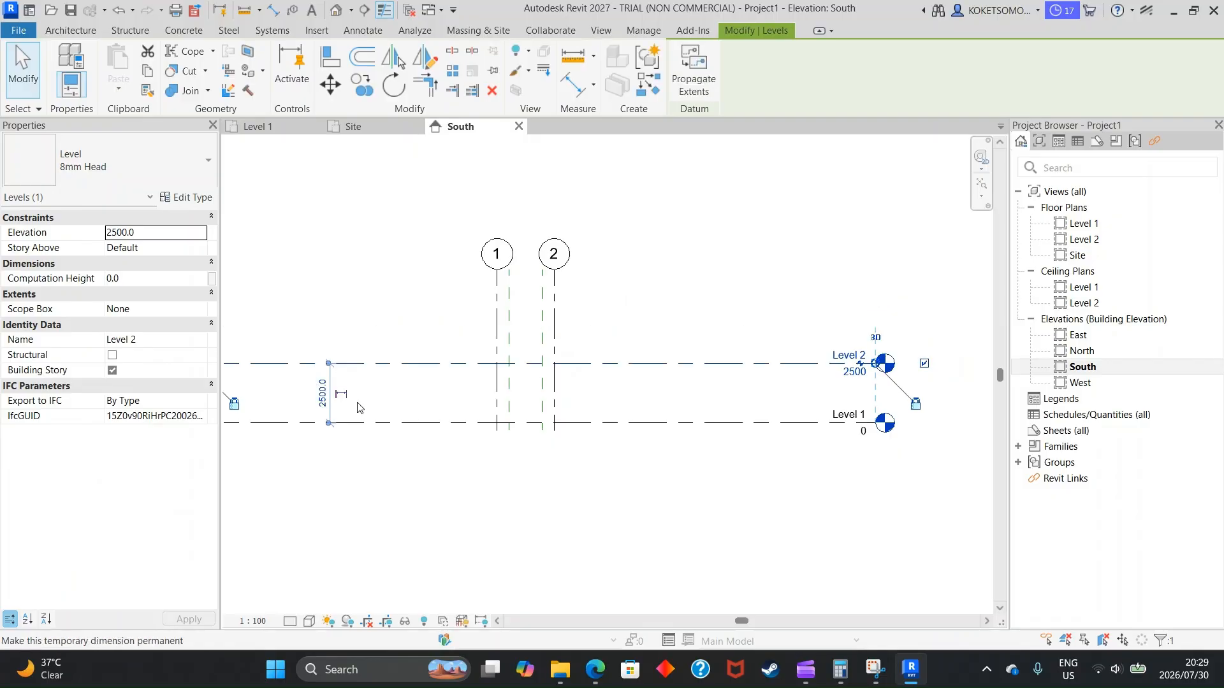
pyautogui.scroll(1, 328, 400)
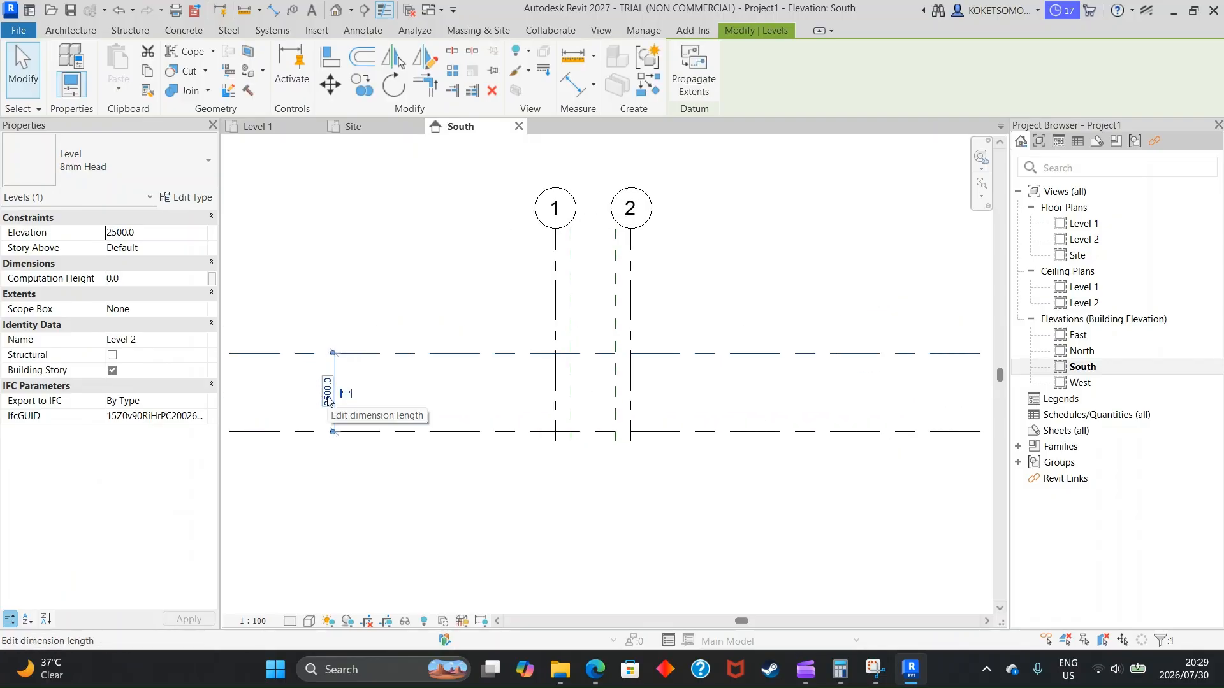
pyautogui.press('Escape')
# Return to the Site plan, open the Autodesk family library and set its content region to United Kingdom
pyautogui.click(387, 132)
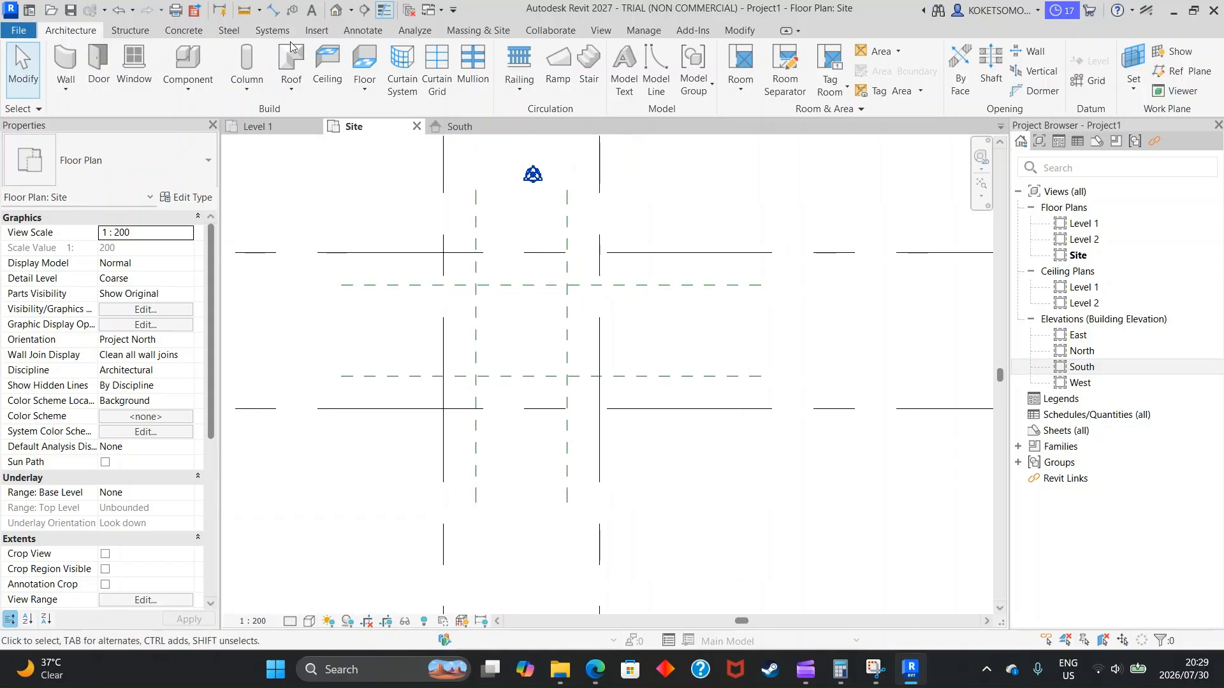
pyautogui.click(314, 33)
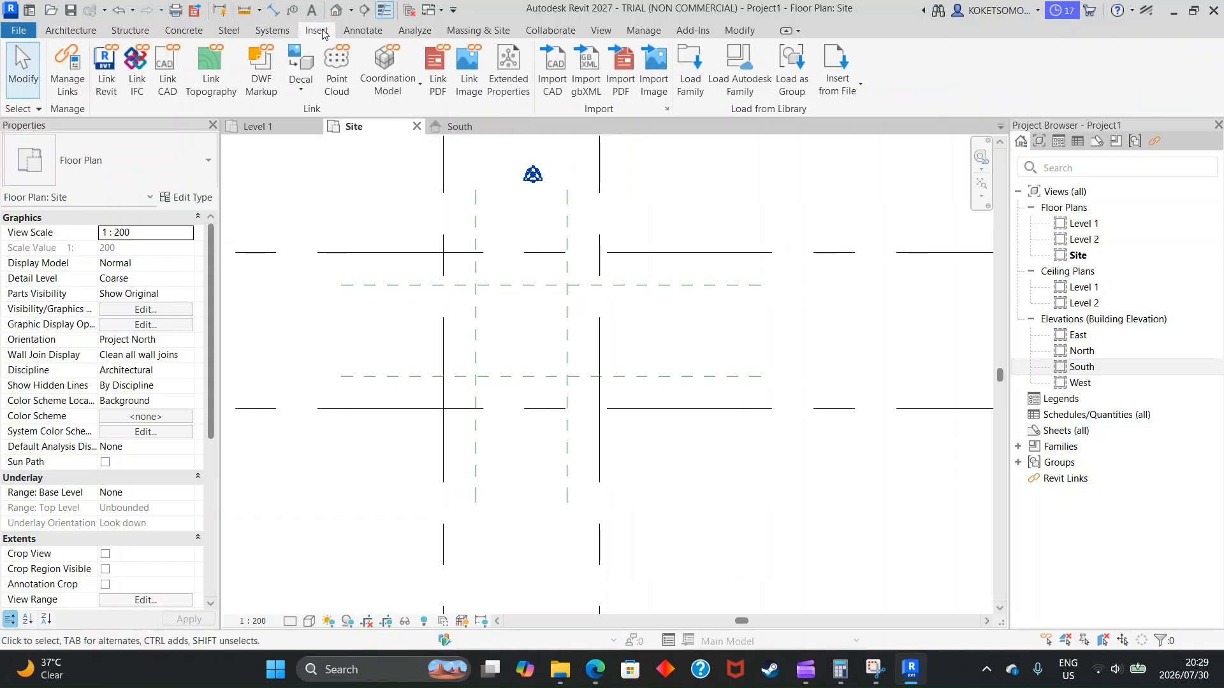
pyautogui.click(739, 70)
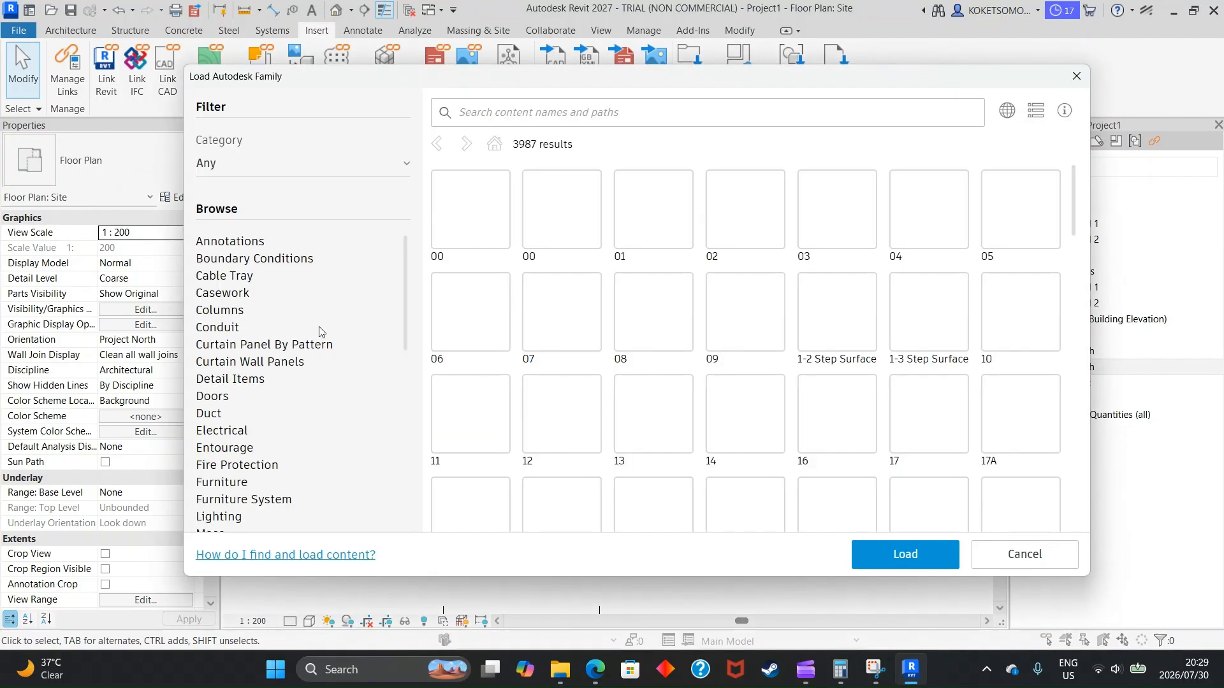
pyautogui.click(1036, 110)
pyautogui.click(1036, 110)
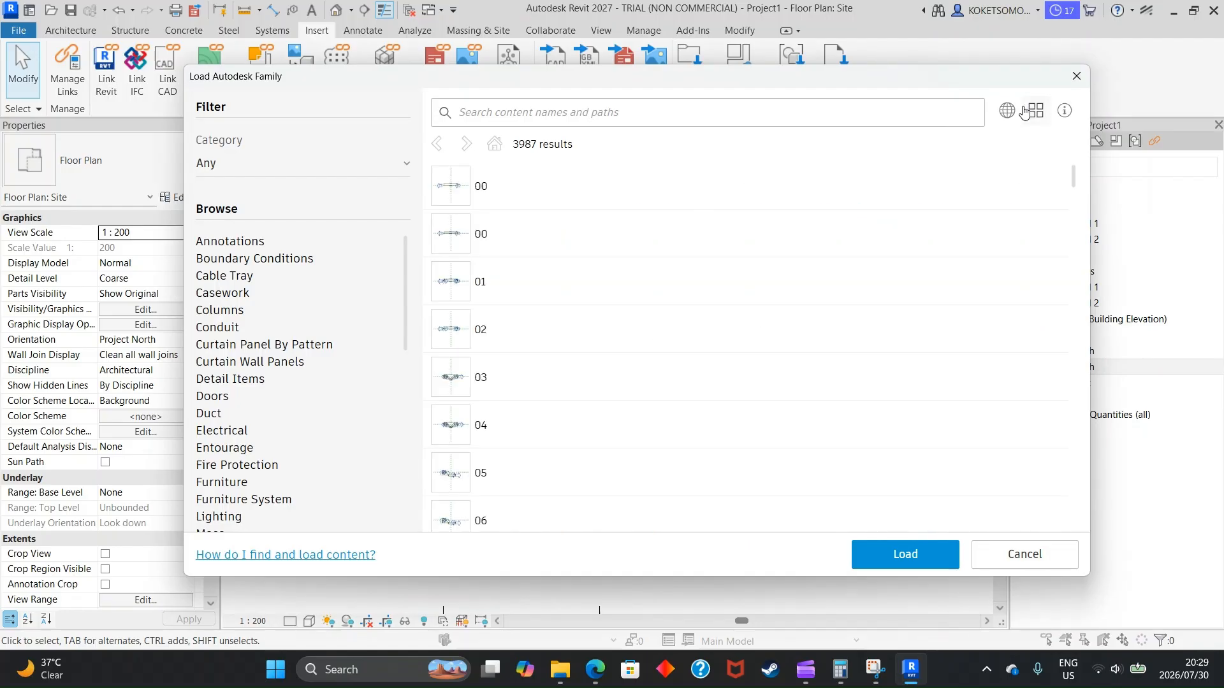
pyautogui.click(1008, 110)
pyautogui.click(975, 227)
pyautogui.scroll(-5, 982, 408)
pyautogui.click(993, 514)
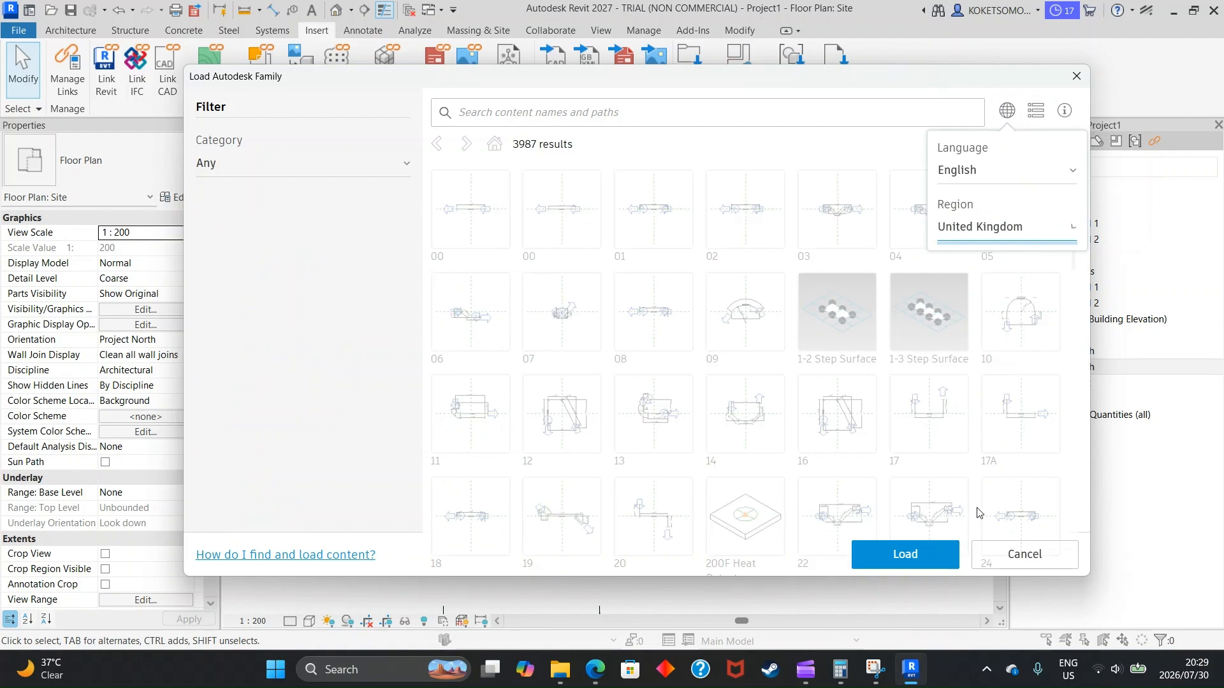
pyautogui.scroll(-5, 273, 306)
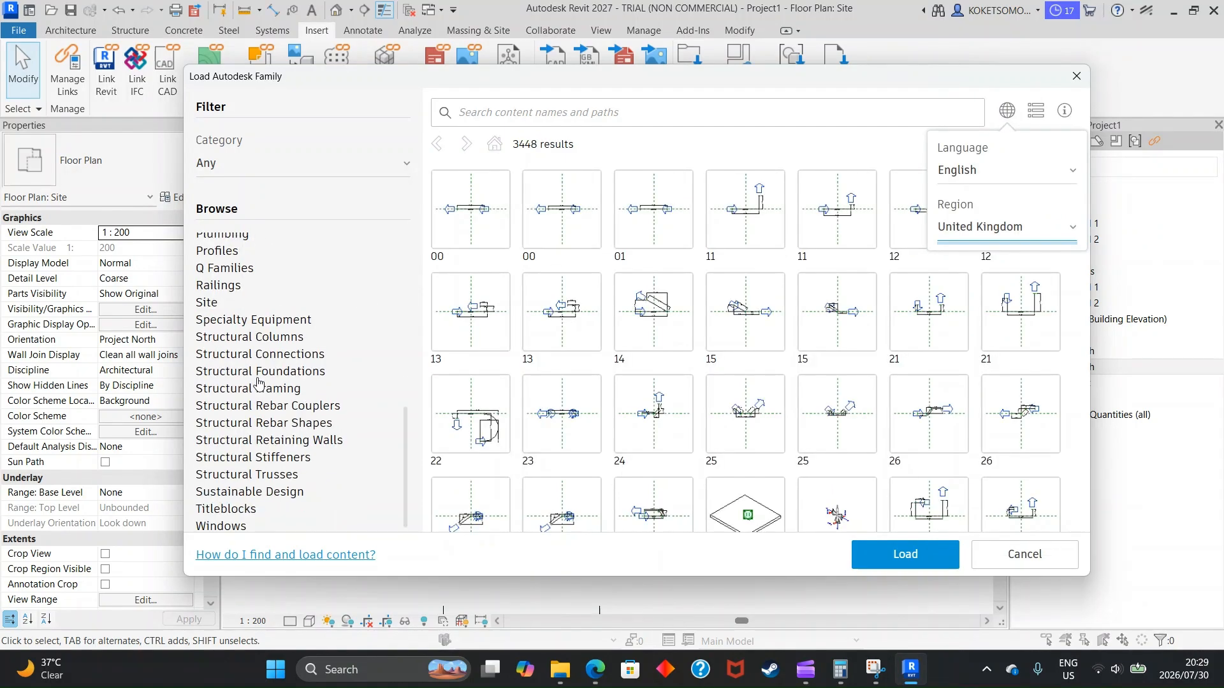
# Load the Circular Hollow Sections column family from the British Standard steel structural columns
pyautogui.click(250, 341)
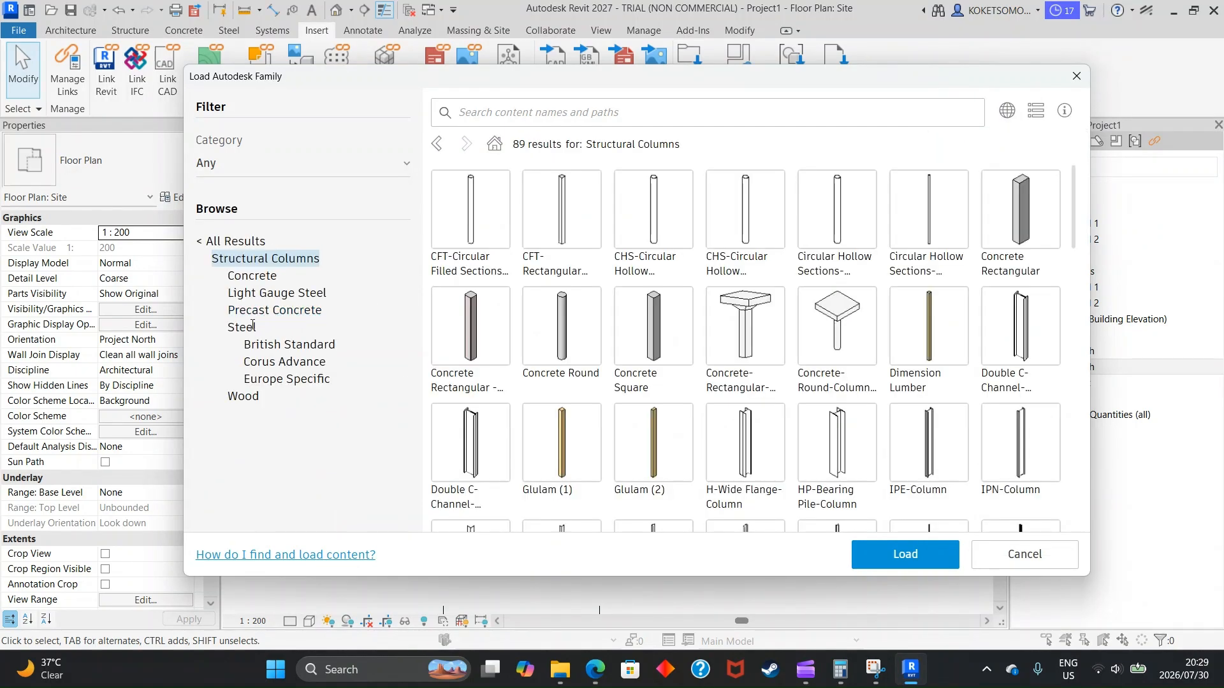
pyautogui.click(265, 340)
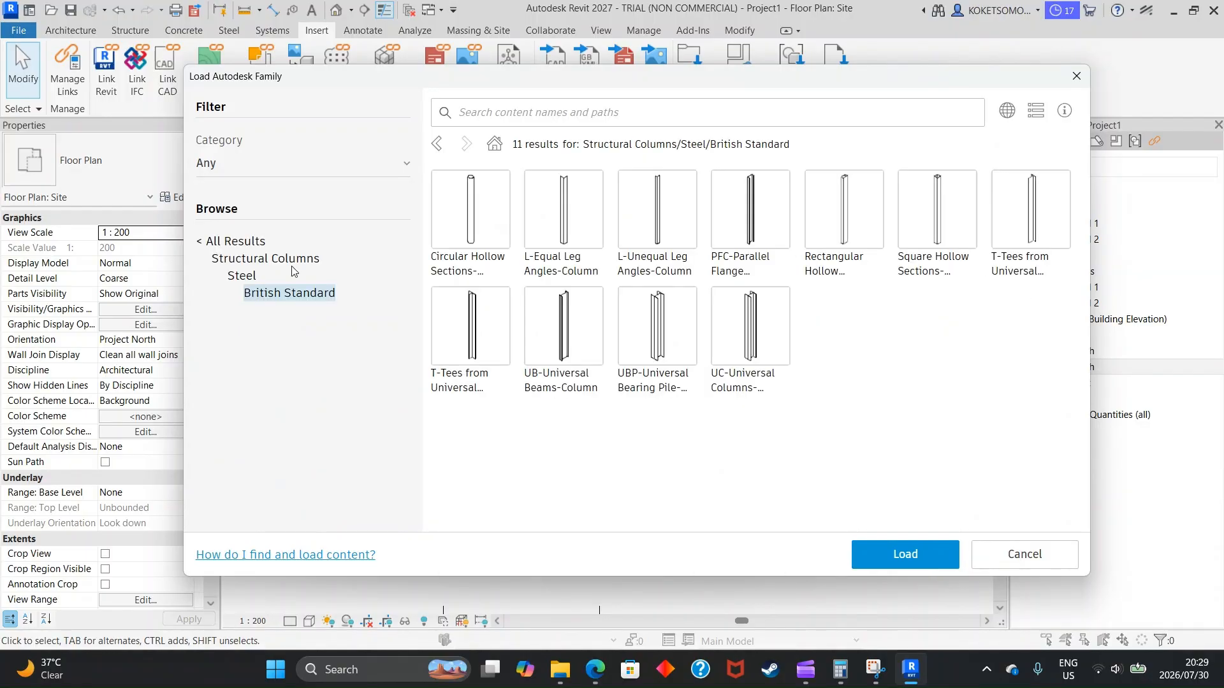
pyautogui.click(472, 216)
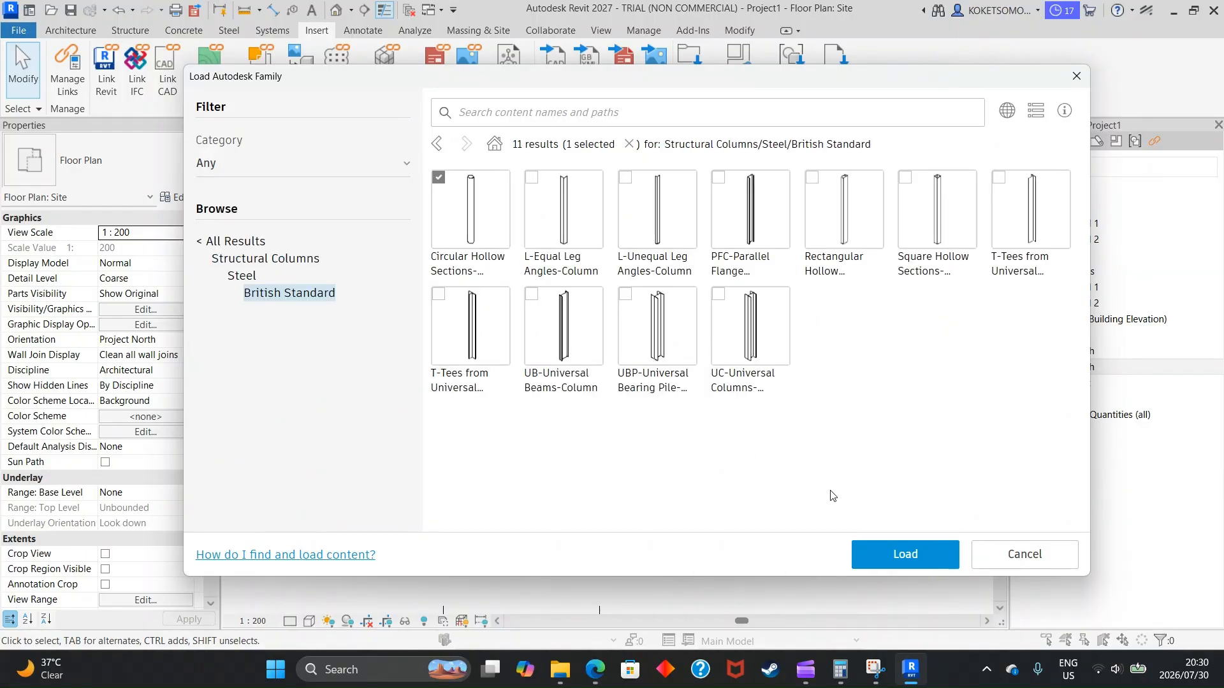
pyautogui.click(906, 564)
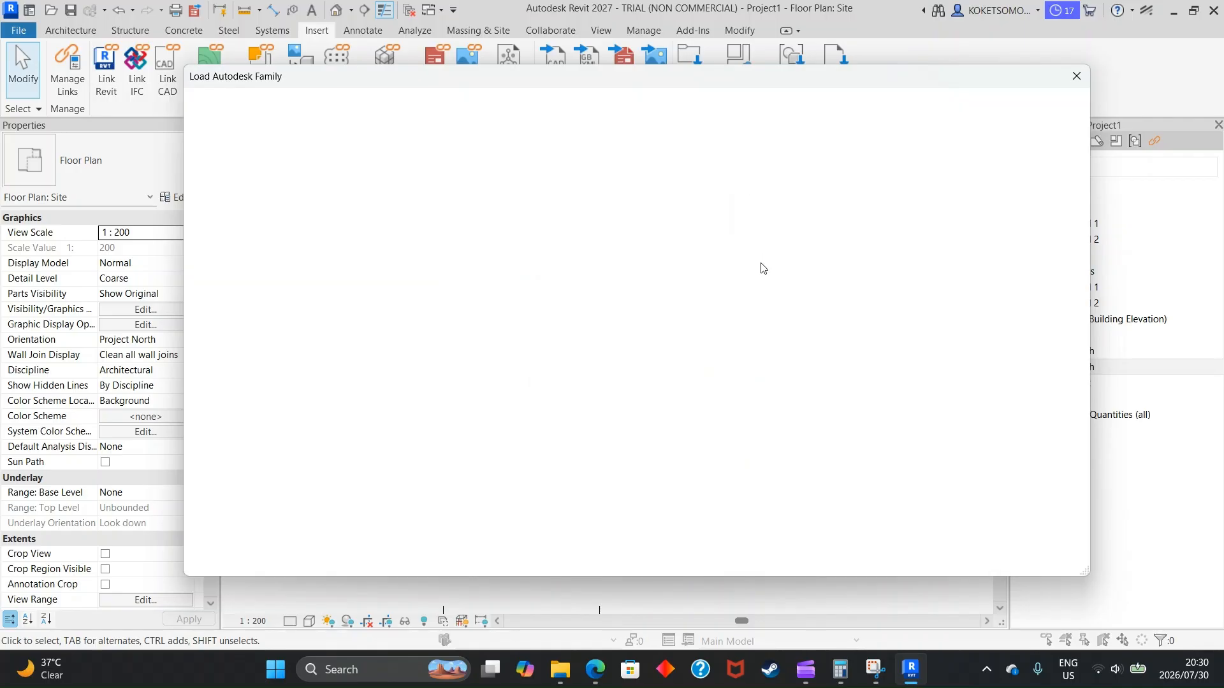
# Choose the CHS114.3x10 type of the circular hollow section column and load it into the project
pyautogui.scroll(-4, 482, 386)
pyautogui.scroll(-8, 483, 380)
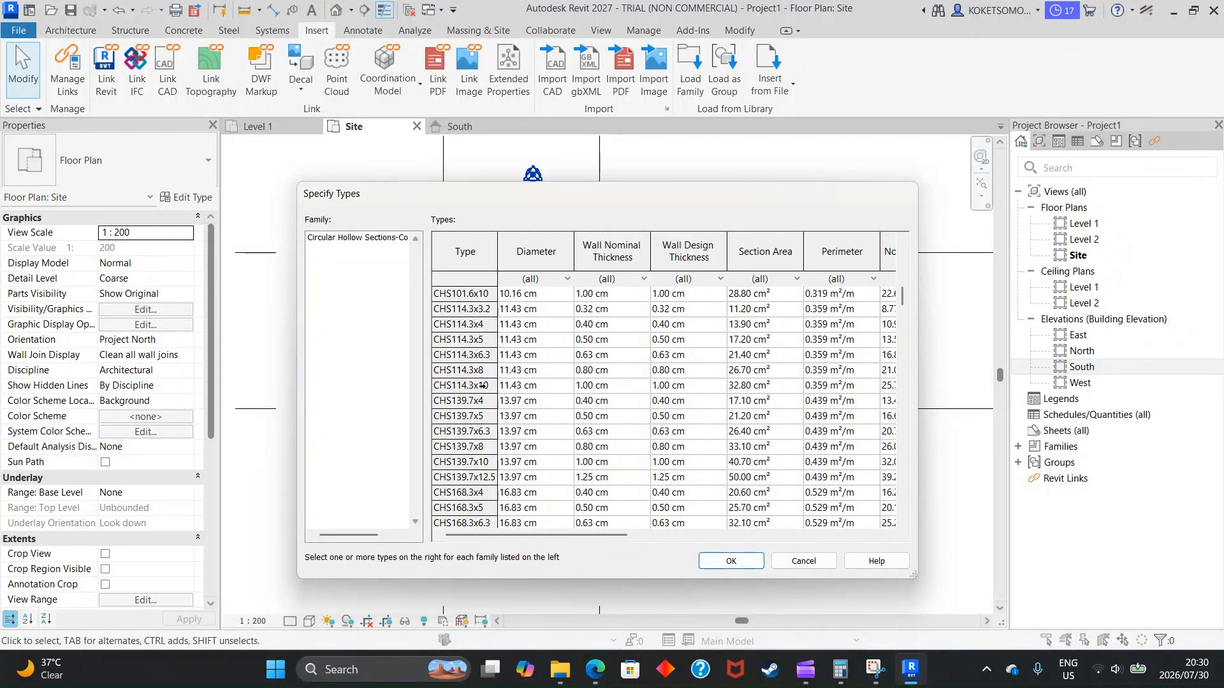
pyautogui.click(484, 386)
pyautogui.click(729, 561)
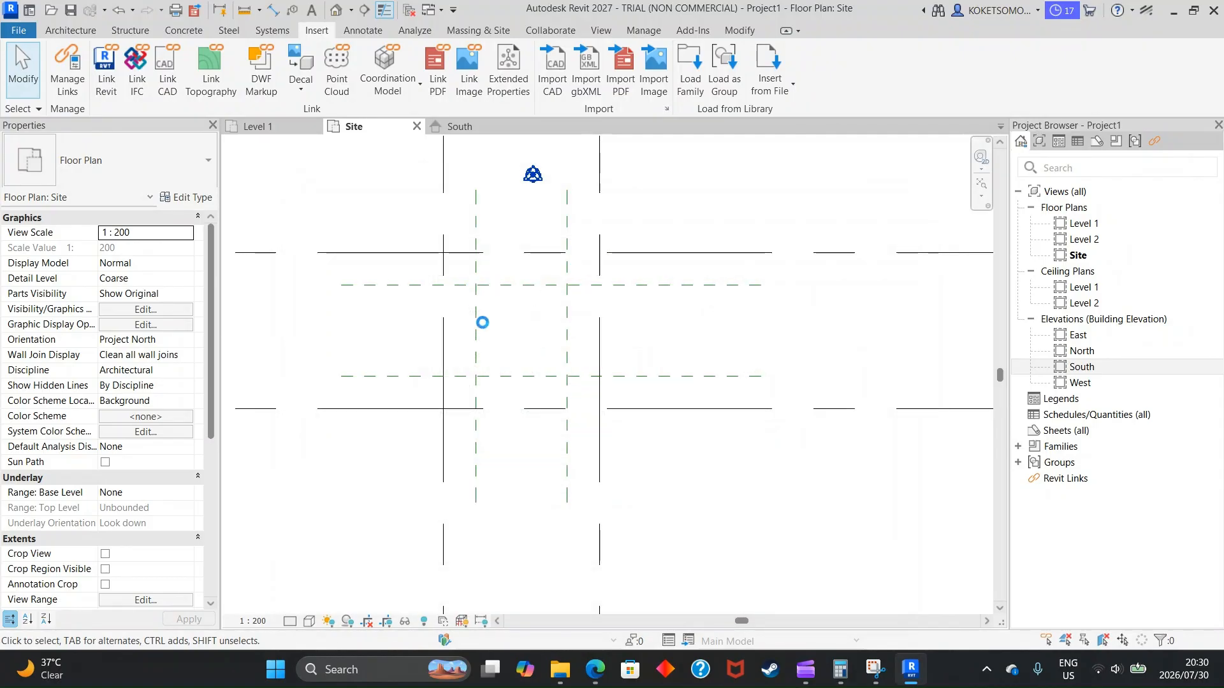
# Start a slanted CHS114.3x10 structural column with its top level set to Level 2 and its base offset set to 0
pyautogui.scroll(1, 478, 300)
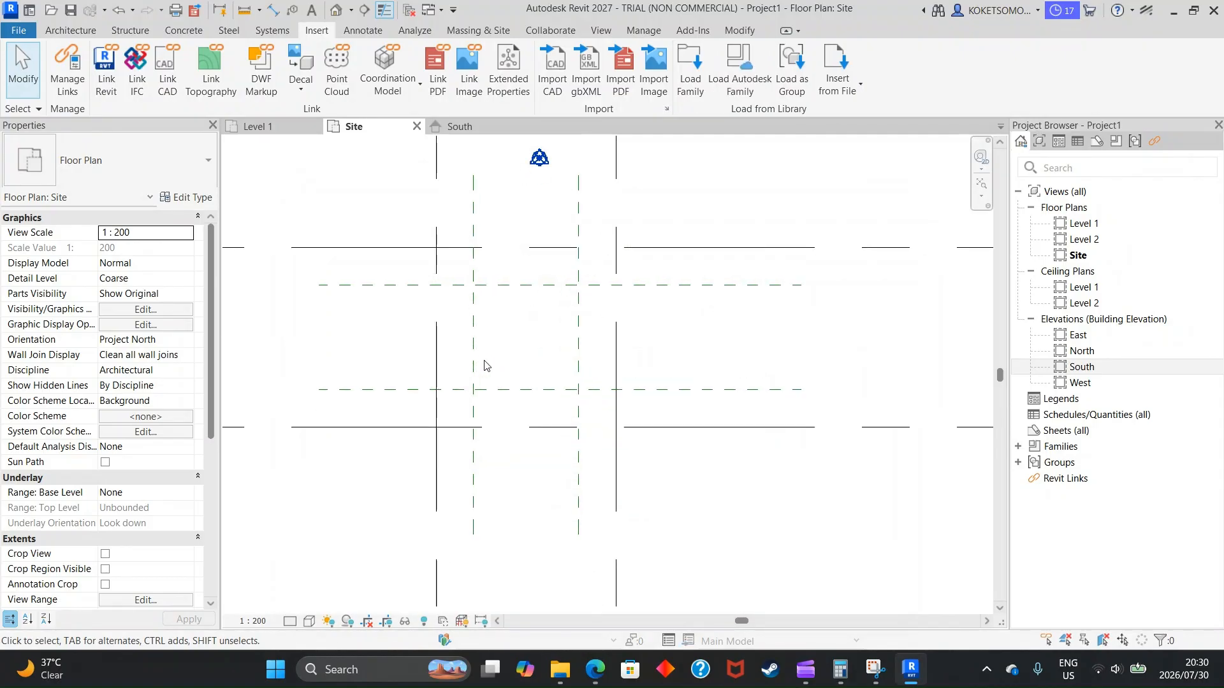
pyautogui.click(129, 31)
pyautogui.scroll(1, 462, 386)
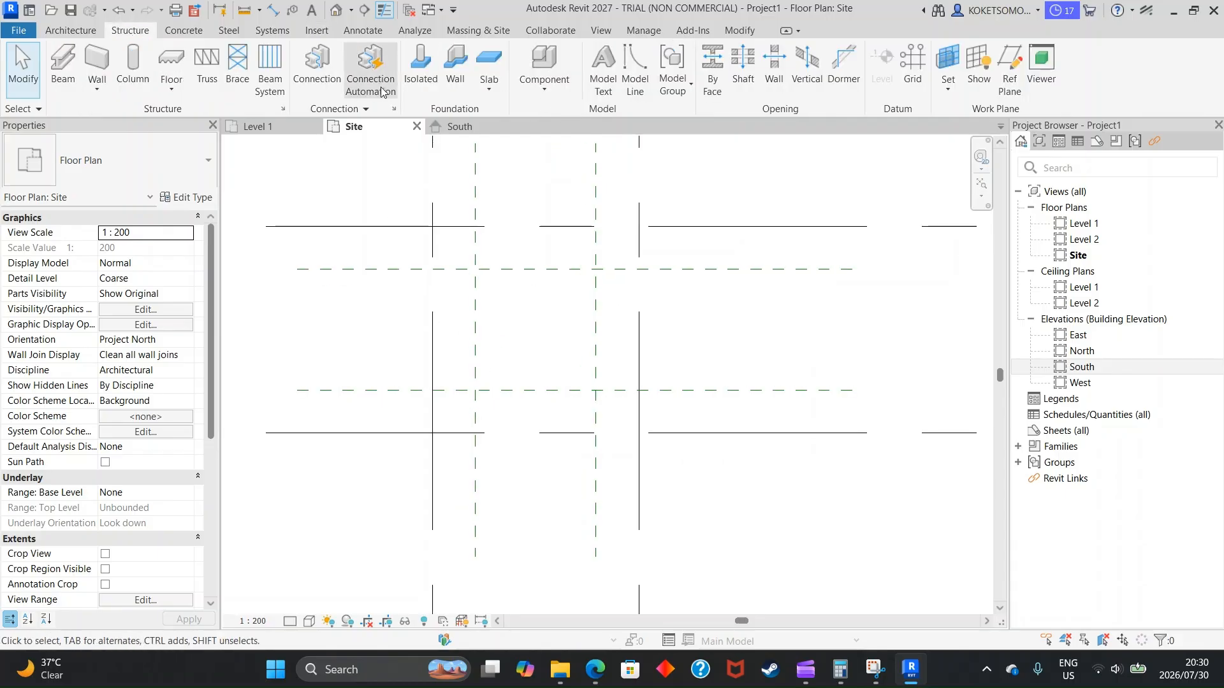
pyautogui.click(133, 67)
pyautogui.scroll(1, 503, 329)
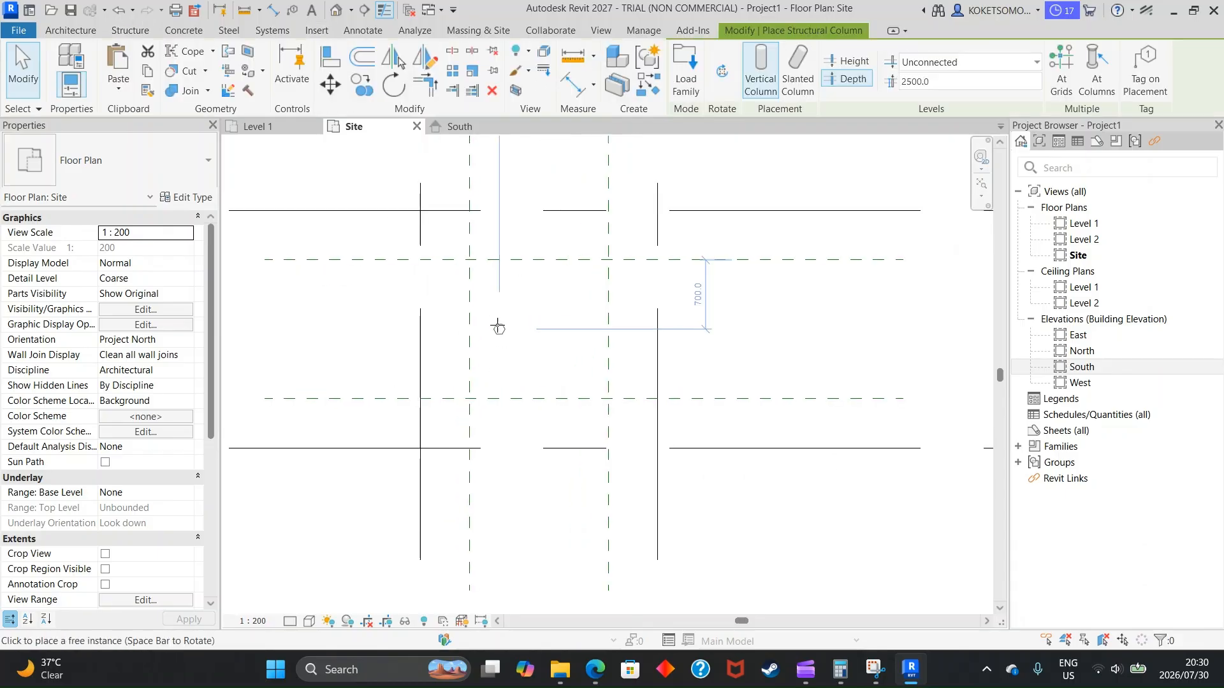
pyautogui.click(801, 94)
pyautogui.scroll(1, 504, 405)
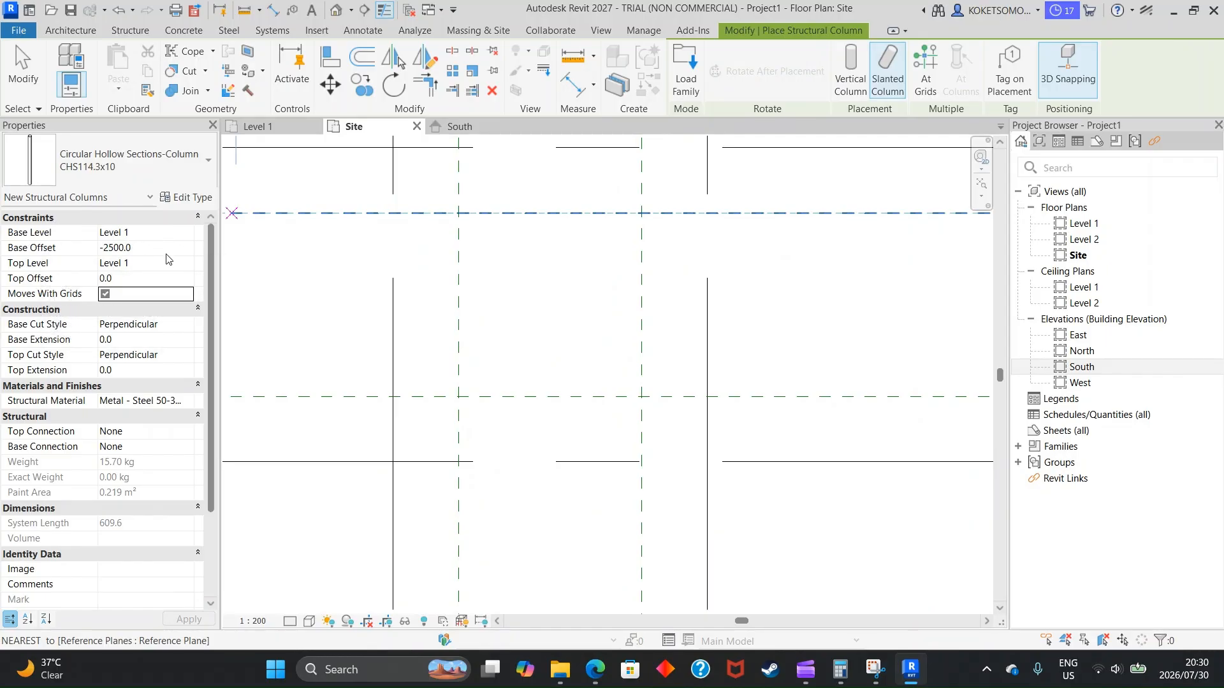
pyautogui.click(182, 265)
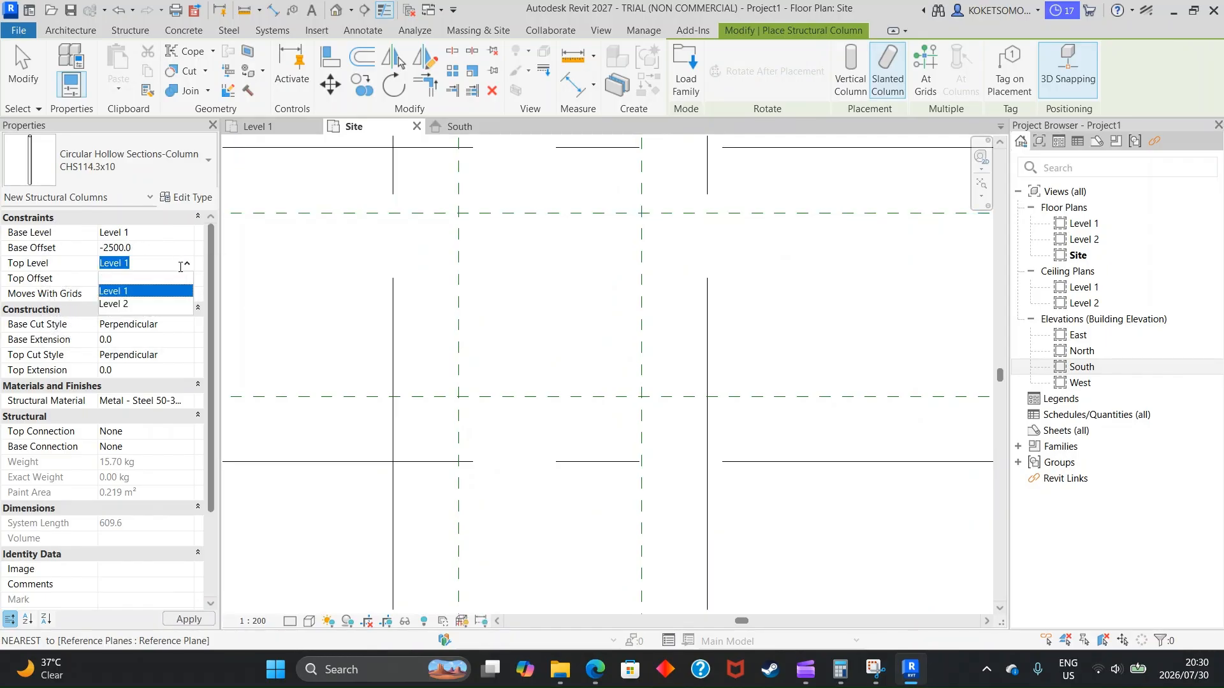
pyautogui.click(125, 304)
pyautogui.click(159, 248)
pyautogui.write('0')
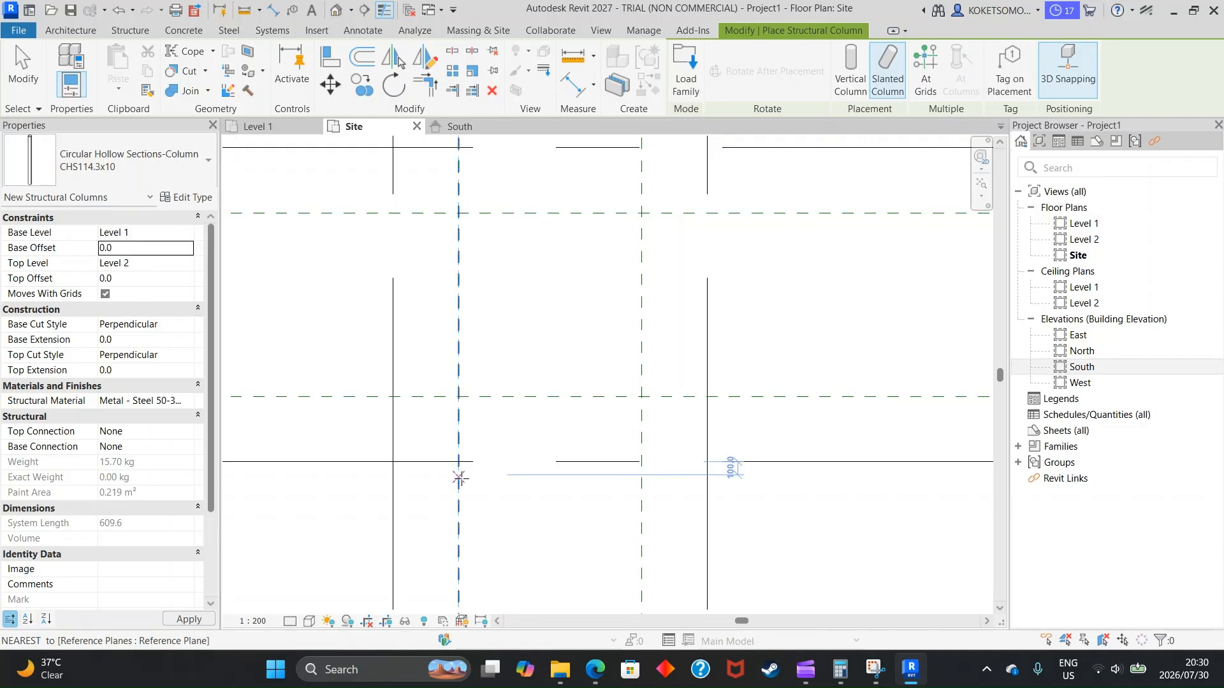
# Place four slanted columns, each running inward from an outer grid intersection to the nearest reference plane intersection
pyautogui.click(394, 461)
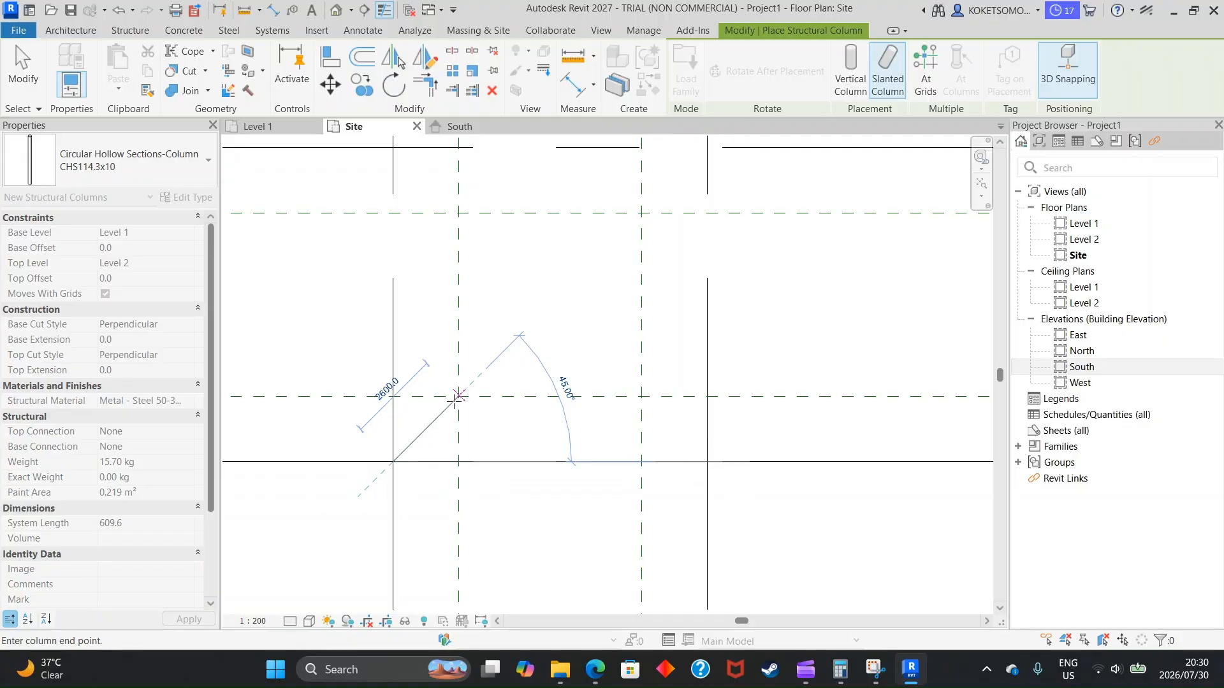
pyautogui.click(479, 424)
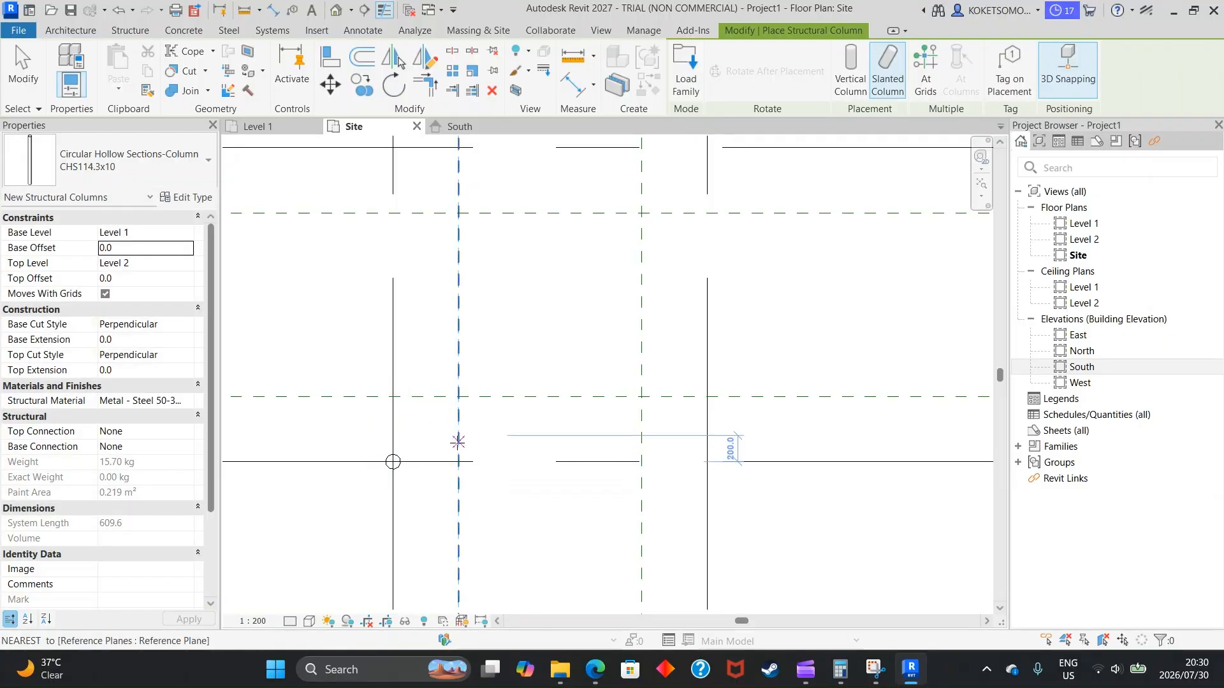
pyautogui.click(707, 462)
pyautogui.click(647, 405)
pyautogui.moveTo(707, 196); pyautogui.dragTo(692, 304, button='middle')
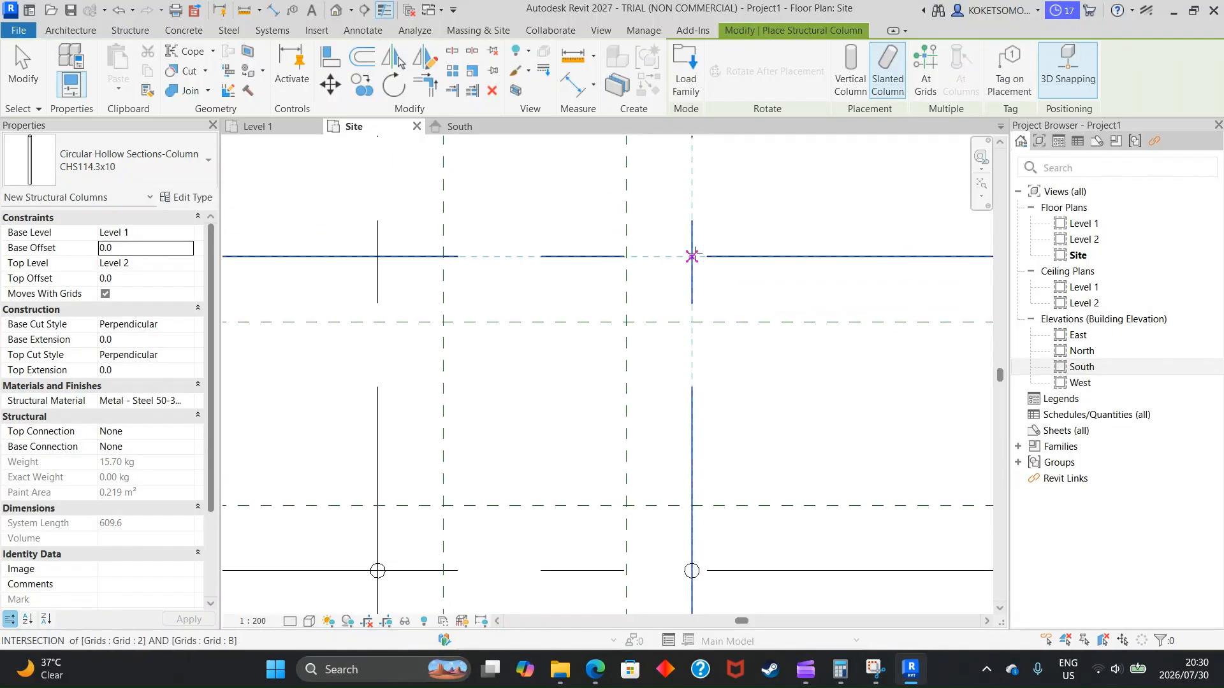
pyautogui.click(692, 257)
pyautogui.click(626, 322)
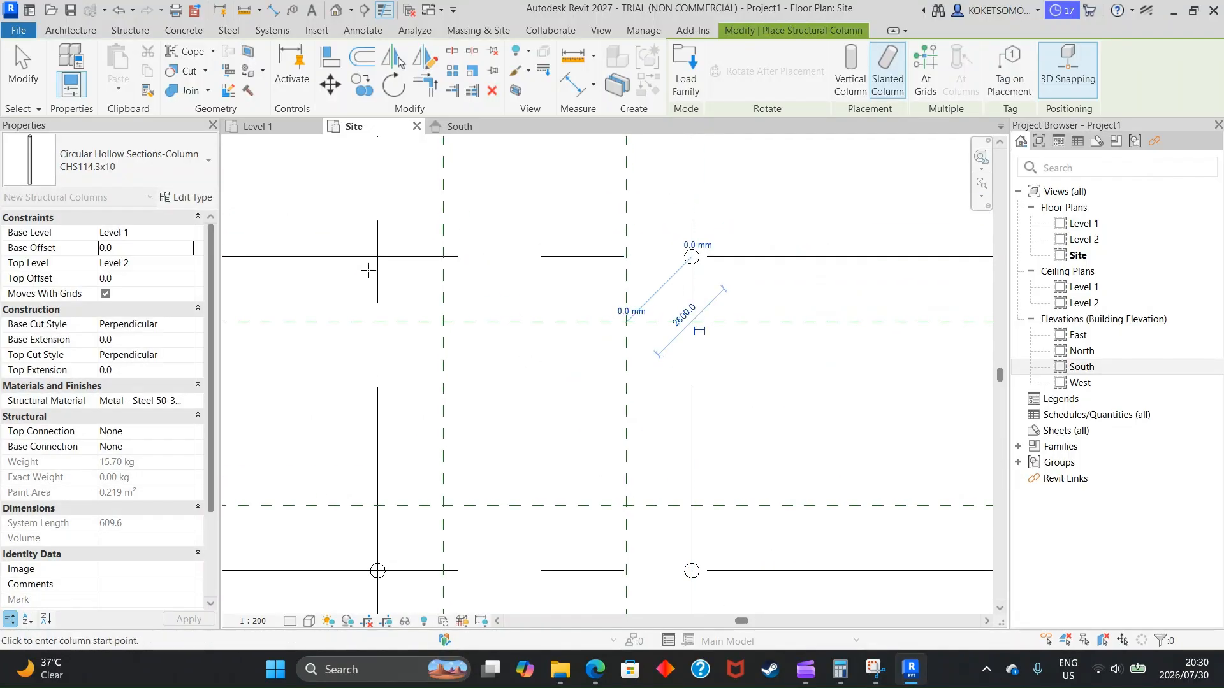
pyautogui.click(378, 257)
pyautogui.press('Escape')
pyautogui.press('Escape')
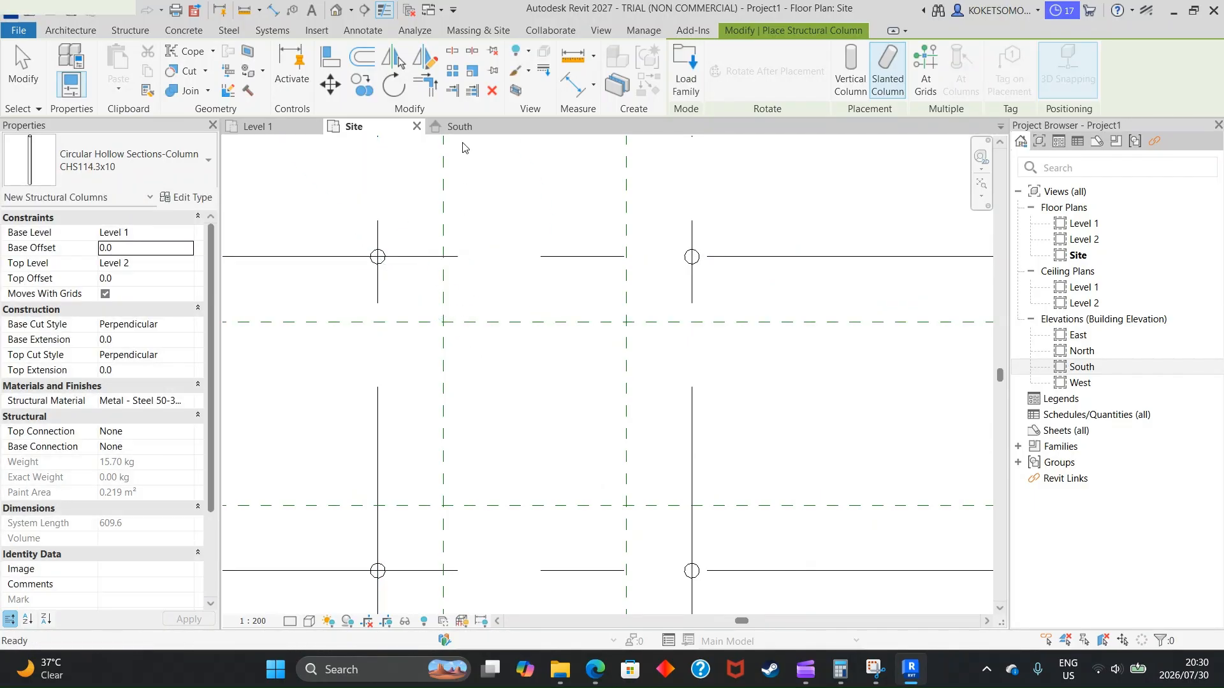
# Check the slanted columns in 3D, then return to the Site plan and set its detail level to Fine
pyautogui.press('3')
pyautogui.press('d')
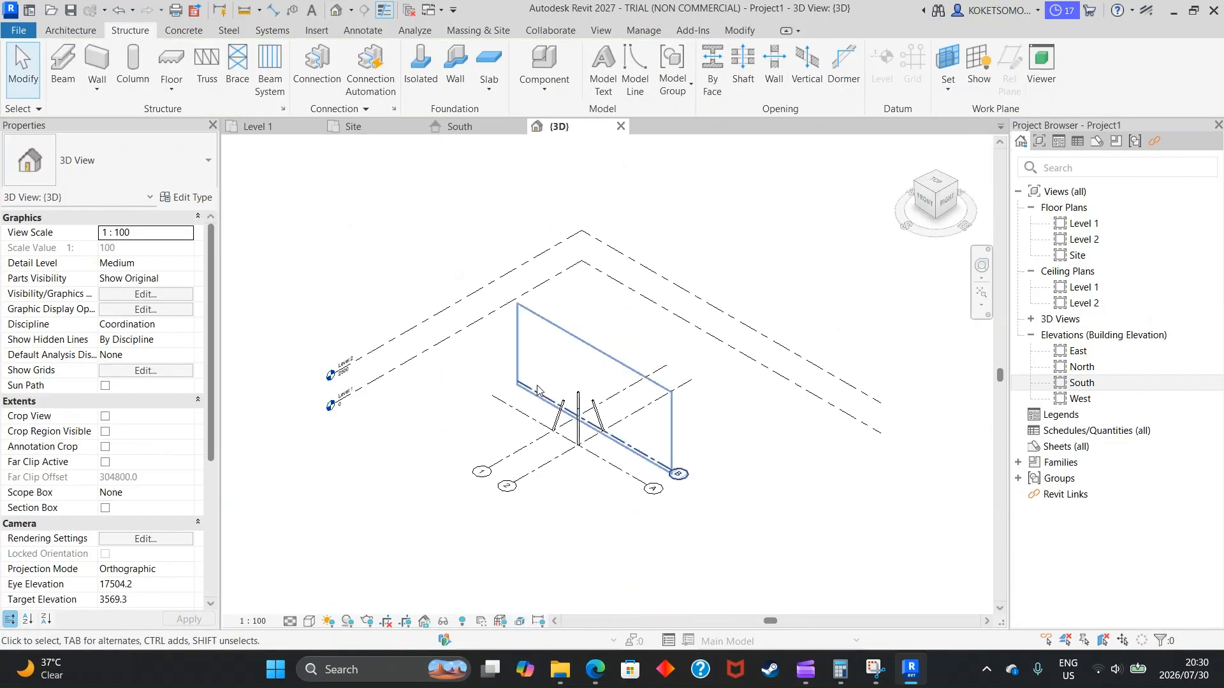
pyautogui.click(355, 127)
pyautogui.click(290, 622)
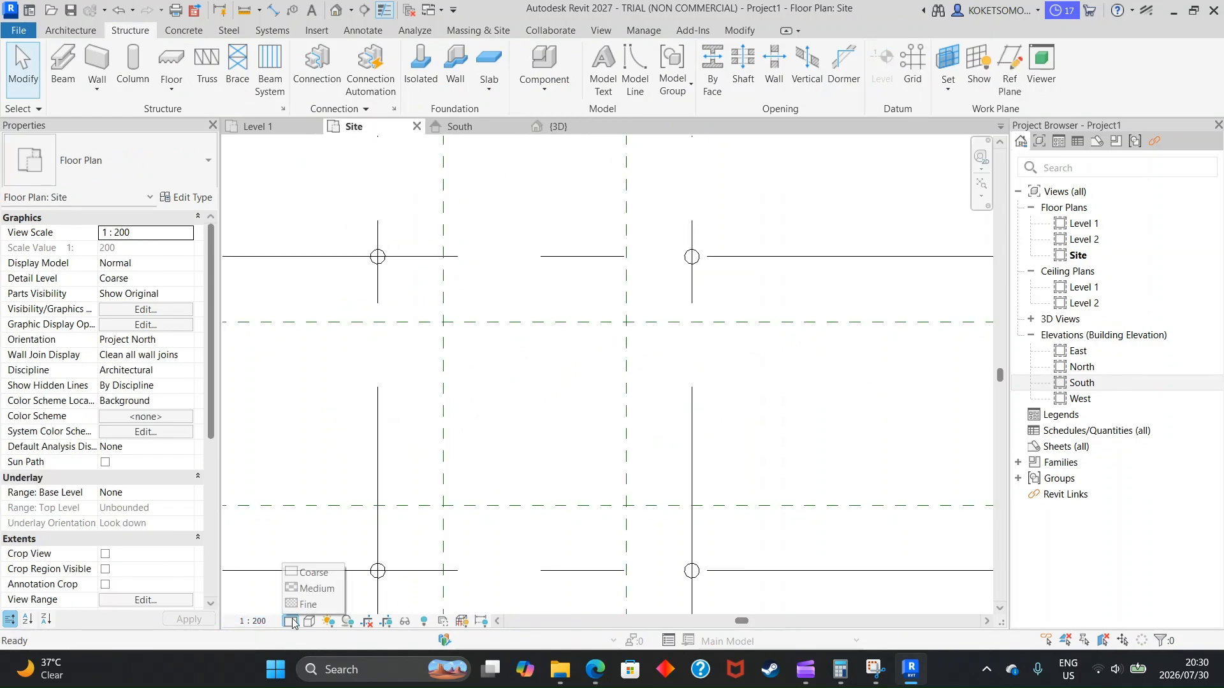
pyautogui.click(306, 610)
pyautogui.scroll(-2, 457, 424)
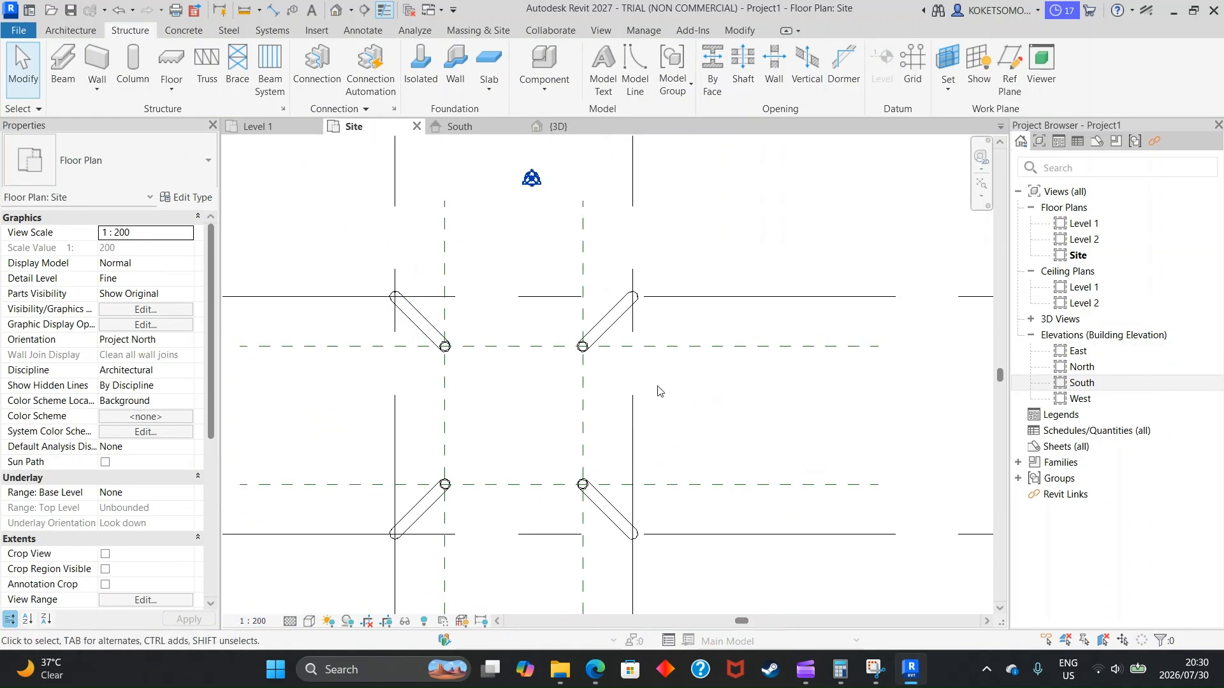
pyautogui.scroll(-4, 675, 297)
pyautogui.scroll(3, 598, 390)
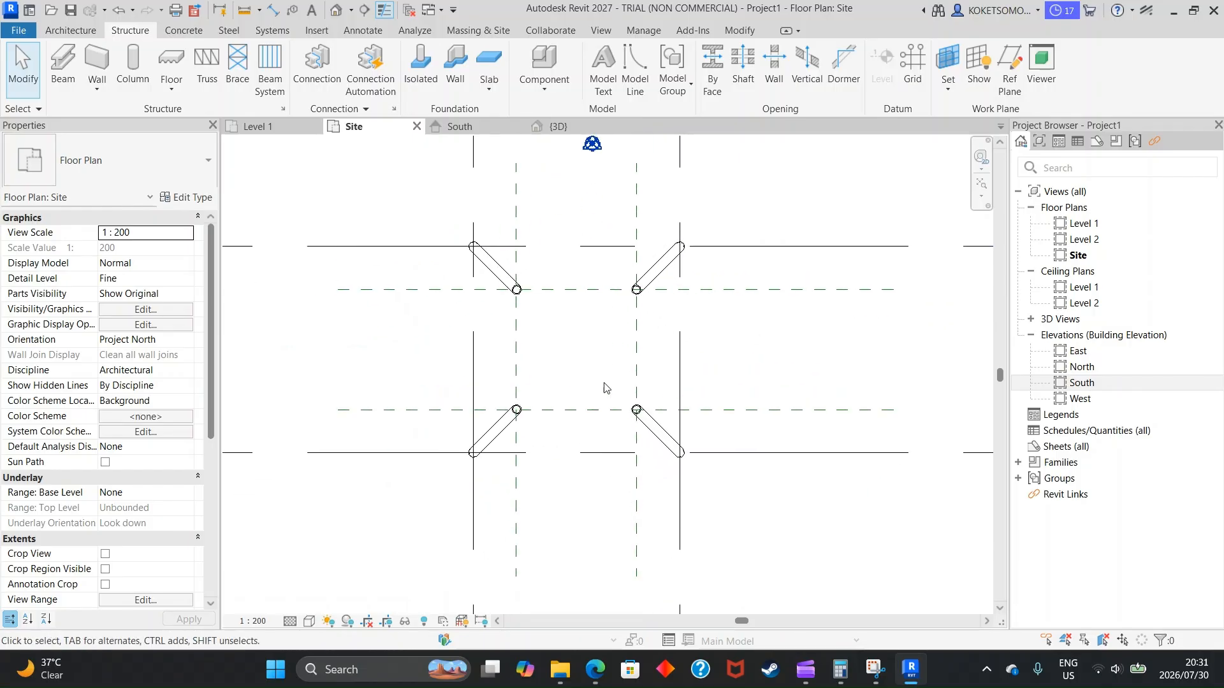
pyautogui.moveTo(570, 274); pyautogui.dragTo(544, 285, button='middle')
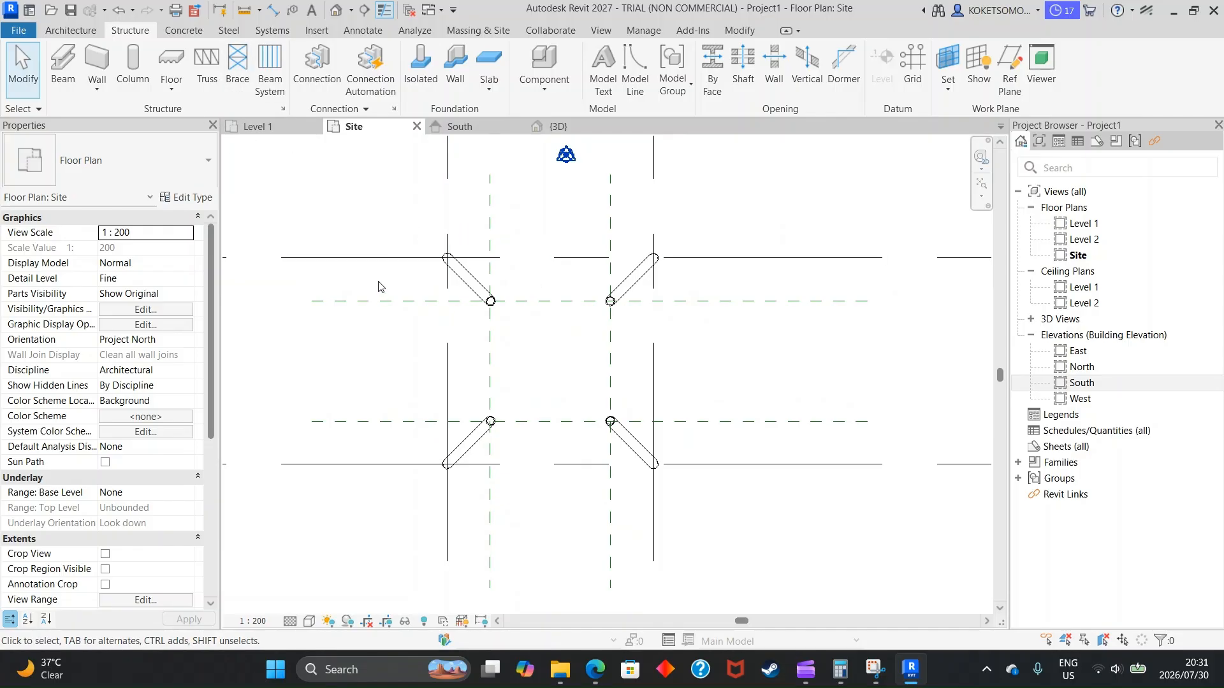
pyautogui.scroll(1, 482, 190)
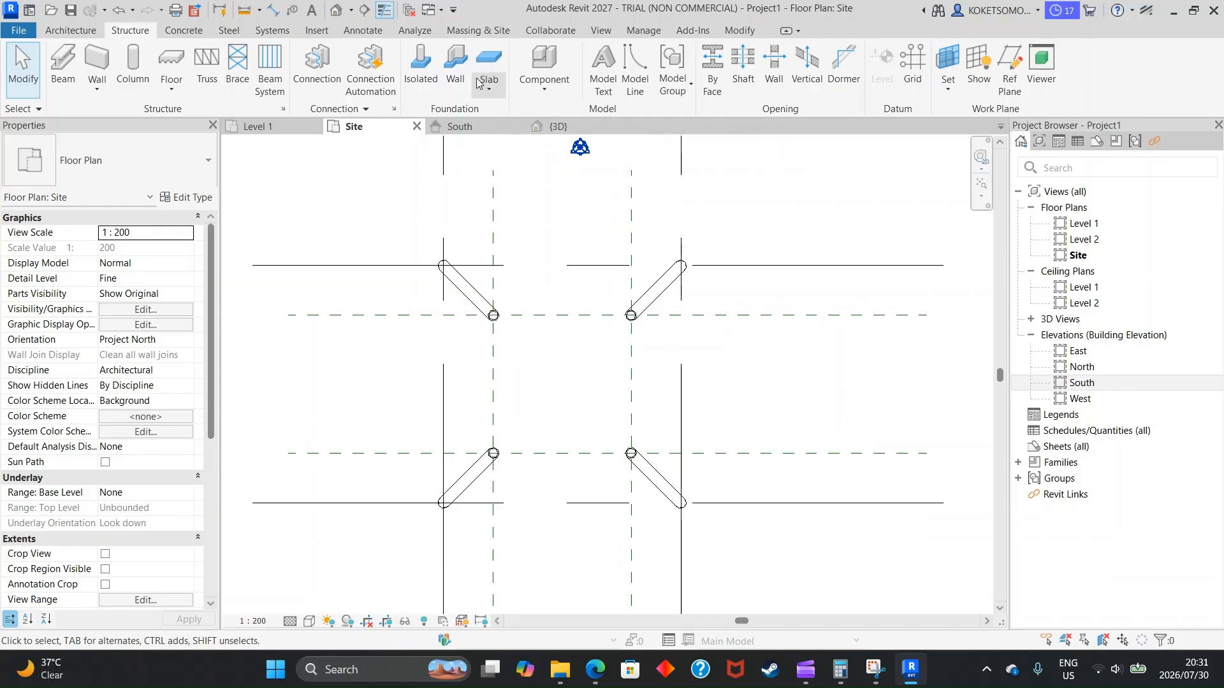
pyautogui.click(424, 63)
pyautogui.click(670, 349)
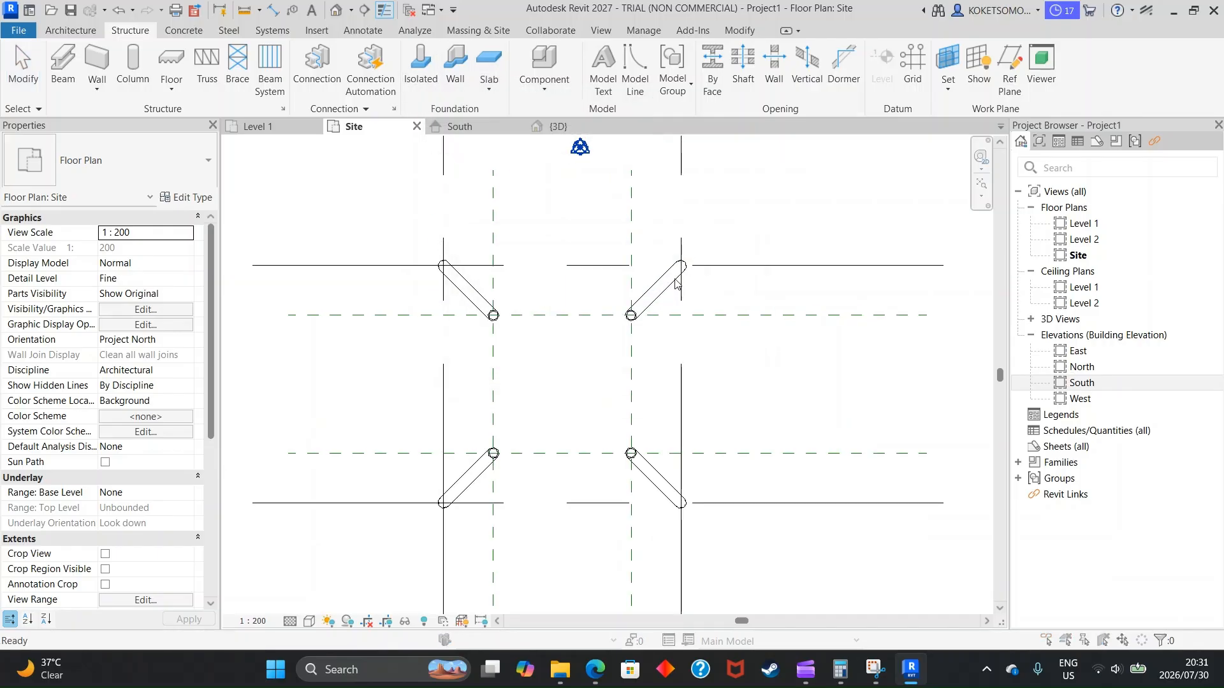
pyautogui.press('Escape')
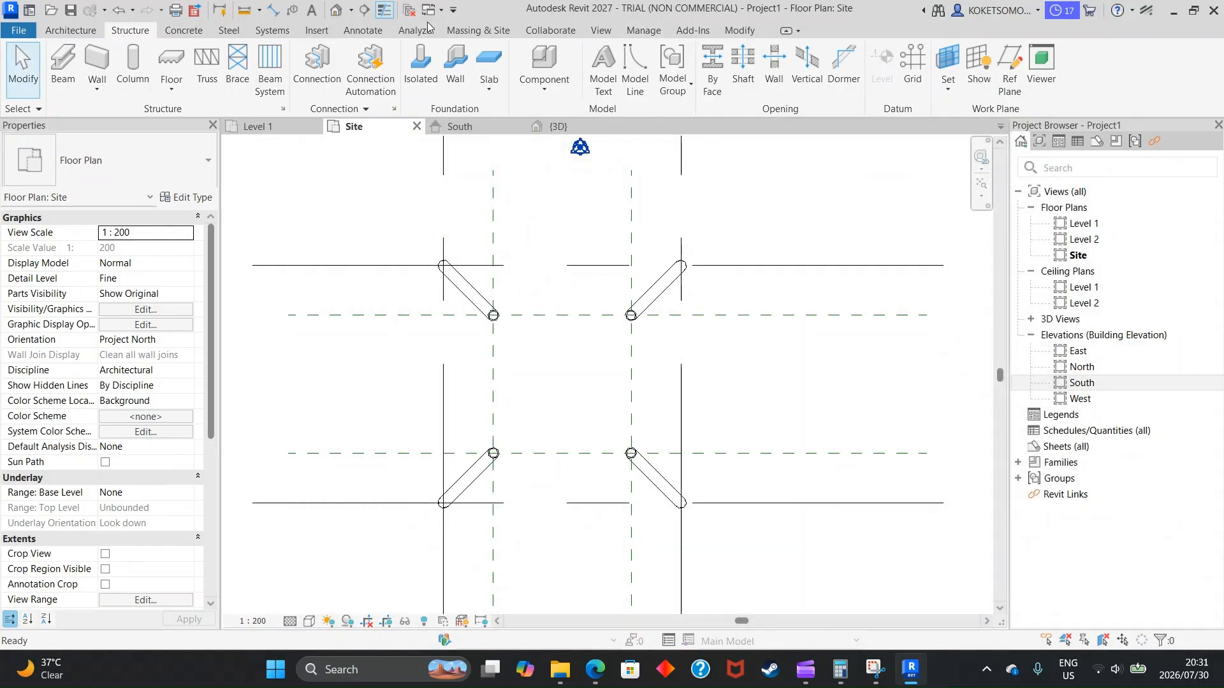
# Load the Pad Foundation-Rectangular family from the Autodesk library's Structural Foundations with its 1500x1500x750 type
pyautogui.click(317, 30)
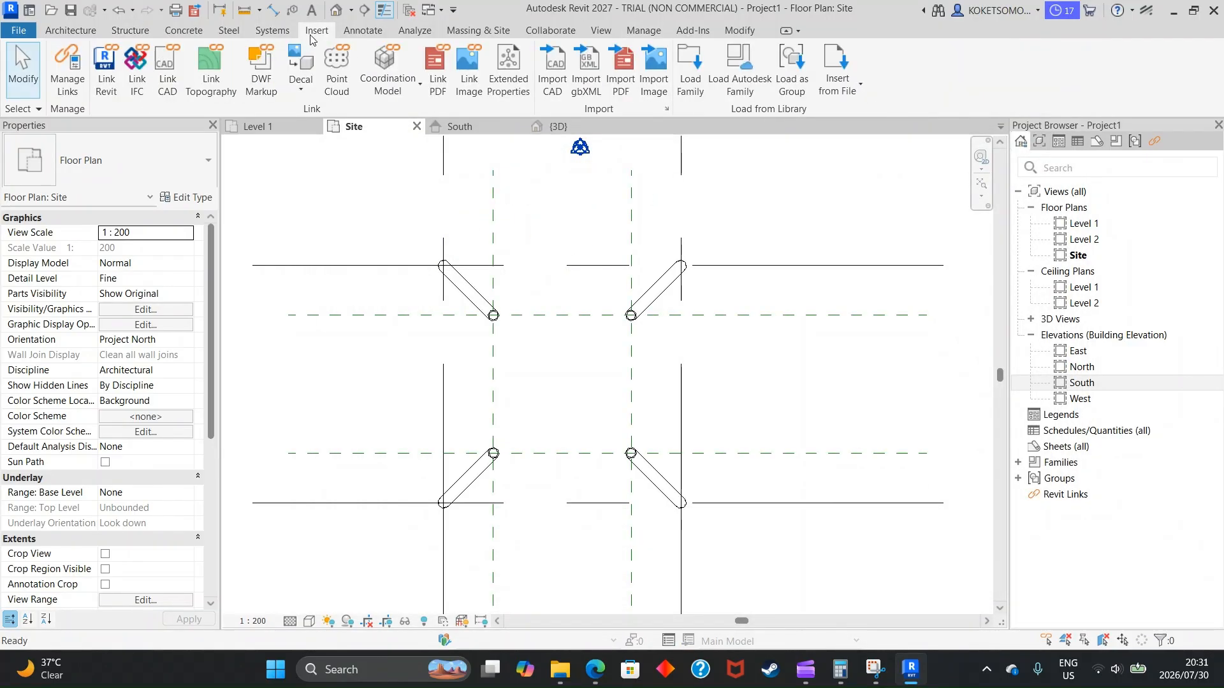
pyautogui.click(749, 89)
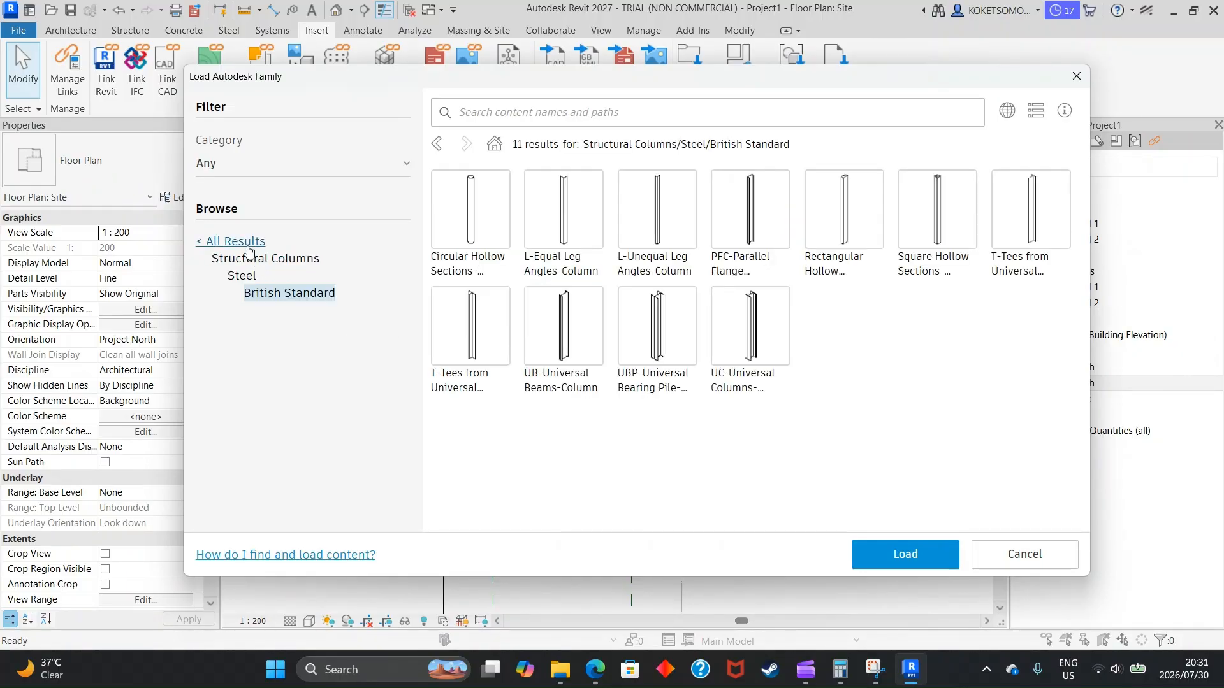
pyautogui.click(249, 246)
pyautogui.scroll(-5, 275, 370)
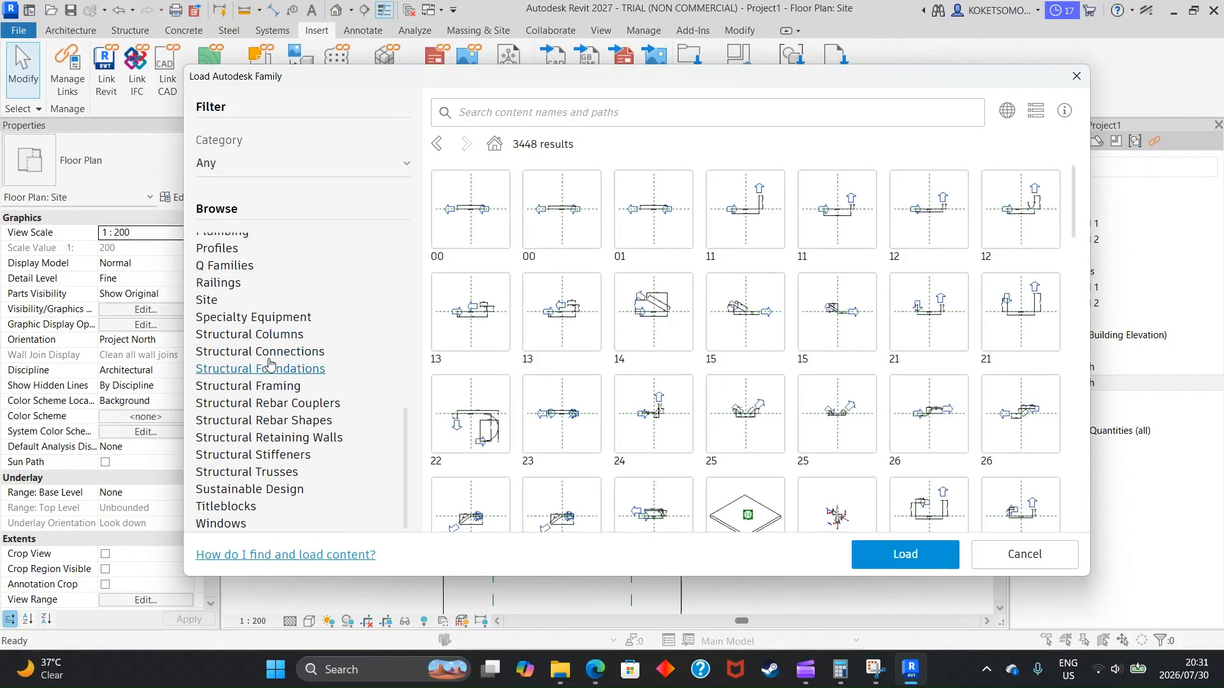
pyautogui.click(278, 370)
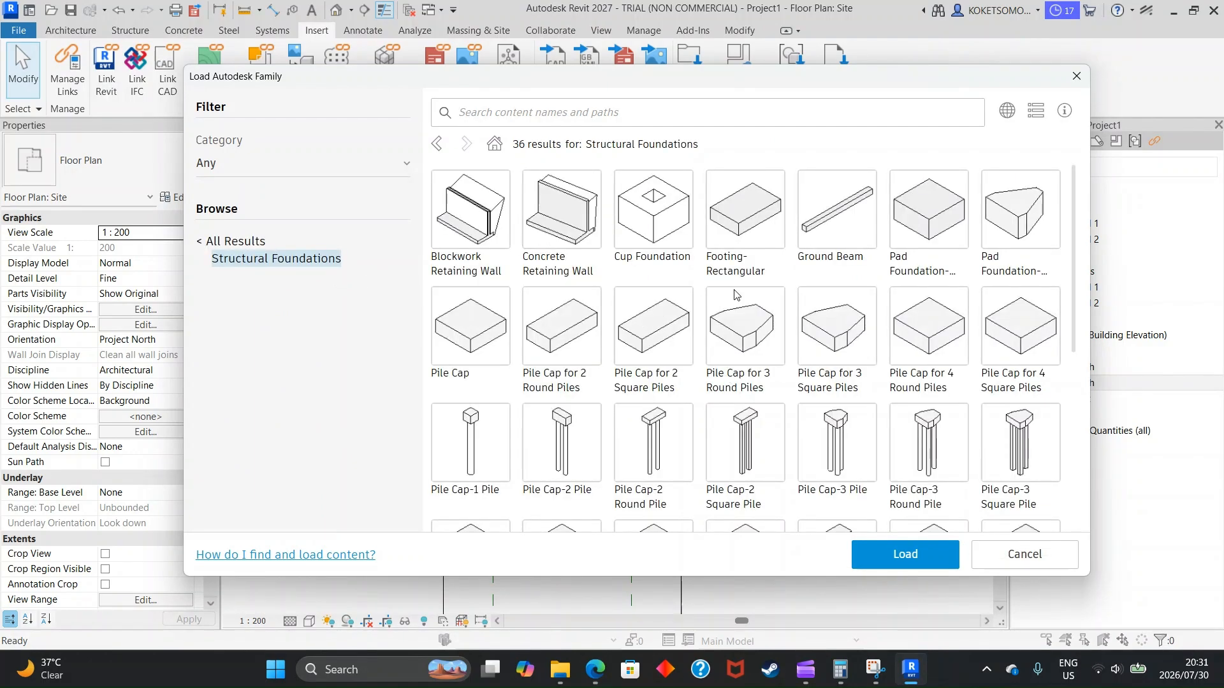
pyautogui.click(913, 221)
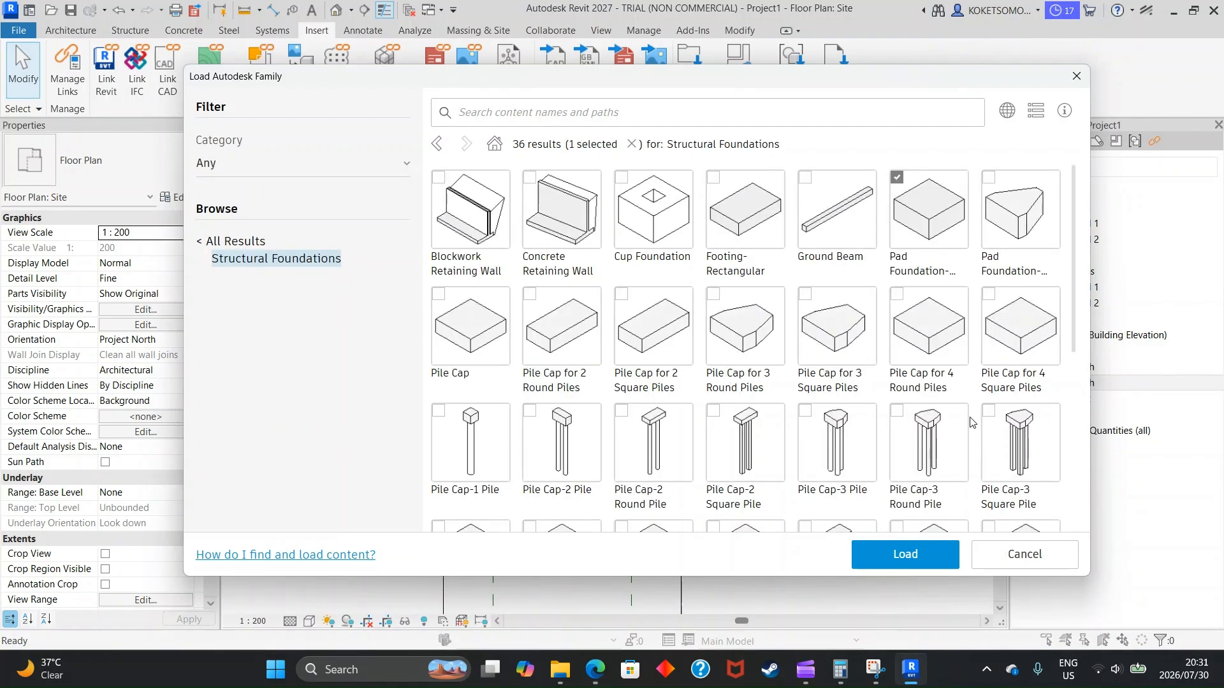
pyautogui.click(927, 557)
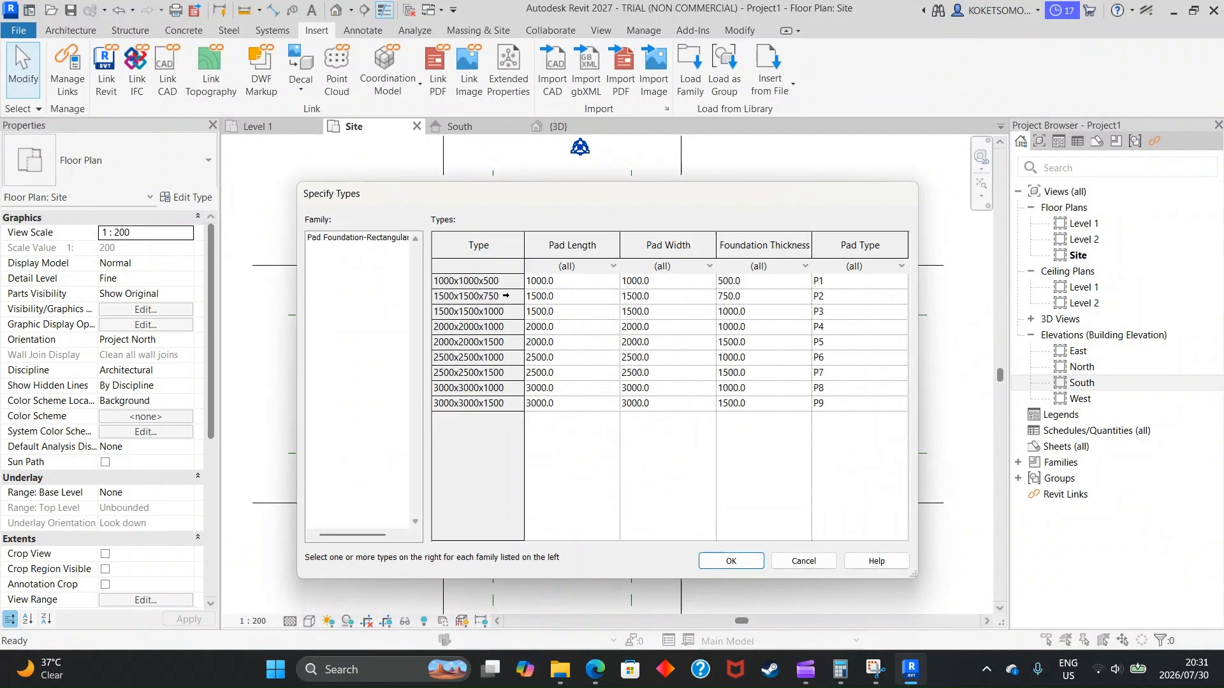
pyautogui.click(478, 297)
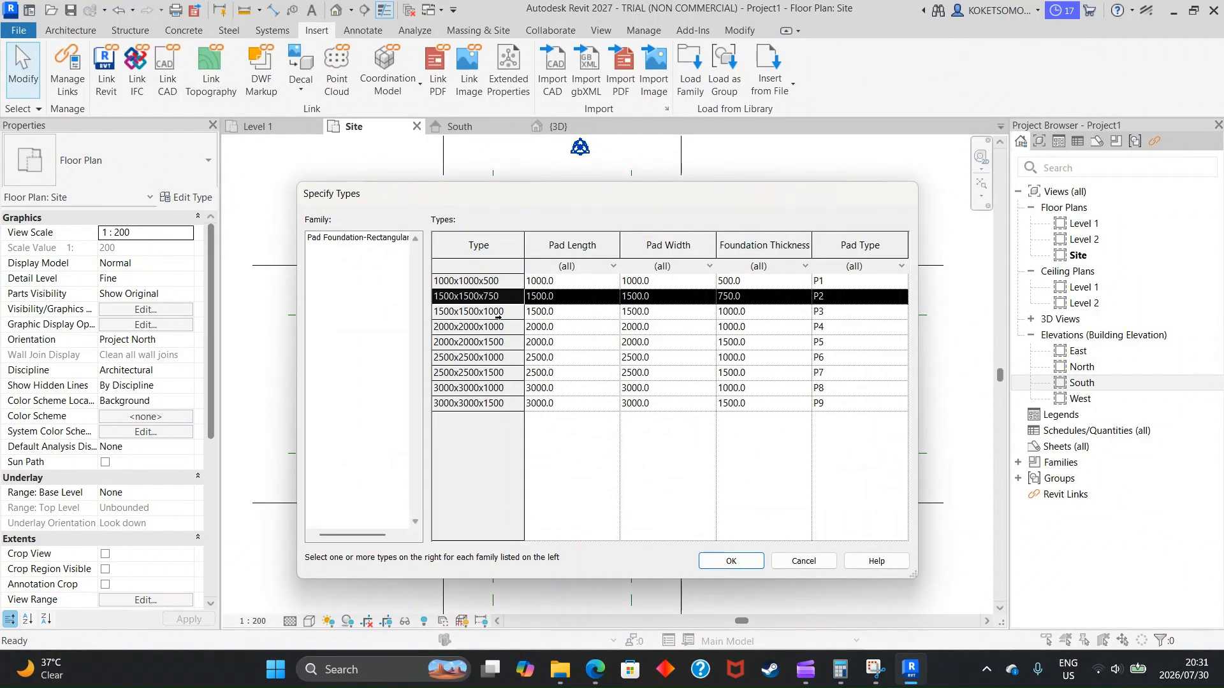
pyautogui.click(731, 561)
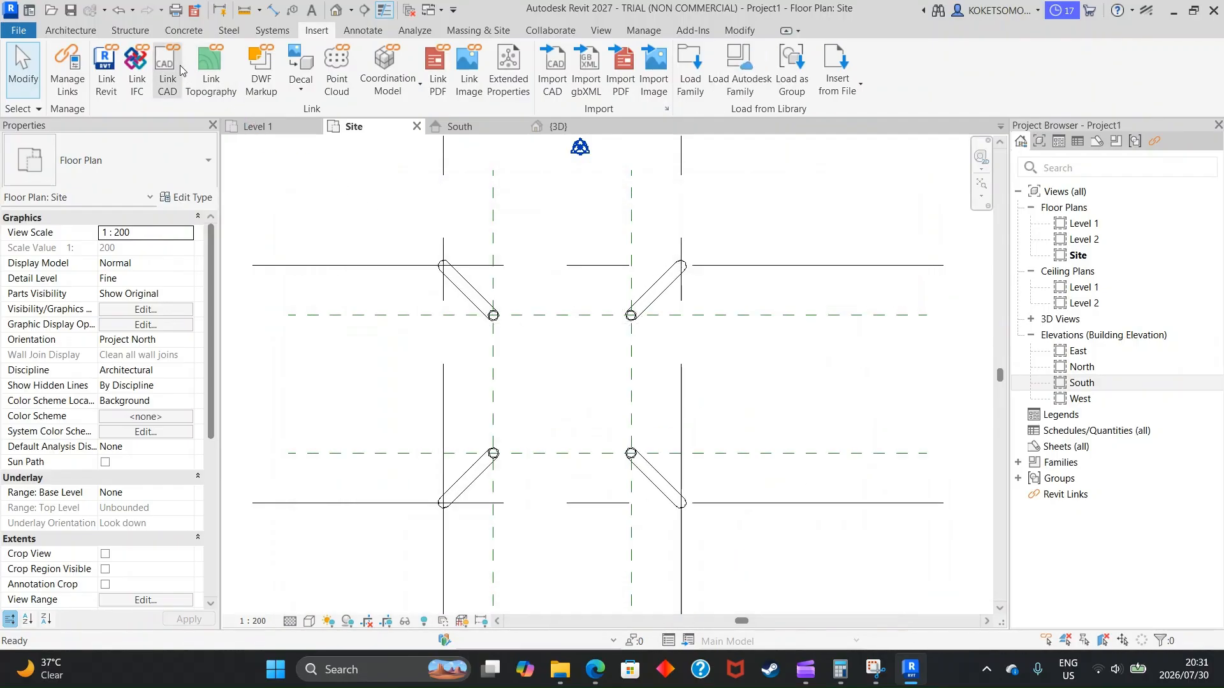
# Place a 1500x1500x750 isolated pad foundation at each of the four grid intersections under the column bases
pyautogui.click(134, 31)
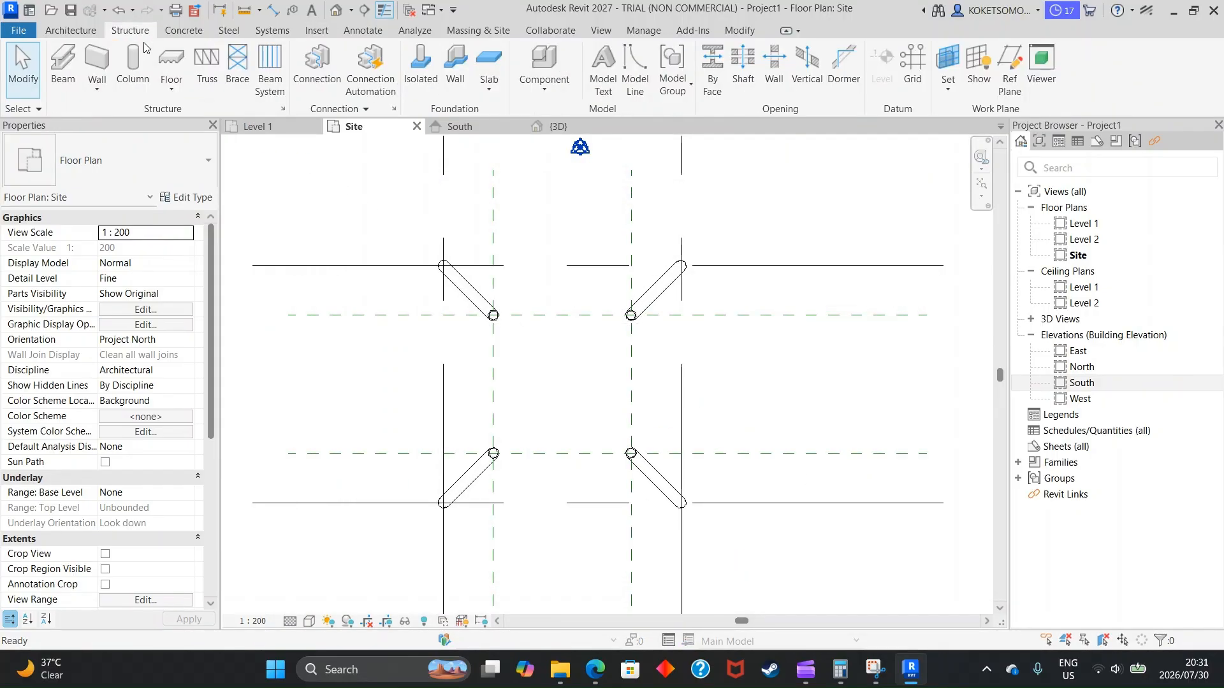
pyautogui.click(421, 64)
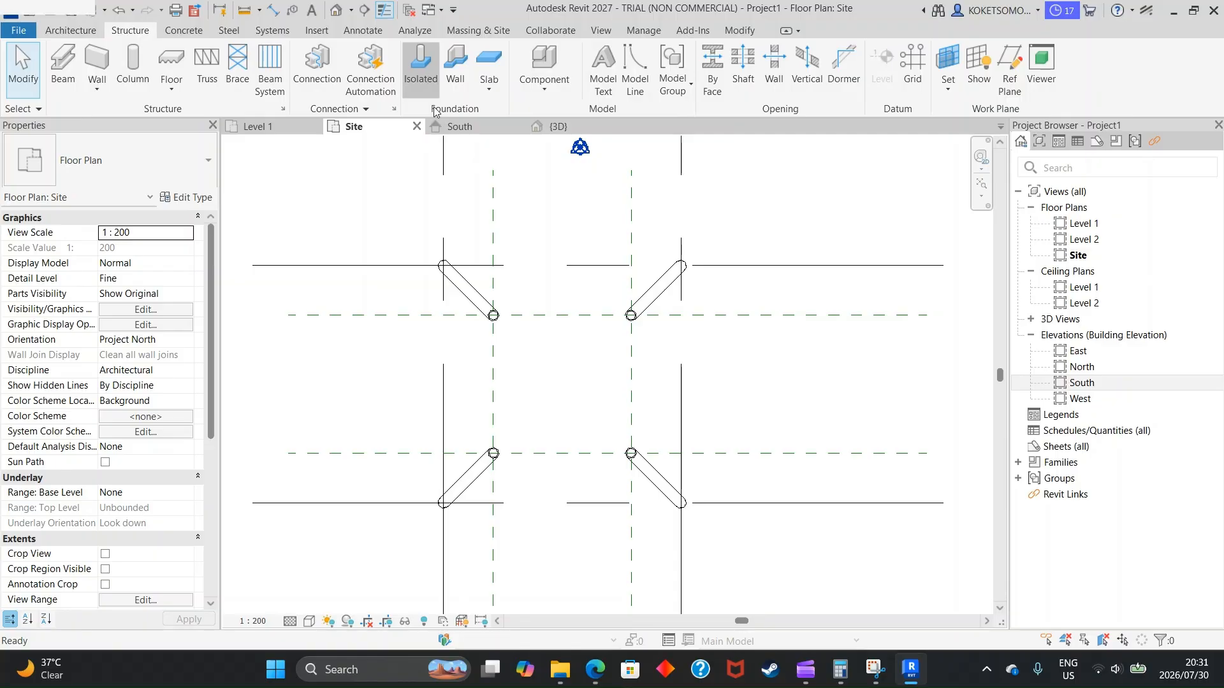
pyautogui.click(444, 266)
pyautogui.click(681, 265)
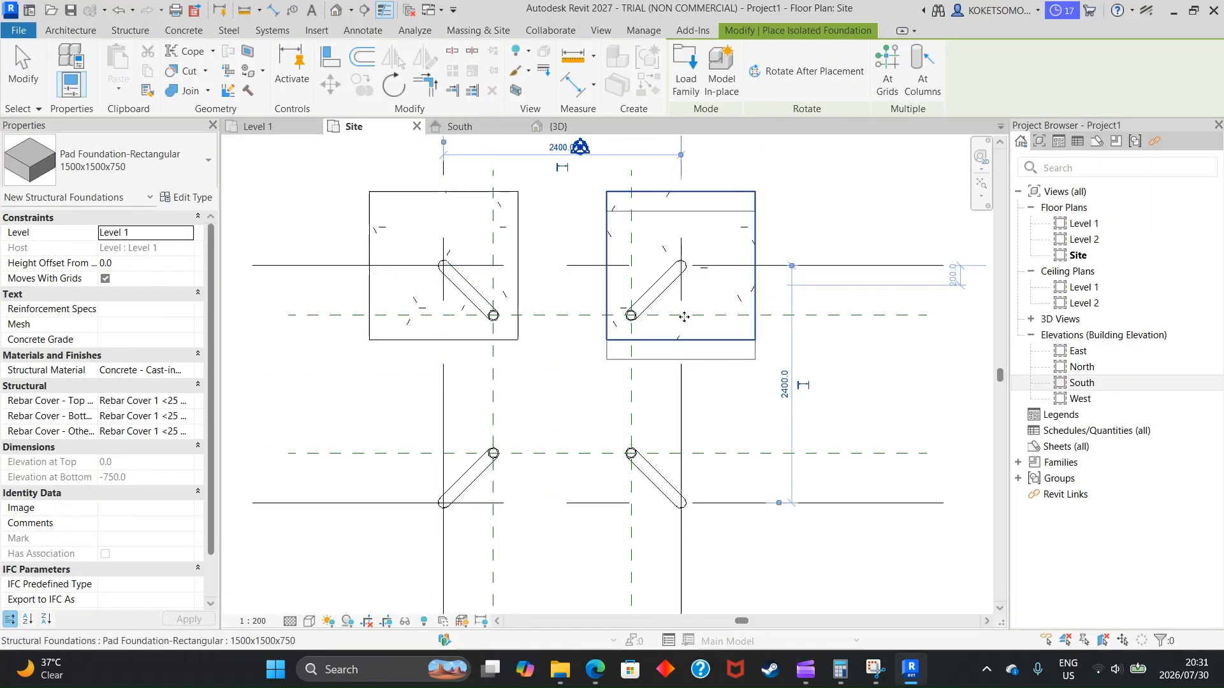
pyautogui.click(680, 503)
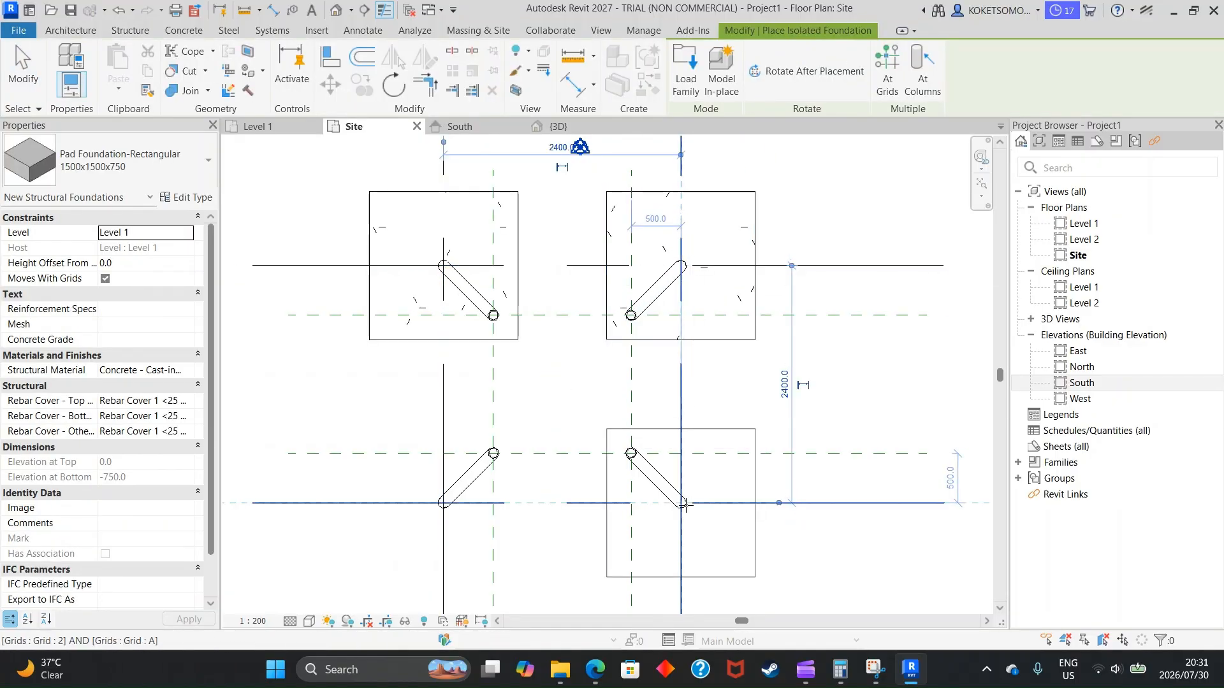
pyautogui.click(444, 503)
pyautogui.press('Escape')
pyautogui.press('Escape')
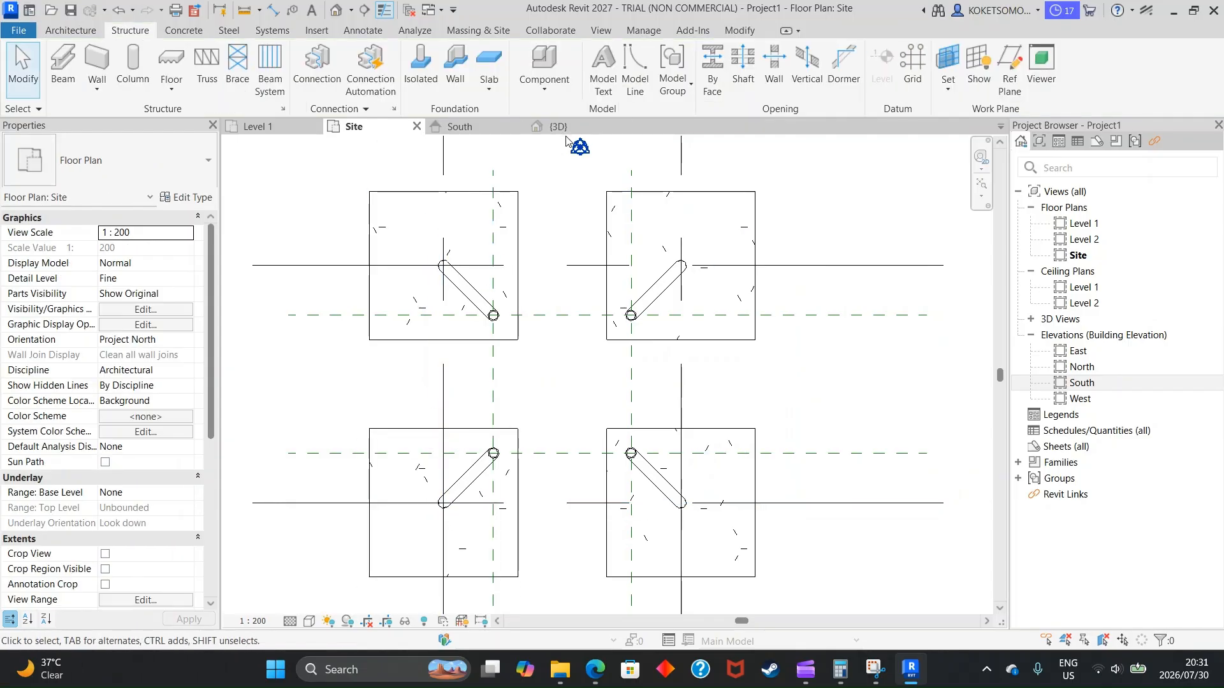
# Open the 3D view of the columns and pads, set its detail level to Fine and display the model shaded
pyautogui.click(554, 126)
pyautogui.keyDown('shift'); pyautogui.moveTo(606, 436); pyautogui.dragTo(632, 447, button='middle'); pyautogui.keyUp('shift')
pyautogui.scroll(3, 641, 414)
pyautogui.click(290, 621)
pyautogui.click(306, 604)
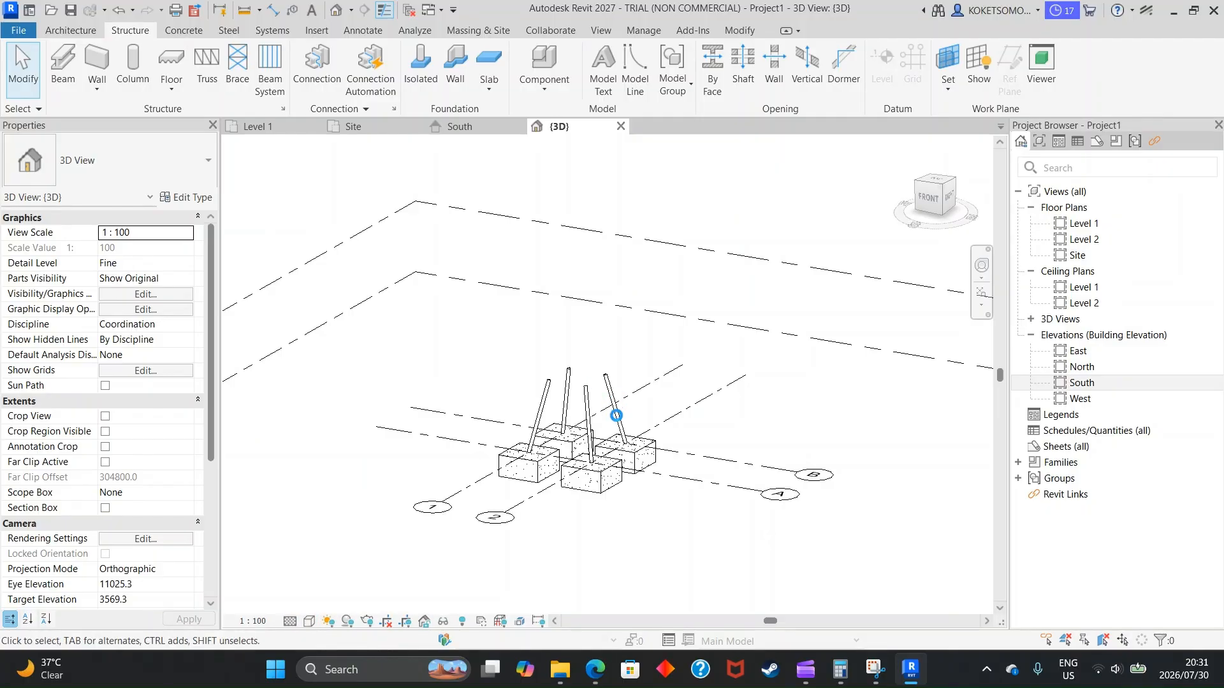
pyautogui.scroll(3, 605, 408)
pyautogui.moveTo(603, 440)
pyautogui.keyDown('shift'); pyautogui.mouseDown(button='middle')
pyautogui.moveTo(603, 478)
pyautogui.moveTo(651, 485)
pyautogui.moveTo(635, 496)
pyautogui.mouseUp(button='middle'); pyautogui.keyUp('shift')
pyautogui.scroll(-4, 593, 400)
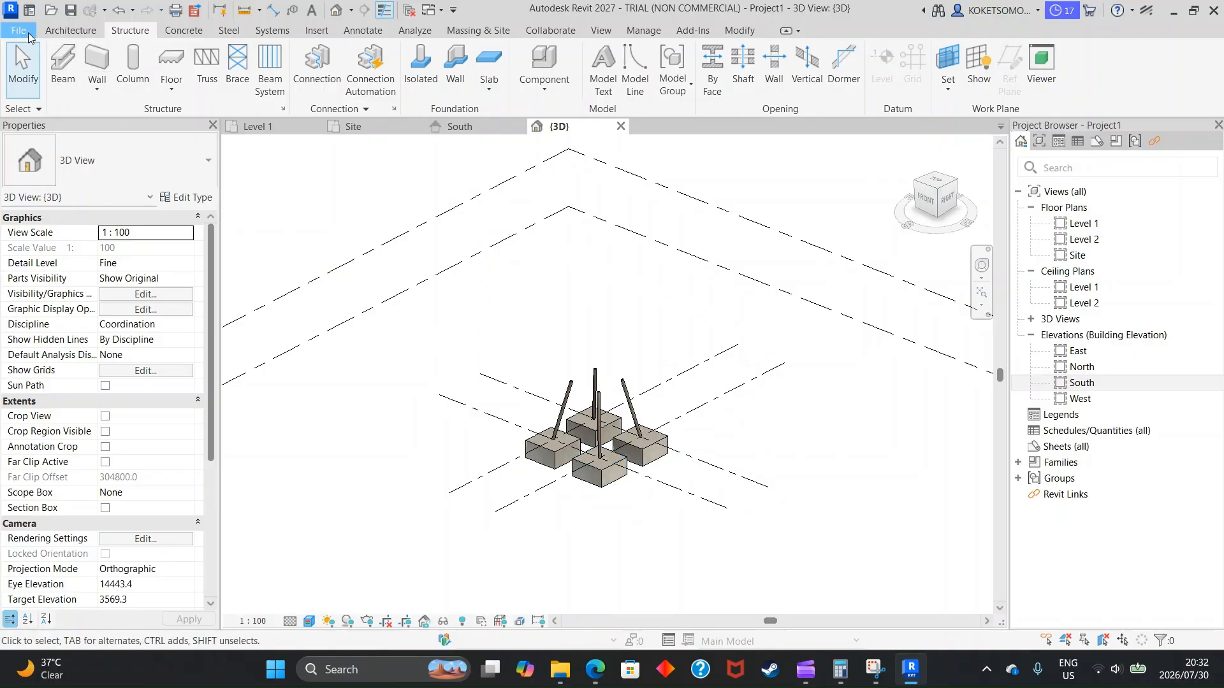
# Create a new family from the Metric Site template
pyautogui.click(19, 30)
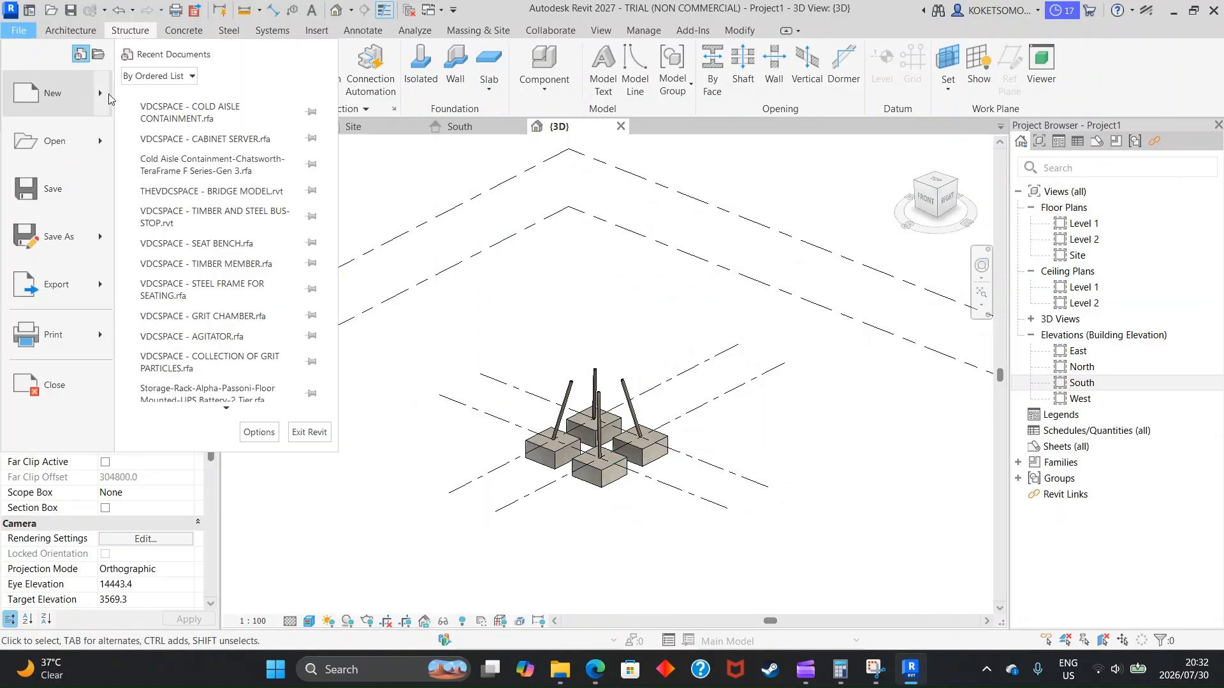
pyautogui.moveTo(102, 94)
pyautogui.click(185, 144)
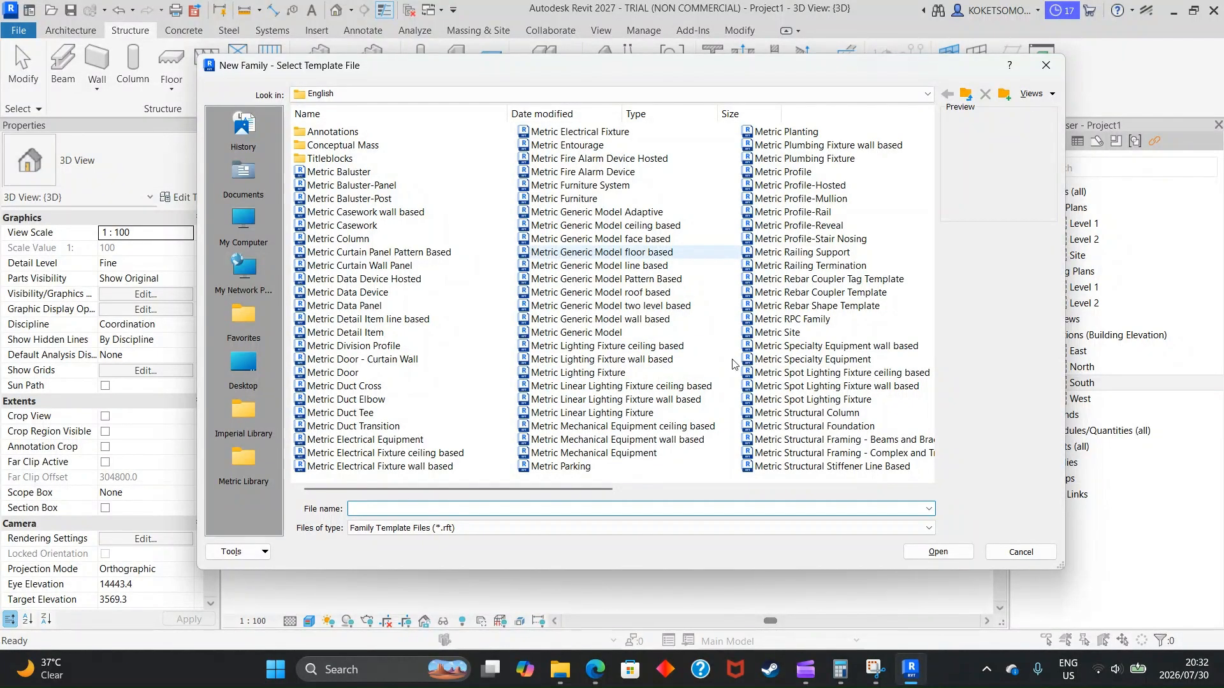
pyautogui.scroll(-1, 706, 366)
pyautogui.click(585, 333)
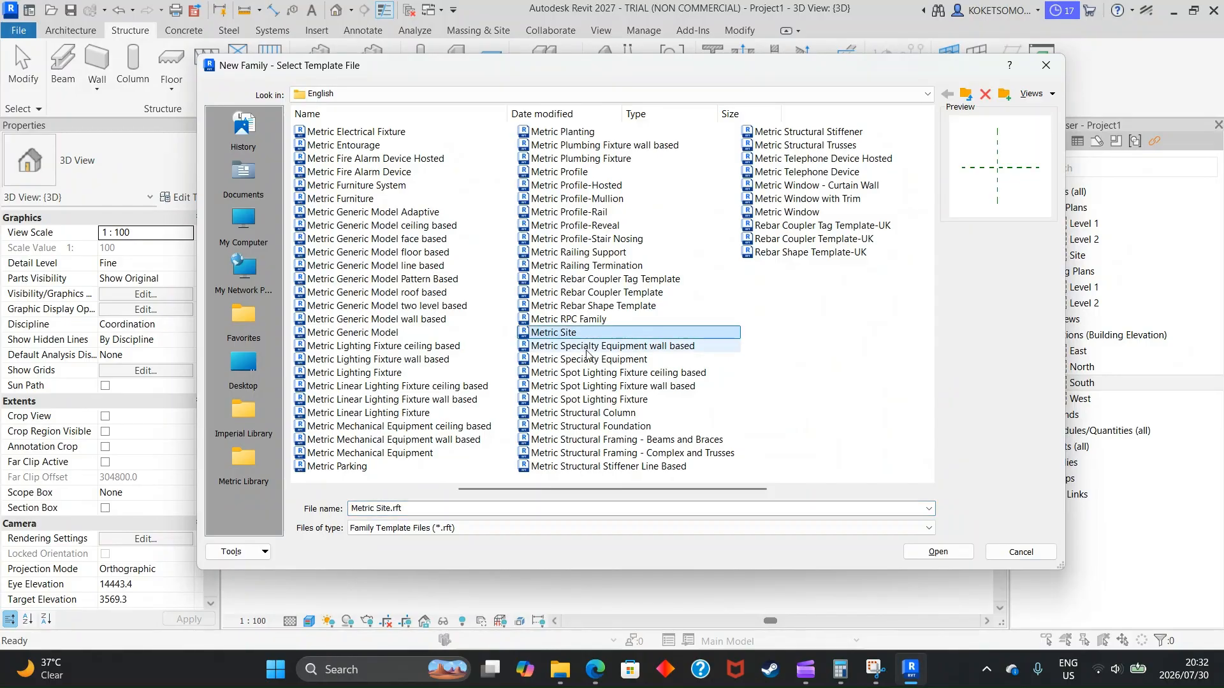
pyautogui.click(919, 560)
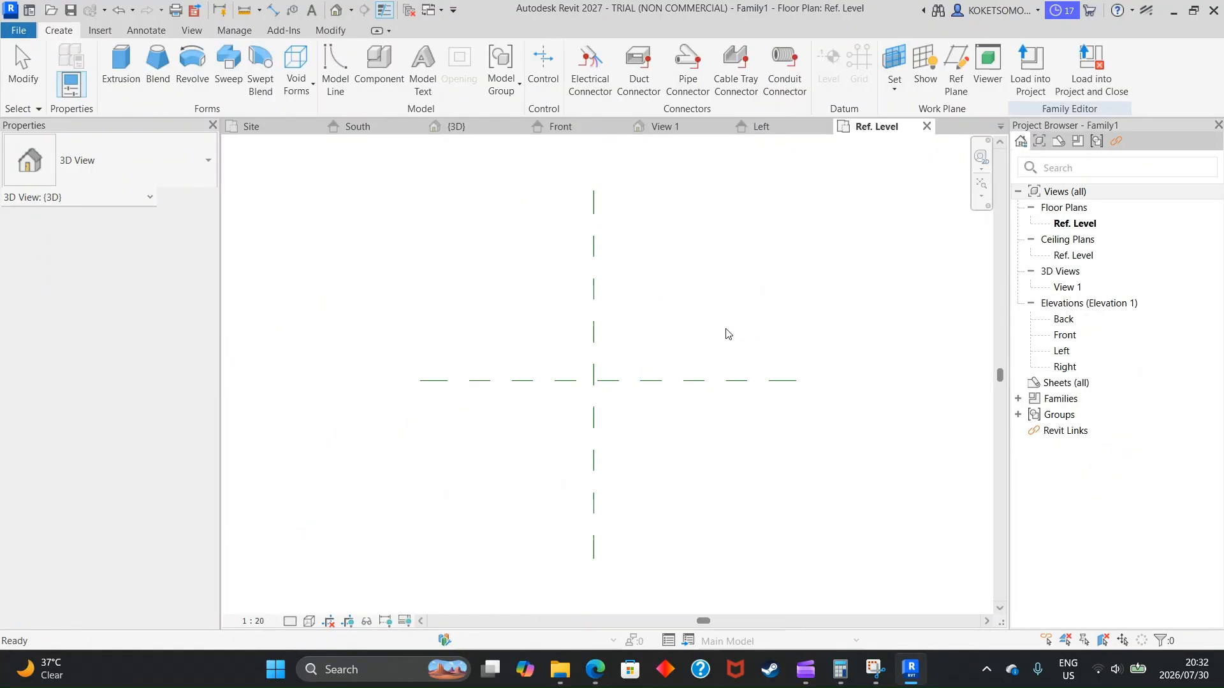
# Draw two vertical reference planes, one on each side of the Center (Left/Right) plane in the Ref. Level plan
pyautogui.click(881, 93)
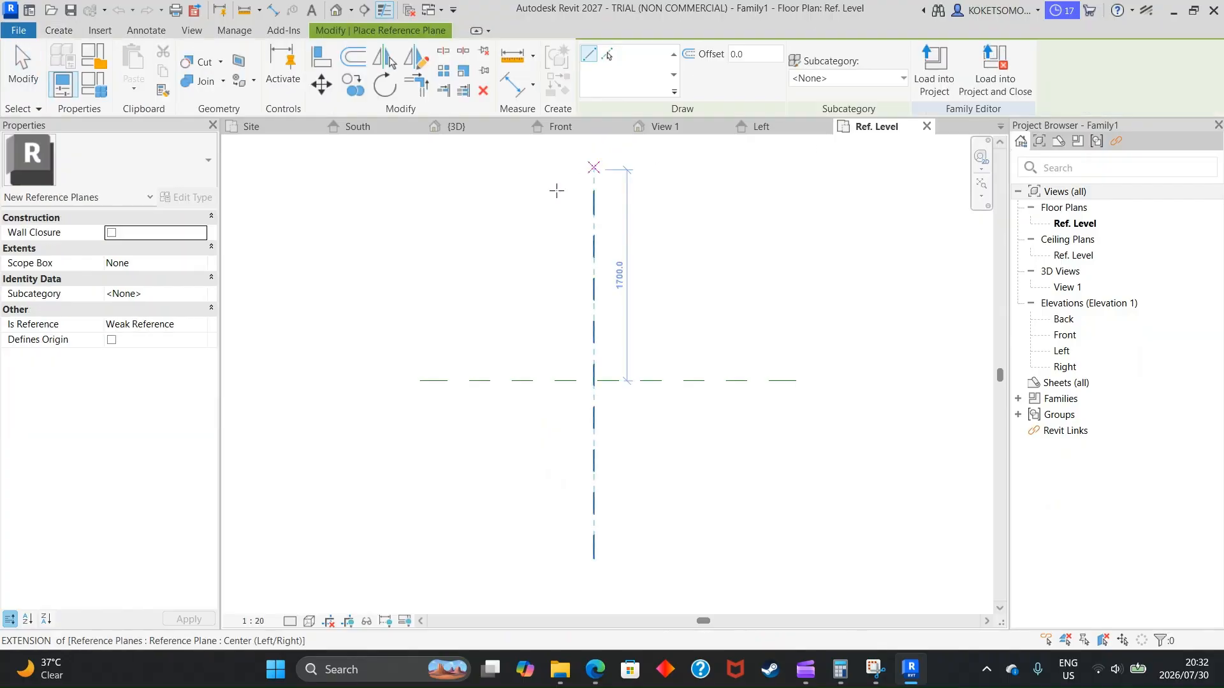
pyautogui.scroll(-1, 519, 155)
pyautogui.click(518, 155)
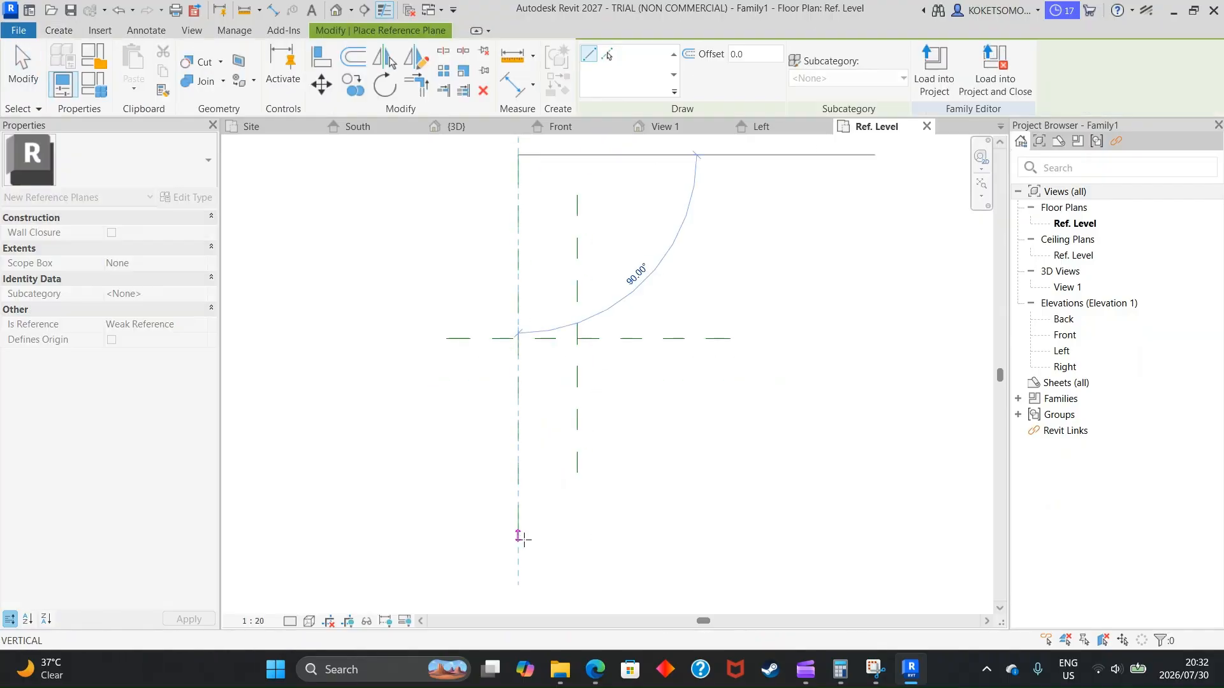
pyautogui.click(518, 542)
pyautogui.click(631, 155)
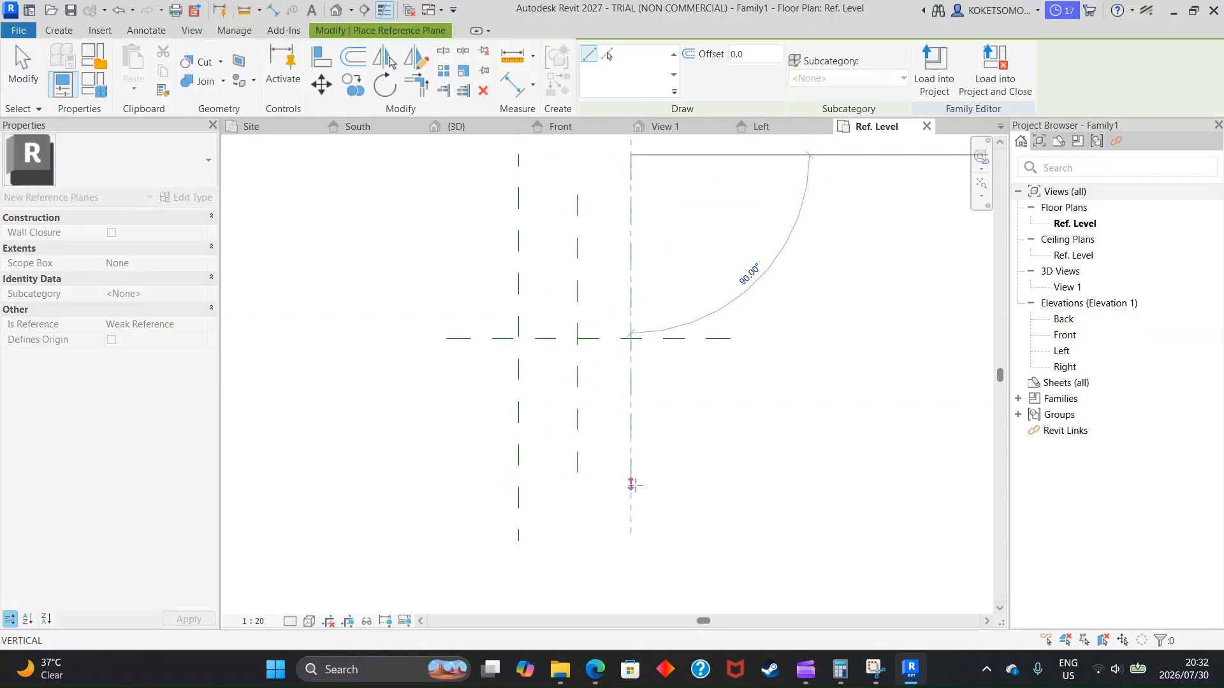
pyautogui.click(632, 542)
# Draw two horizontal reference planes, one above and one below the horizontal center plane
pyautogui.click(411, 274)
pyautogui.click(865, 275)
pyautogui.click(420, 397)
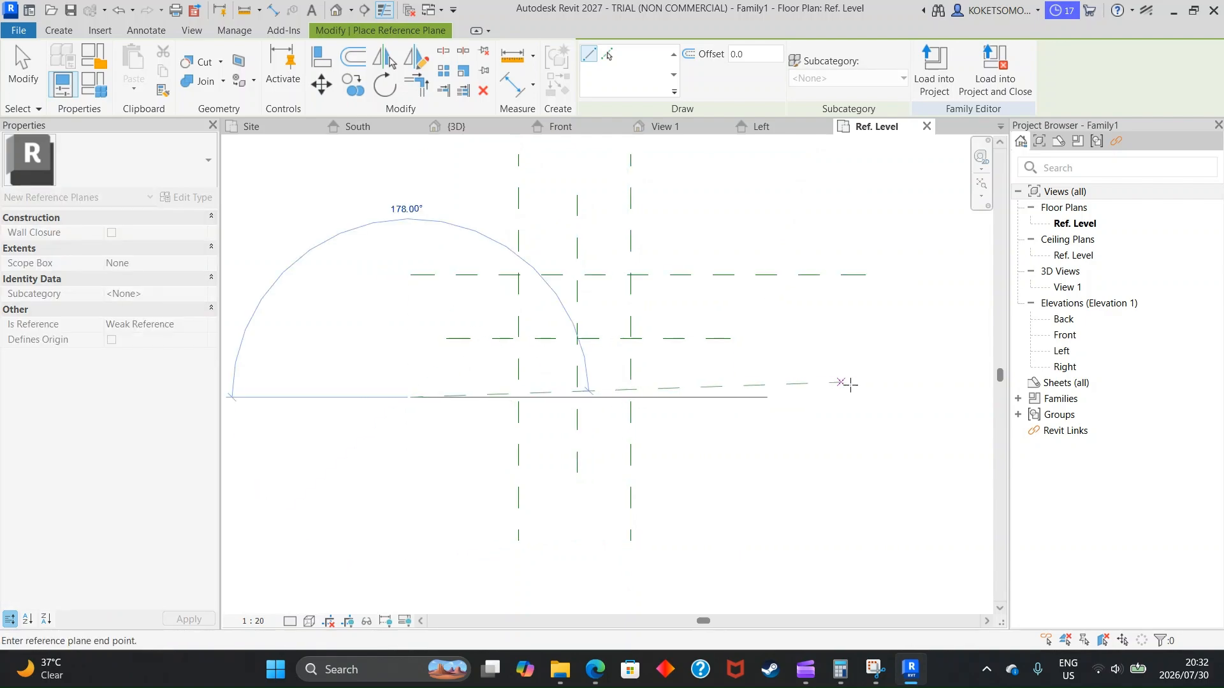
pyautogui.click(860, 396)
pyautogui.press('Escape')
pyautogui.scroll(-1, 635, 368)
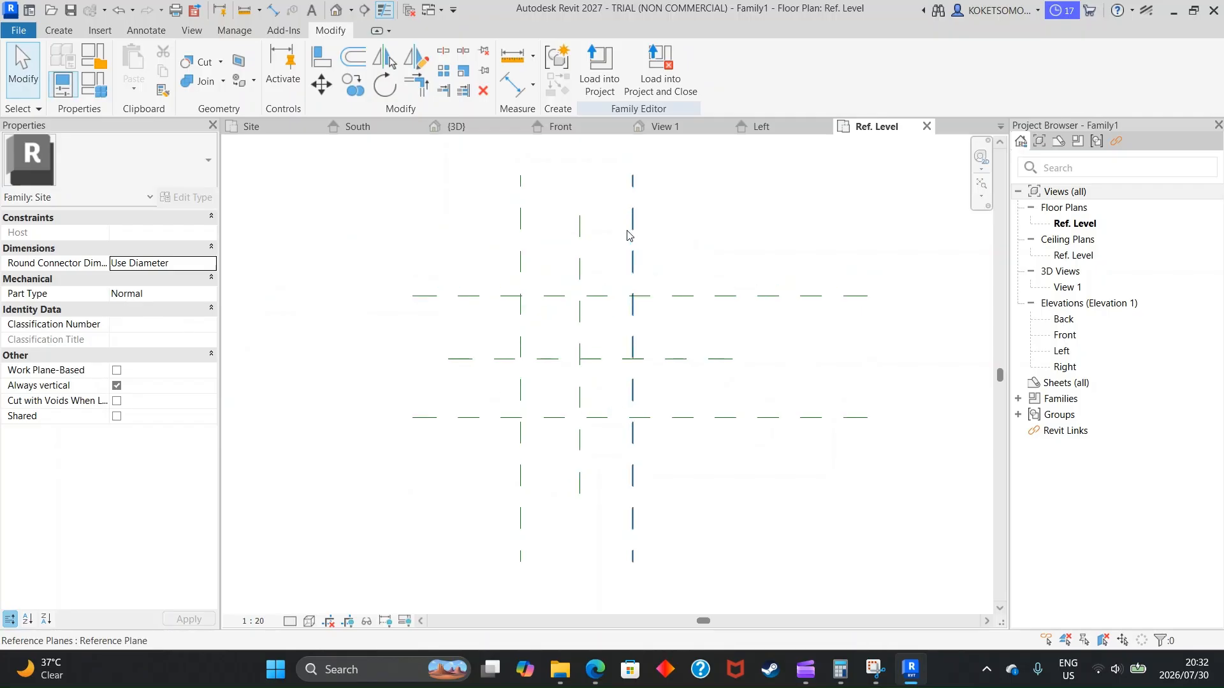
# Set both outer vertical reference planes 1250 mm from the center plane, entering =2500/2 for the right one
pyautogui.scroll(3, 632, 239)
pyautogui.click(632, 239)
pyautogui.click(603, 255)
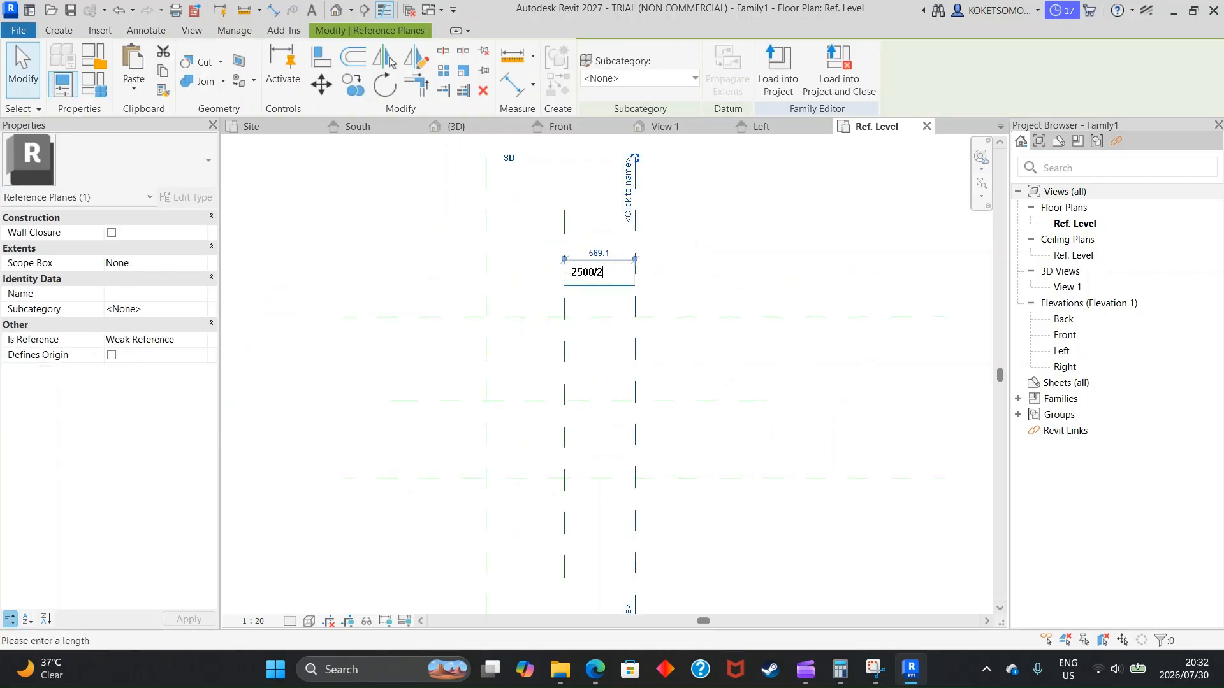
pyautogui.write('=2500/2')
pyautogui.press('Return')
pyautogui.scroll(-1, 444, 336)
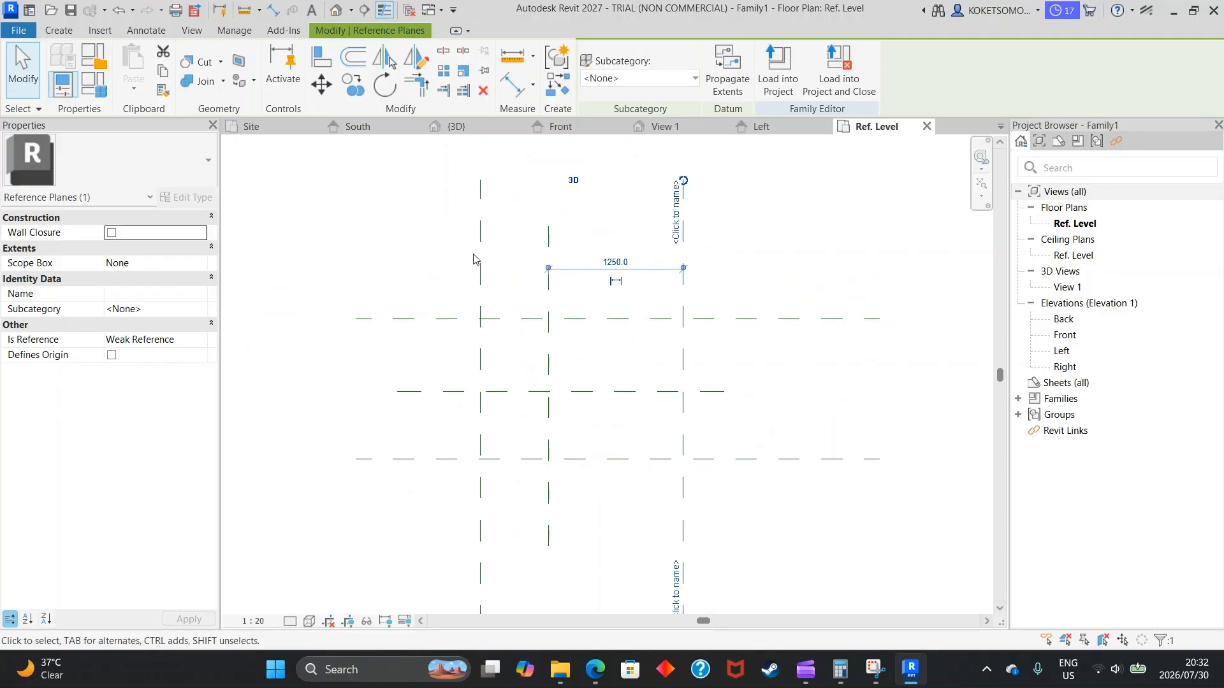
pyautogui.click(480, 258)
pyautogui.click(500, 256)
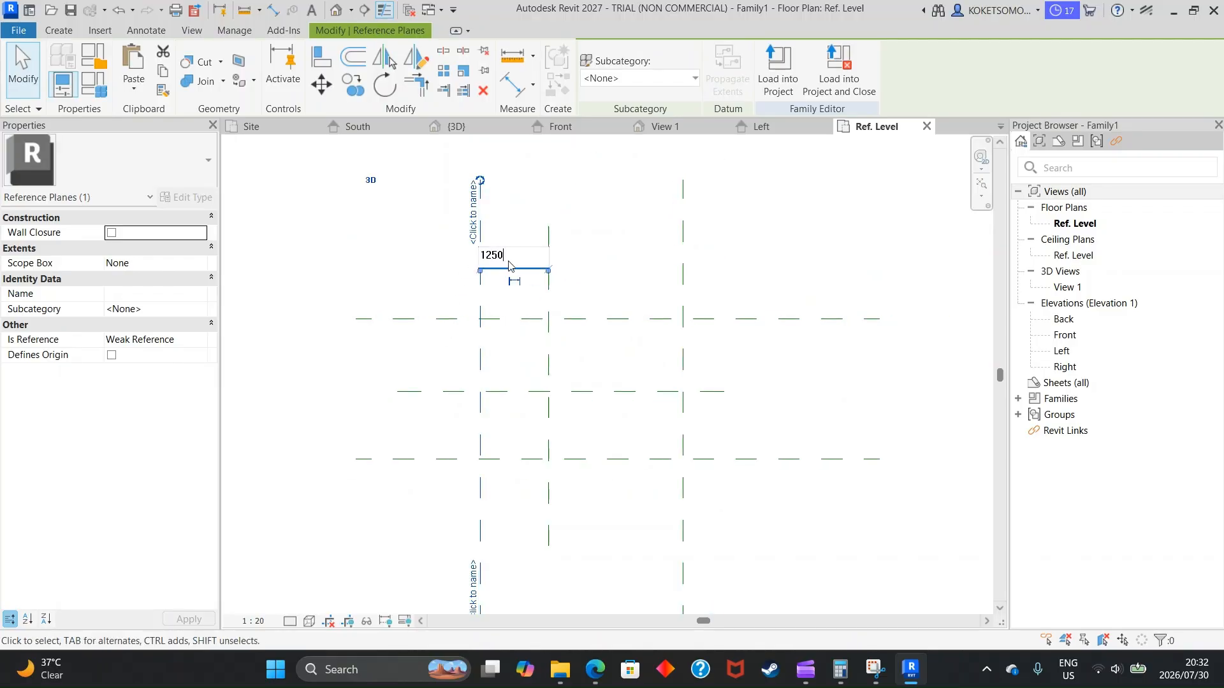
pyautogui.press('Return')
# Set the upper and lower horizontal reference planes 1250 mm from the horizontal center plane
pyautogui.scroll(-2, 553, 335)
pyautogui.click(584, 335)
pyautogui.click(581, 325)
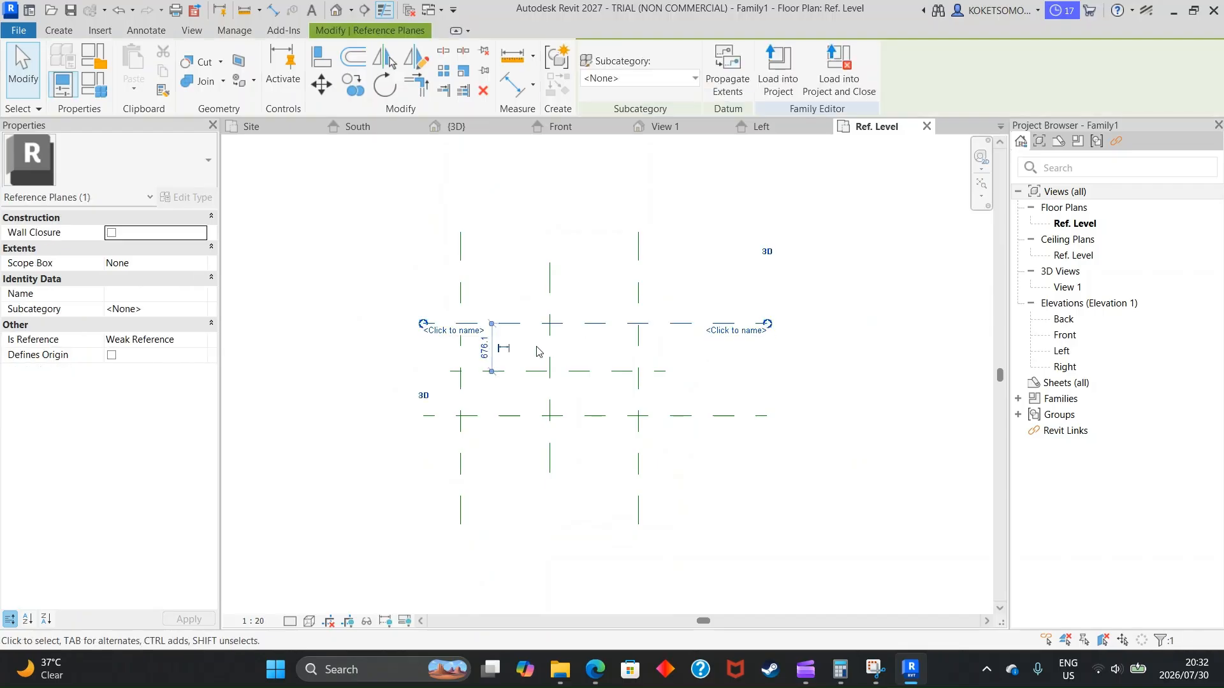
pyautogui.click(483, 348)
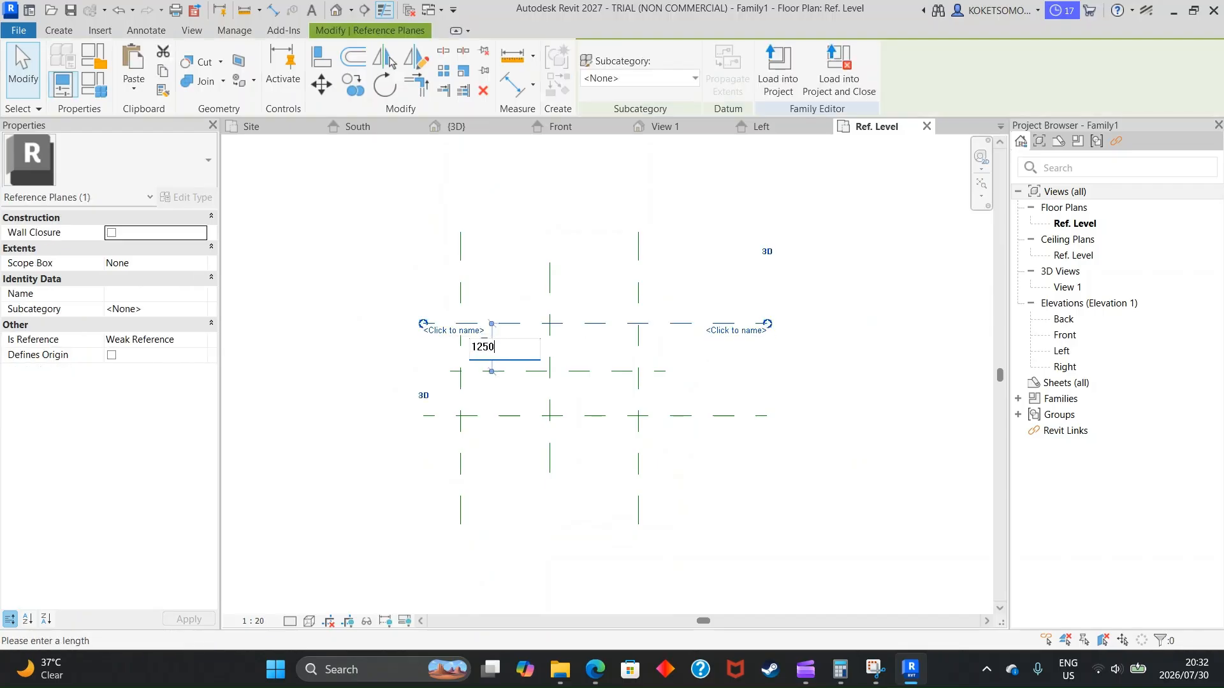
pyautogui.press('Return')
pyautogui.click(523, 415)
pyautogui.click(483, 393)
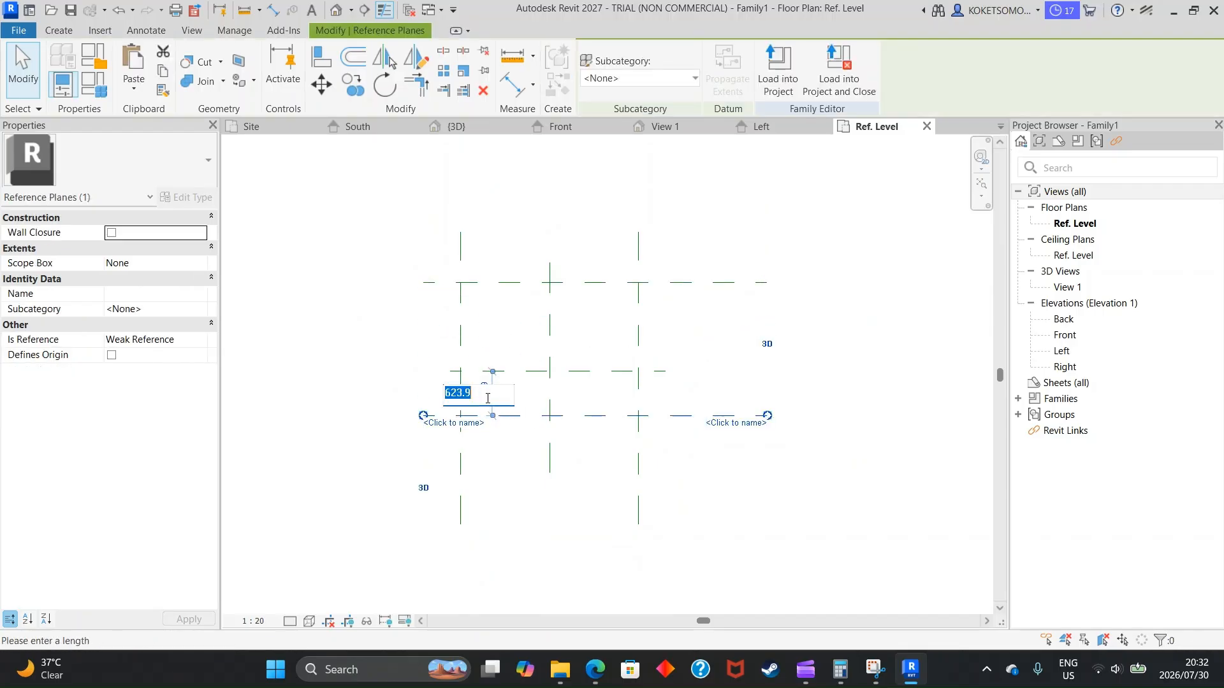
pyautogui.write('1250')
pyautogui.press('Return')
pyautogui.press('Escape')
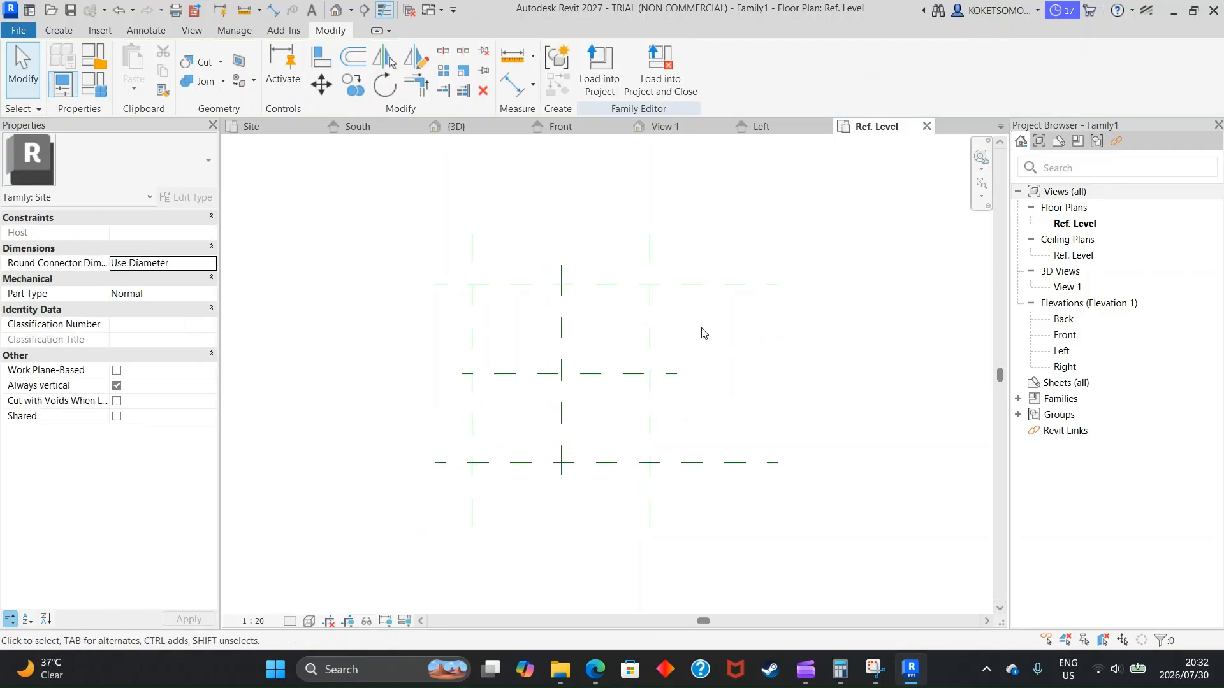
# Open the family's Front elevation and start the Reference Plane command
pyautogui.doubleClick(1077, 338)
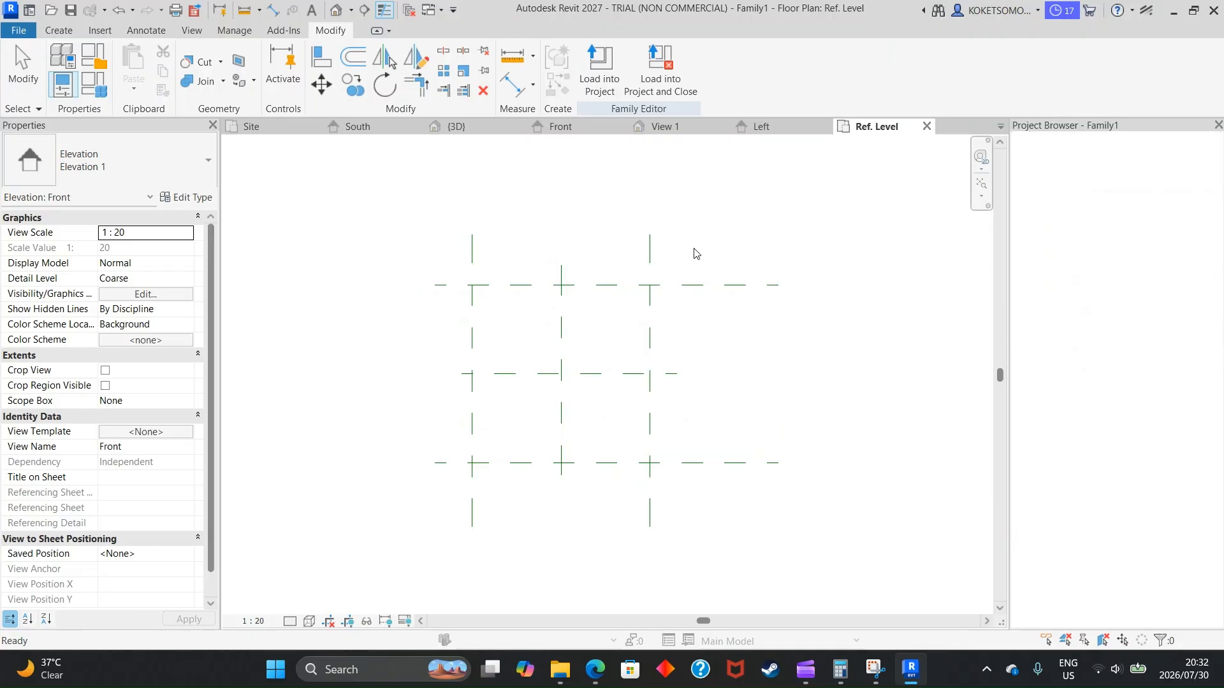
pyautogui.click(59, 30)
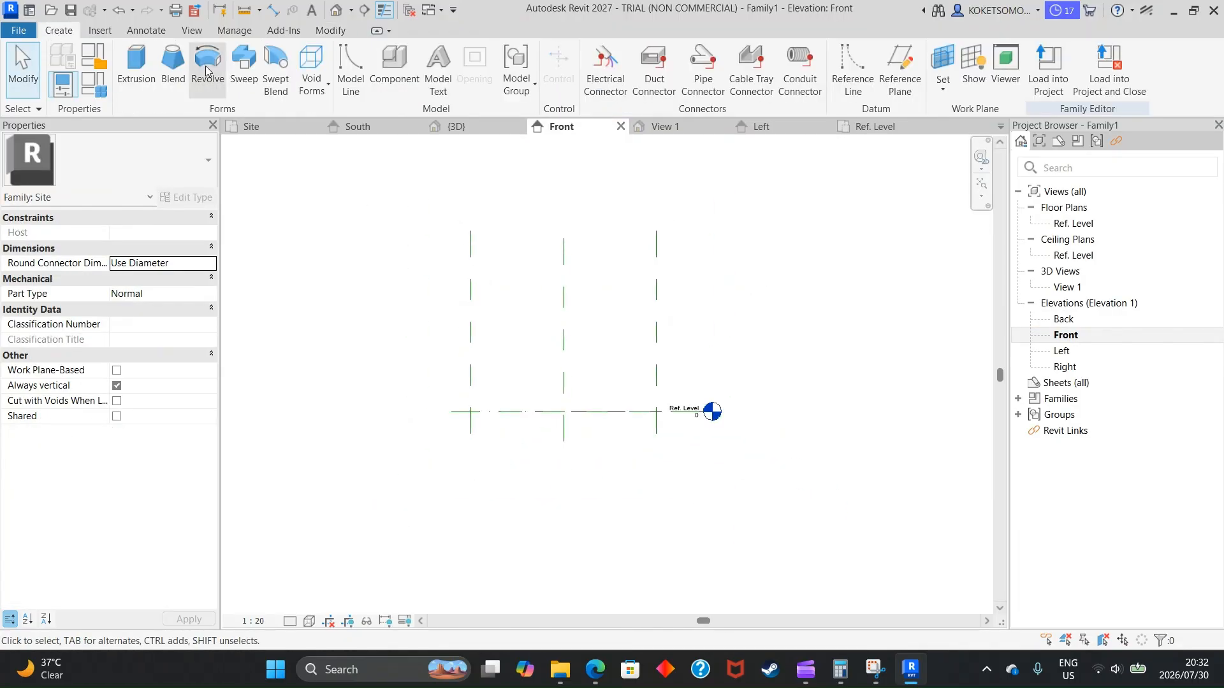
pyautogui.click(899, 71)
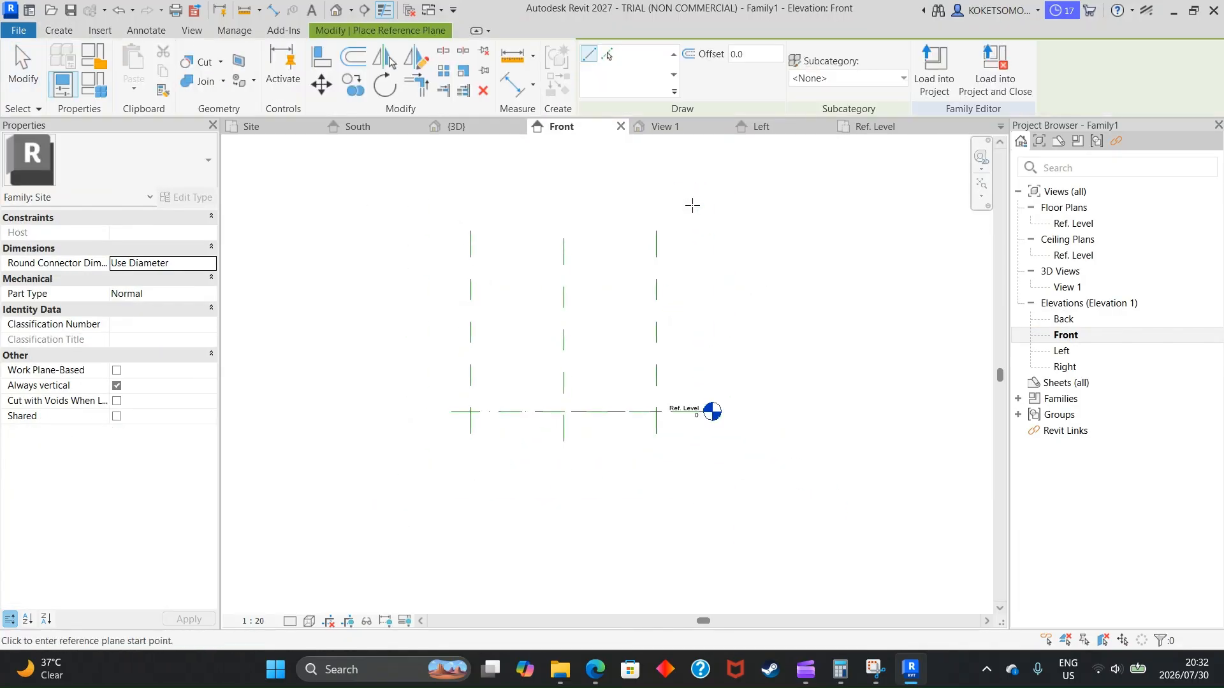
pyautogui.click(775, 325)
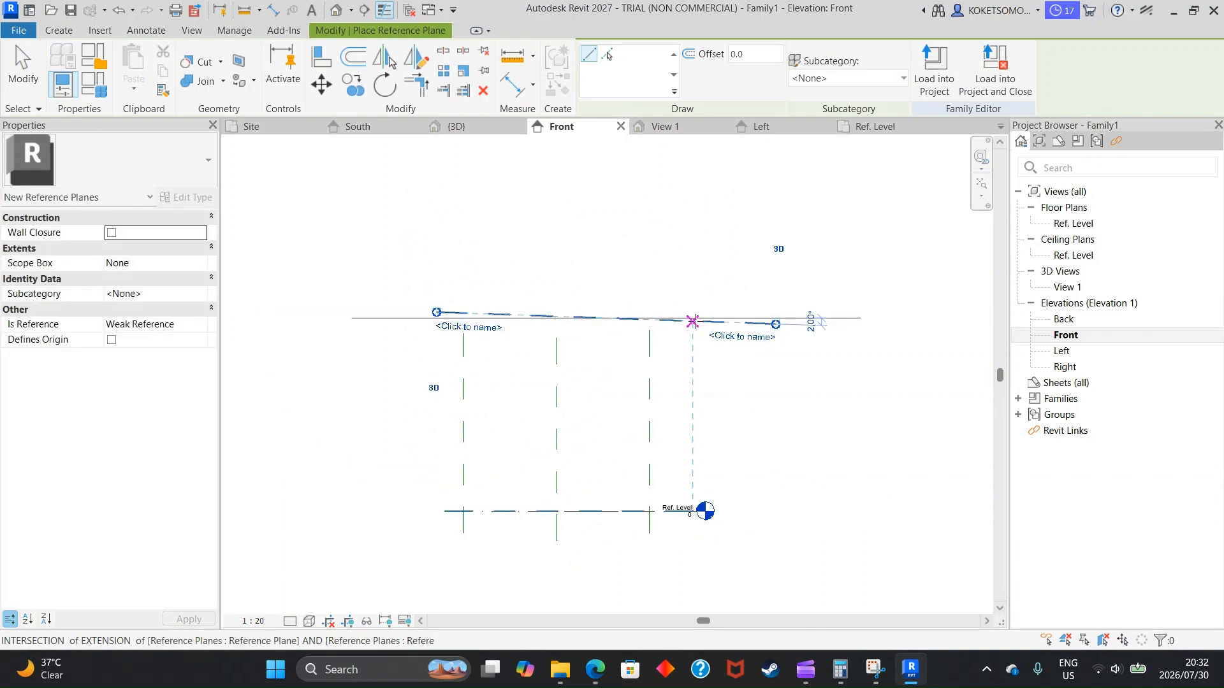
pyautogui.press('Escape')
pyautogui.hotkey('ctrl', 'z')
# Draw a horizontal reference plane above the vertical planes and set it 3720 mm above Ref. Level
pyautogui.click(419, 277)
pyautogui.click(827, 277)
pyautogui.press('Escape')
pyautogui.click(487, 279)
pyautogui.click(494, 391)
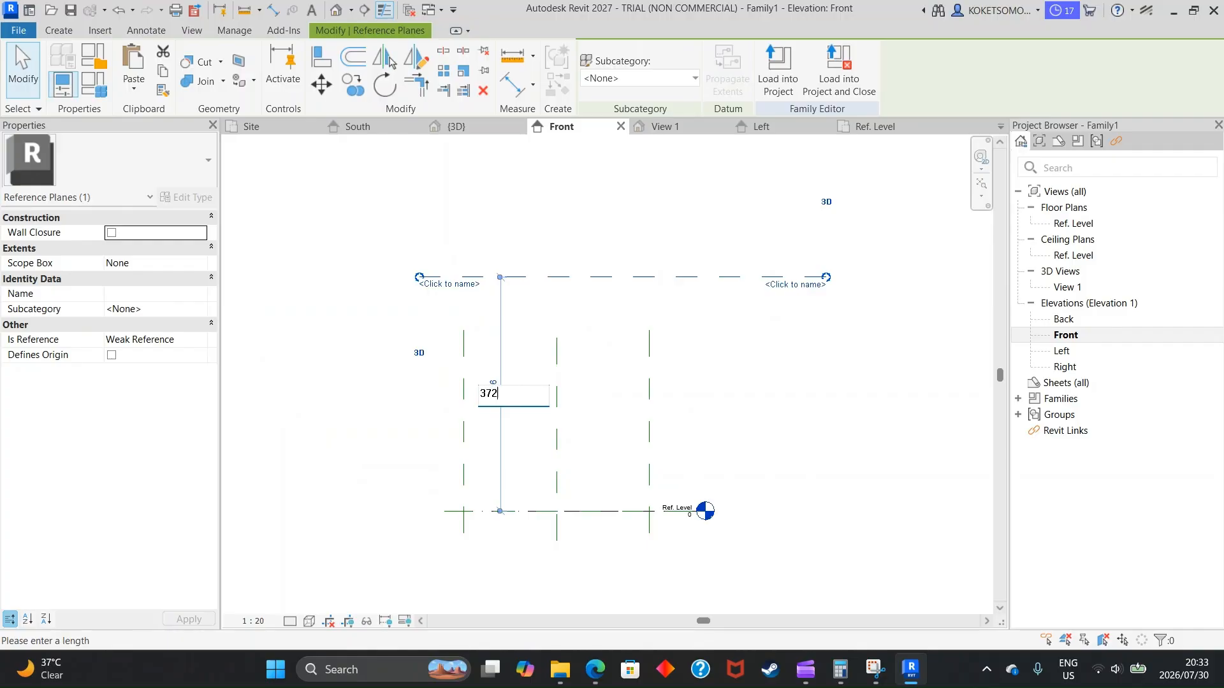
pyautogui.press('Return')
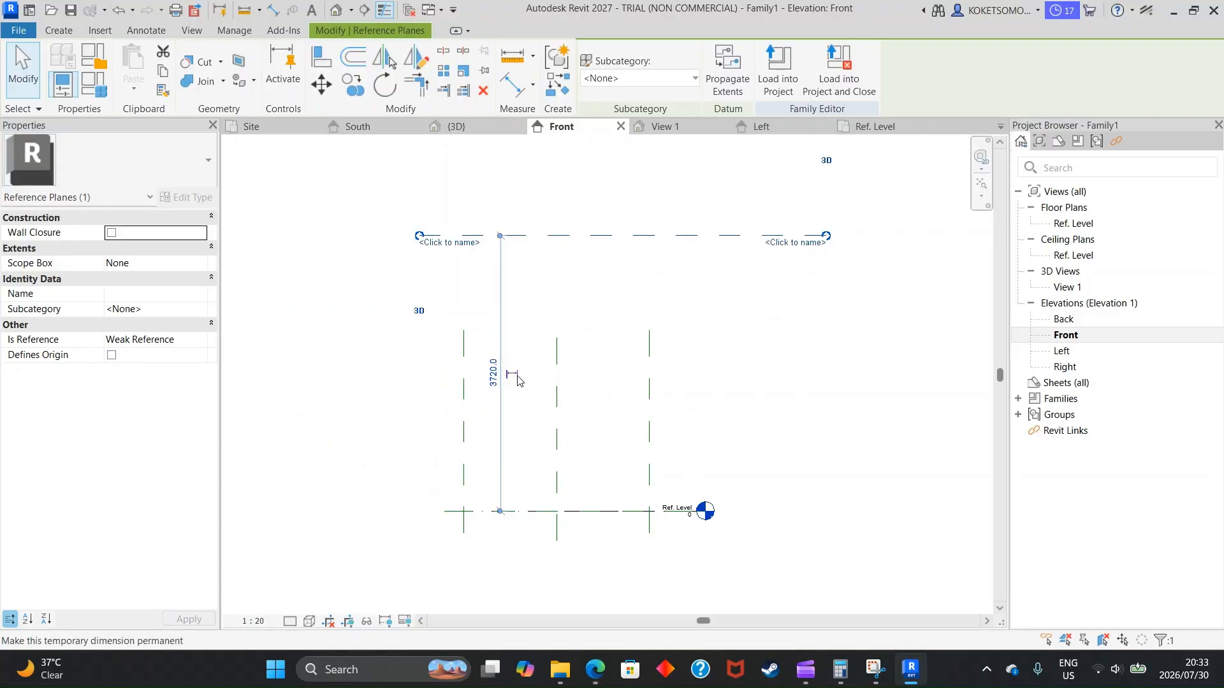
# Extend the upper ends of the two outer vertical reference planes past the 3720 mm plane
pyautogui.scroll(-1, 501, 382)
pyautogui.click(495, 339)
pyautogui.click(477, 349)
pyautogui.moveTo(480, 347); pyautogui.dragTo(480, 214)
pyautogui.click(618, 349)
pyautogui.moveTo(618, 347); pyautogui.dragTo(628, 227)
pyautogui.click(640, 237)
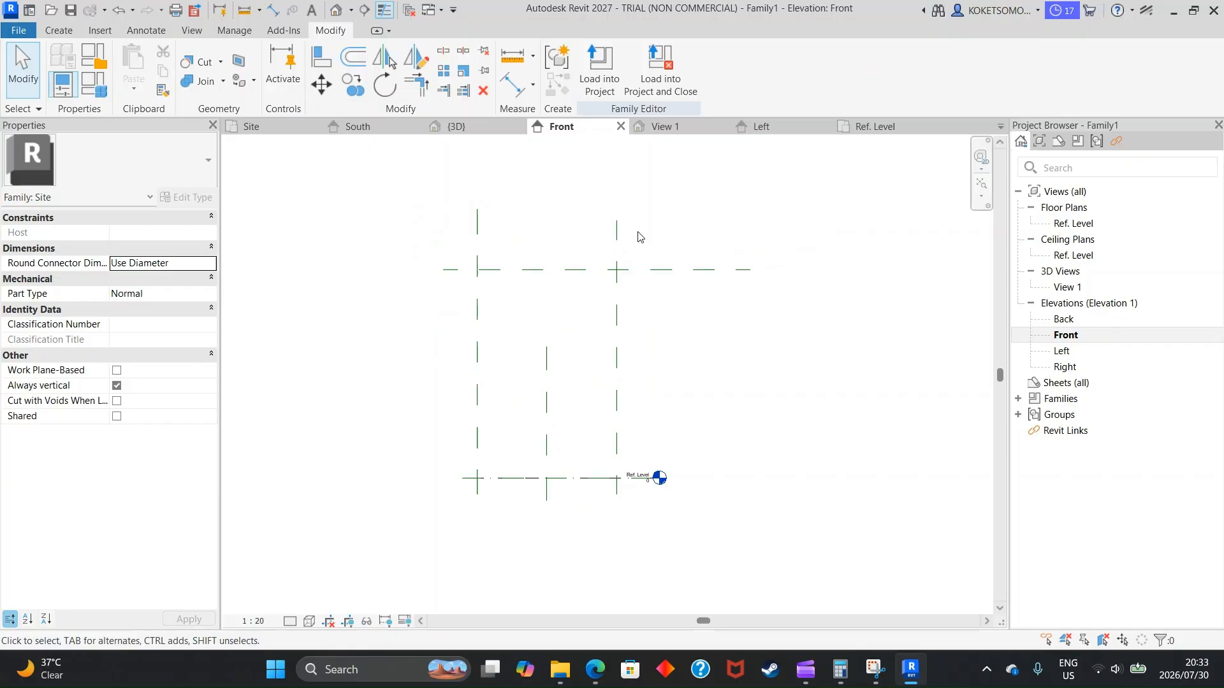
pyautogui.scroll(-1, 637, 471)
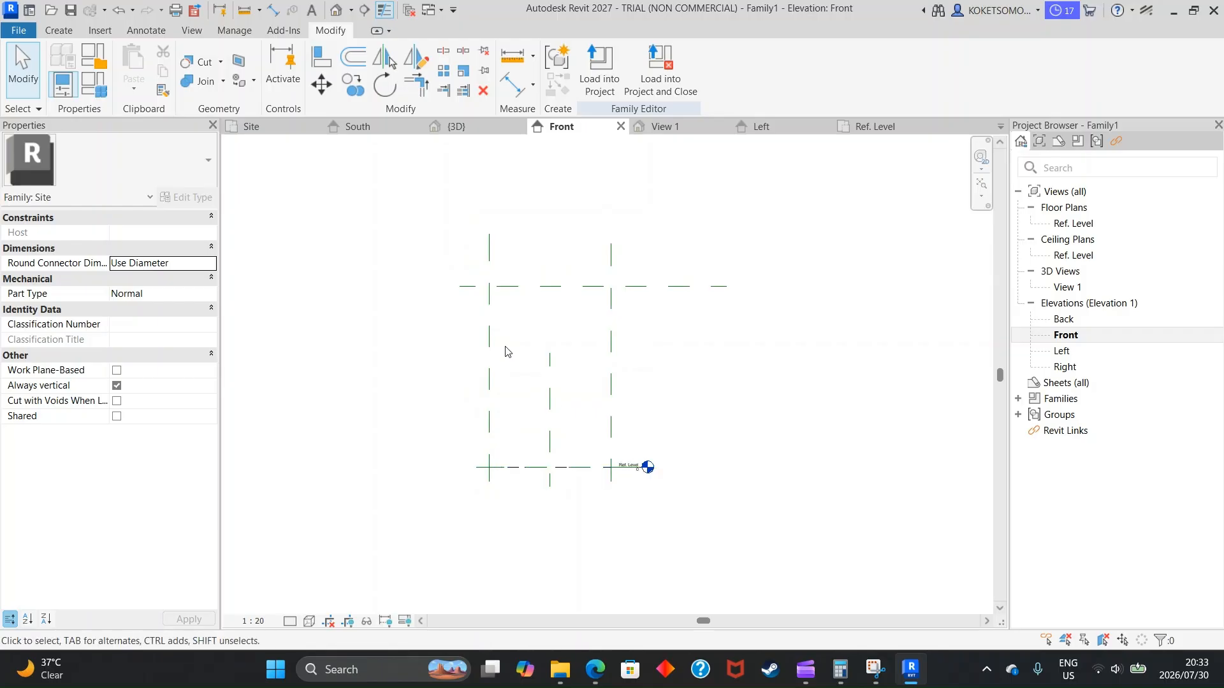
# In the Ref. Level plan, start an Extrusion and sketch a circle from the center intersection out to the outer reference planes
pyautogui.click(867, 126)
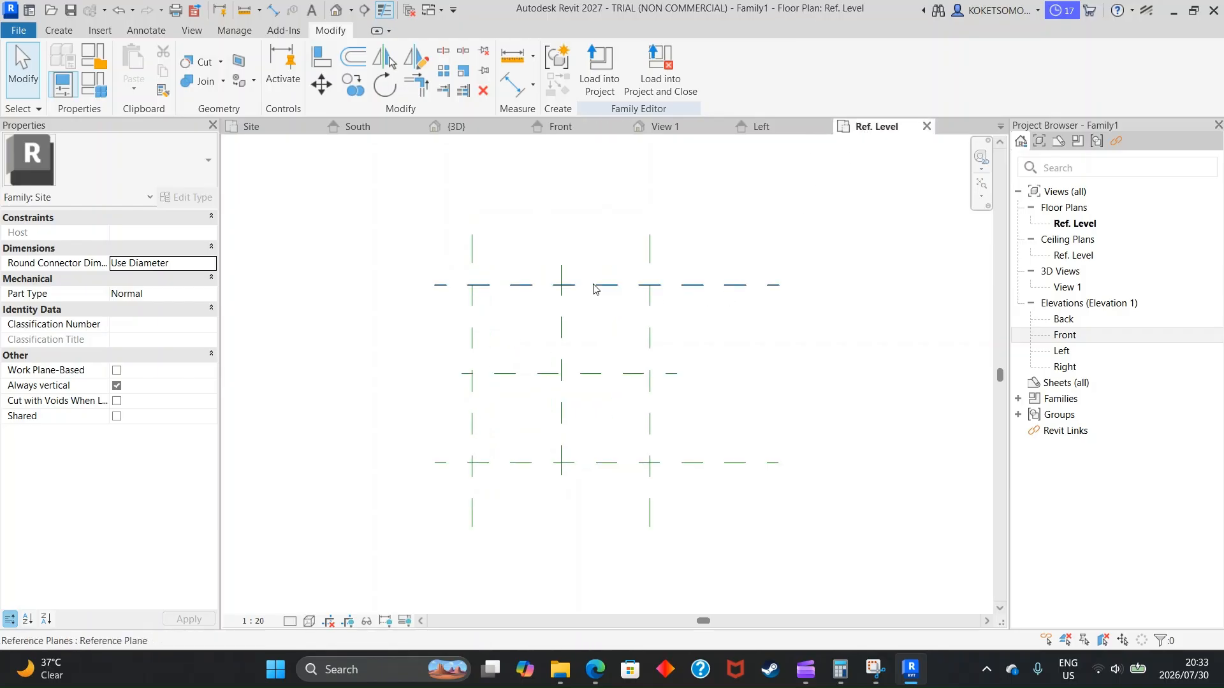
pyautogui.click(59, 30)
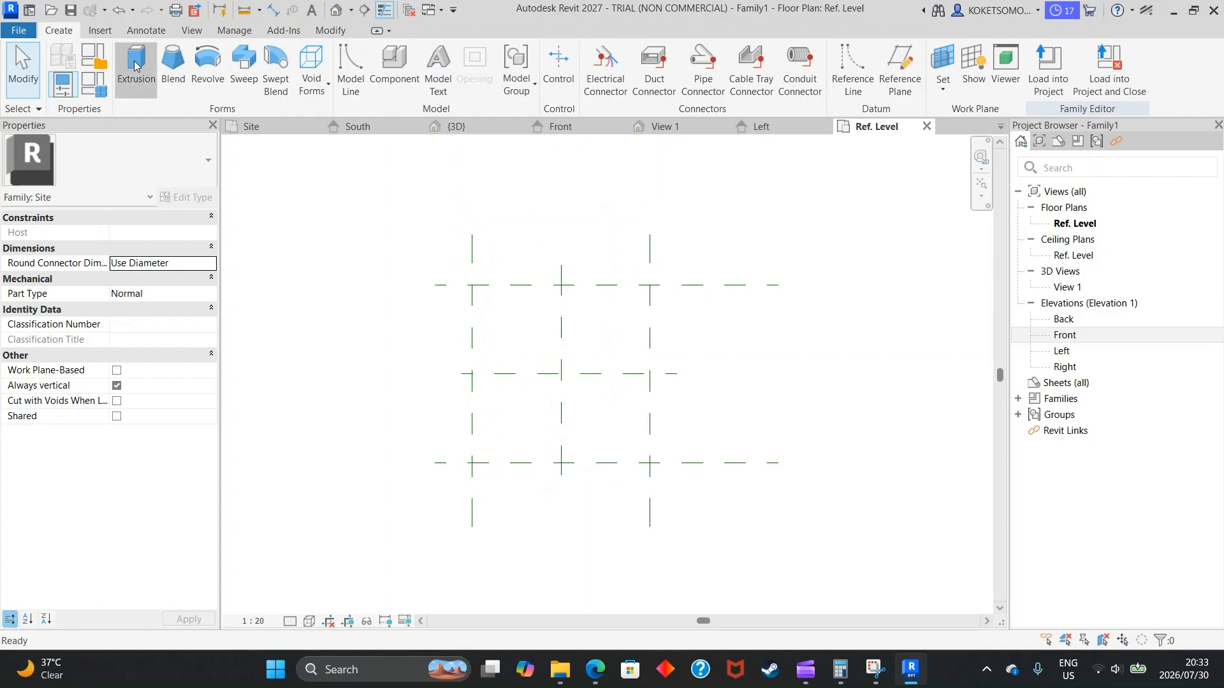
pyautogui.click(136, 64)
pyautogui.click(695, 53)
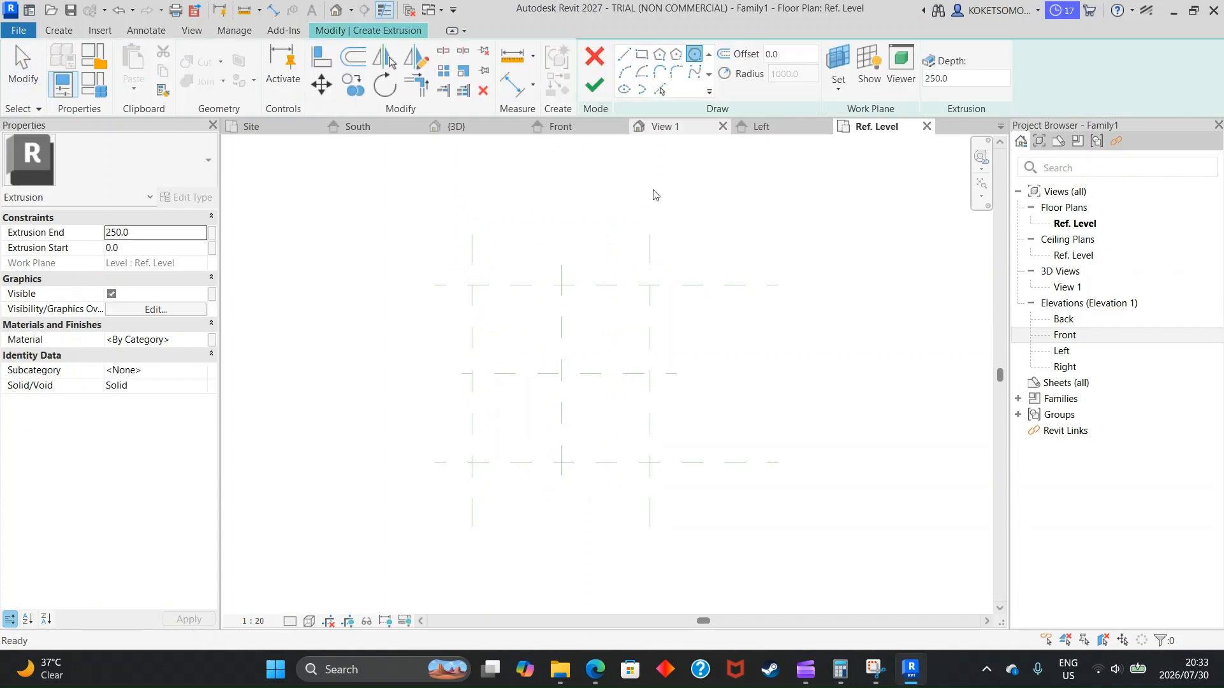
pyautogui.click(561, 374)
pyautogui.click(561, 285)
# Sketch a concentric inner circle with a radius of 1100 mm and finish the ring extrusion
pyautogui.click(561, 374)
pyautogui.scroll(1, 563, 298)
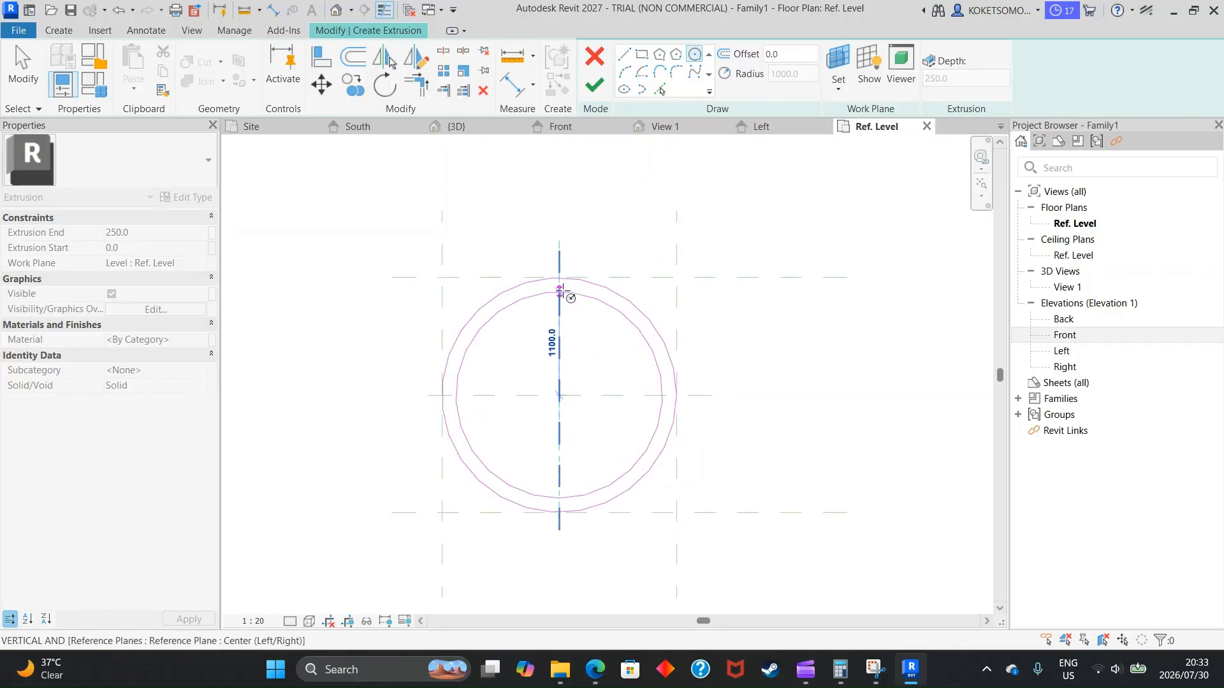
pyautogui.click(561, 292)
pyautogui.press('Escape')
pyautogui.press('Escape')
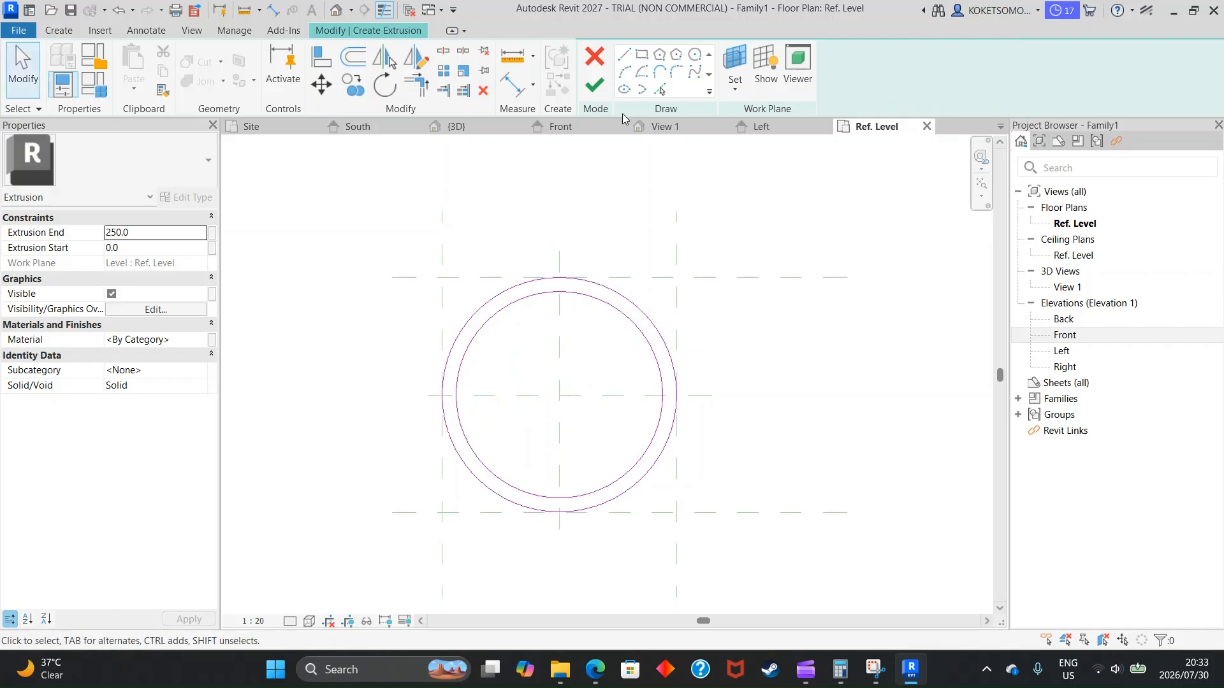
pyautogui.click(599, 88)
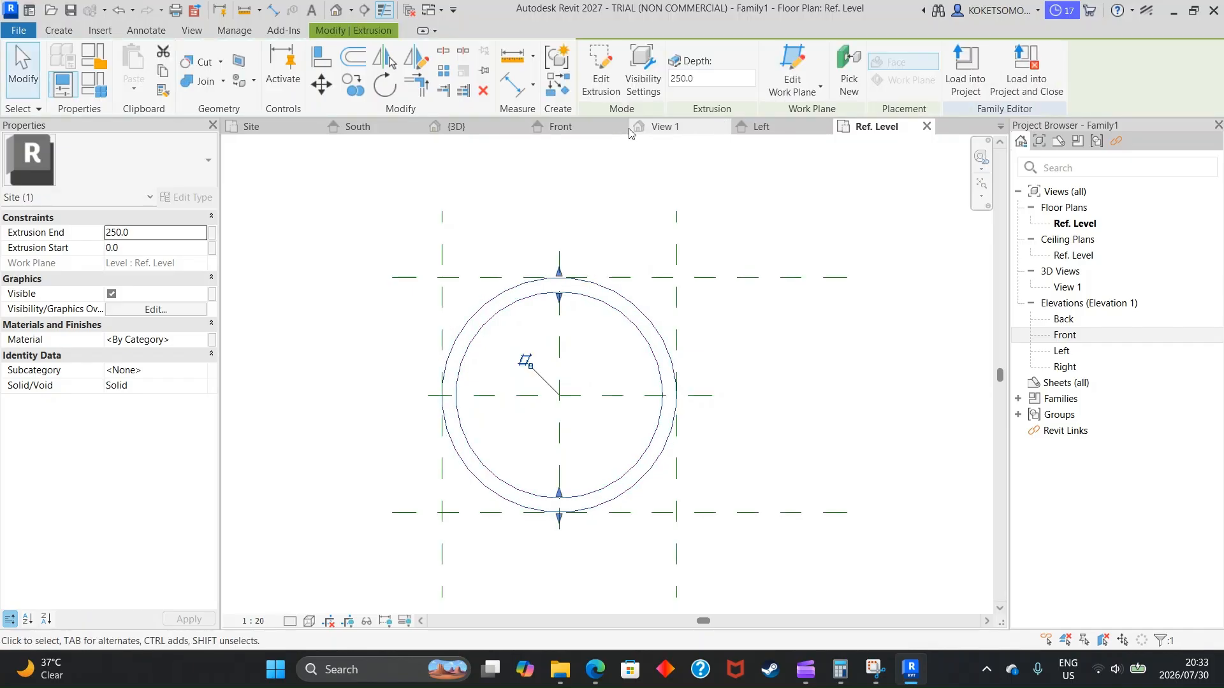
# In the Front elevation, stretch the top of the ring extrusion up to the upper reference plane, for an extrusion end of 3720 mm
pyautogui.click(599, 127)
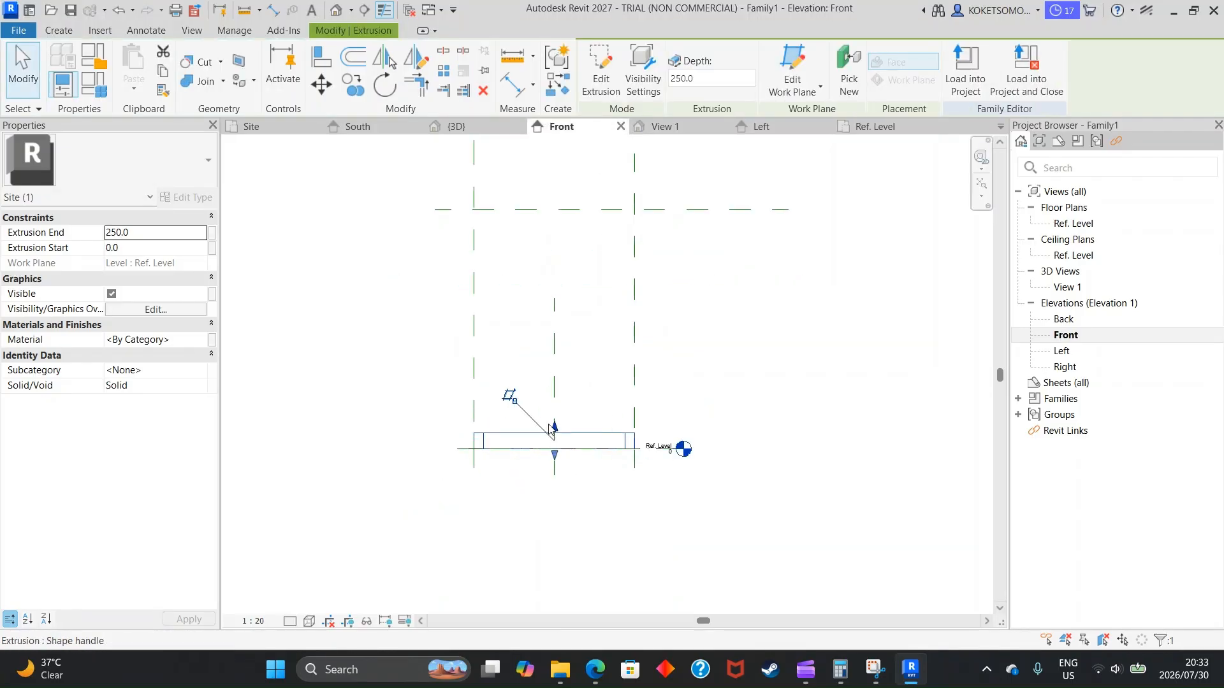
pyautogui.moveTo(552, 429); pyautogui.dragTo(574, 214)
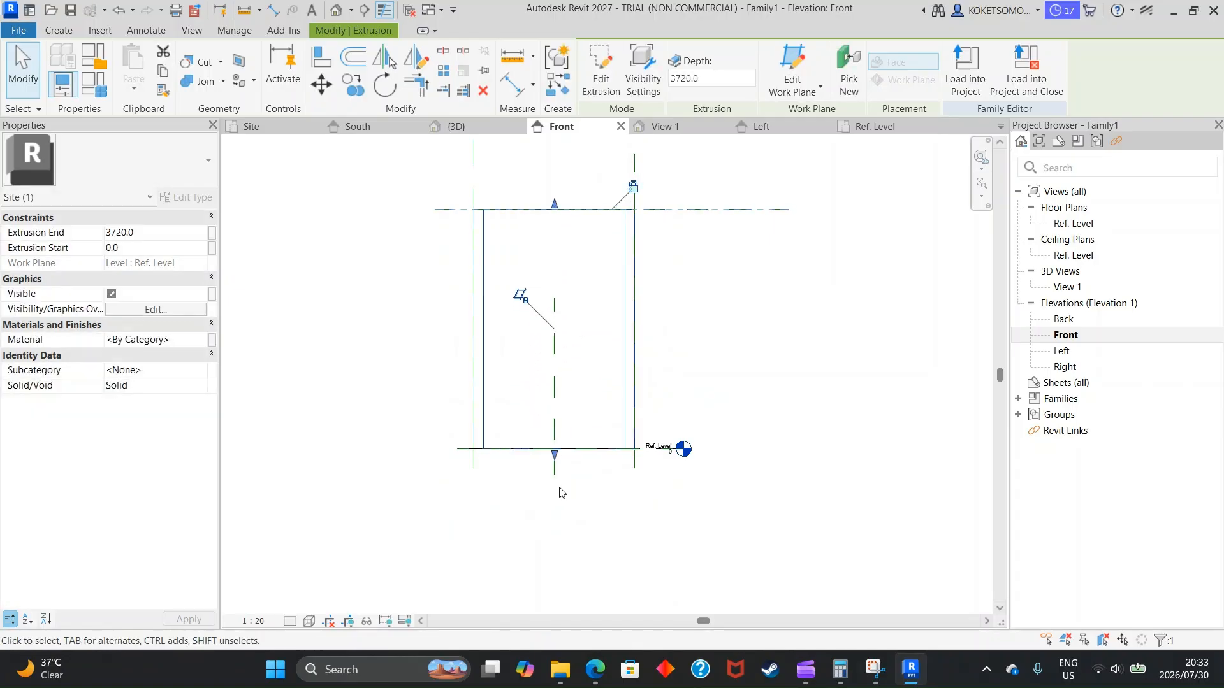
pyautogui.click(568, 470)
pyautogui.scroll(-1, 568, 470)
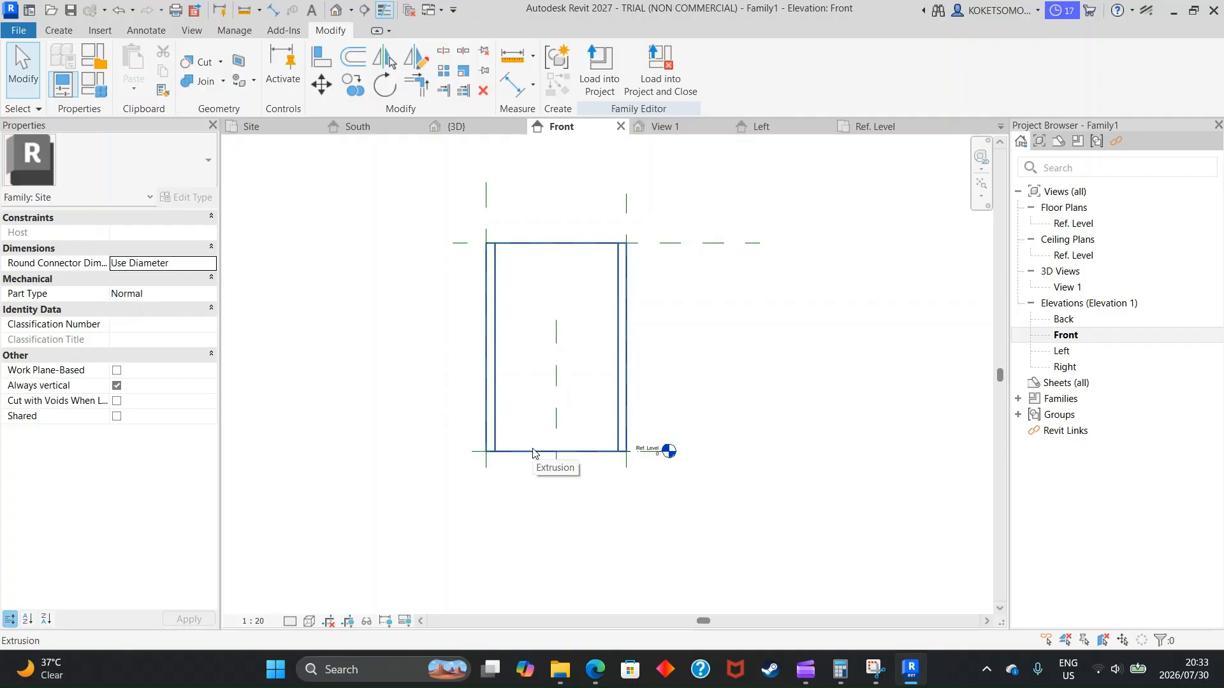
# Draw a horizontal reference plane about 1680 mm below Ref. Level in the Front elevation and make its temporary dimension permanent
pyautogui.moveTo(557, 464); pyautogui.dragTo(568, 415, button='middle')
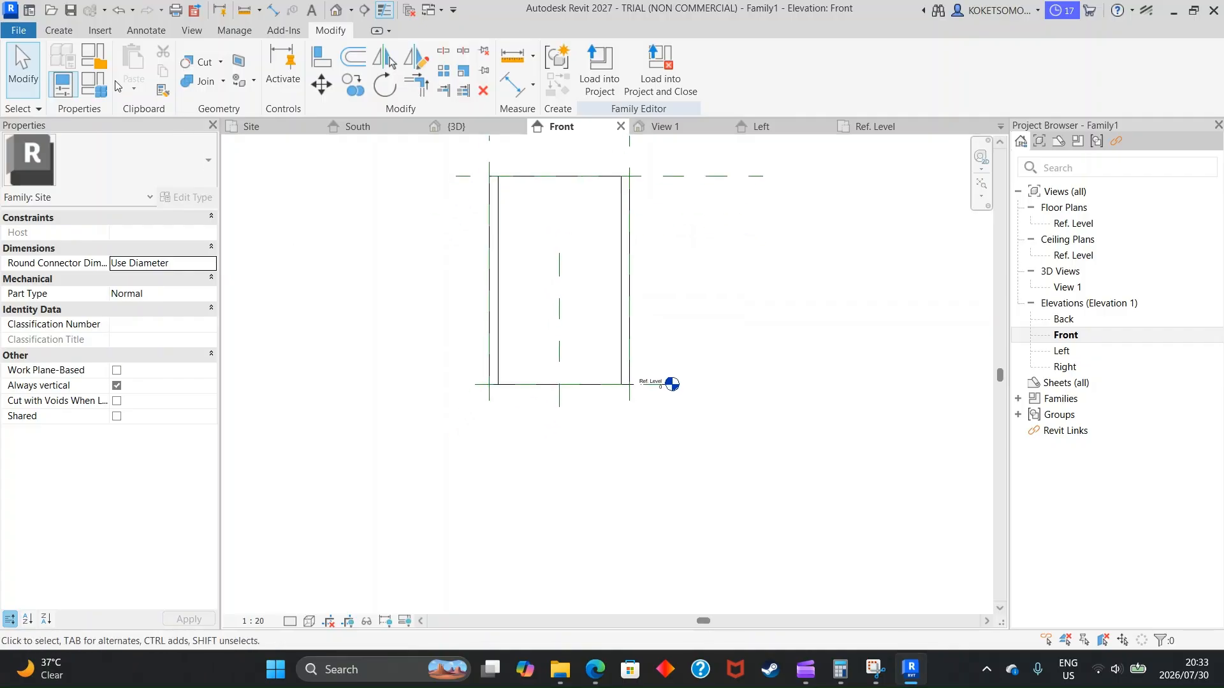
pyautogui.click(59, 30)
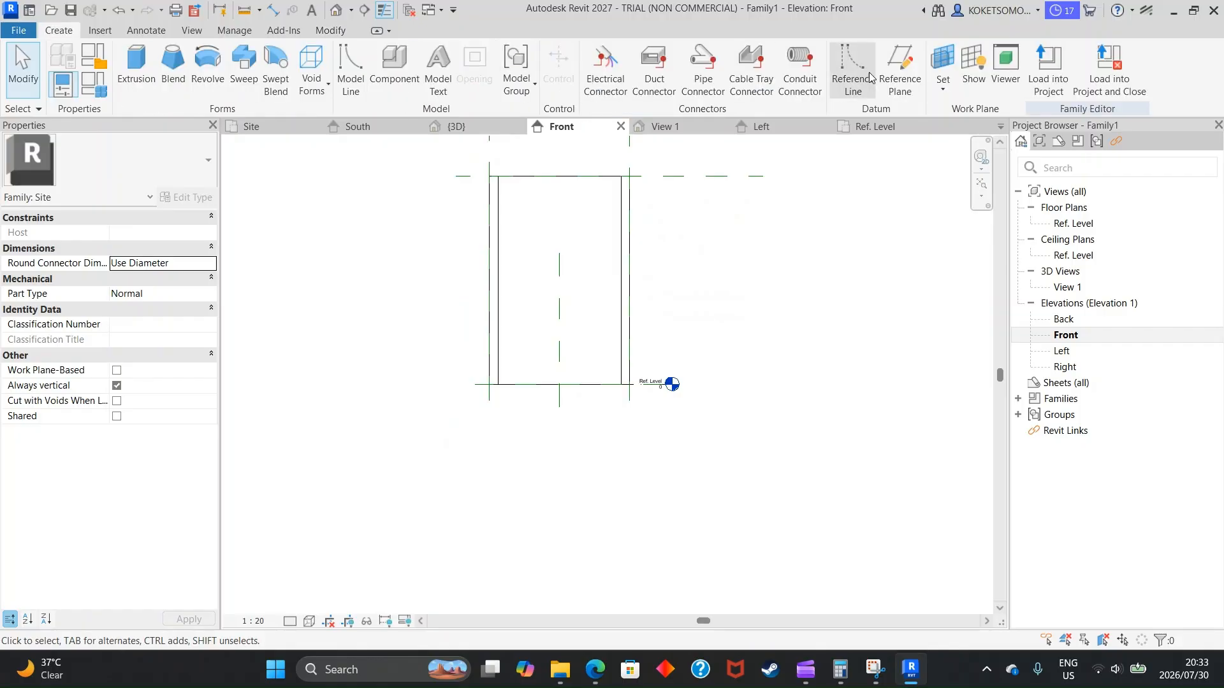
pyautogui.click(907, 69)
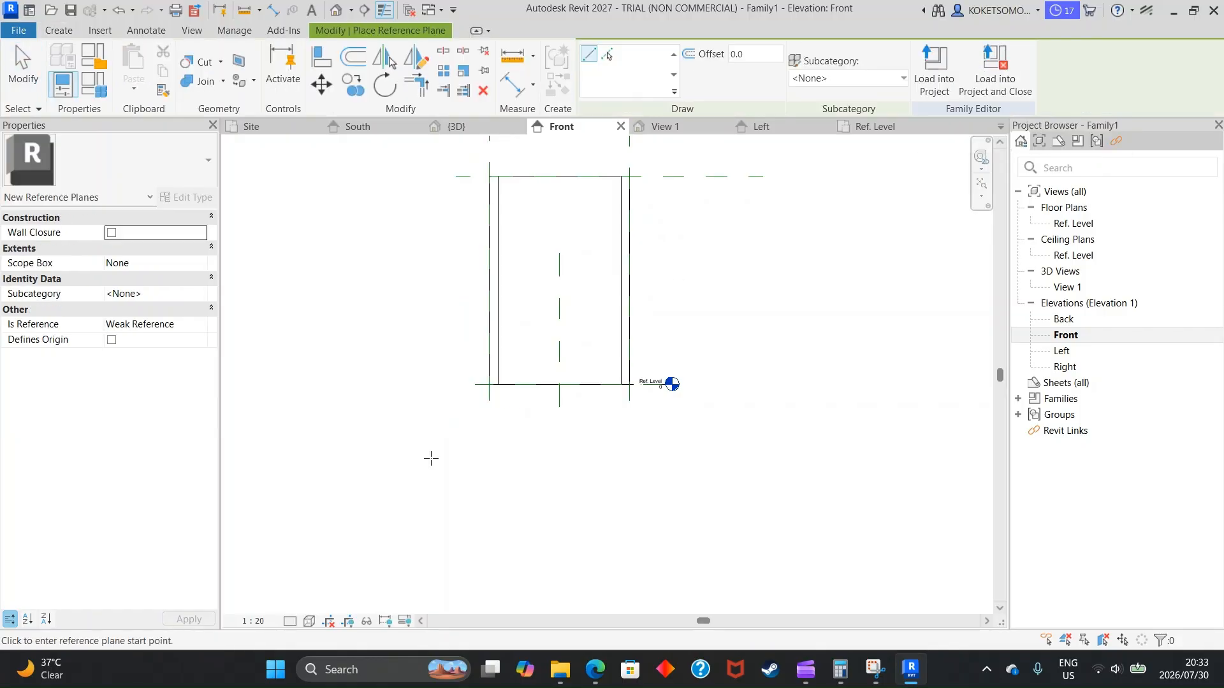
pyautogui.click(455, 479)
pyautogui.click(792, 478)
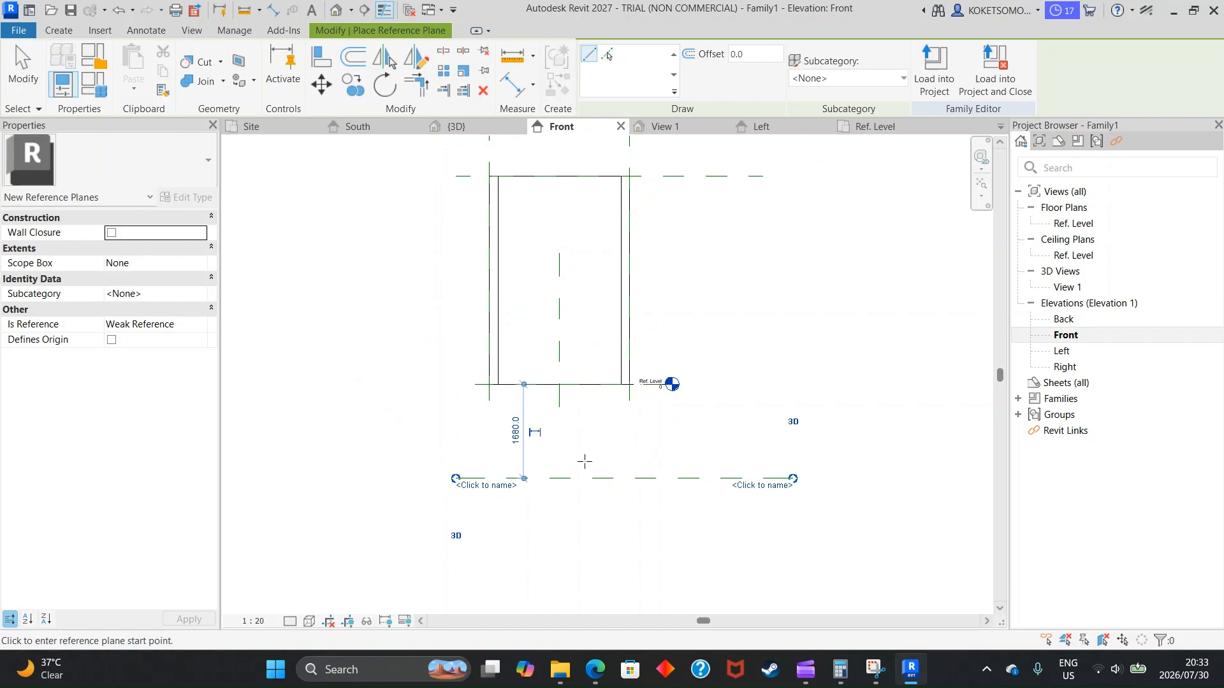
pyautogui.press('Escape')
pyautogui.press('Escape')
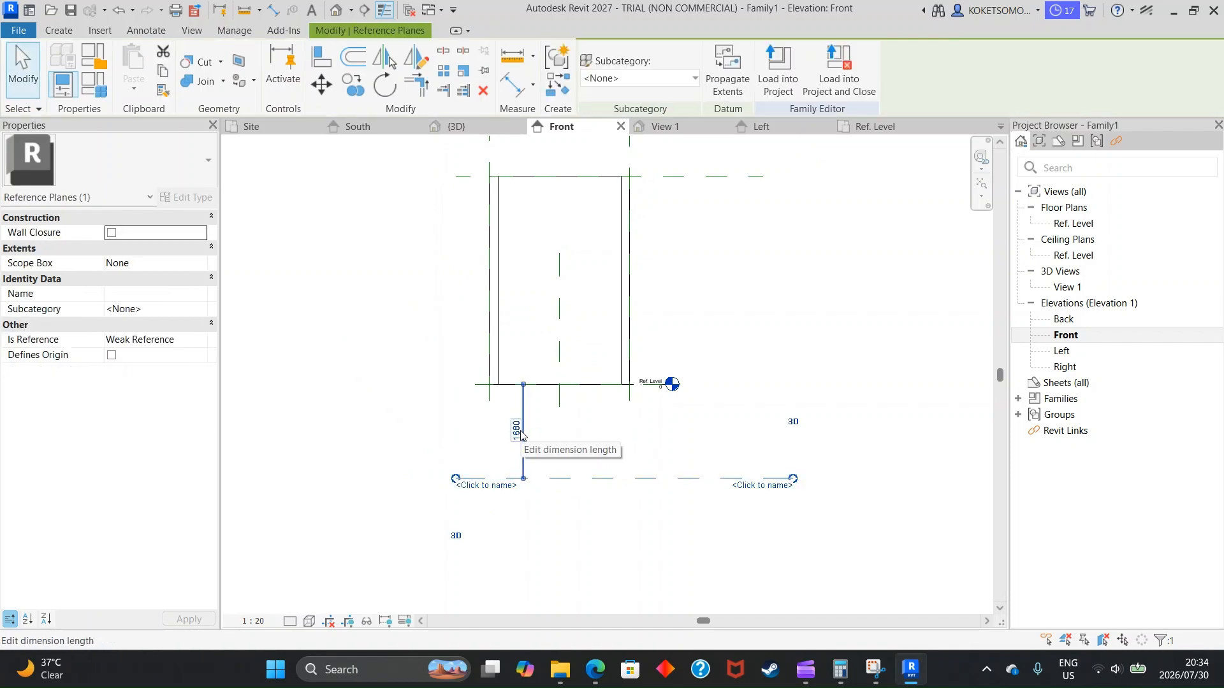
pyautogui.click(553, 488)
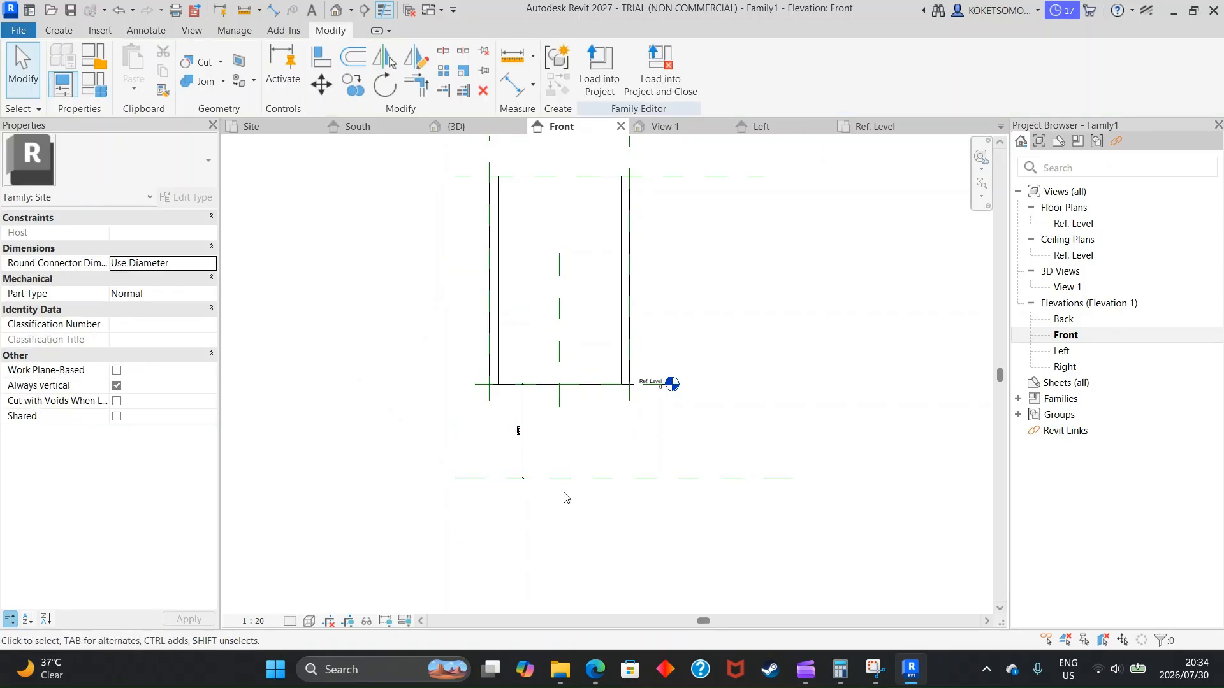
# Set the distance between Ref. Level and the lower reference plane to 1500 mm
pyautogui.scroll(1, 560, 484)
pyautogui.click(562, 479)
pyautogui.scroll(1, 518, 421)
pyautogui.click(514, 414)
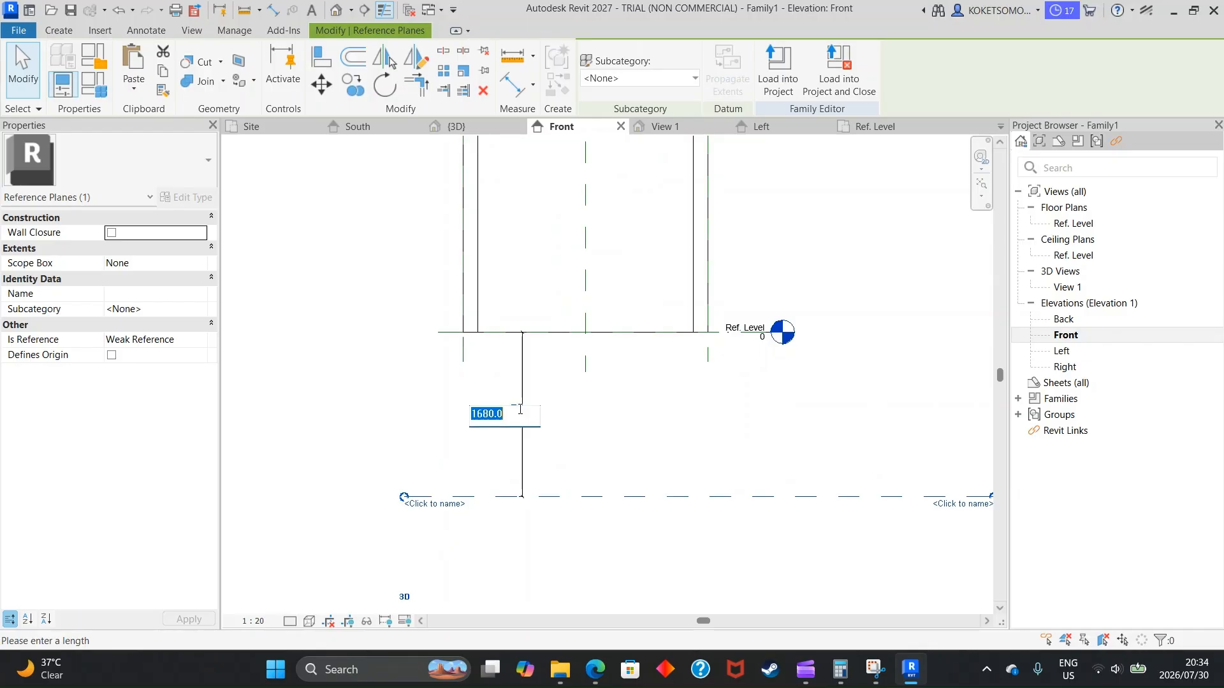
pyautogui.scroll(-2, 587, 434)
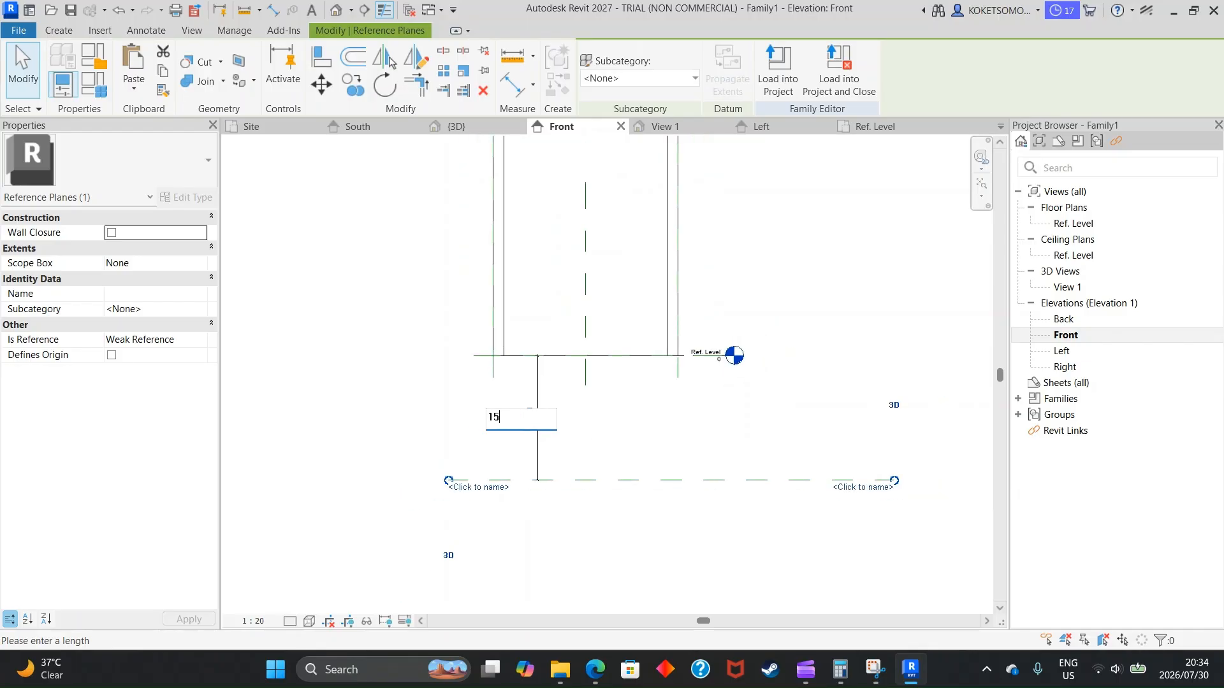
pyautogui.press('Return')
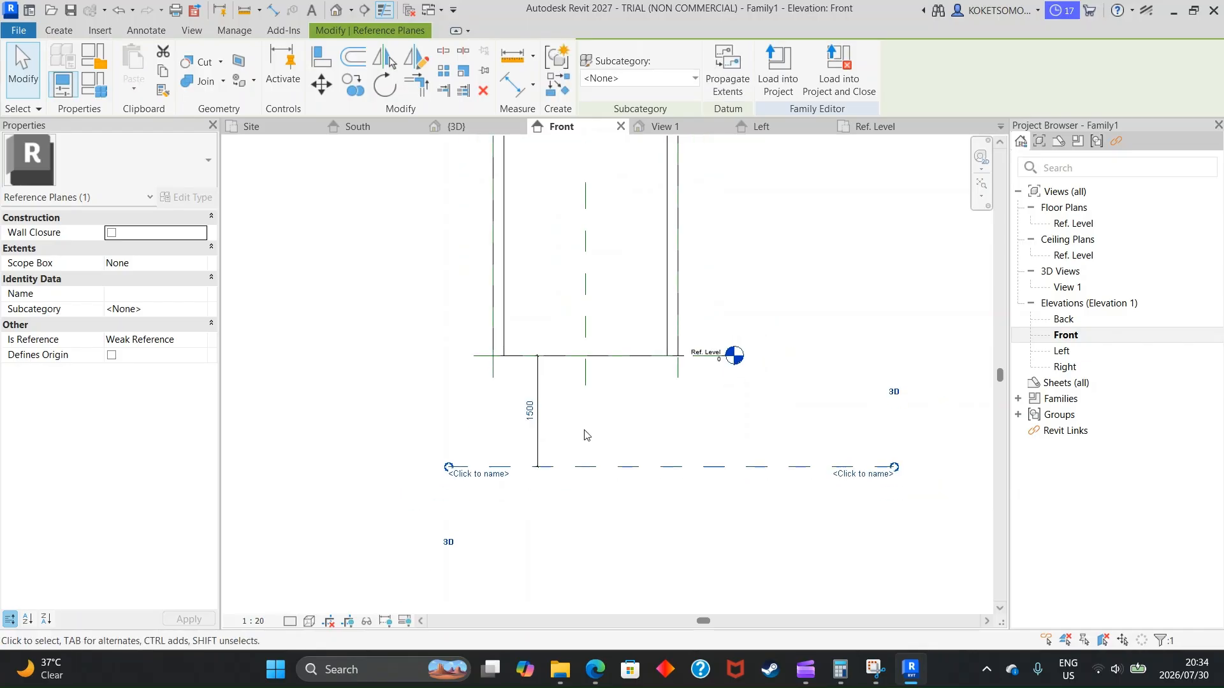
pyautogui.click(585, 430)
# Try a 1000 mm offset for the lower reference plane and set it back to 1500 mm
pyautogui.moveTo(586, 435); pyautogui.dragTo(544, 432, button='middle')
pyautogui.scroll(1, 549, 449)
pyautogui.click(538, 470)
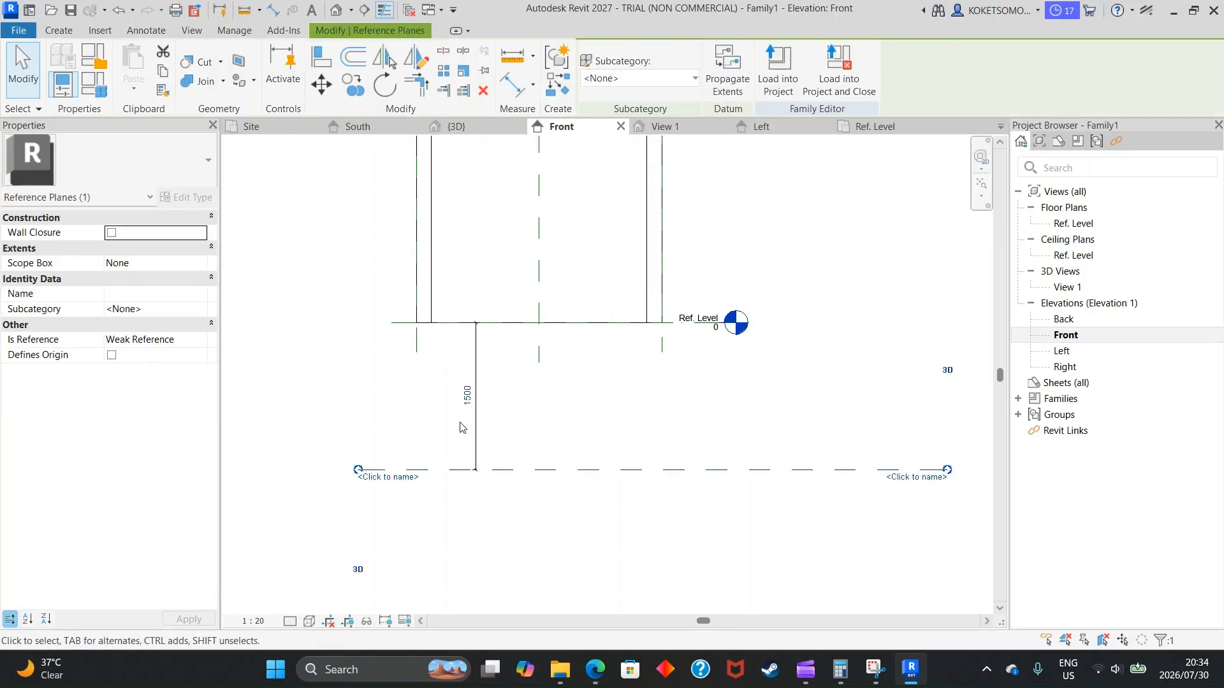
pyautogui.click(466, 390)
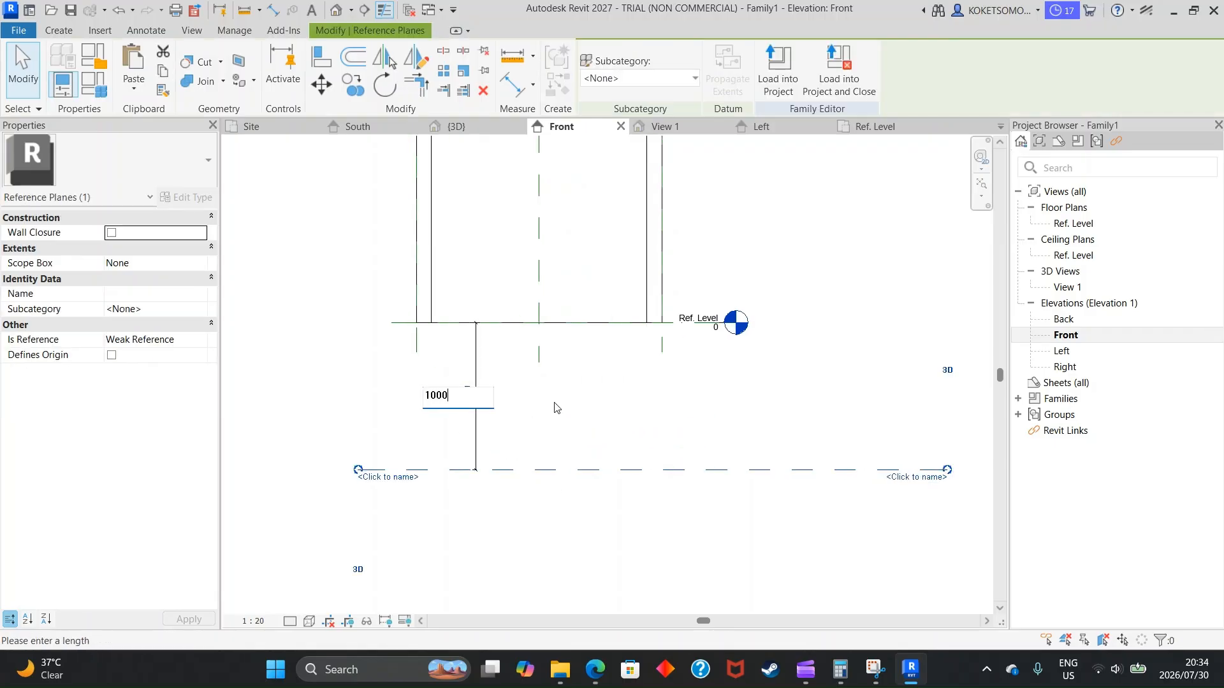
pyautogui.press('Return')
pyautogui.click(473, 367)
pyautogui.write('1')
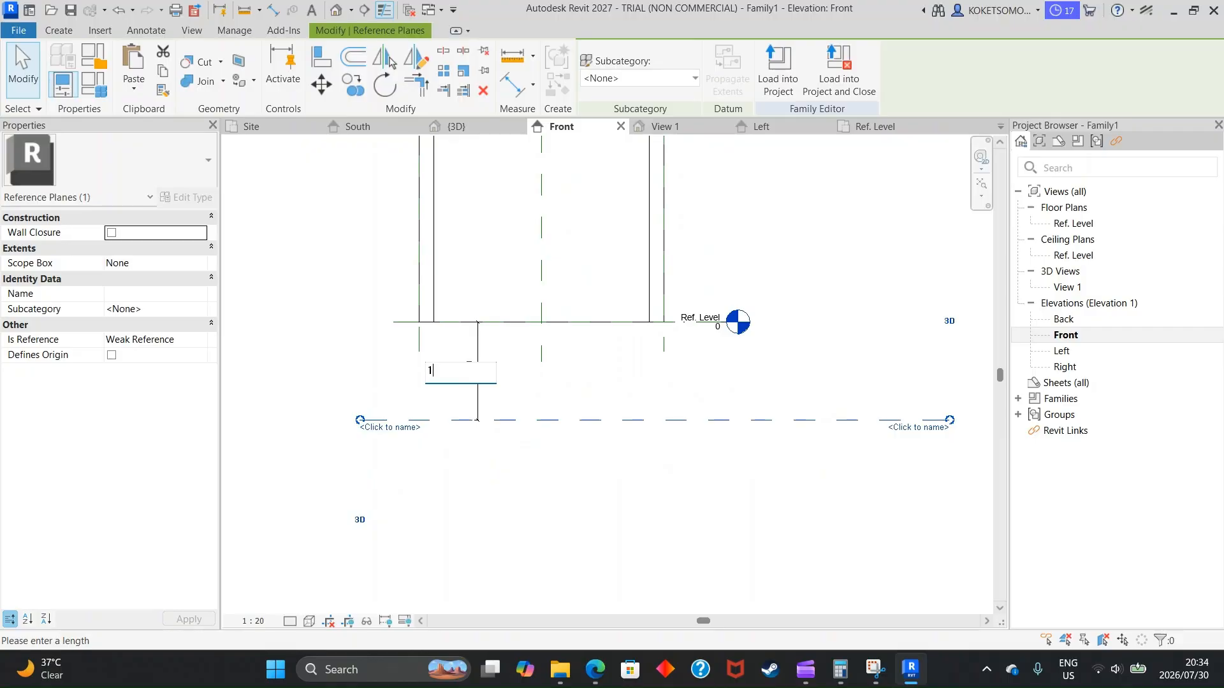
pyautogui.press('Return')
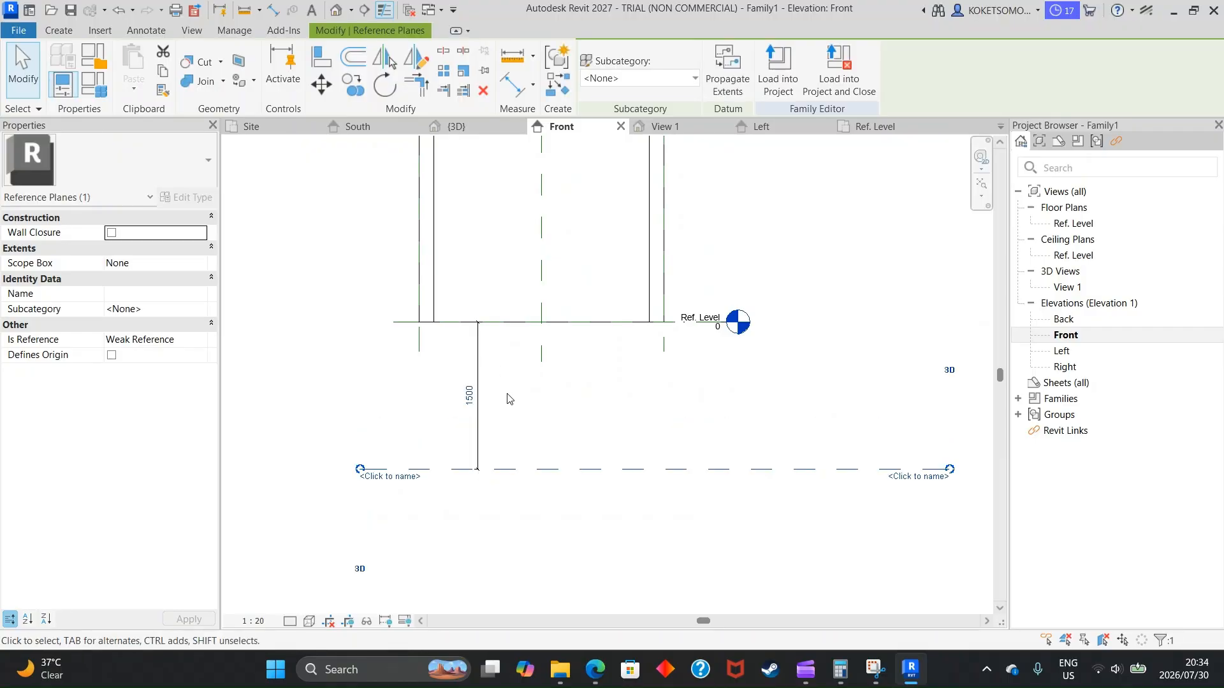
pyautogui.click(510, 399)
# Start a Revolve and draw its axis line from the center at Ref. Level down to the lower reference plane
pyautogui.click(59, 31)
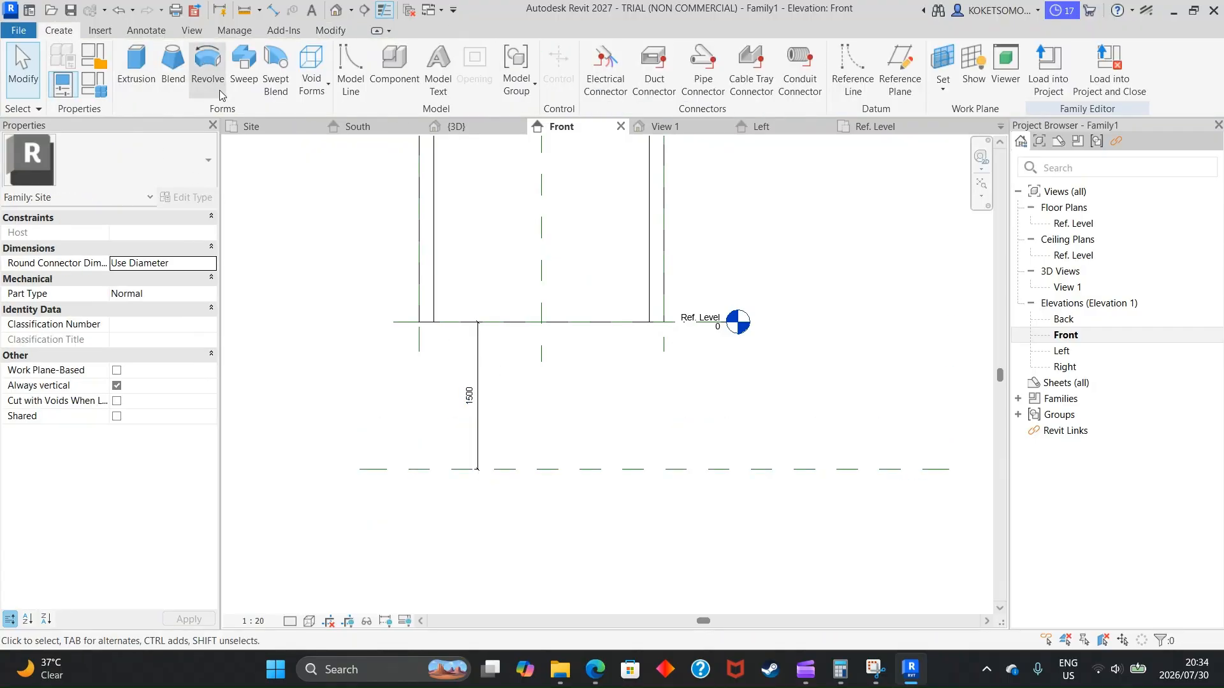
pyautogui.click(208, 67)
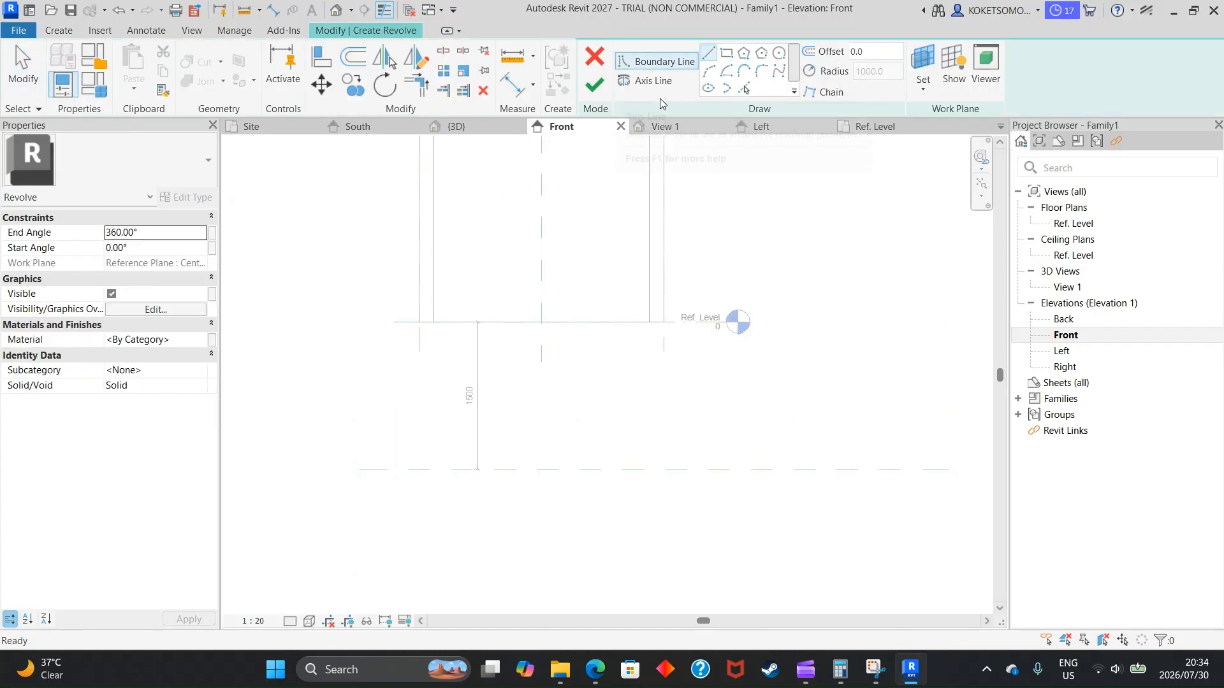
pyautogui.click(542, 322)
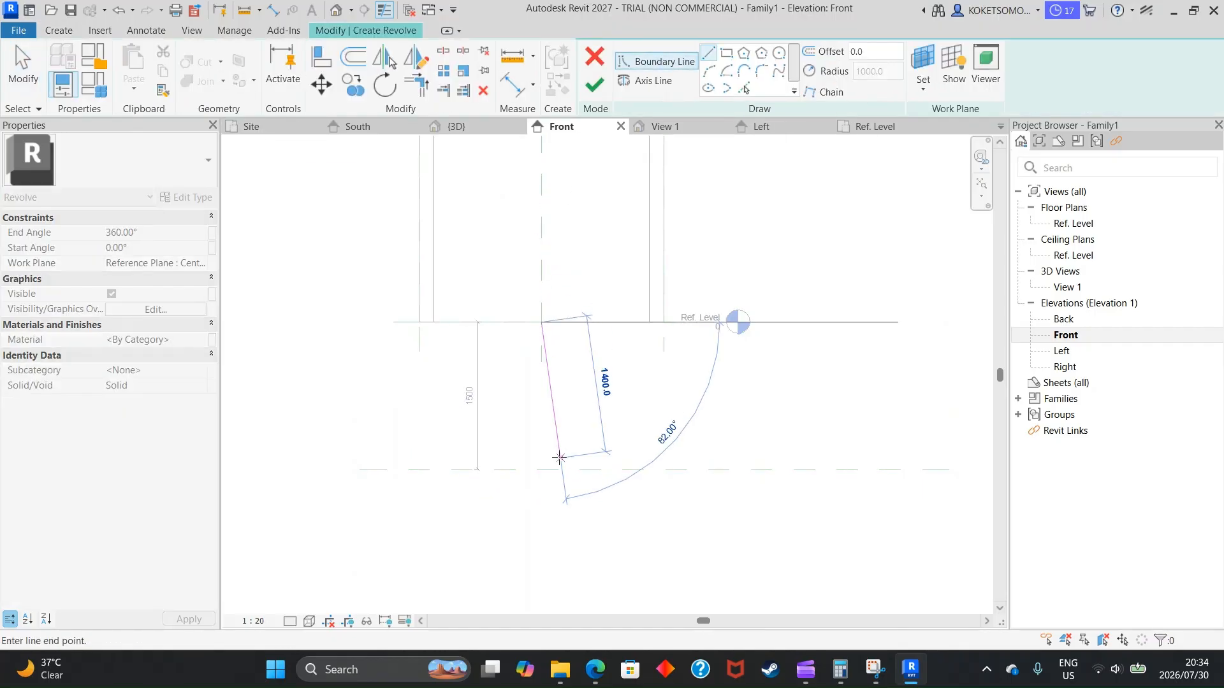
pyautogui.press('Escape')
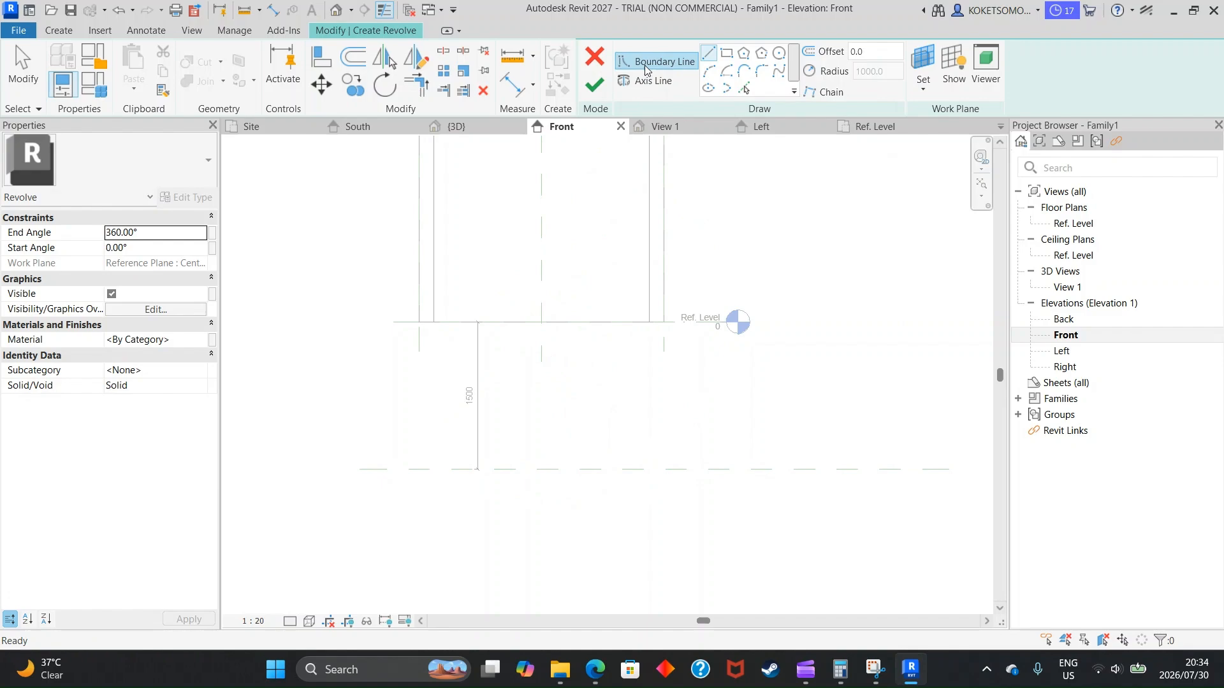
pyautogui.click(647, 83)
pyautogui.click(541, 323)
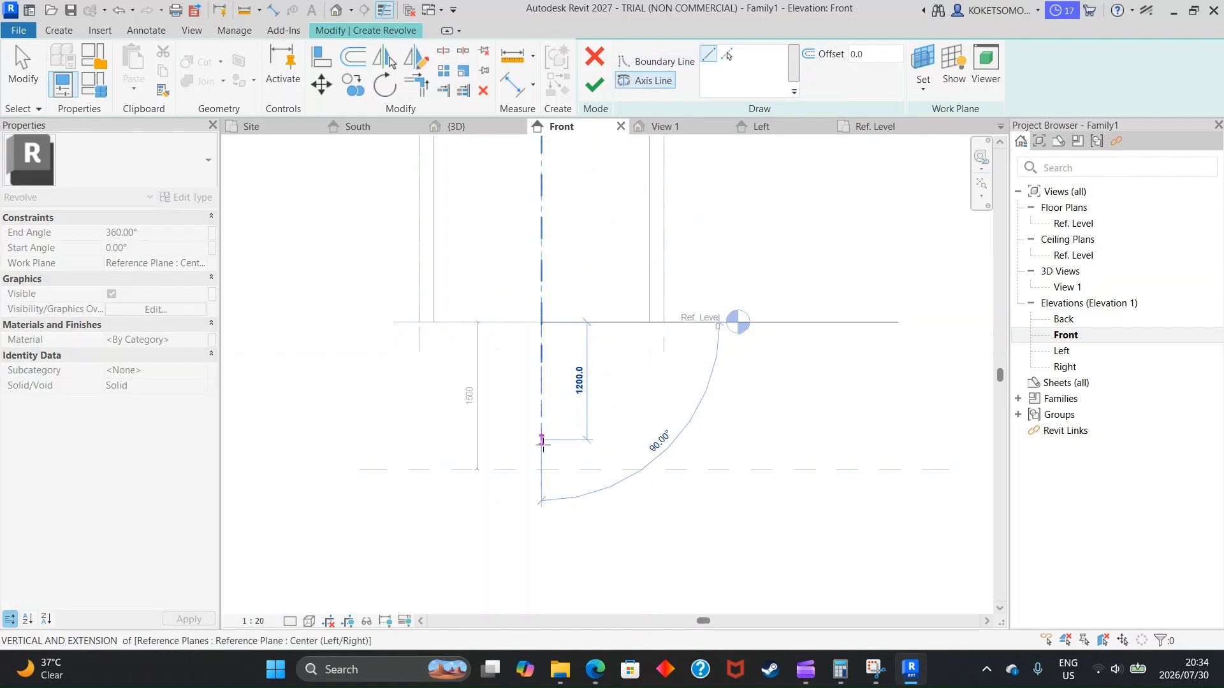
pyautogui.click(541, 469)
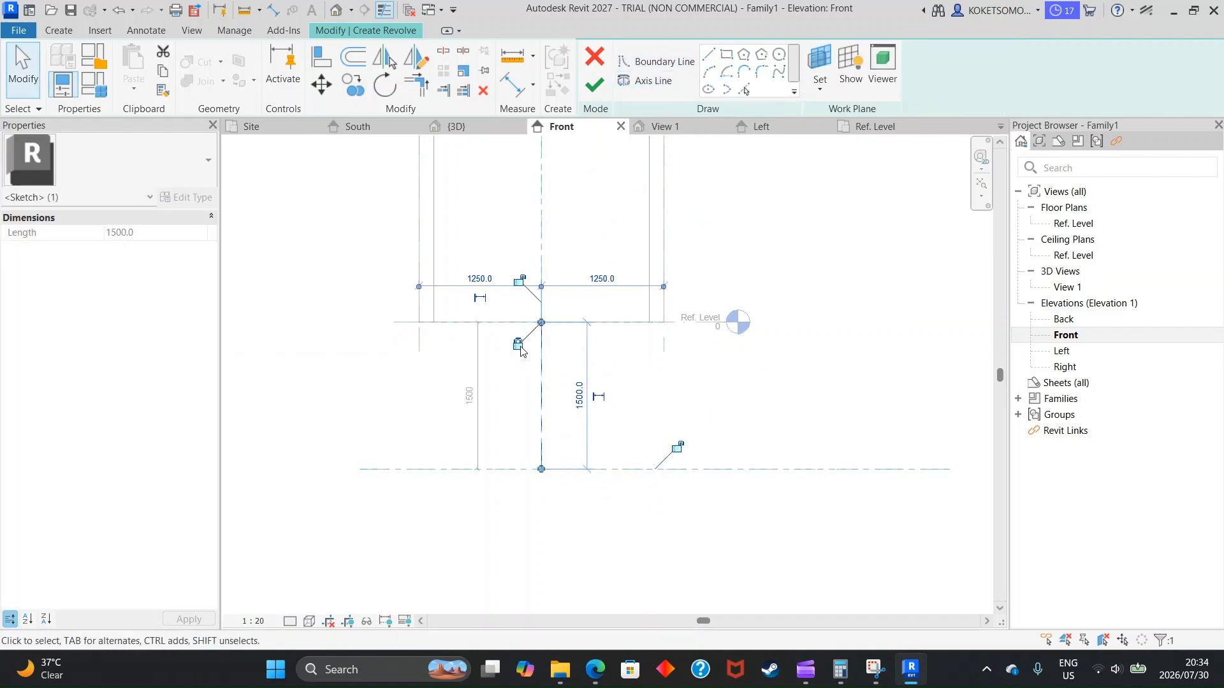
pyautogui.press('Escape')
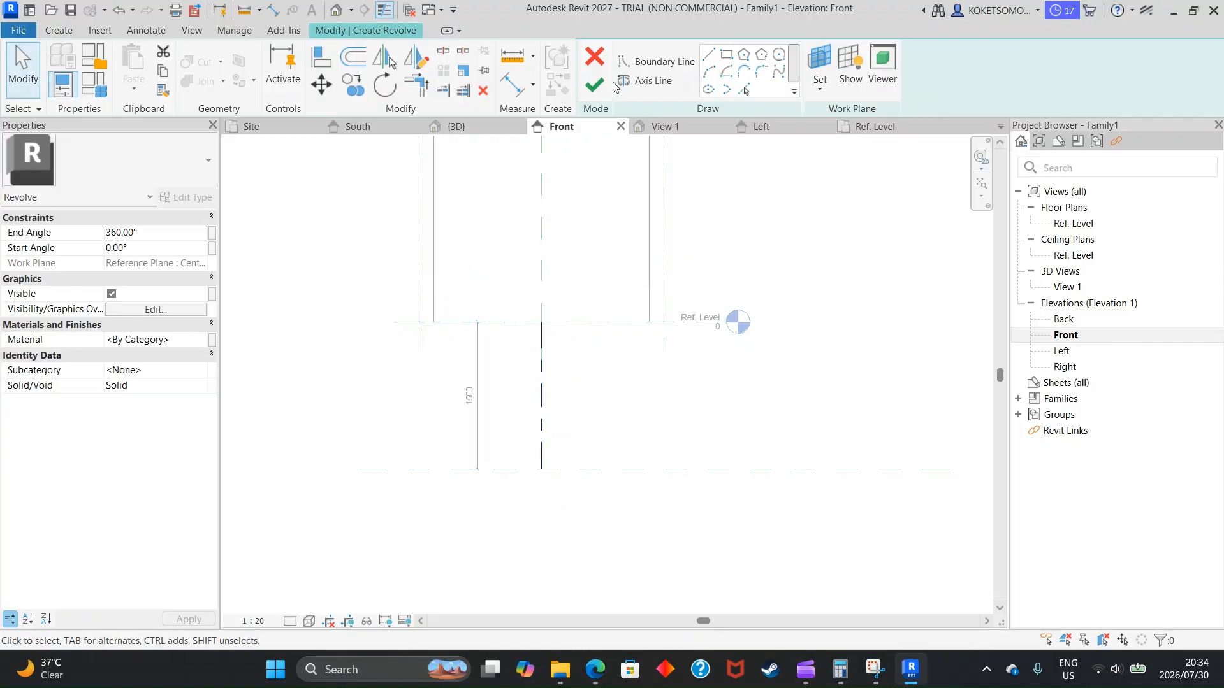
# Draw a vertical boundary line along the revolve axis between the lower plane and Ref. Level, and lock its alignments
pyautogui.click(657, 61)
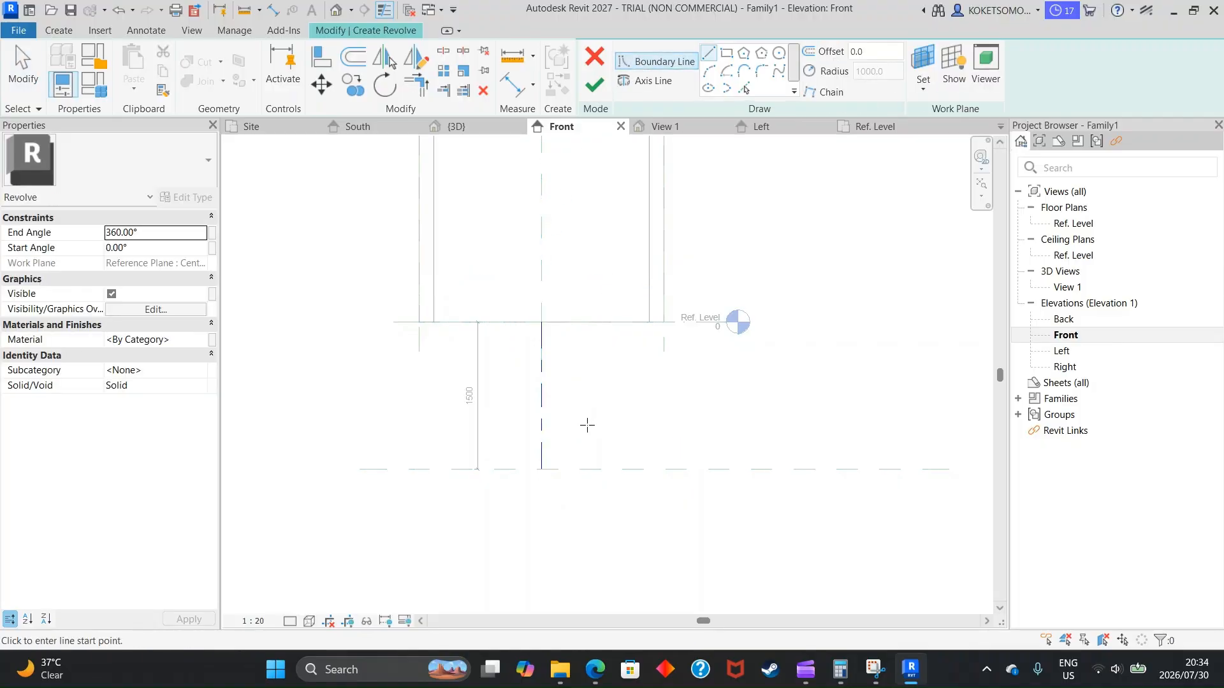
pyautogui.click(541, 469)
pyautogui.click(541, 322)
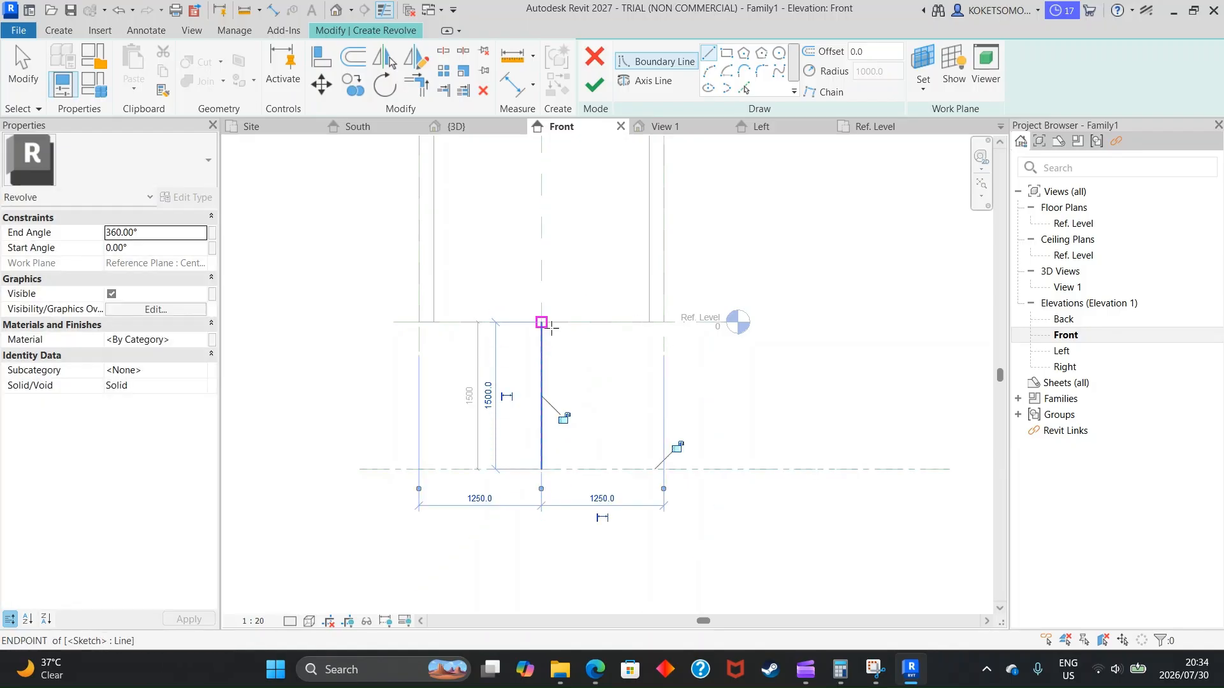
pyautogui.click(564, 421)
pyautogui.click(678, 449)
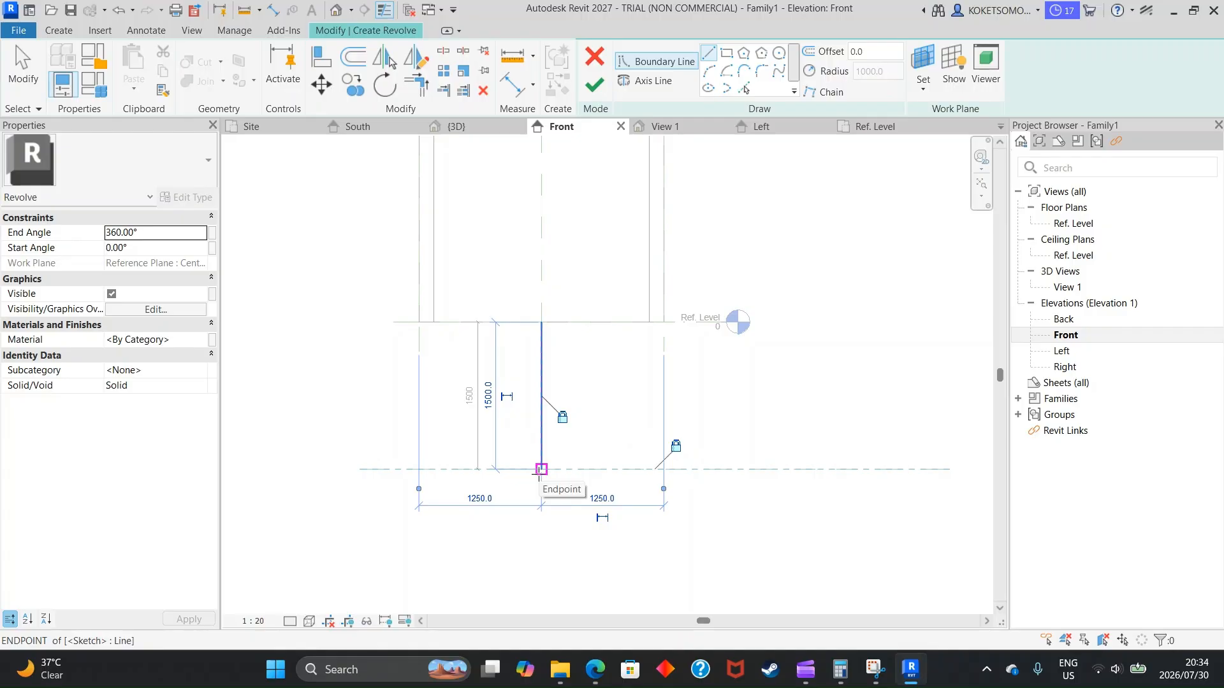
# Add a 125 mm bottom line, a slanted line up to the inner wall face at Ref. Level, and the closing top line
pyautogui.scroll(2, 552, 472)
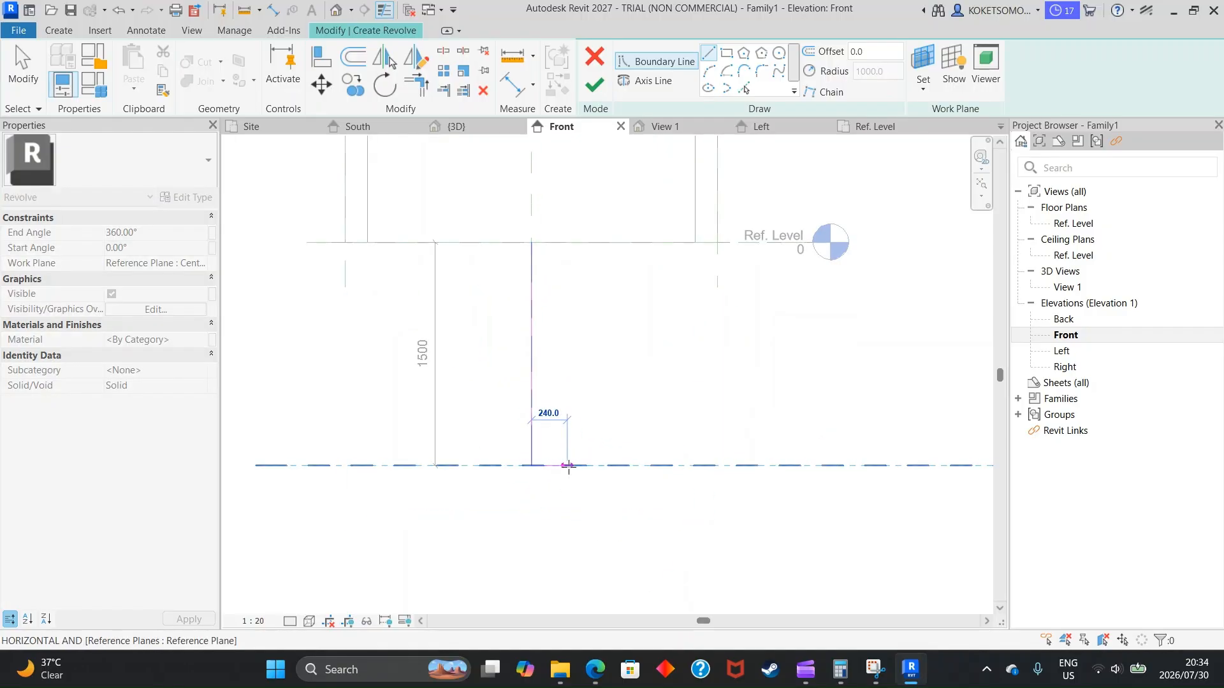
pyautogui.write('12')
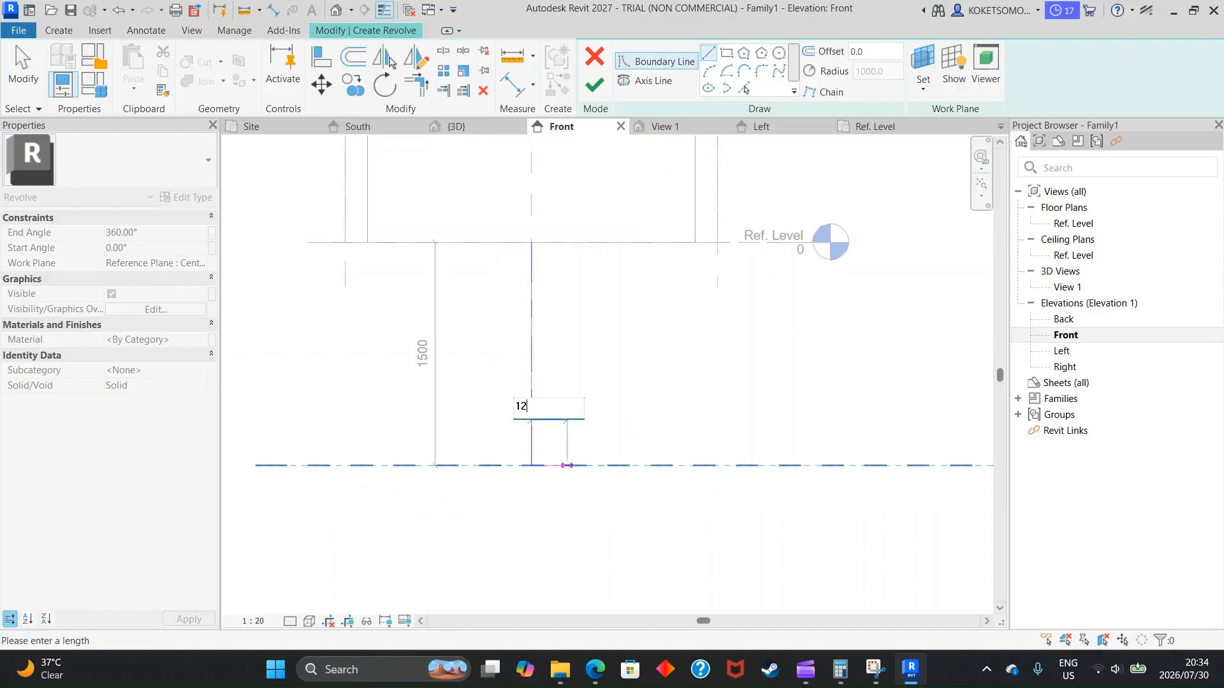
pyautogui.write('5')
pyautogui.press('Return')
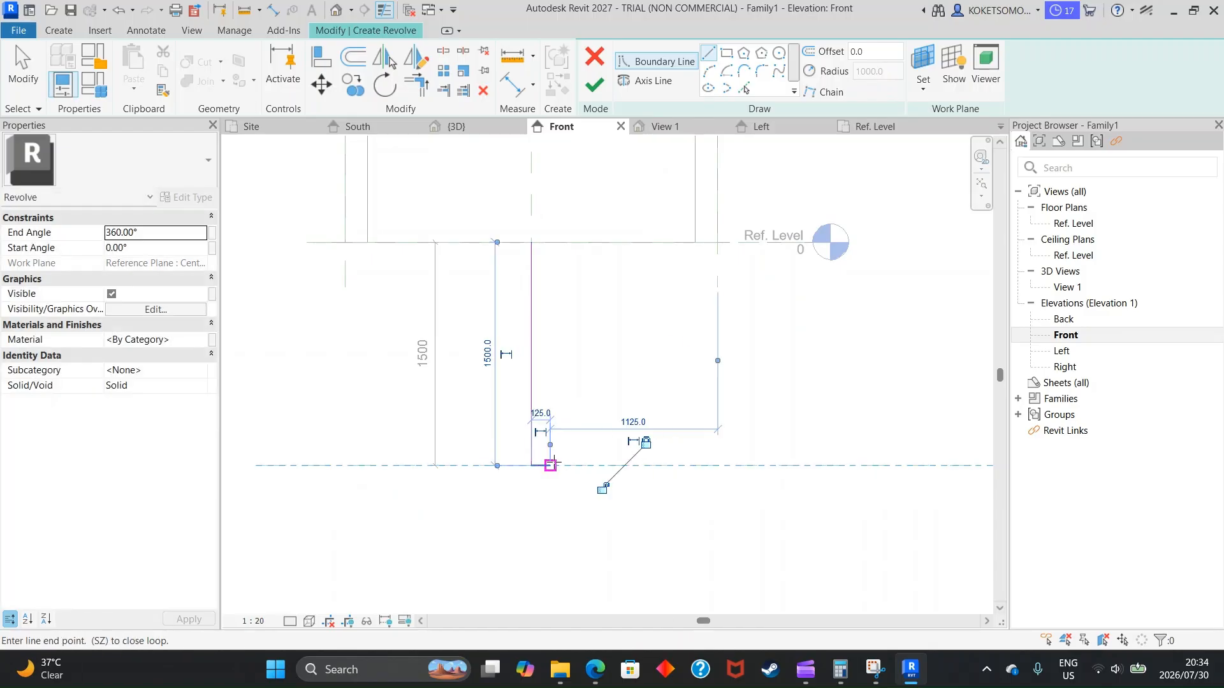
pyautogui.click(693, 242)
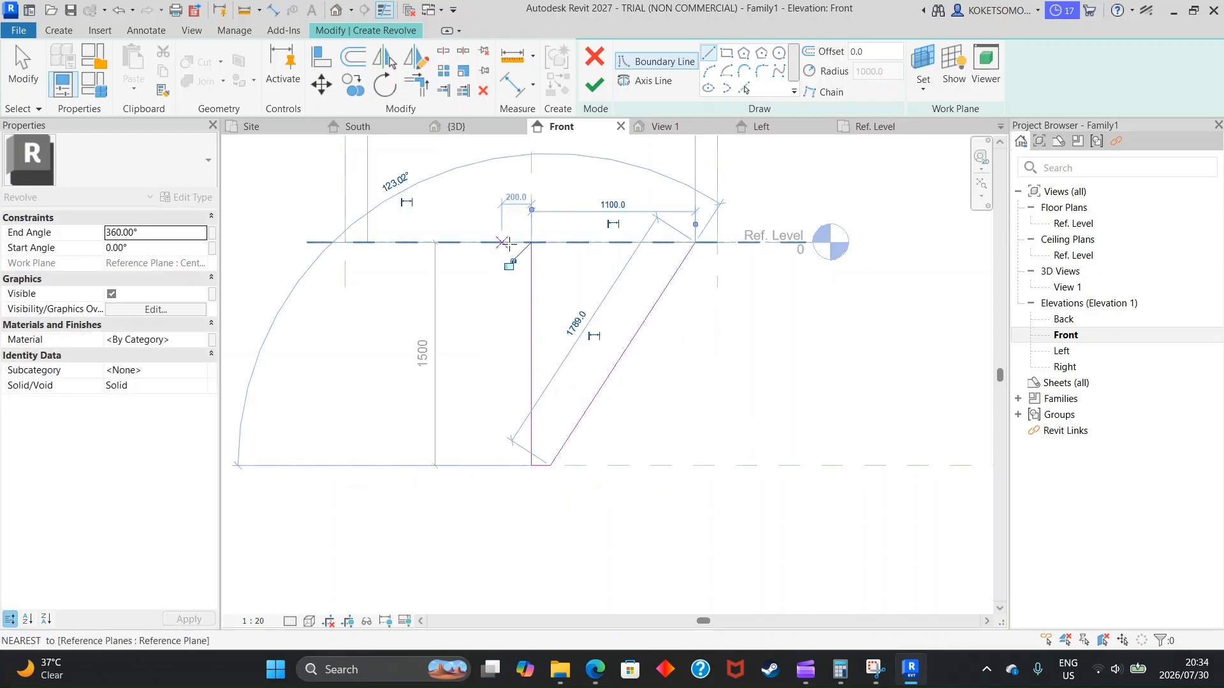
pyautogui.click(692, 244)
pyautogui.scroll(-4, 713, 353)
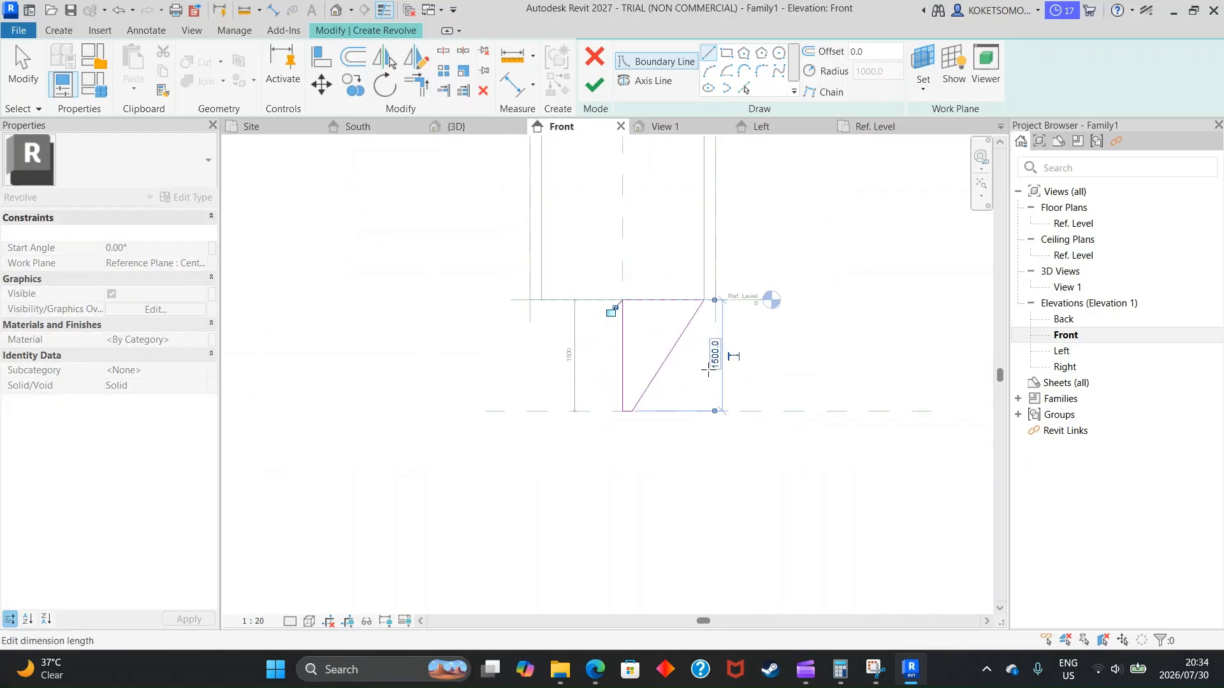
pyautogui.press('Escape')
pyautogui.scroll(5, 705, 255)
pyautogui.press('Escape')
# Stretch the slanted and top boundary lines to meet at the outer reference plane on Ref. Level, and finish the revolve
pyautogui.click(697, 336)
pyautogui.moveTo(703, 327); pyautogui.dragTo(729, 327)
pyautogui.scroll(-1, 708, 349)
pyautogui.click(698, 375)
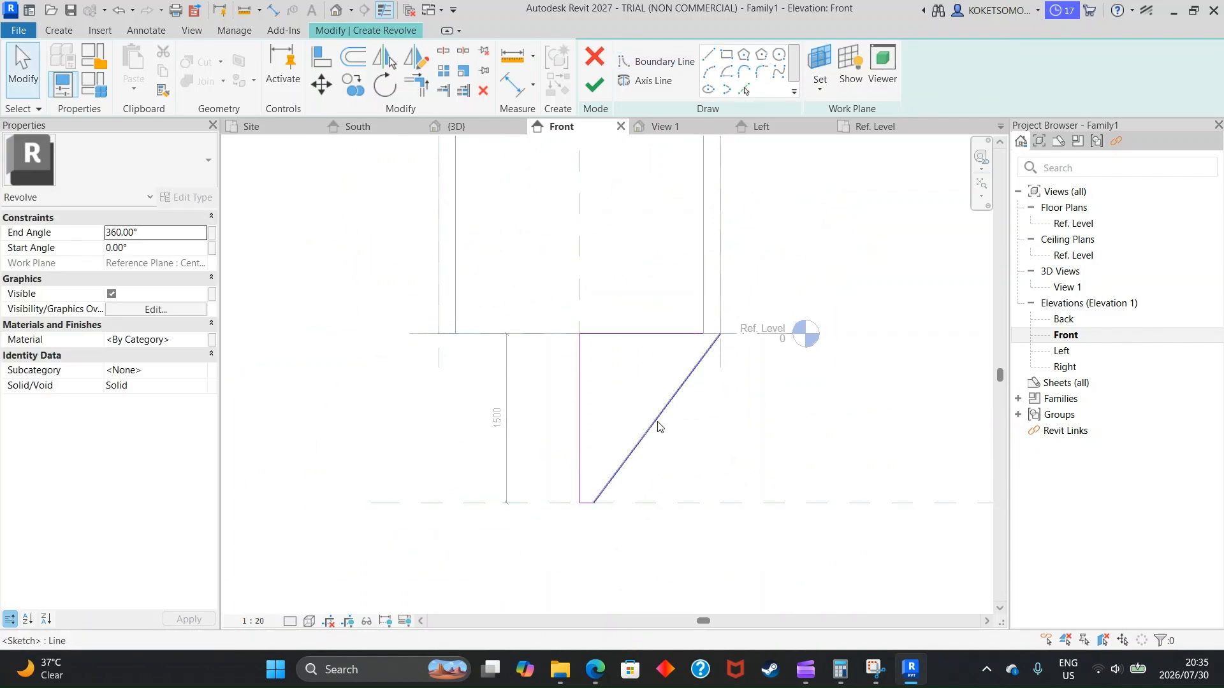
pyautogui.scroll(-1, 597, 440)
pyautogui.click(606, 87)
pyautogui.press('Escape')
pyautogui.click(664, 360)
pyautogui.moveTo(678, 360); pyautogui.dragTo(689, 361)
pyautogui.click(671, 271)
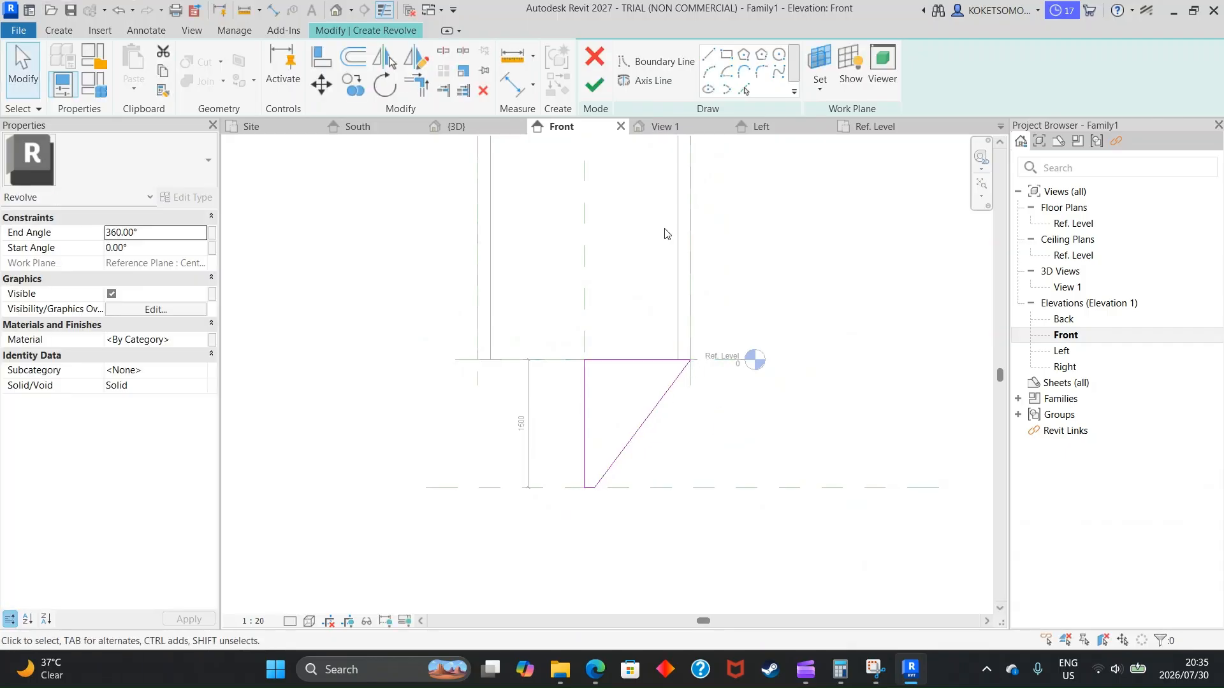
pyautogui.click(583, 89)
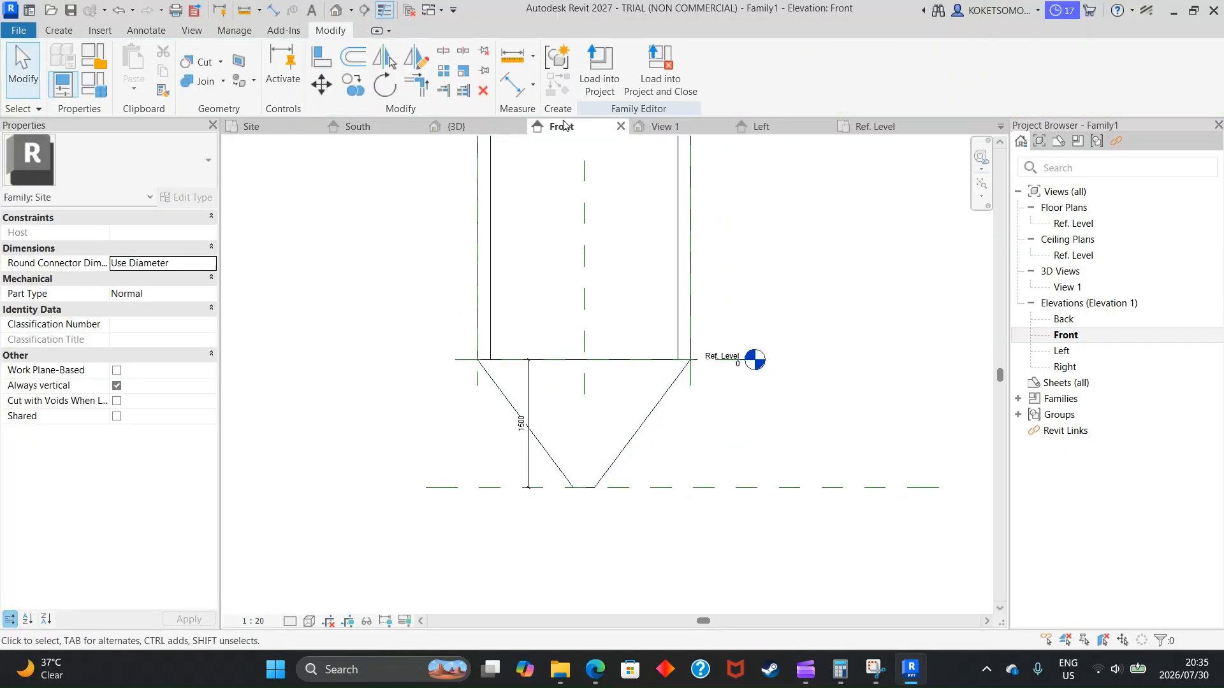
# Switch to 3D View 1 and set it to fine detail level with a shaded visual style
pyautogui.click(698, 127)
pyautogui.keyDown('shift'); pyautogui.moveTo(695, 342); pyautogui.dragTo(355, 574, button='middle'); pyautogui.keyUp('shift')
pyautogui.click(290, 620)
pyautogui.click(295, 603)
pyautogui.click(309, 621)
pyautogui.click(311, 608)
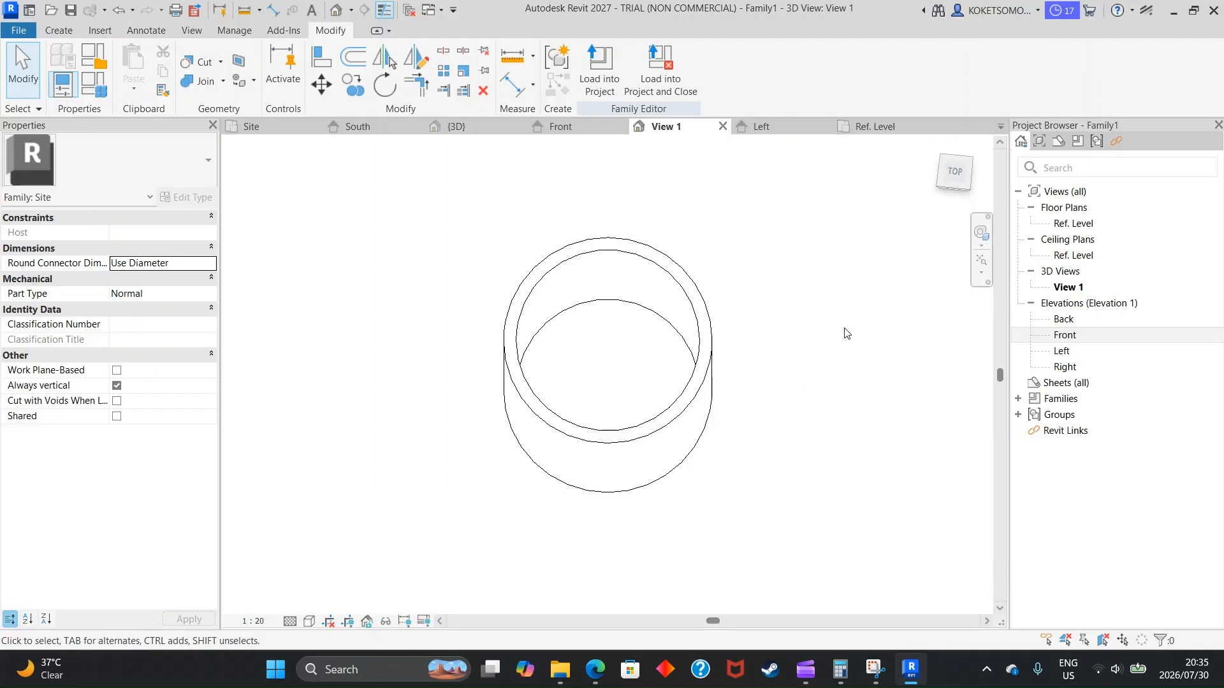
# Inspect the tank and its conical base from the front and from below, and select the revolved cone
pyautogui.keyDown('shift'); pyautogui.moveTo(678, 375); pyautogui.dragTo(716, 505, button='middle'); pyautogui.keyUp('shift')
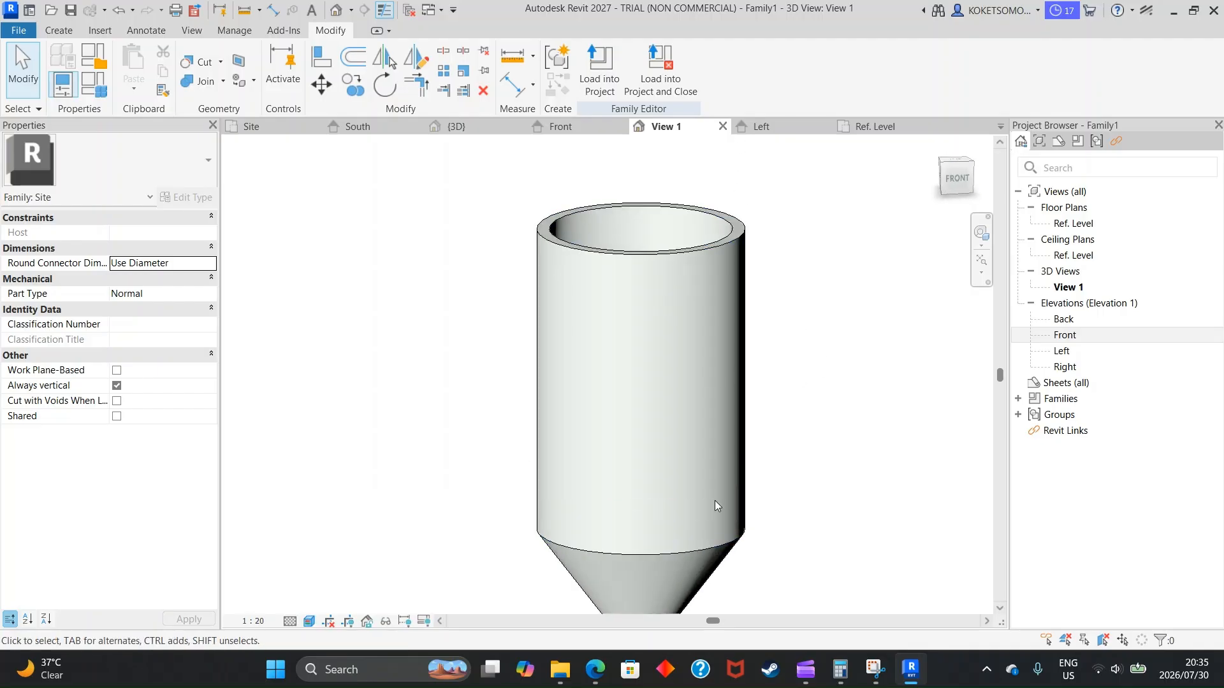
pyautogui.click(725, 572)
pyautogui.moveTo(727, 571); pyautogui.dragTo(805, 143, button='middle')
pyautogui.click(755, 370)
pyautogui.scroll(1, 727, 309)
pyautogui.keyDown('shift'); pyautogui.moveTo(819, 354); pyautogui.dragTo(856, 333, button='middle'); pyautogui.keyUp('shift')
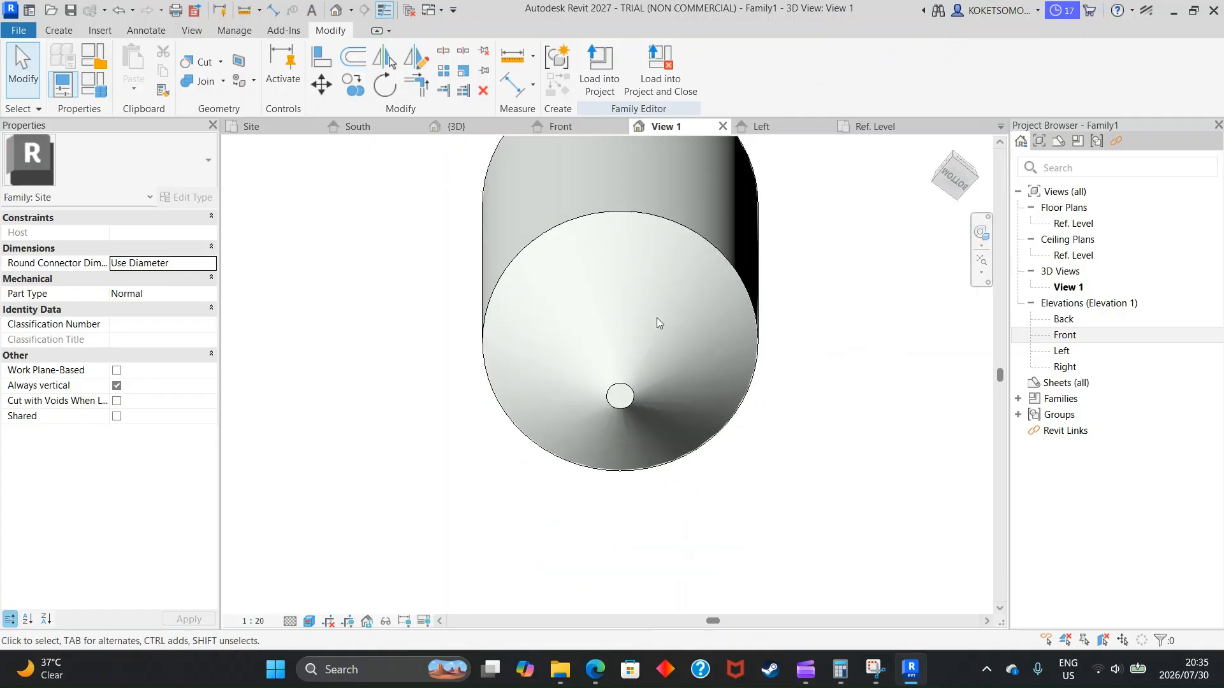
pyautogui.click(640, 400)
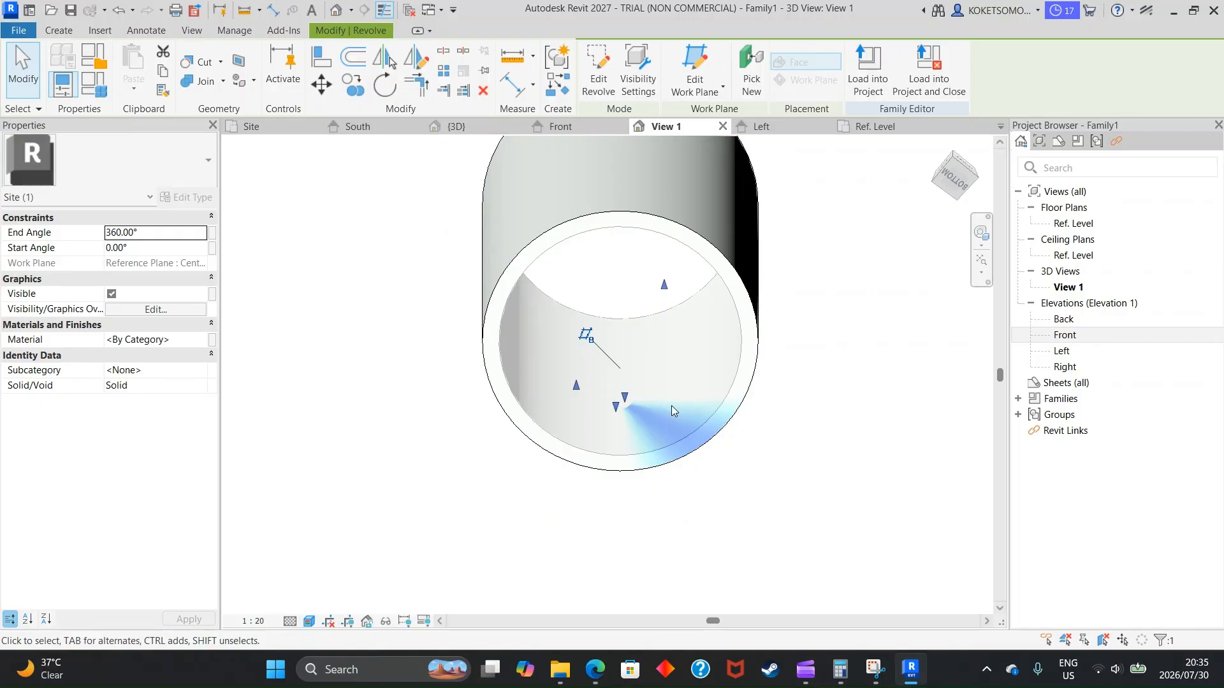
# Delete the revolved cone from the underside of the tank
pyautogui.press('Escape')
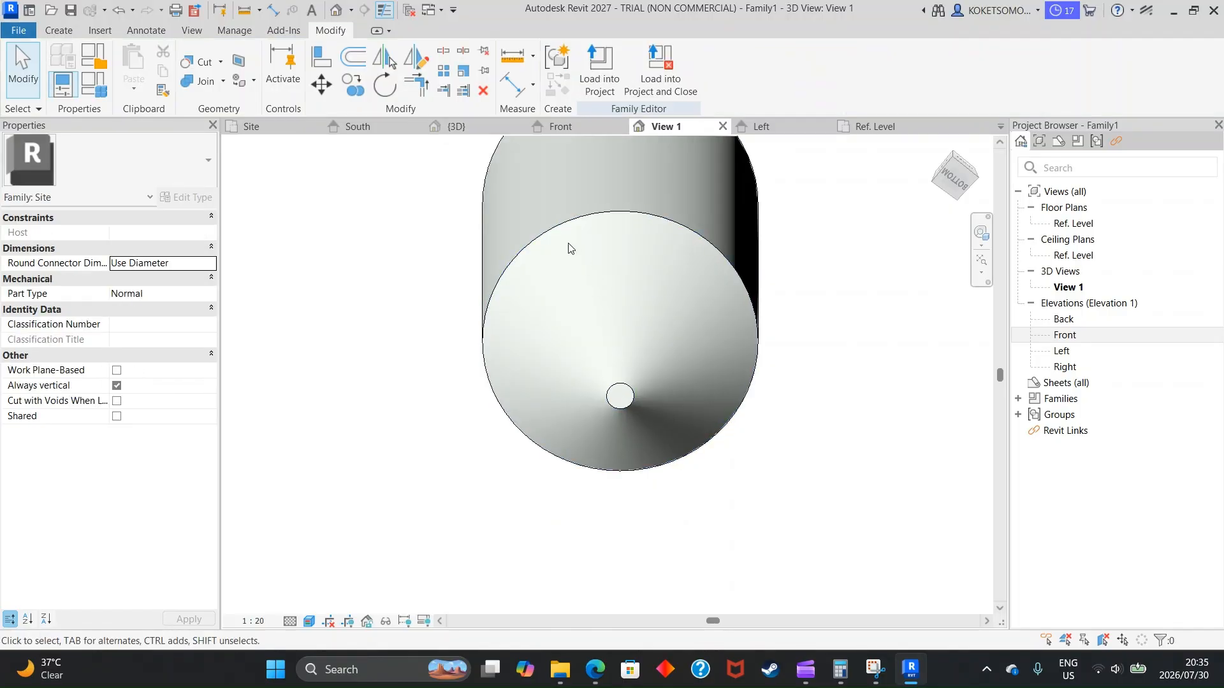
pyautogui.click(625, 399)
pyautogui.keyDown('shift'); pyautogui.moveTo(805, 322); pyautogui.dragTo(811, 609, button='middle'); pyautogui.keyUp('shift')
pyautogui.keyDown('shift'); pyautogui.moveTo(786, 354); pyautogui.dragTo(767, 430, button='middle'); pyautogui.keyUp('shift')
pyautogui.click(767, 430)
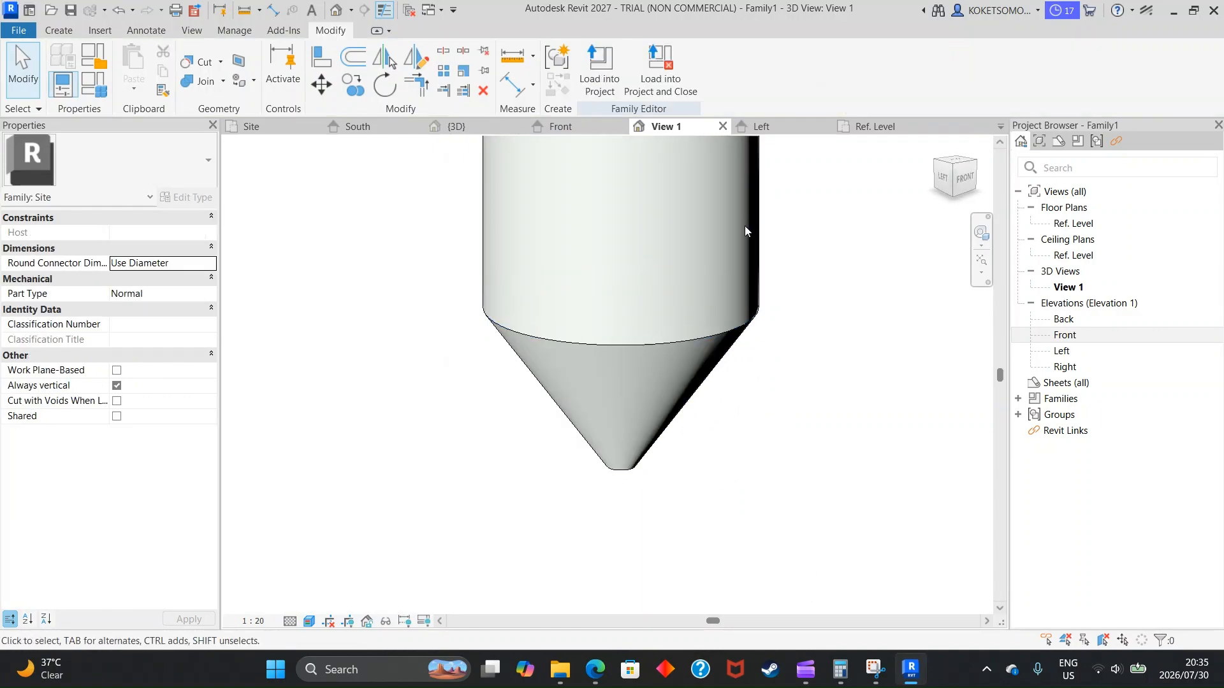
pyautogui.click(726, 365)
pyautogui.press('Delete')
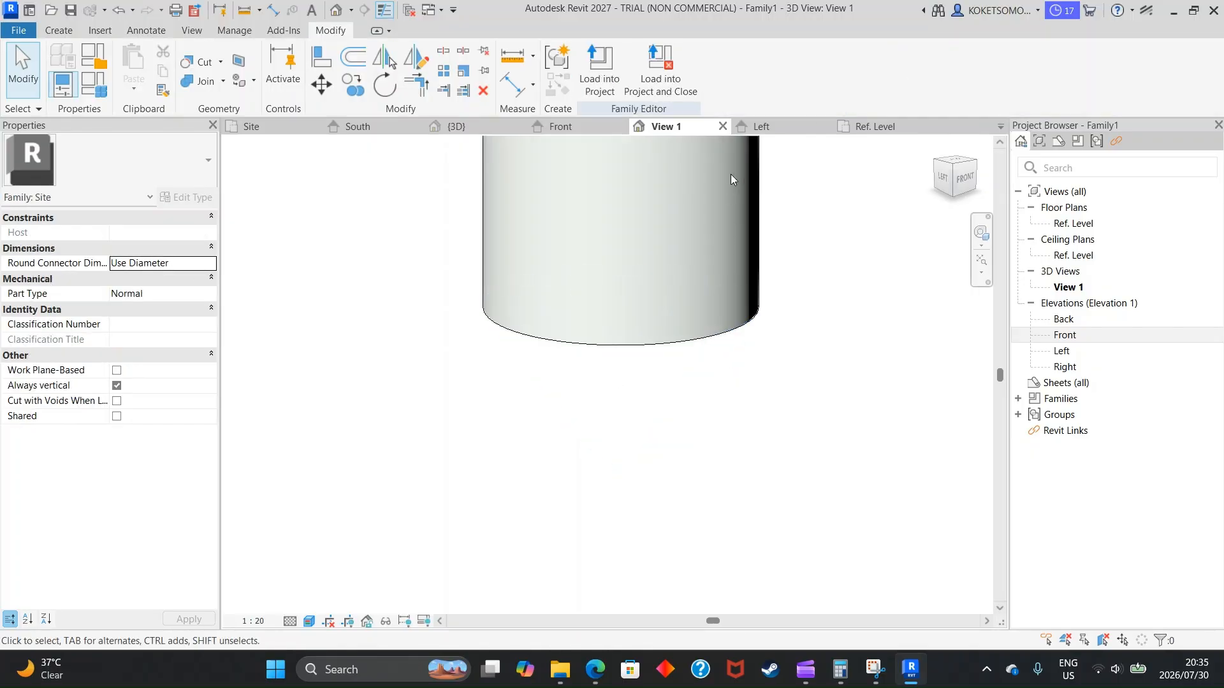
# Sketch a 1500 mm swept blend path in the Front elevation, along the centre plane from Ref. Level to the lower reference plane, with locked ends
pyautogui.click(559, 131)
pyautogui.click(58, 31)
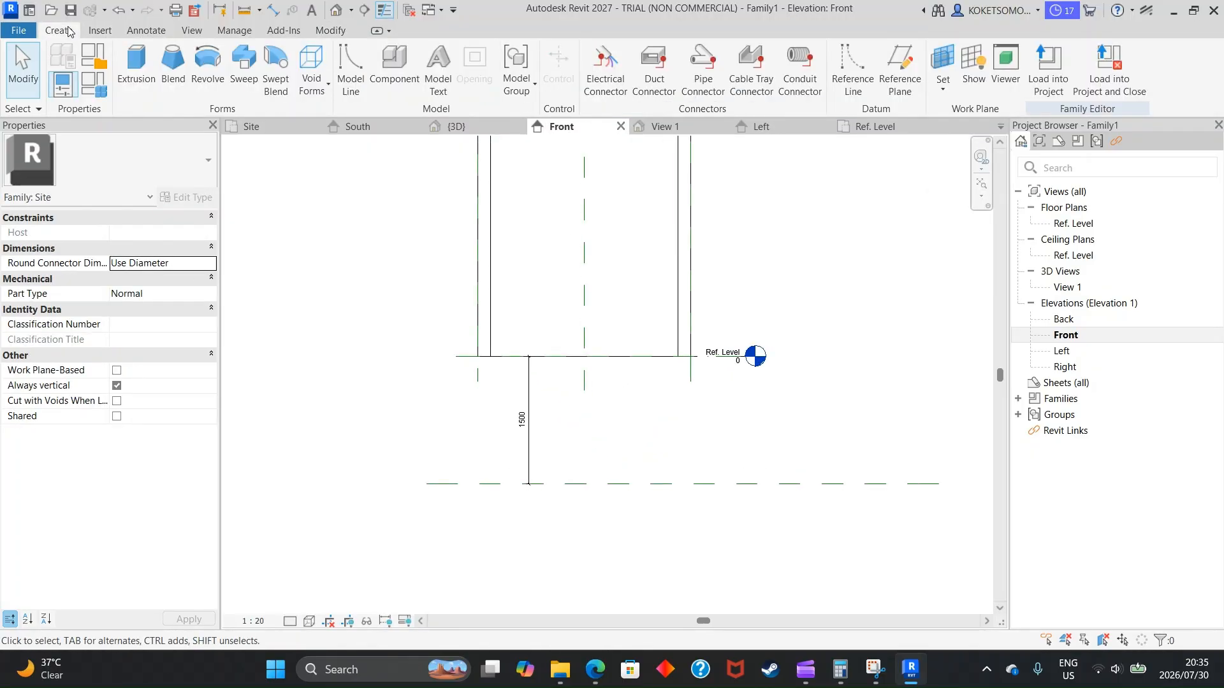
pyautogui.click(269, 95)
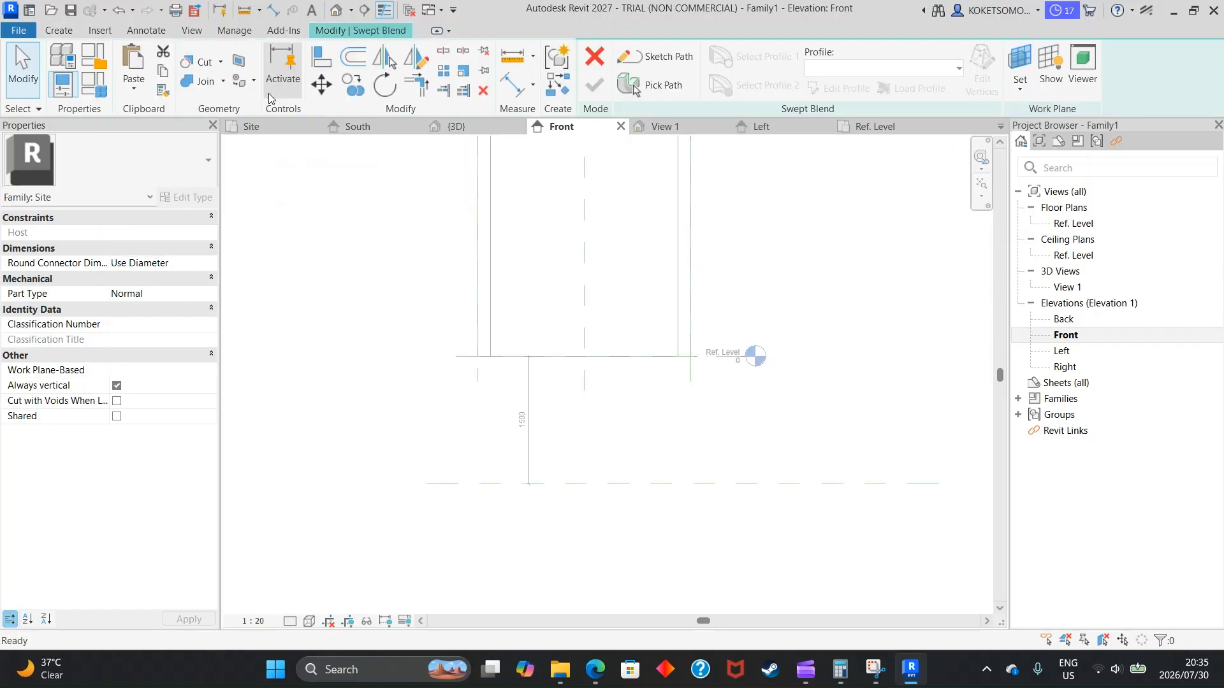
pyautogui.click(664, 55)
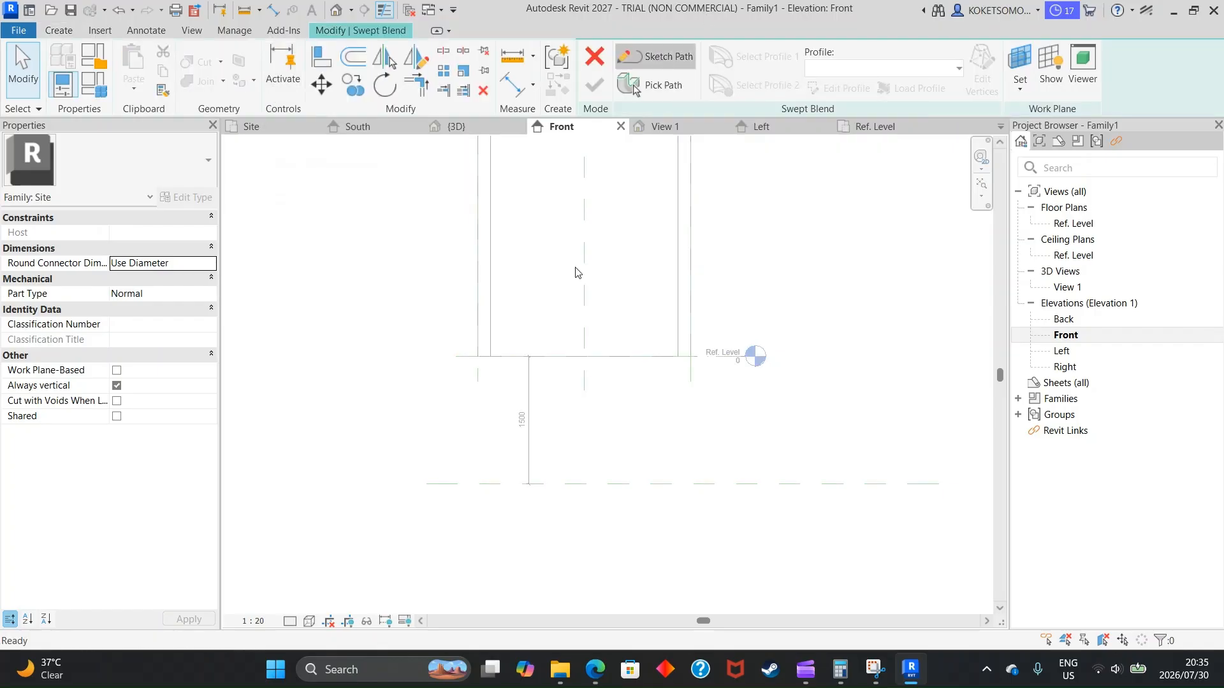
pyautogui.click(584, 357)
pyautogui.click(584, 484)
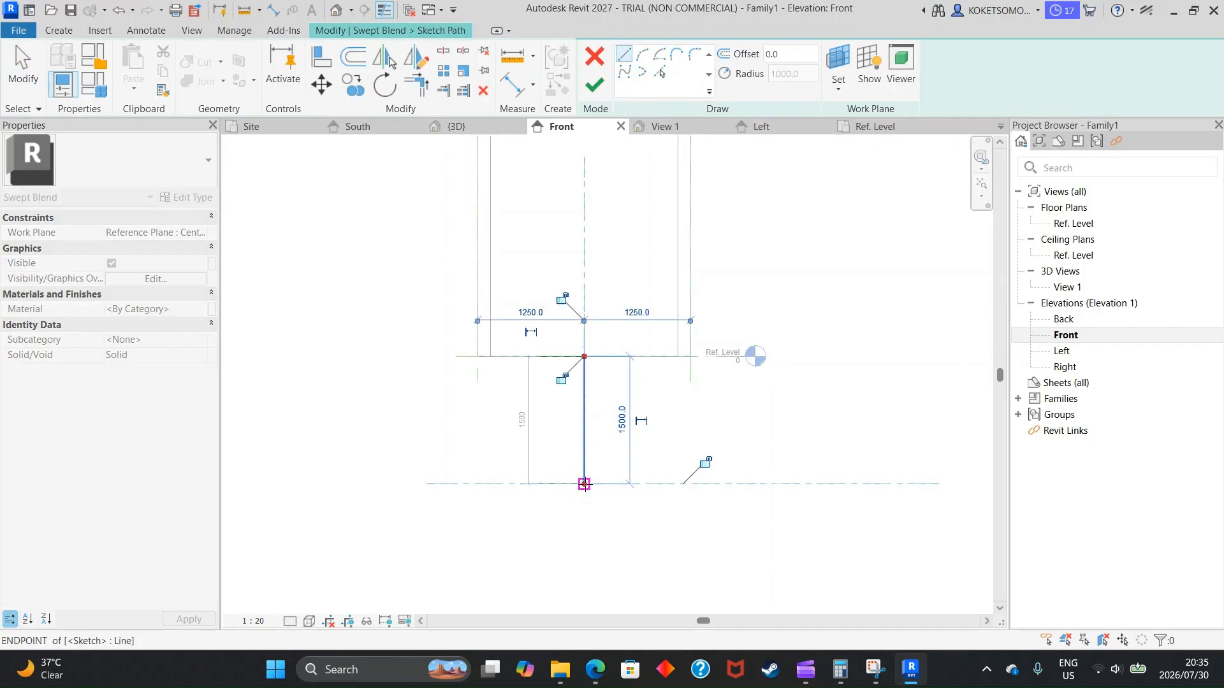
pyautogui.click(706, 460)
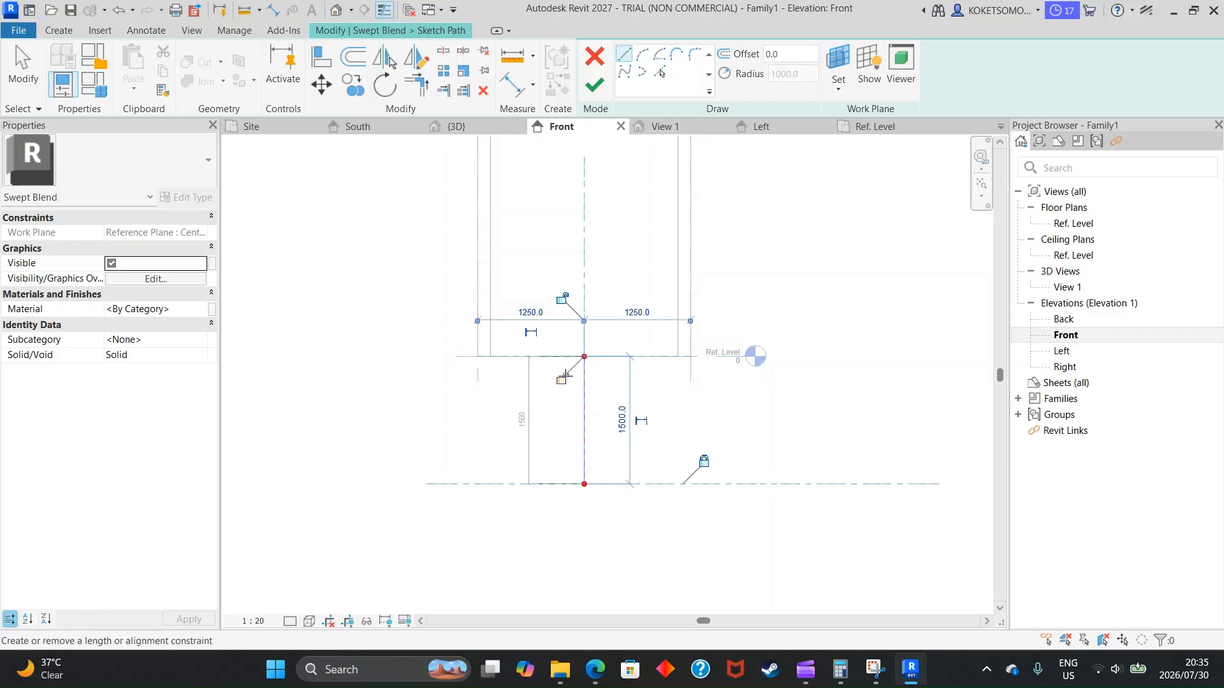
pyautogui.press('Escape')
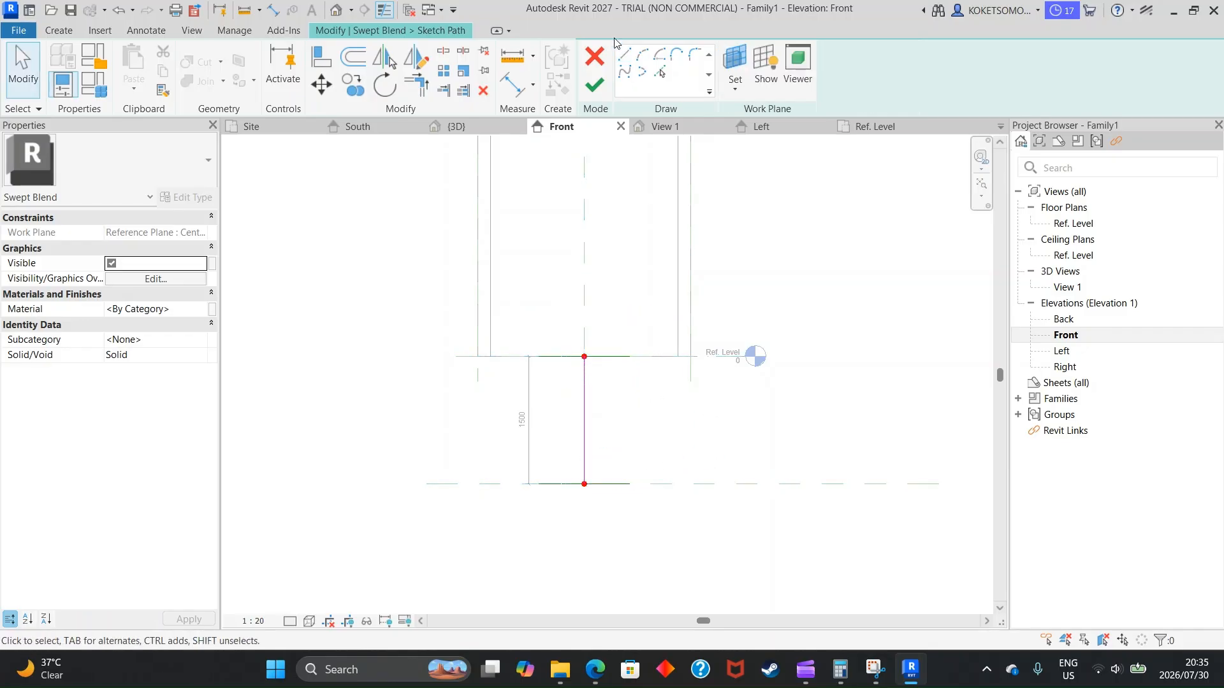
pyautogui.click(605, 95)
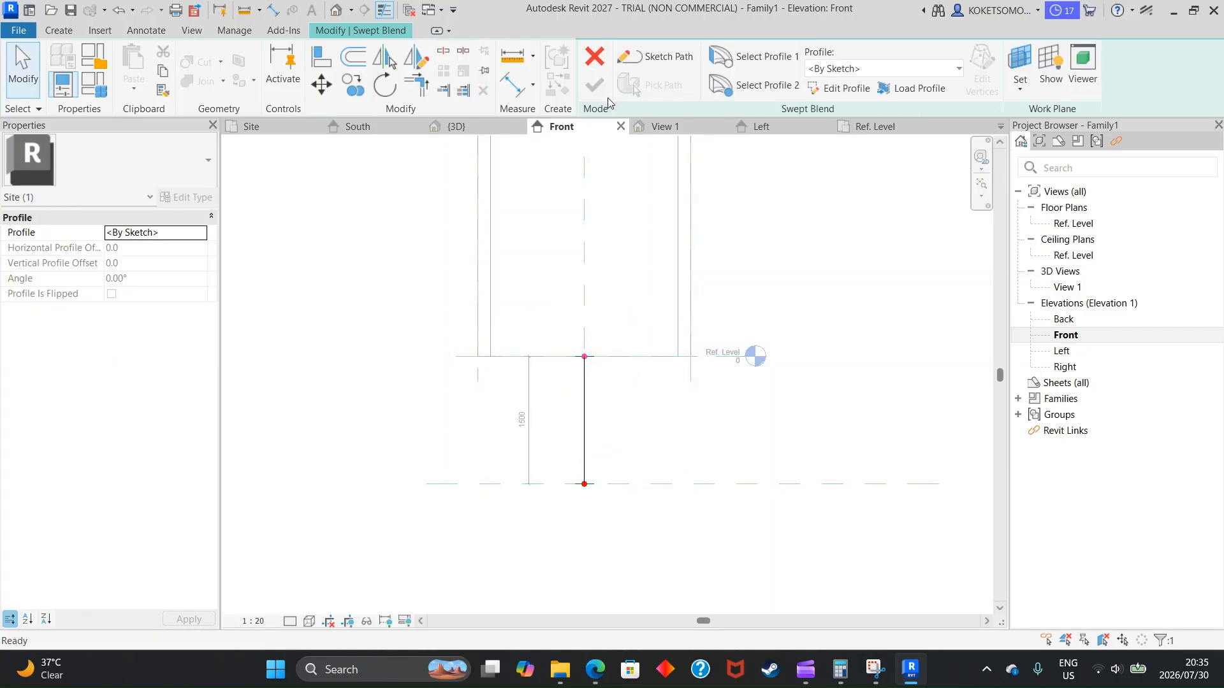
# Edit the first swept blend profile in 3D View 1 by picking the outer and inner circular edges of the tank's bottom
pyautogui.click(840, 88)
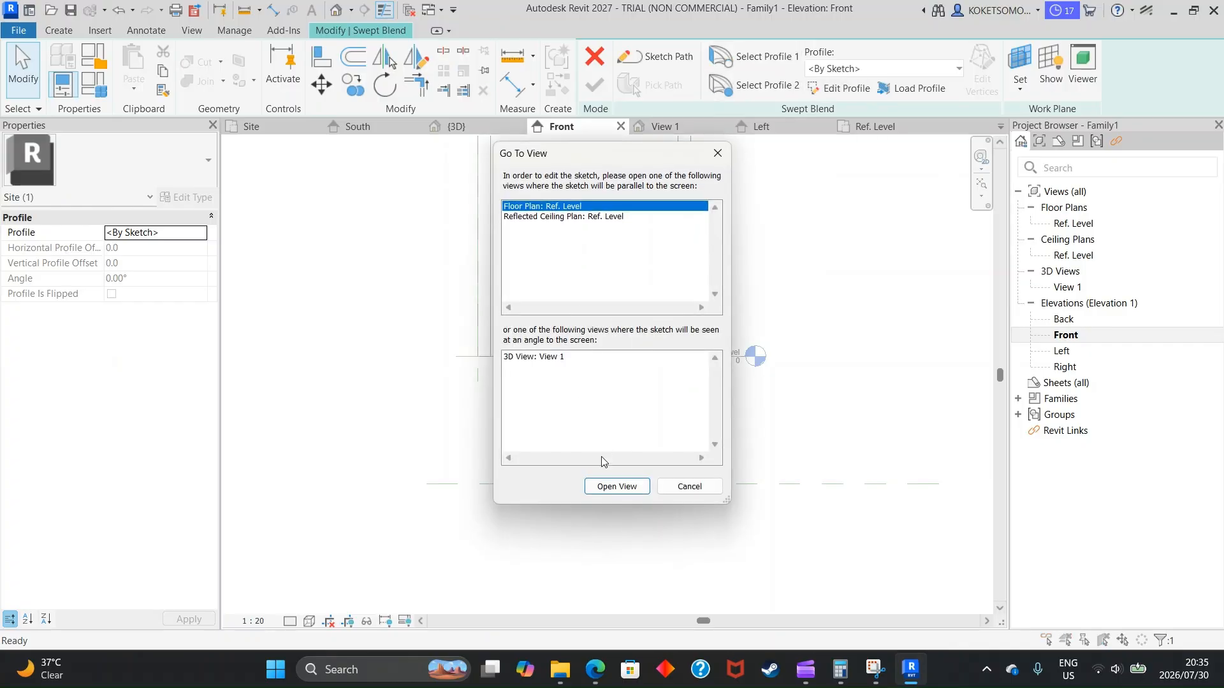
pyautogui.click(554, 358)
pyautogui.click(613, 488)
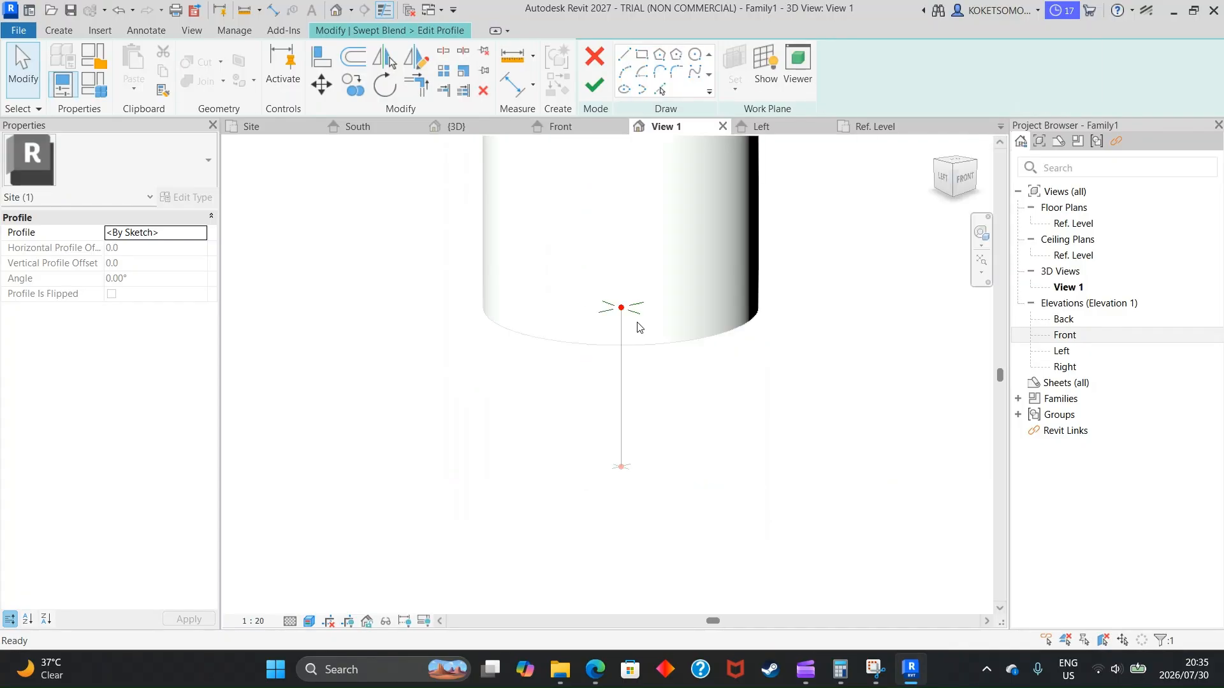
pyautogui.keyDown('shift'); pyautogui.moveTo(694, 205); pyautogui.dragTo(693, 224, button='middle'); pyautogui.keyUp('shift')
pyautogui.click(660, 88)
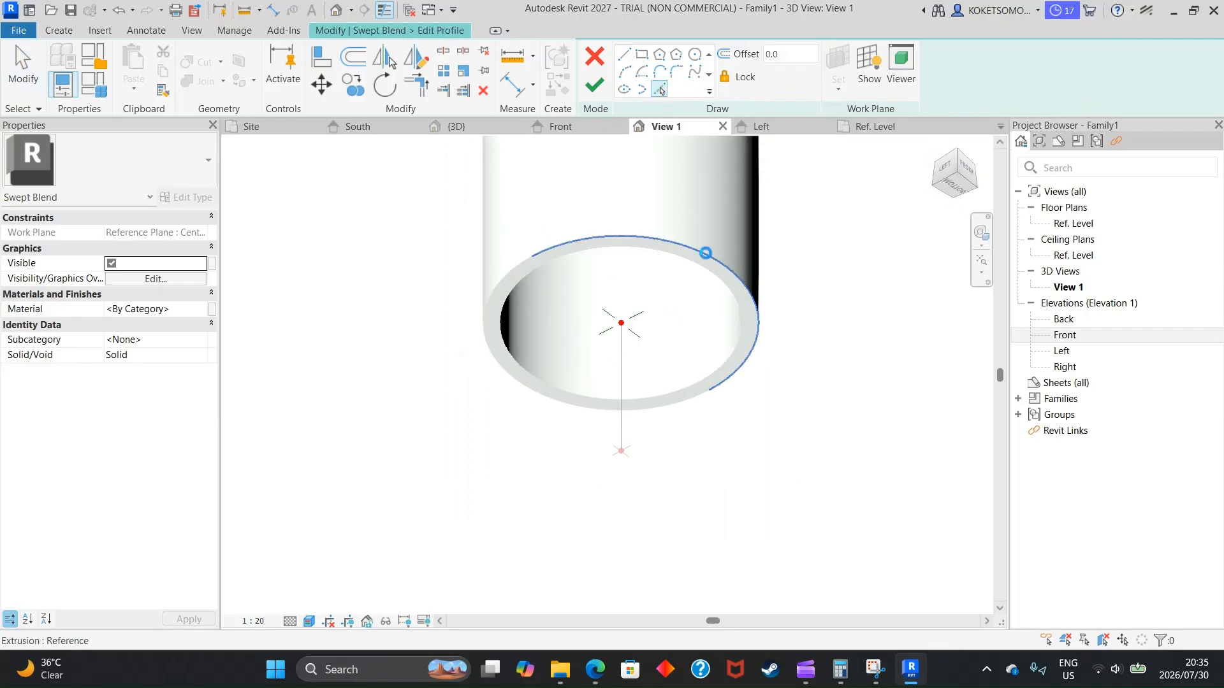
pyautogui.click(503, 282)
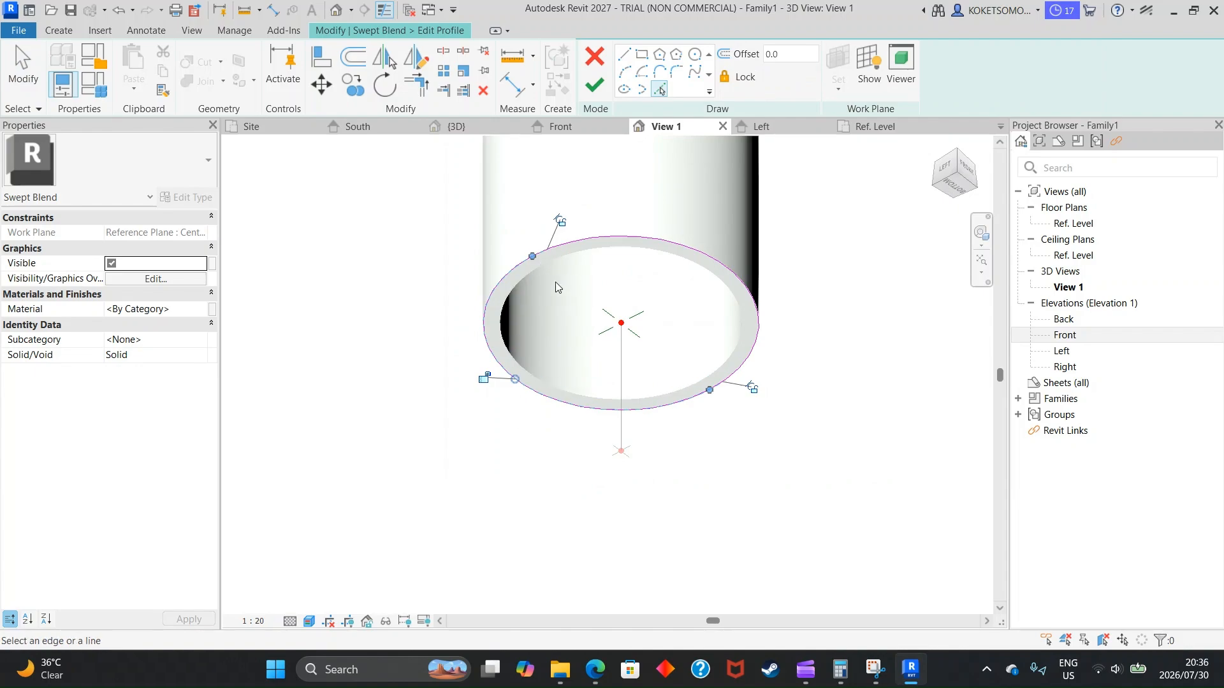
pyautogui.click(534, 281)
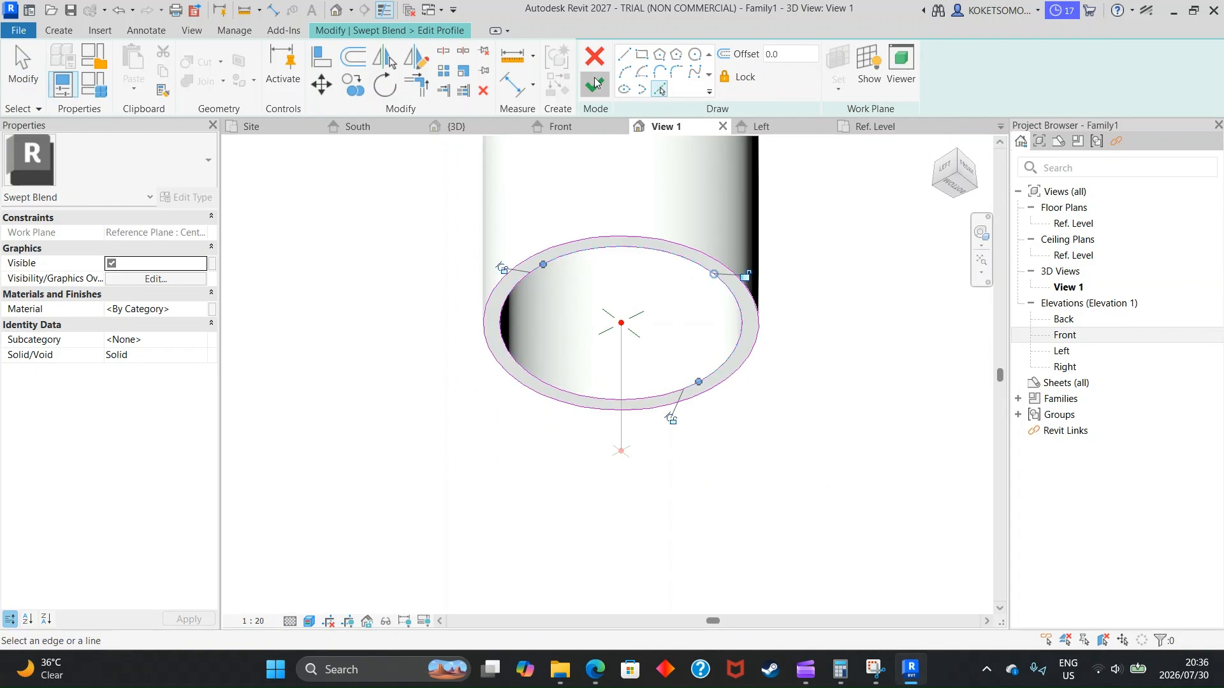
pyautogui.click(595, 83)
pyautogui.press('Escape')
pyautogui.press('Escape')
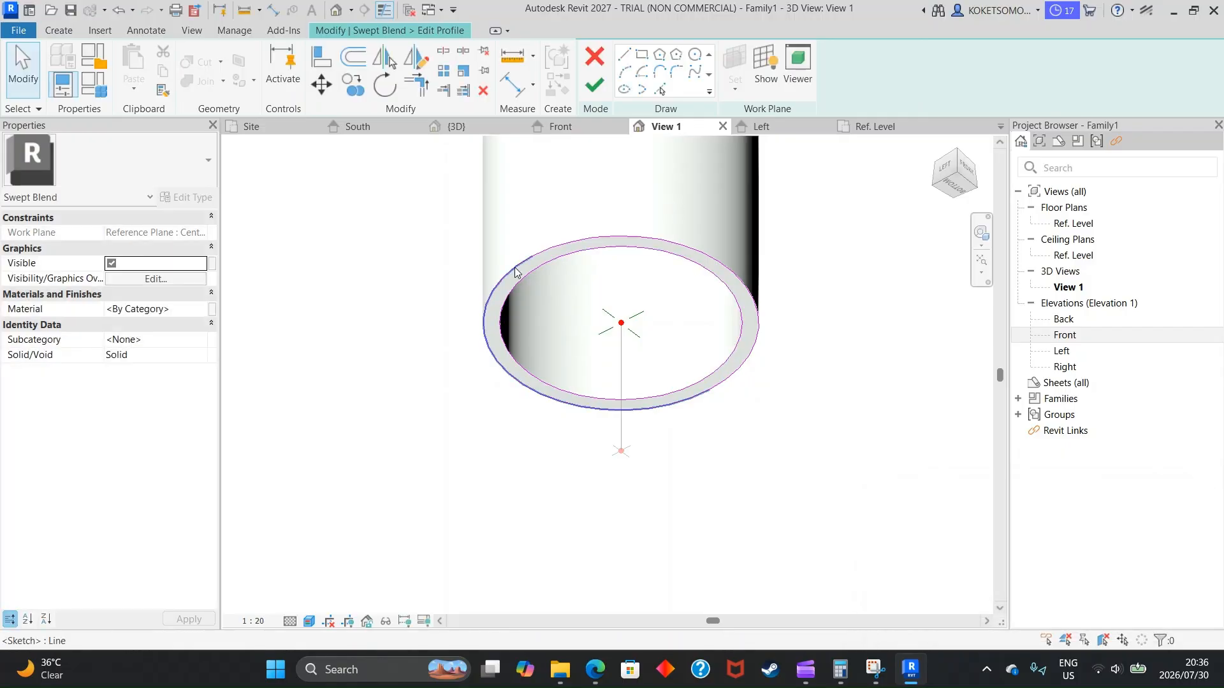
# Delete the inner circle from the profile sketch and finish the profile with only the outer circle
pyautogui.click(537, 264)
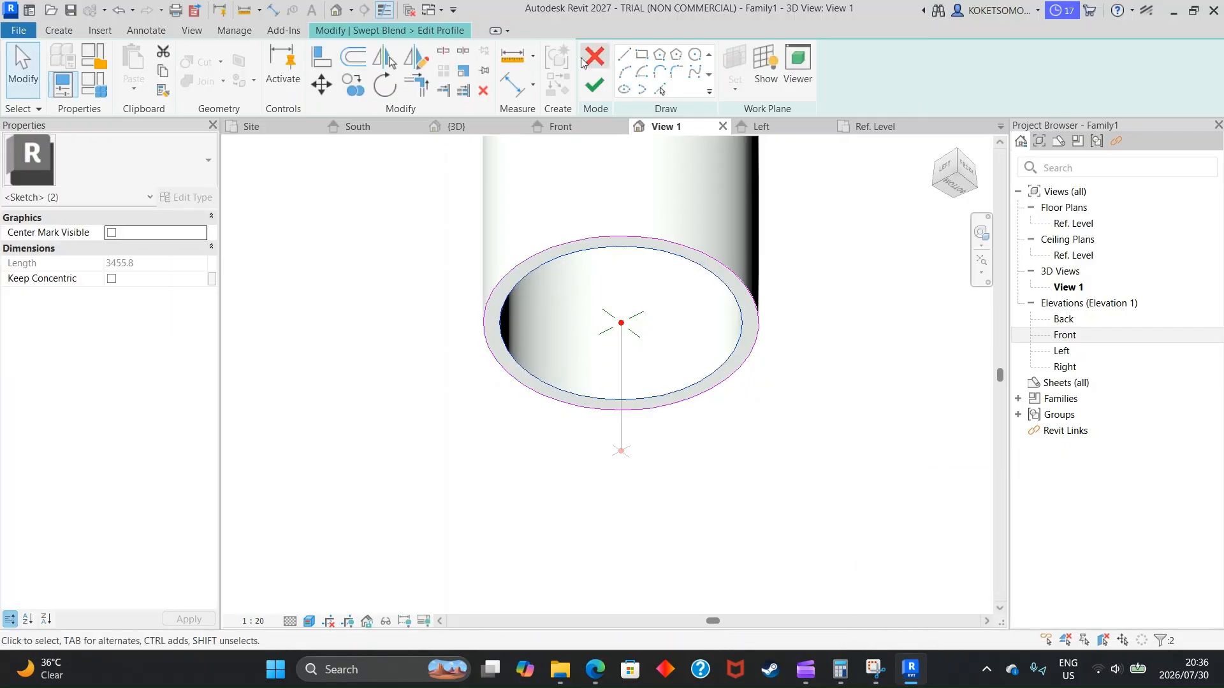
pyautogui.press('Escape')
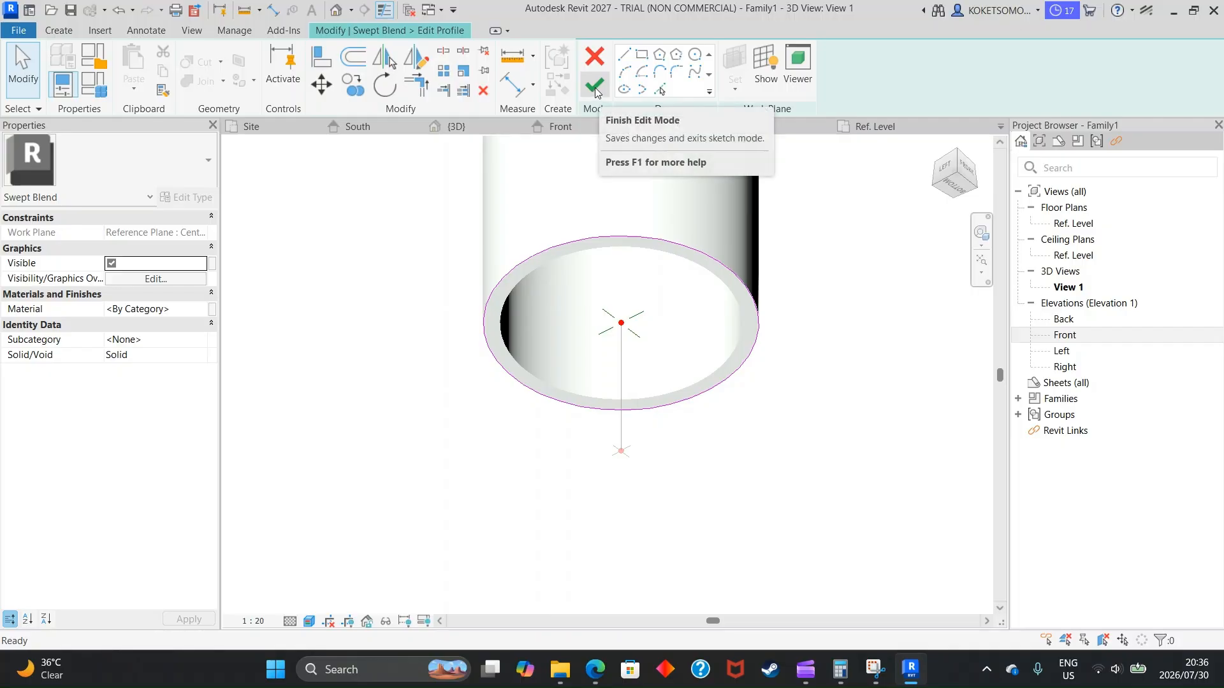
pyautogui.click(593, 85)
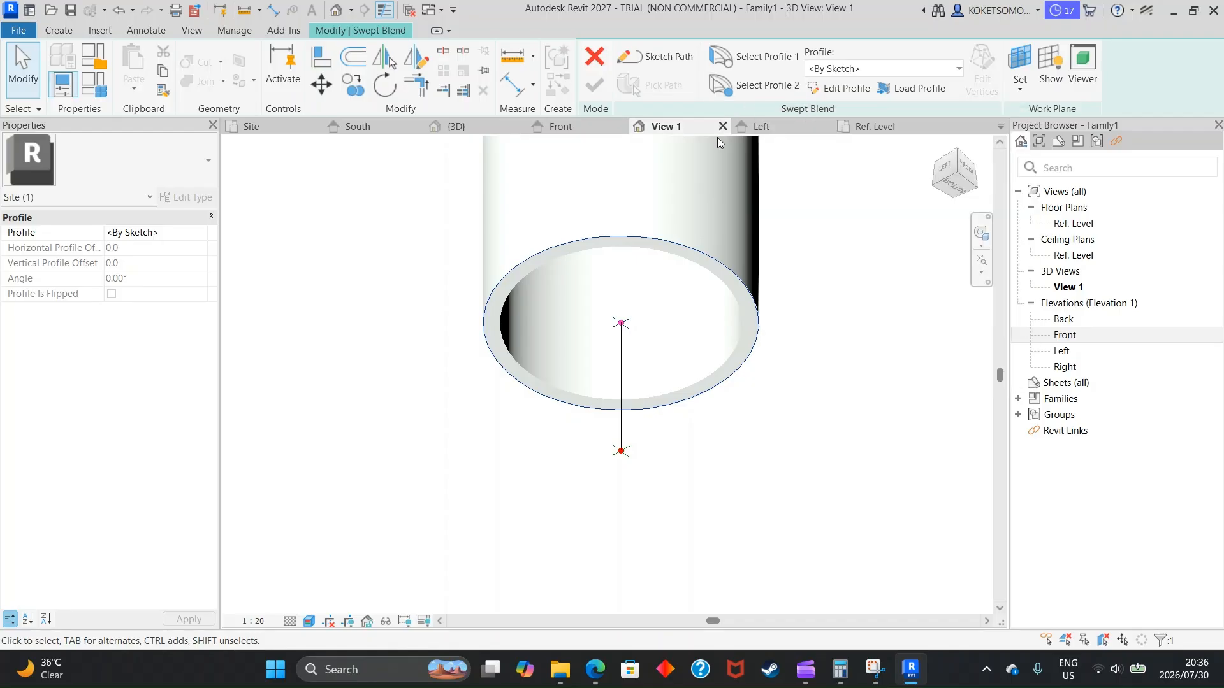
# Discard the swept blend and undo back through the cone's deletion
pyautogui.click(595, 56)
pyautogui.click(649, 343)
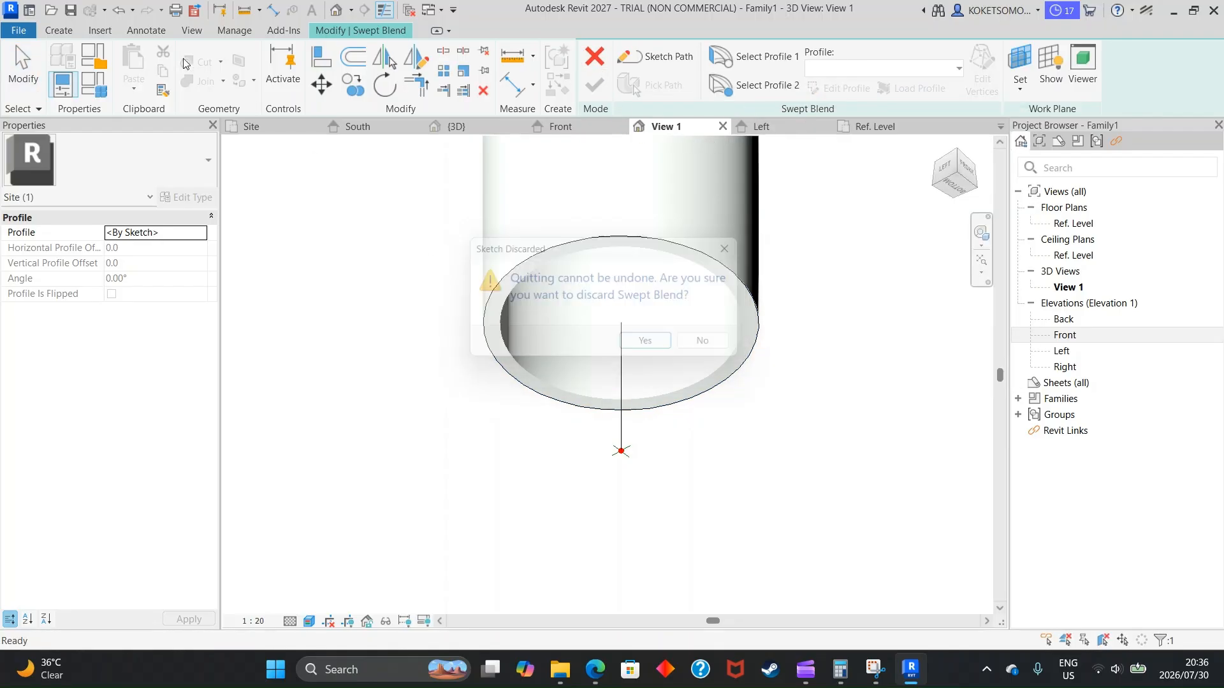
pyautogui.click(132, 10)
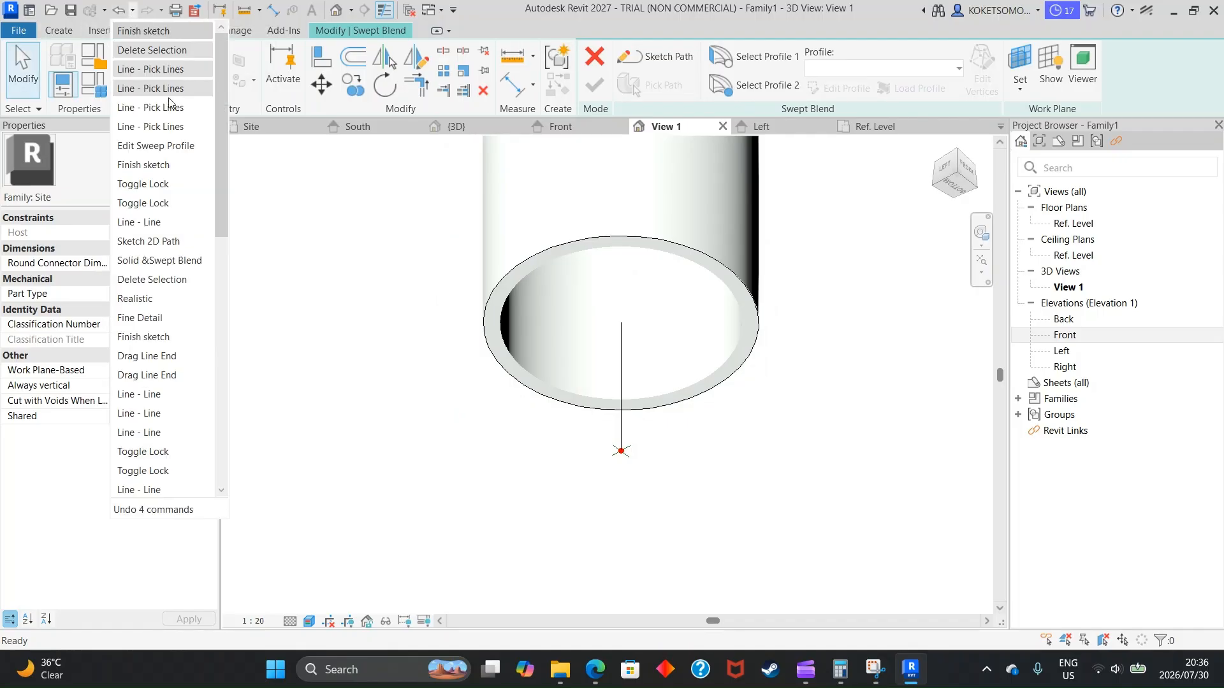
pyautogui.click(165, 279)
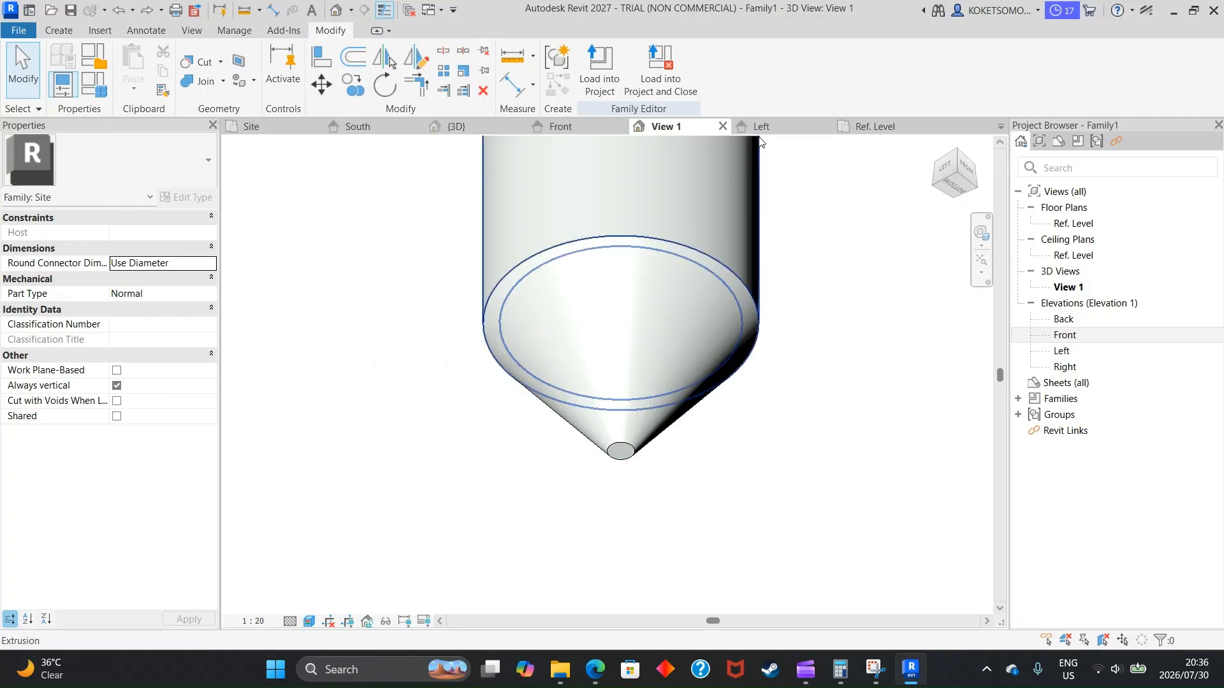
# Create a void swept blend in the Front elevation with a locked 1500 mm centre path from Ref. Level to the cone's bottom
pyautogui.click(561, 127)
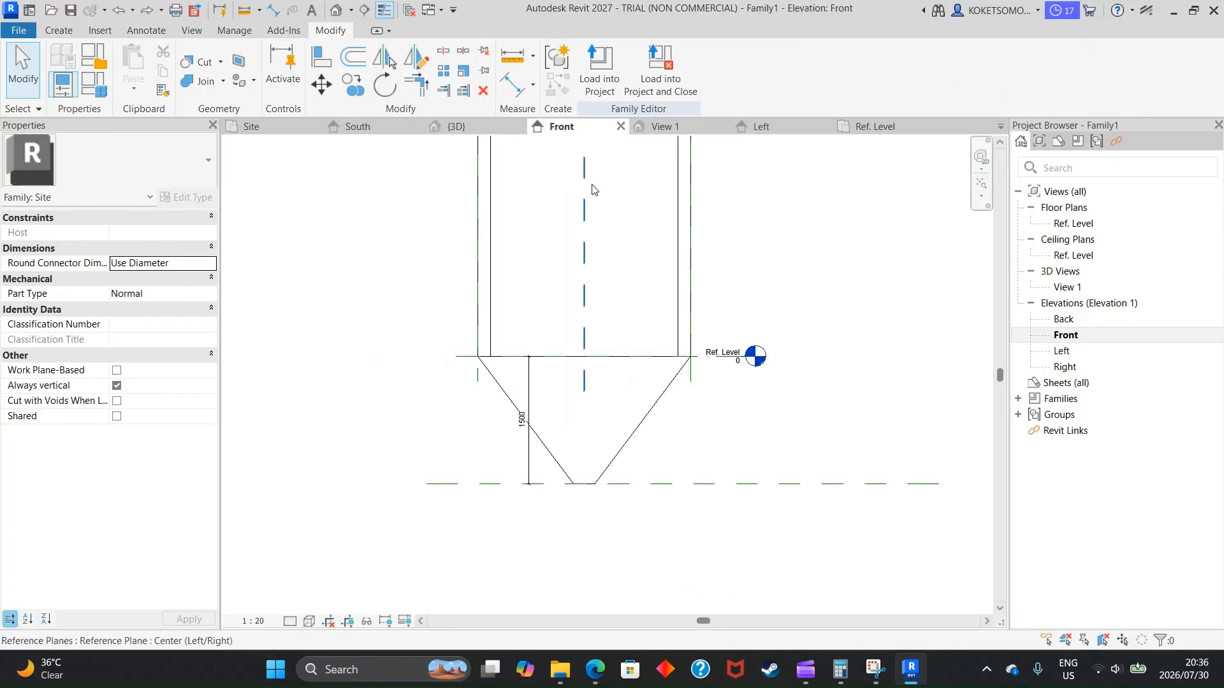
pyautogui.click(59, 31)
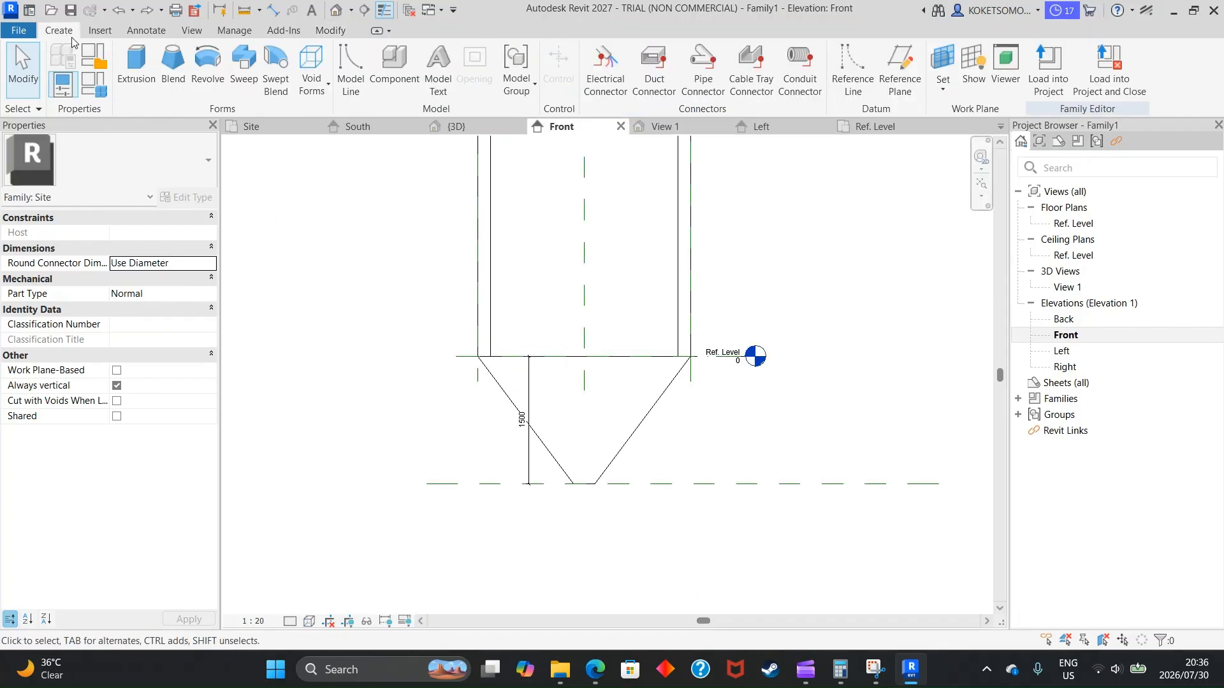
pyautogui.click(308, 91)
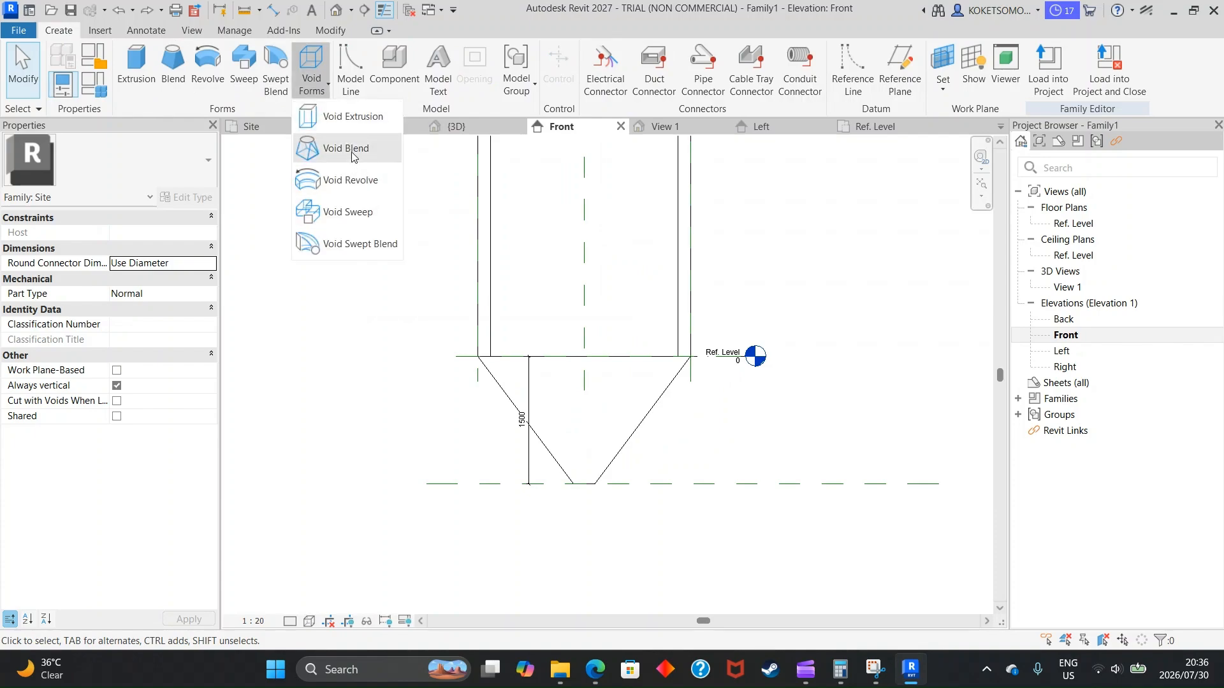
pyautogui.click(348, 244)
pyautogui.scroll(1, 616, 411)
pyautogui.click(664, 55)
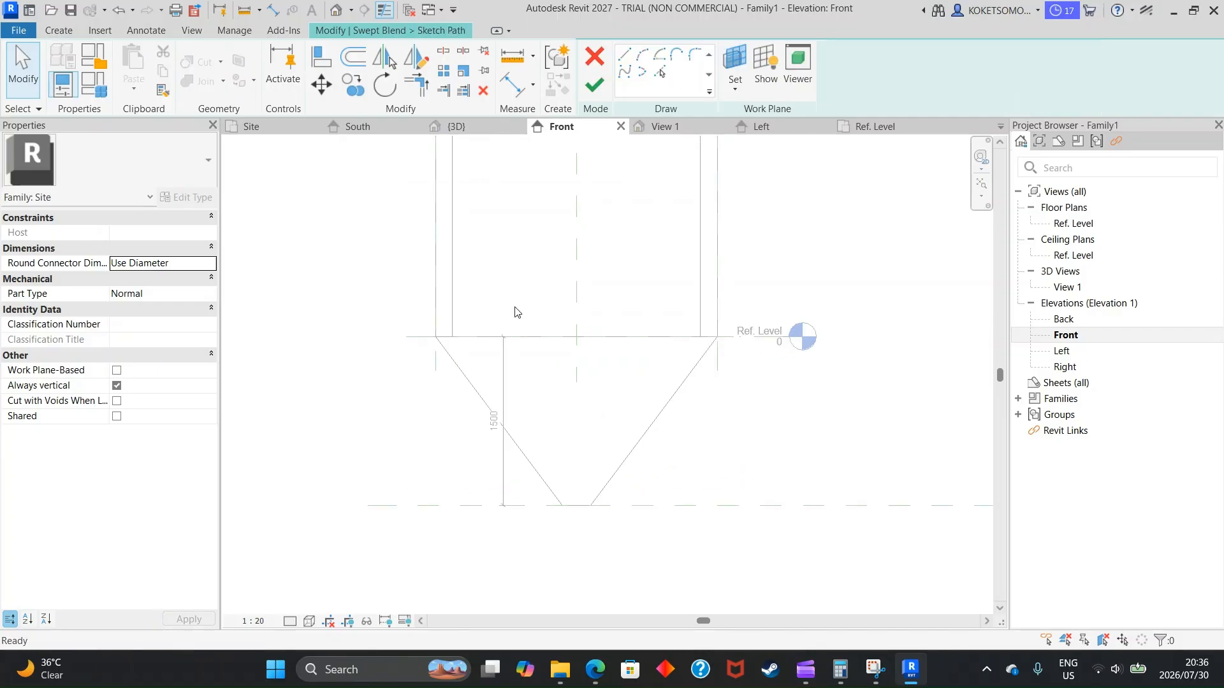
pyautogui.click(576, 337)
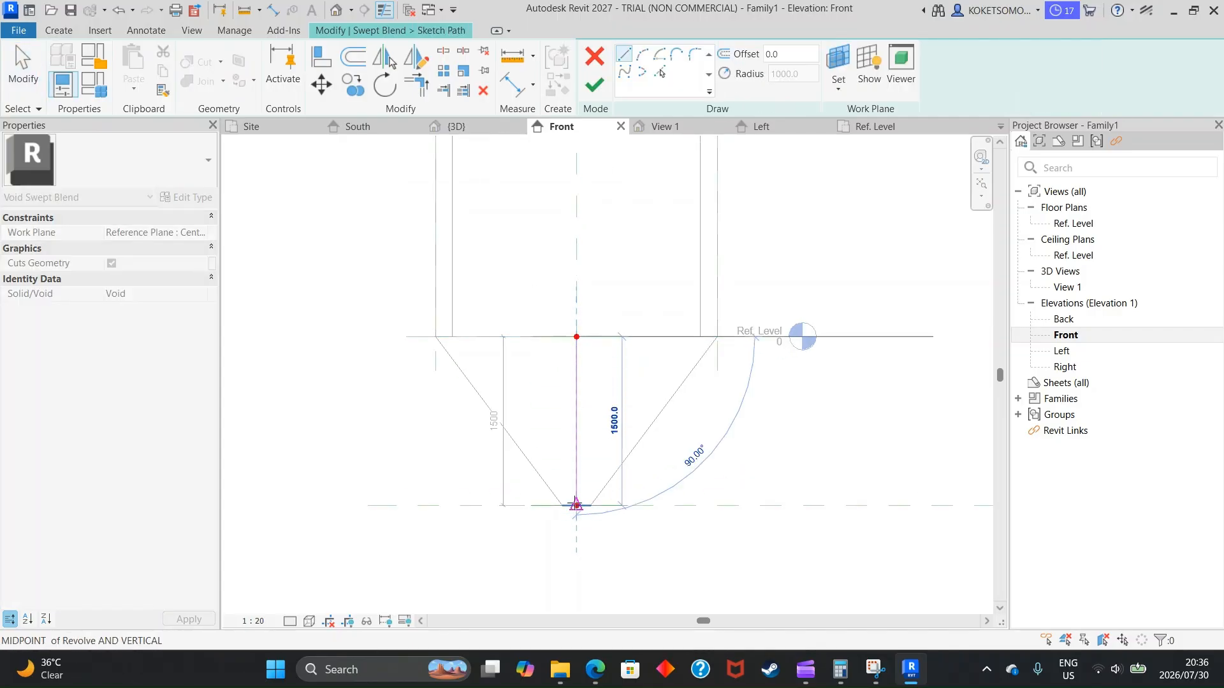
pyautogui.click(576, 505)
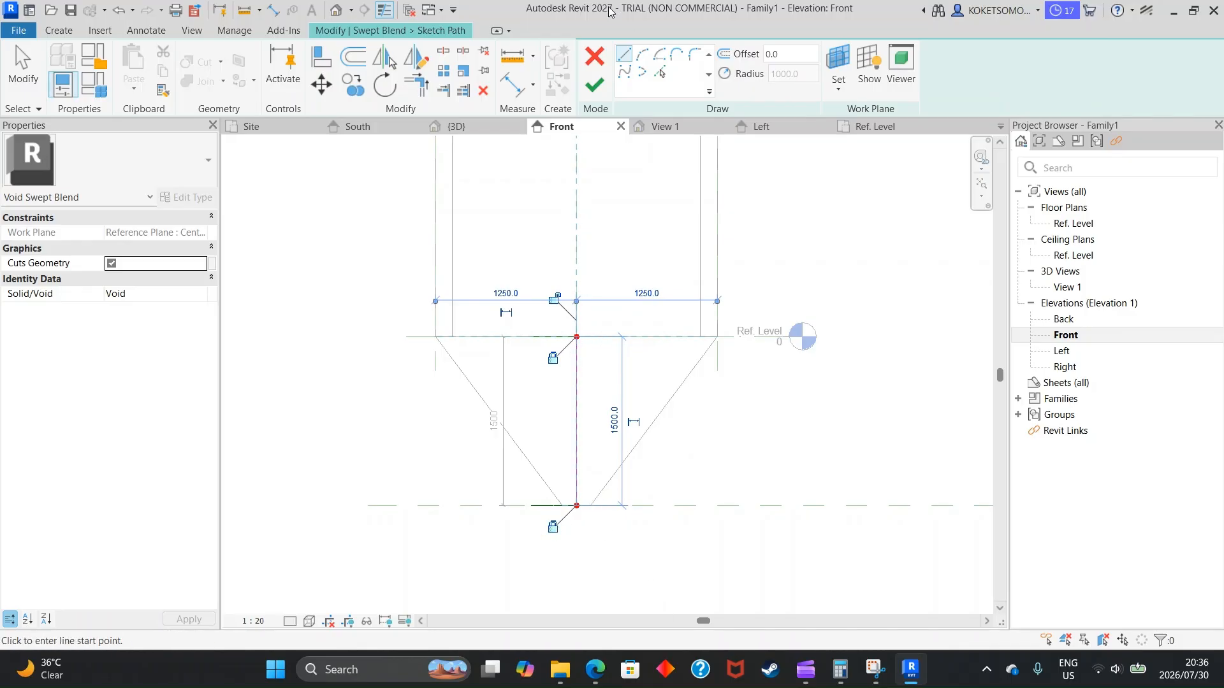
pyautogui.click(596, 85)
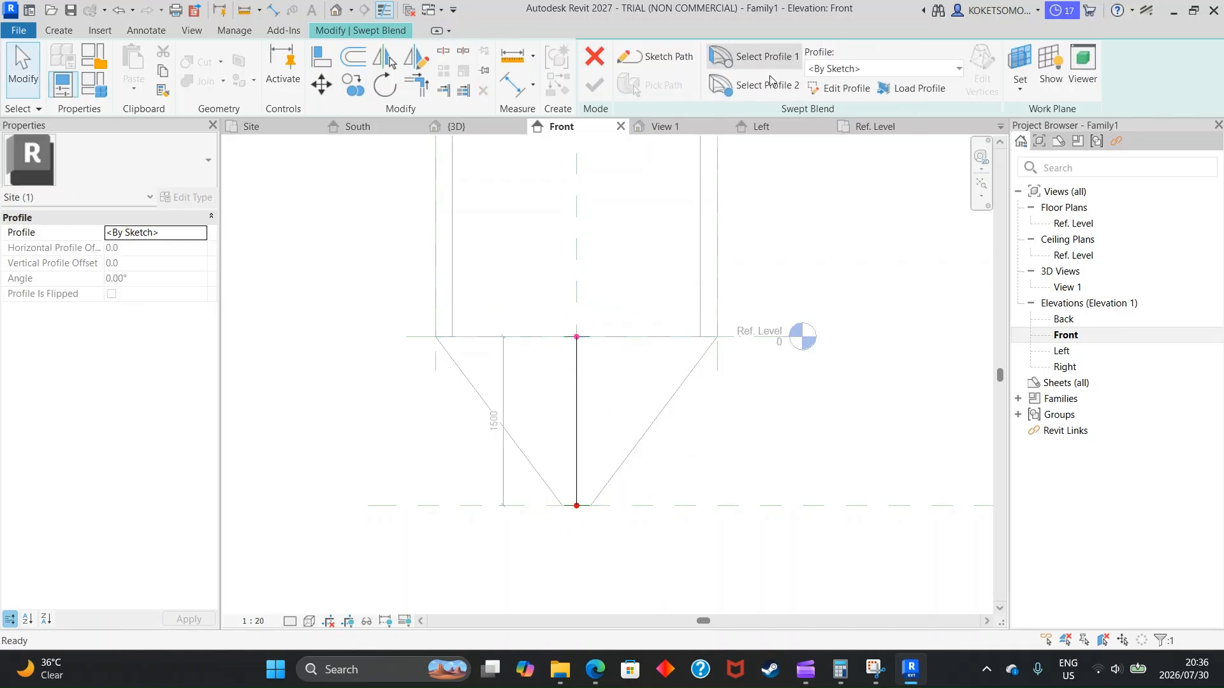
# Open the void's first profile for editing in 3D View 1 and set that view to wireframe
pyautogui.click(840, 88)
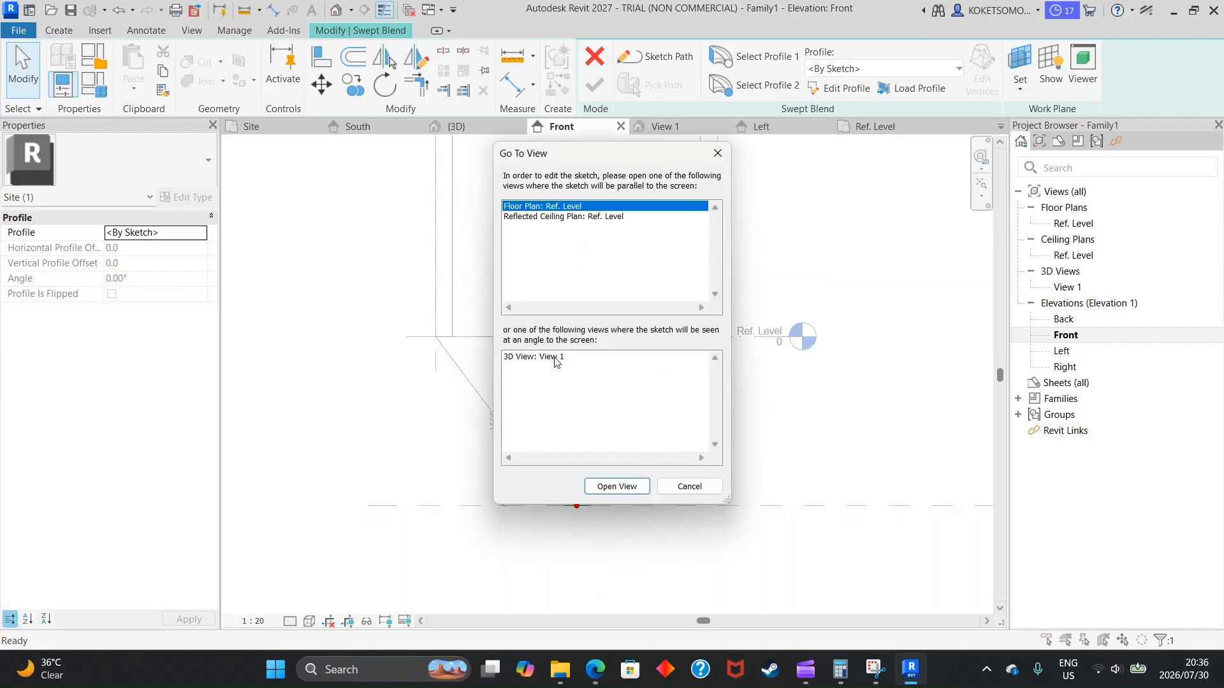
pyautogui.click(553, 357)
pyautogui.click(616, 486)
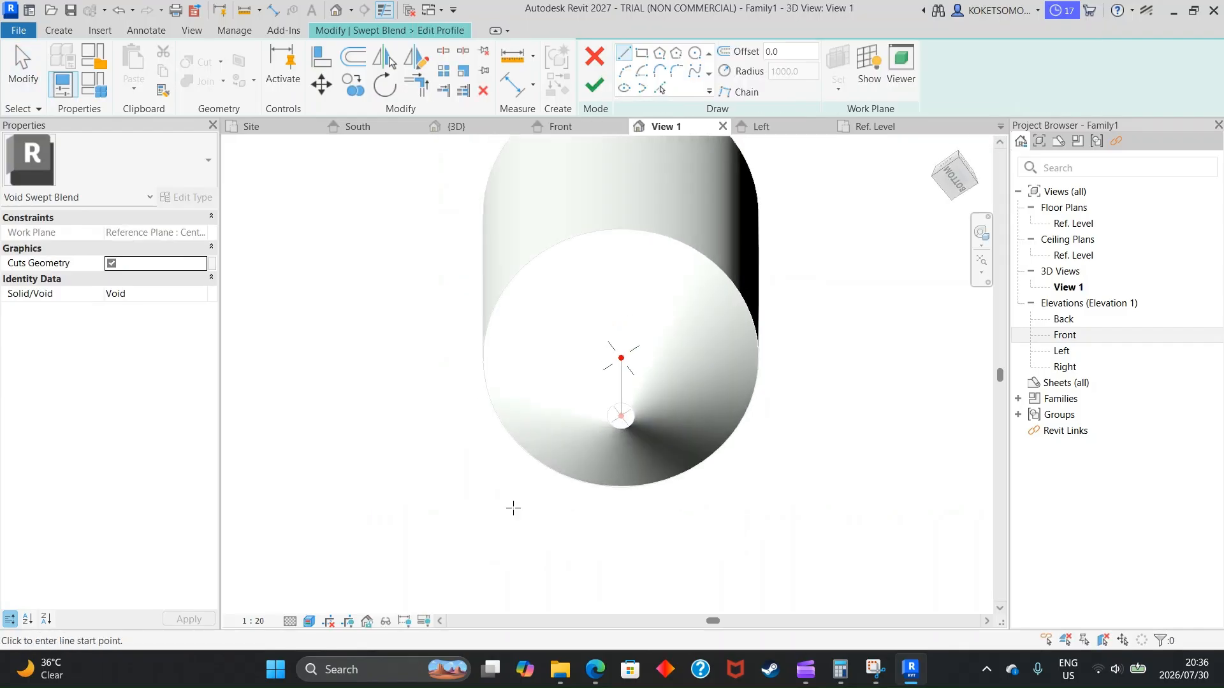
pyautogui.click(309, 621)
pyautogui.click(344, 522)
# Pick the tank's inner circular edge at Ref. Level as the first profile and finish its sketch
pyautogui.keyDown('shift'); pyautogui.moveTo(808, 347); pyautogui.dragTo(790, 285, button='middle'); pyautogui.keyUp('shift')
pyautogui.click(660, 89)
pyautogui.click(559, 261)
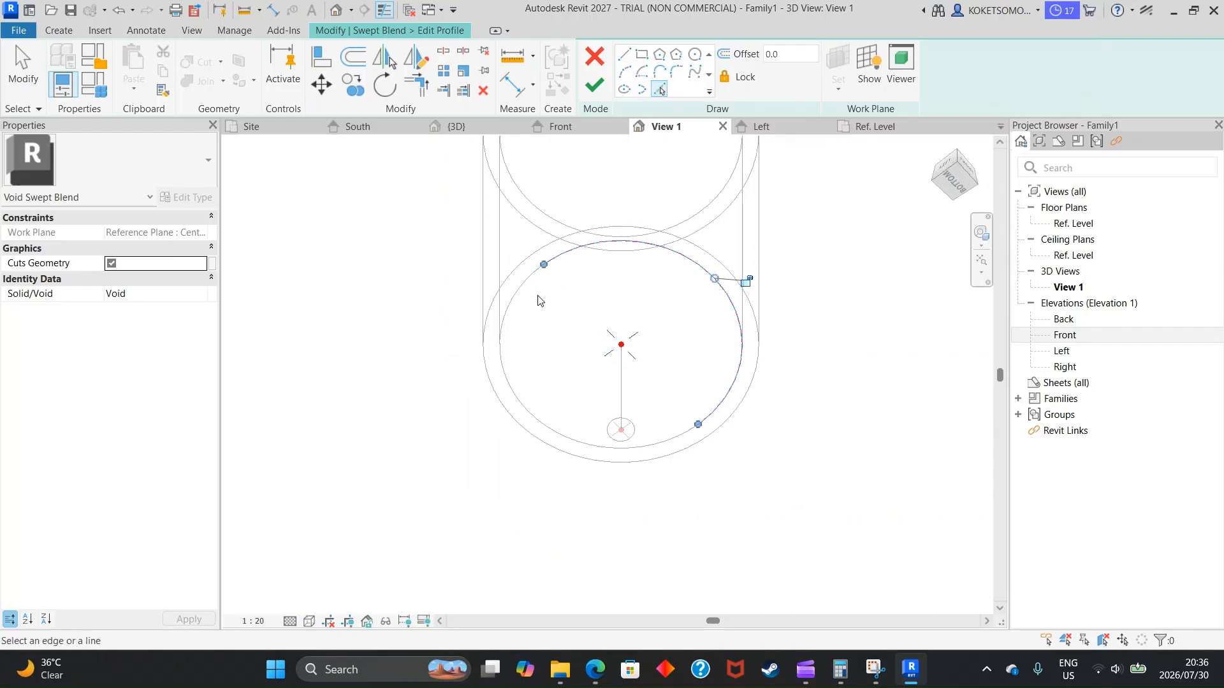
pyautogui.click(596, 87)
# Pick the cone's small bottom circle with a 10 mm offset as the second profile and finish the void swept blend
pyautogui.scroll(2, 631, 442)
pyautogui.scroll(-1, 756, 183)
pyautogui.click(773, 85)
pyautogui.click(835, 89)
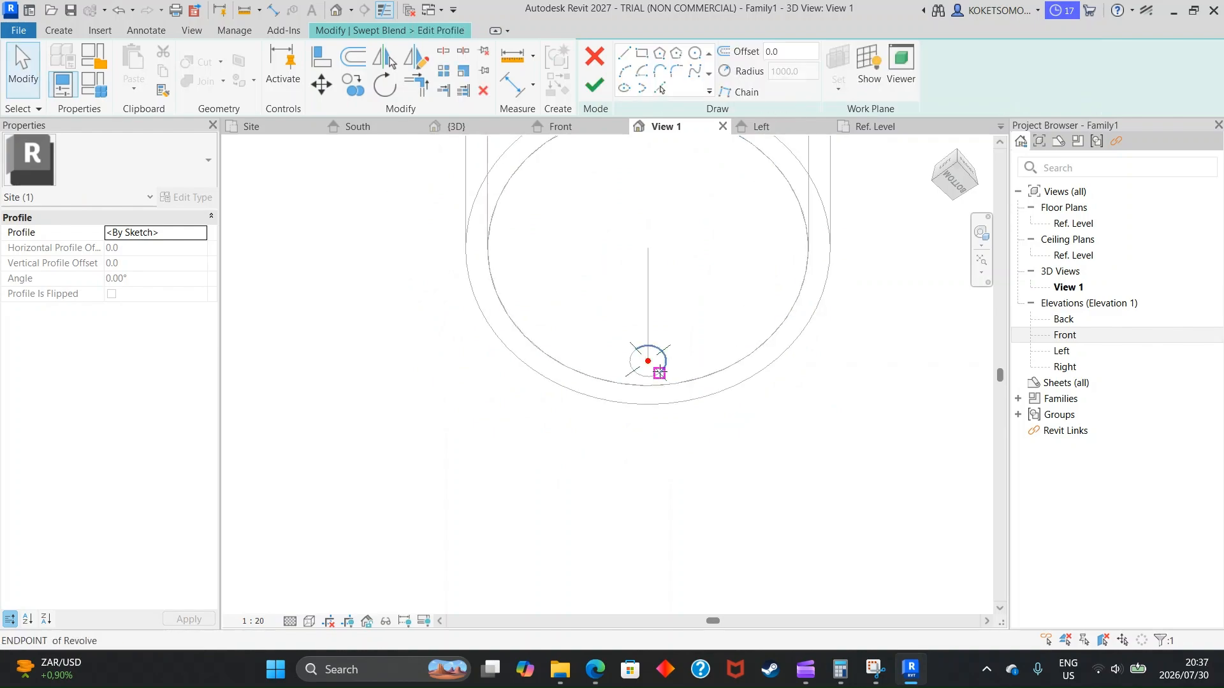
pyautogui.scroll(3, 651, 356)
pyautogui.click(663, 89)
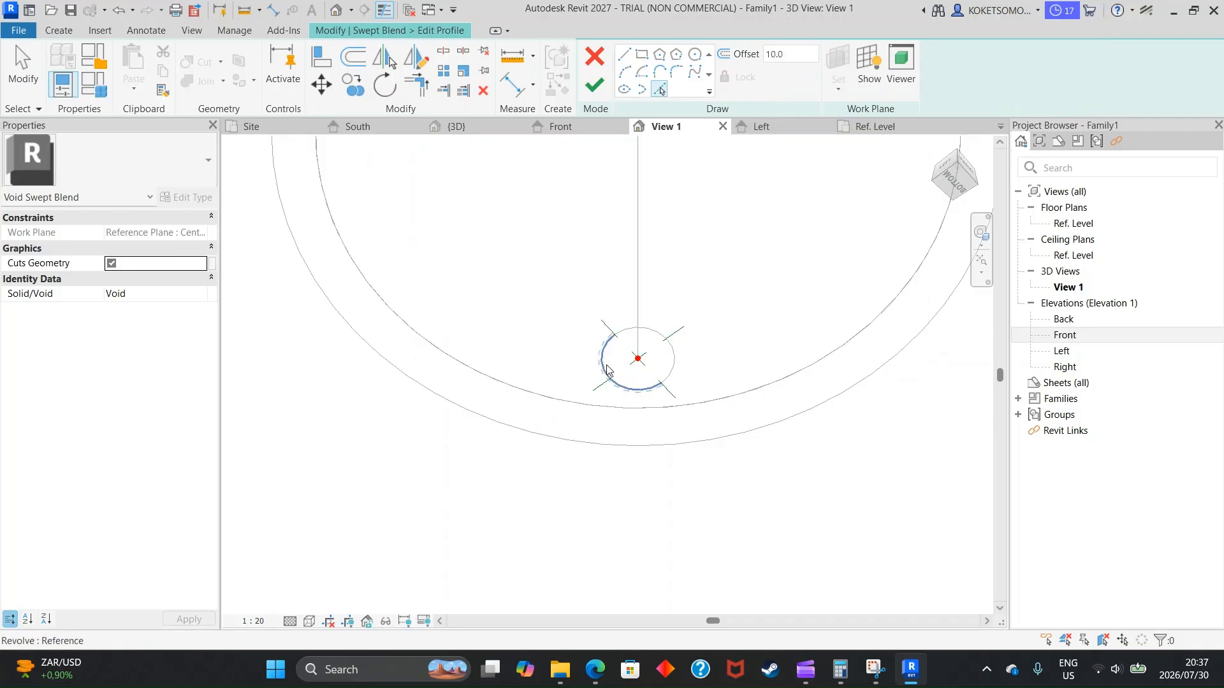
pyautogui.scroll(2, 651, 345)
pyautogui.scroll(-3, 598, 350)
pyautogui.press('Escape')
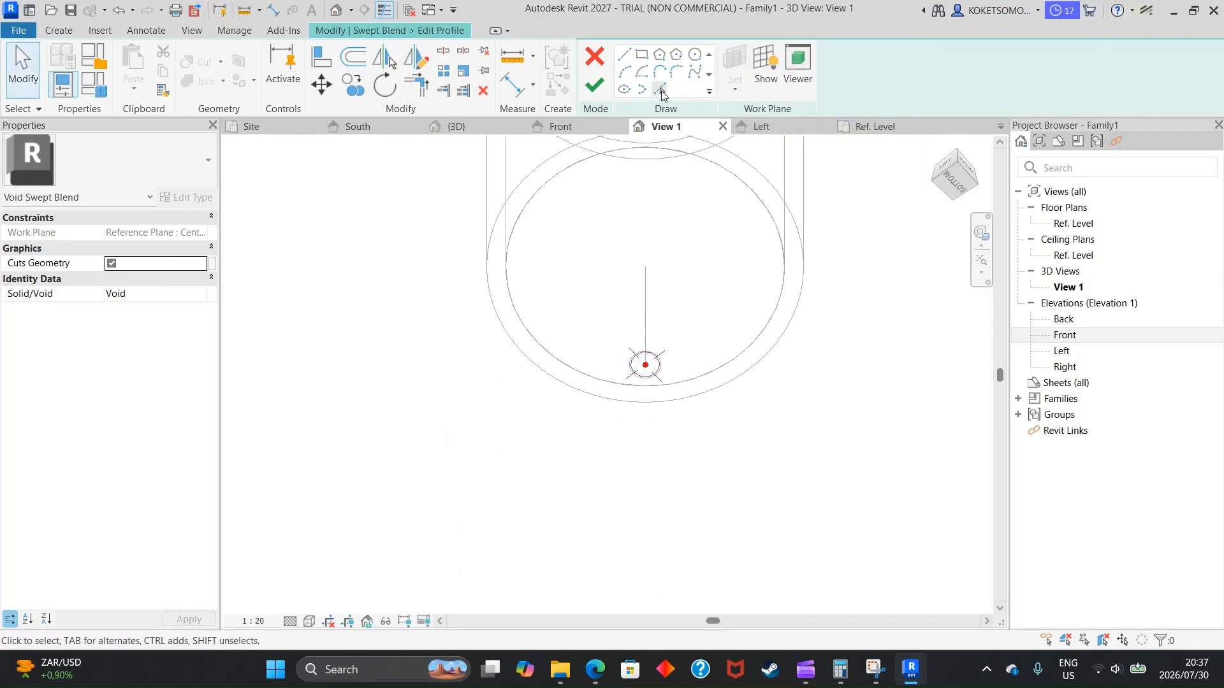
pyautogui.click(595, 85)
pyautogui.click(593, 87)
# Switch View 1 from wireframe to a shaded display and view the conical base from below
pyautogui.keyDown('shift'); pyautogui.moveTo(757, 296); pyautogui.dragTo(937, 343, button='middle'); pyautogui.keyUp('shift')
pyautogui.scroll(2, 491, 218)
pyautogui.keyDown('shift'); pyautogui.moveTo(595, 243); pyautogui.dragTo(787, 453, button='middle'); pyautogui.keyUp('shift')
pyautogui.press('Escape')
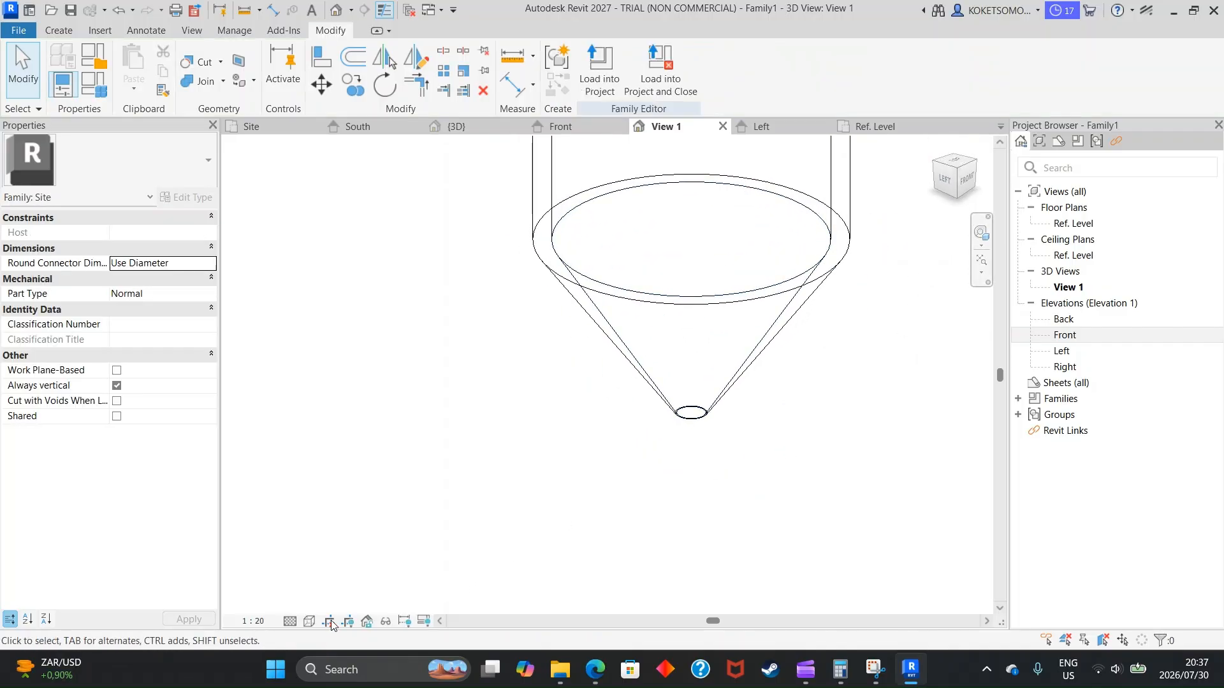
pyautogui.click(310, 622)
pyautogui.click(333, 598)
pyautogui.moveTo(899, 346)
pyautogui.keyDown('shift'); pyautogui.mouseDown(button='middle')
pyautogui.moveTo(842, 191)
pyautogui.moveTo(854, 119)
pyautogui.moveTo(849, 209)
pyautogui.mouseUp(button='middle'); pyautogui.keyUp('shift')
pyautogui.keyDown('shift'); pyautogui.moveTo(705, 366); pyautogui.dragTo(685, 404, button='middle'); pyautogui.keyUp('shift')
pyautogui.scroll(4, 685, 402)
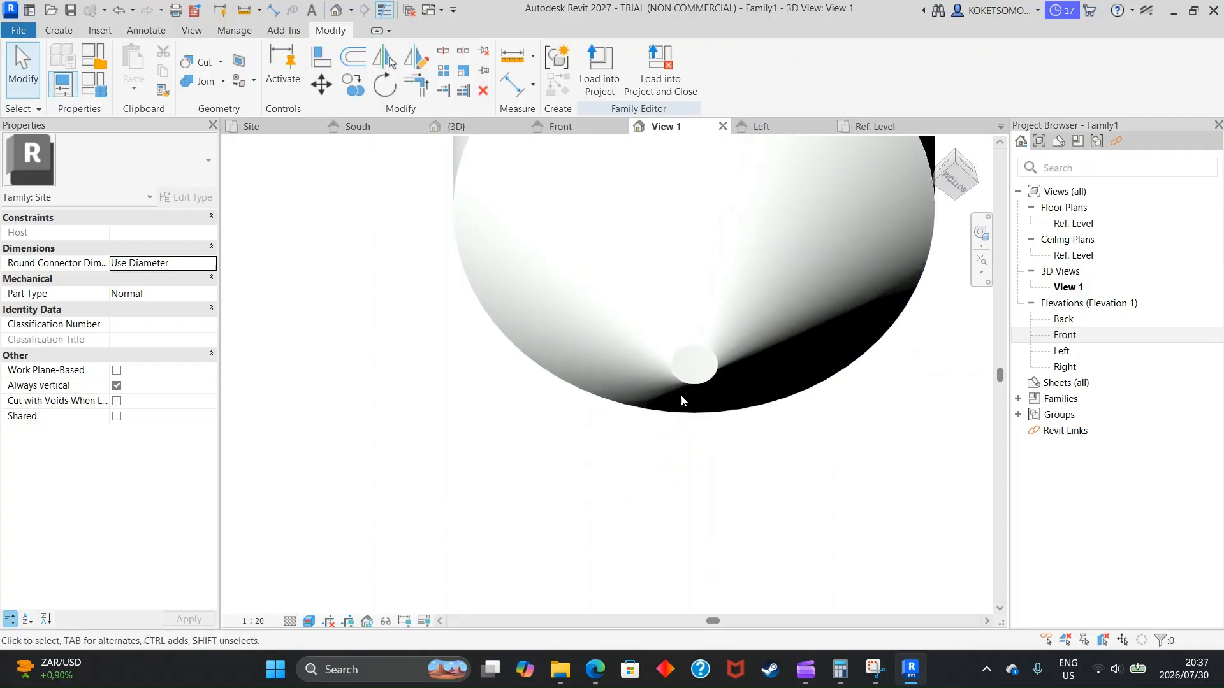
pyautogui.click(193, 63)
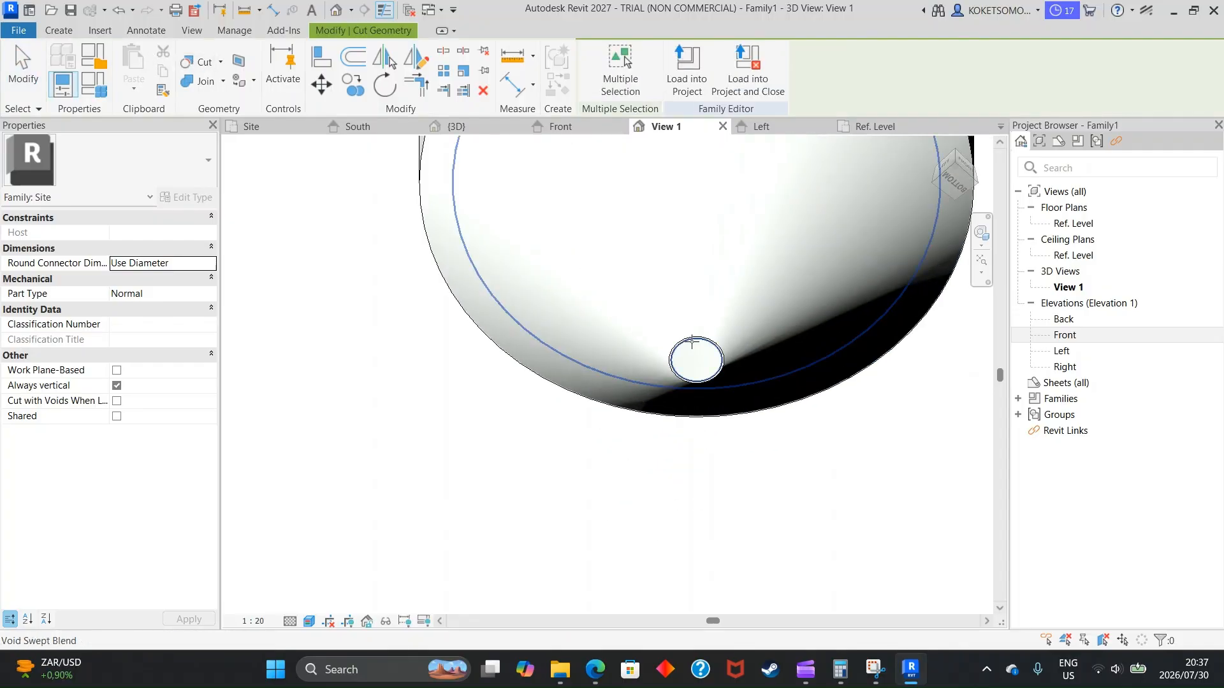
pyautogui.keyDown('shift'); pyautogui.moveTo(826, 424); pyautogui.dragTo(744, 358, button='middle'); pyautogui.keyUp('shift')
pyautogui.scroll(3, 813, 433)
pyautogui.keyDown('shift'); pyautogui.moveTo(823, 464); pyautogui.dragTo(820, 401, button='middle'); pyautogui.keyUp('shift')
pyautogui.scroll(2, 774, 422)
pyautogui.press('Escape')
pyautogui.click(810, 363)
pyautogui.moveTo(883, 453); pyautogui.dragTo(714, 377, button='middle')
pyautogui.press('Escape')
pyautogui.scroll(-2, 669, 453)
# In the Front elevation, halve the cylinder's height above Ref. Level with the formula =3720/2
pyautogui.click(564, 242)
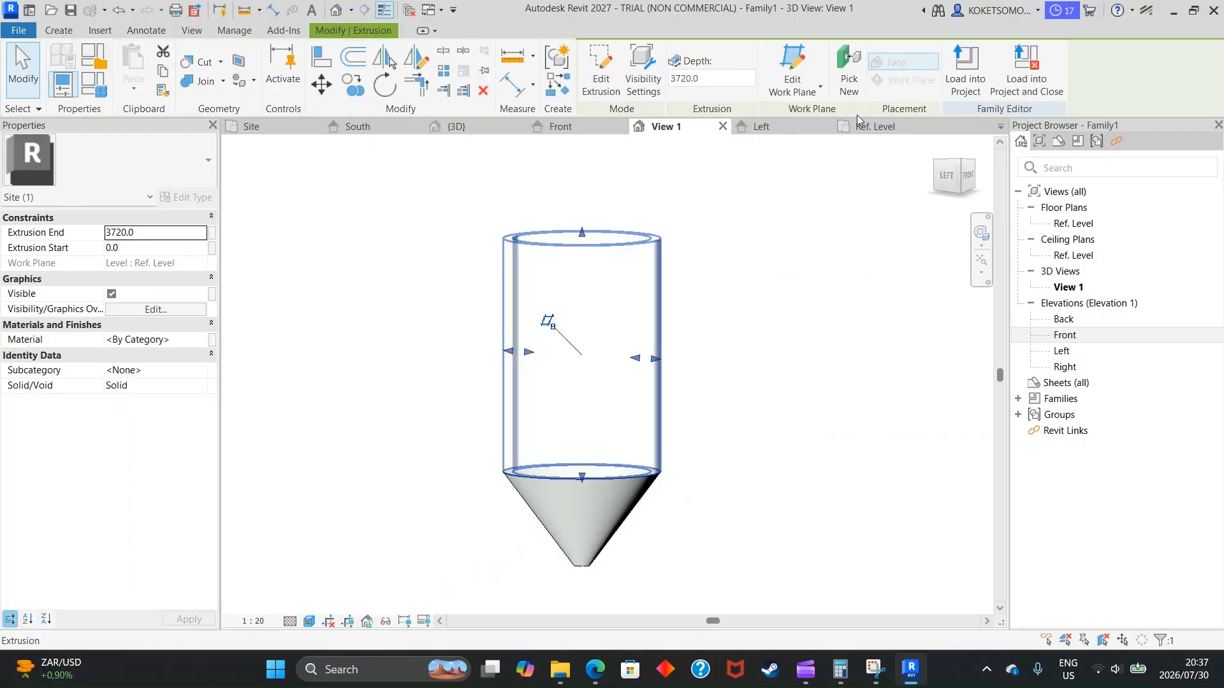
pyautogui.click(571, 127)
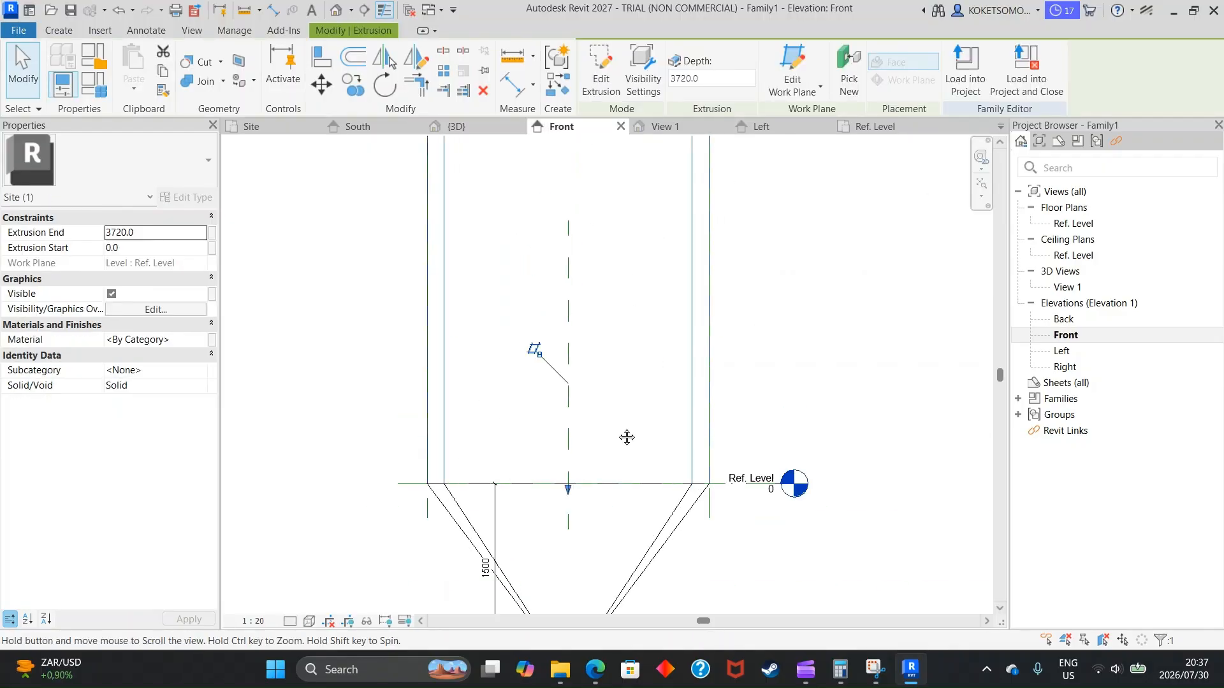
pyautogui.scroll(-2, 629, 437)
pyautogui.moveTo(589, 204); pyautogui.dragTo(612, 373)
pyautogui.press('Escape')
pyautogui.click(612, 379)
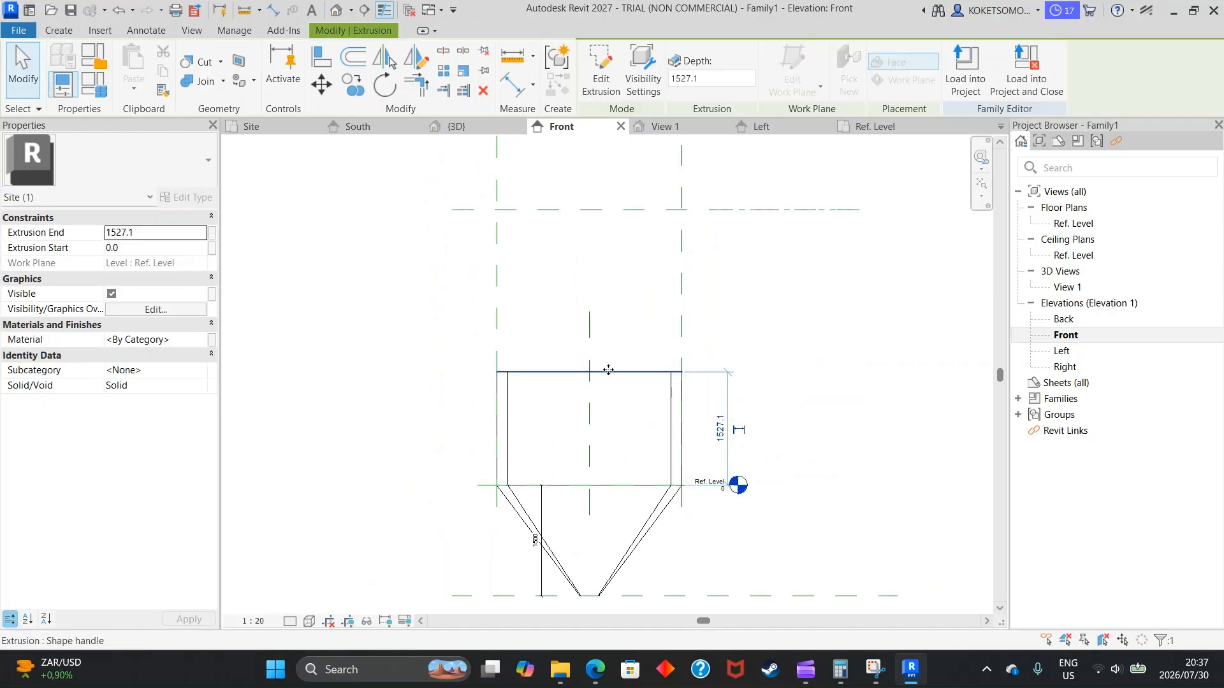
pyautogui.click(717, 428)
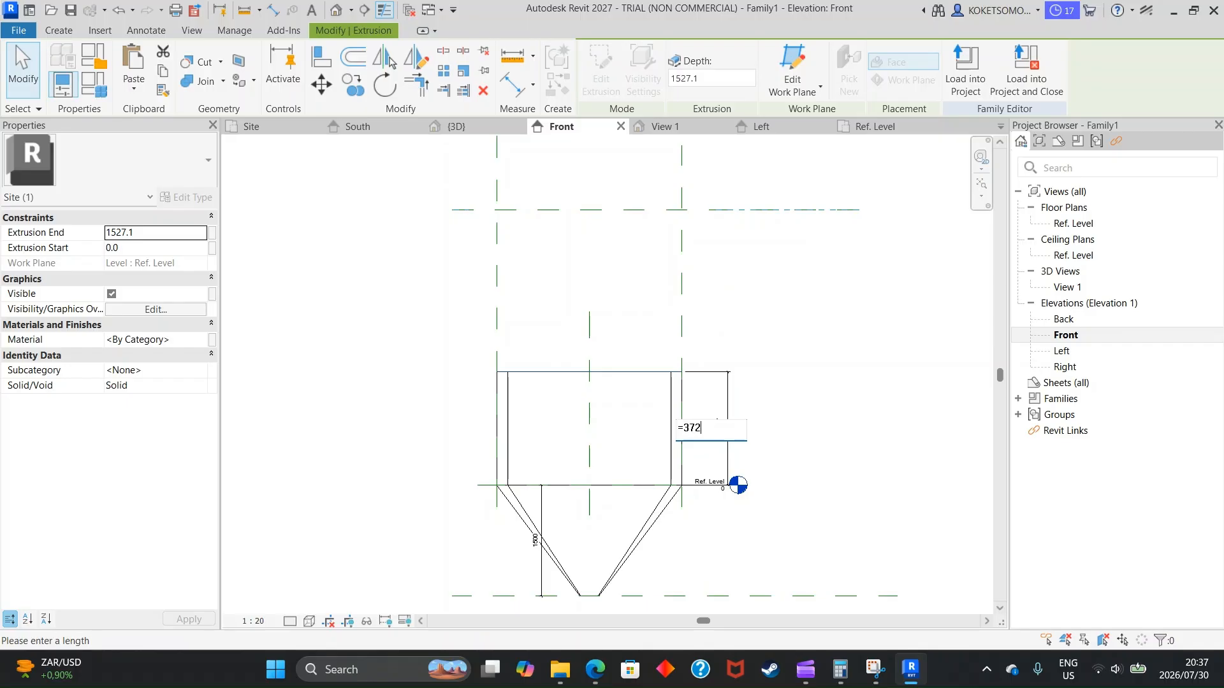
pyautogui.write('=3720/2')
pyautogui.press('Return')
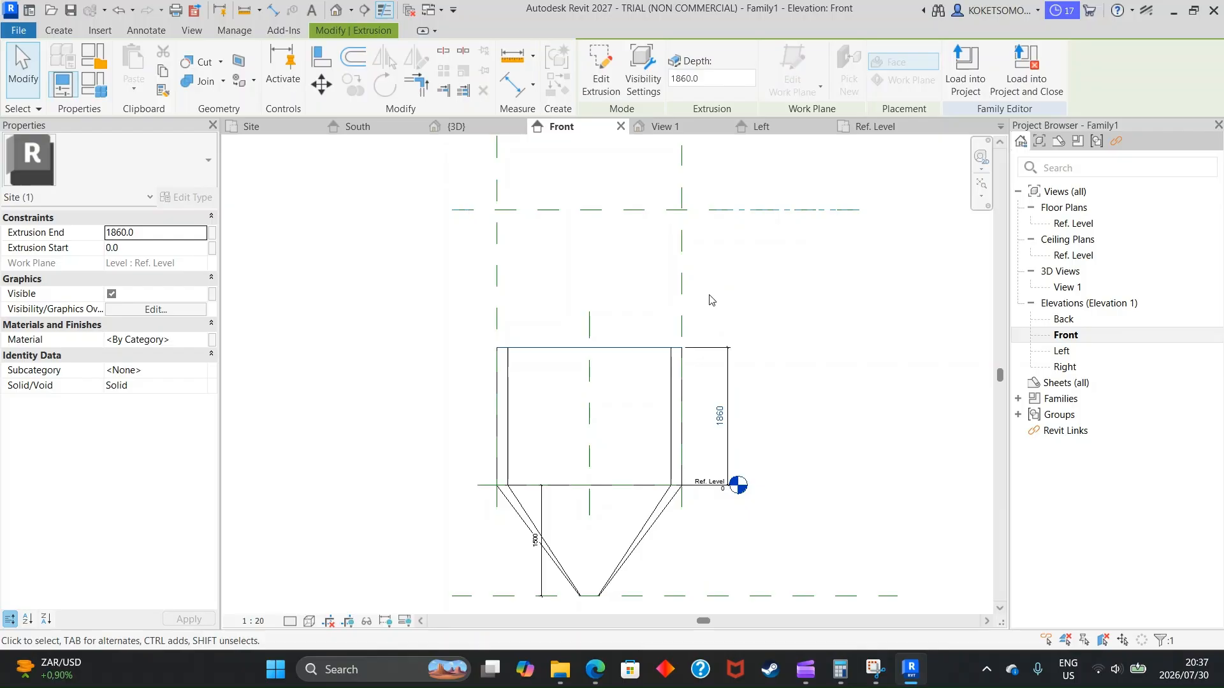
pyautogui.click(711, 299)
# Copy the shortened cylinder straight up from its base at Ref. Level onto its own top edge
pyautogui.click(638, 348)
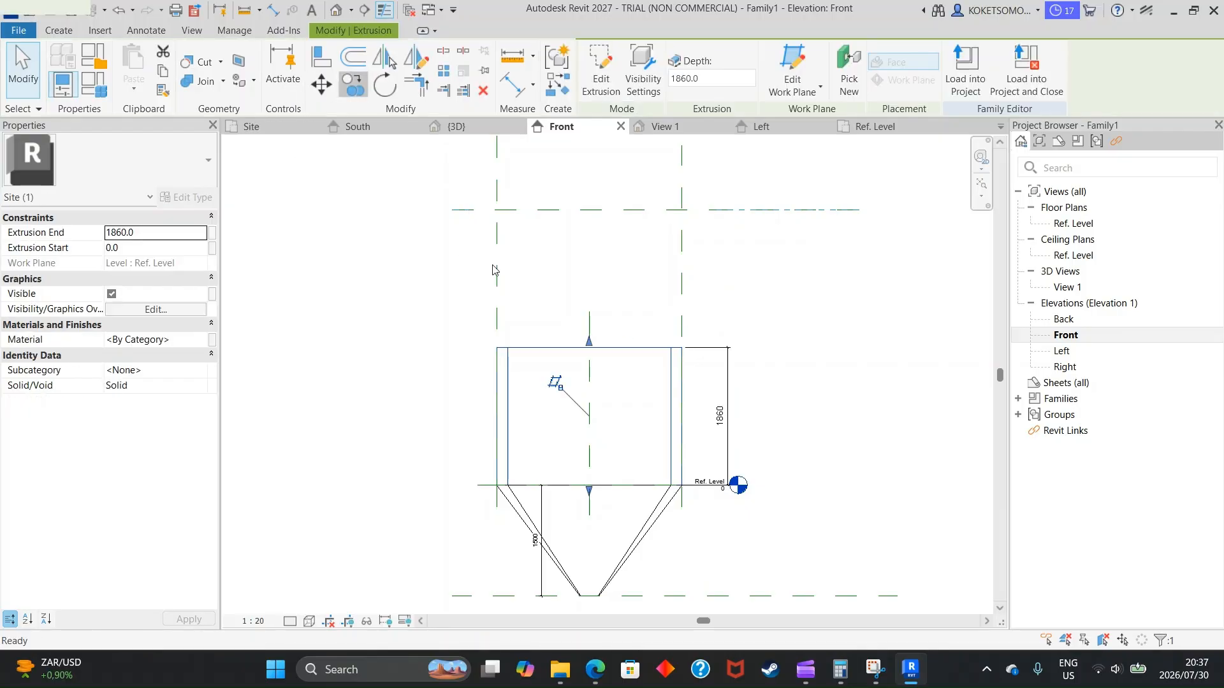
pyautogui.press('c')
pyautogui.press('o')
pyautogui.click(628, 486)
pyautogui.click(597, 83)
pyautogui.click(628, 348)
pyautogui.press('Escape')
pyautogui.press('Escape')
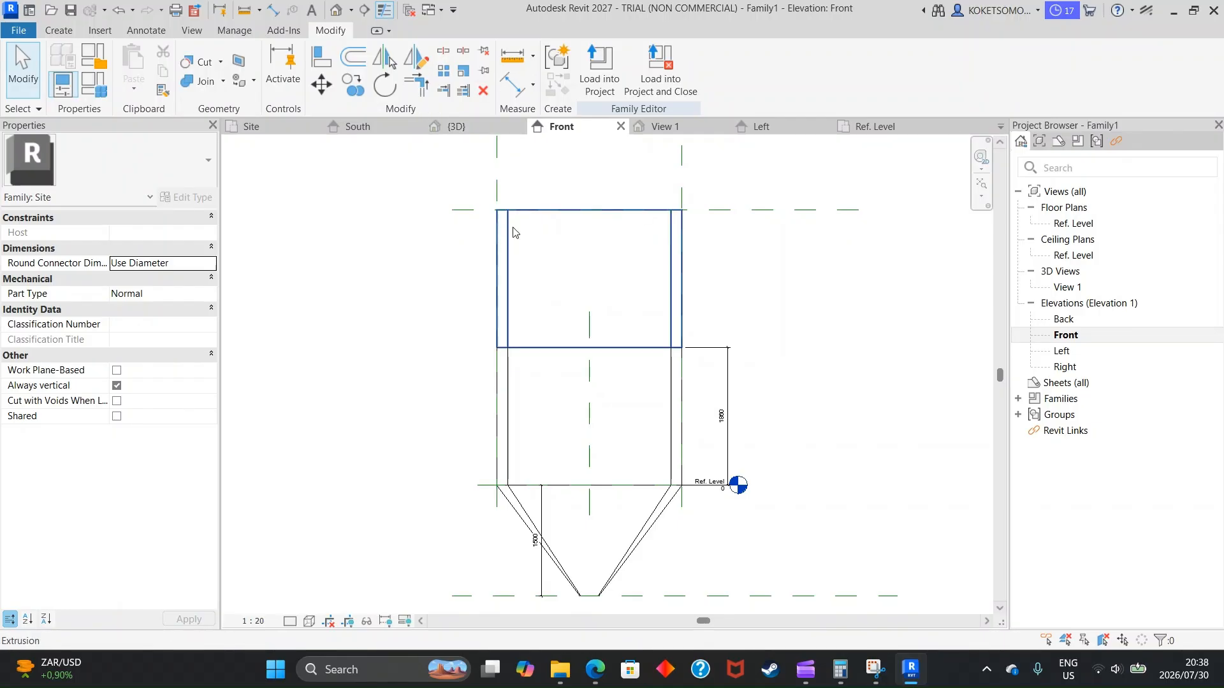
# Draw a horizontal reference plane about 300 mm above the top of the upper cylinder
pyautogui.scroll(1, 561, 213)
pyautogui.scroll(-1, 576, 408)
pyautogui.moveTo(561, 216); pyautogui.dragTo(561, 347, button='middle')
pyautogui.scroll(1, 591, 394)
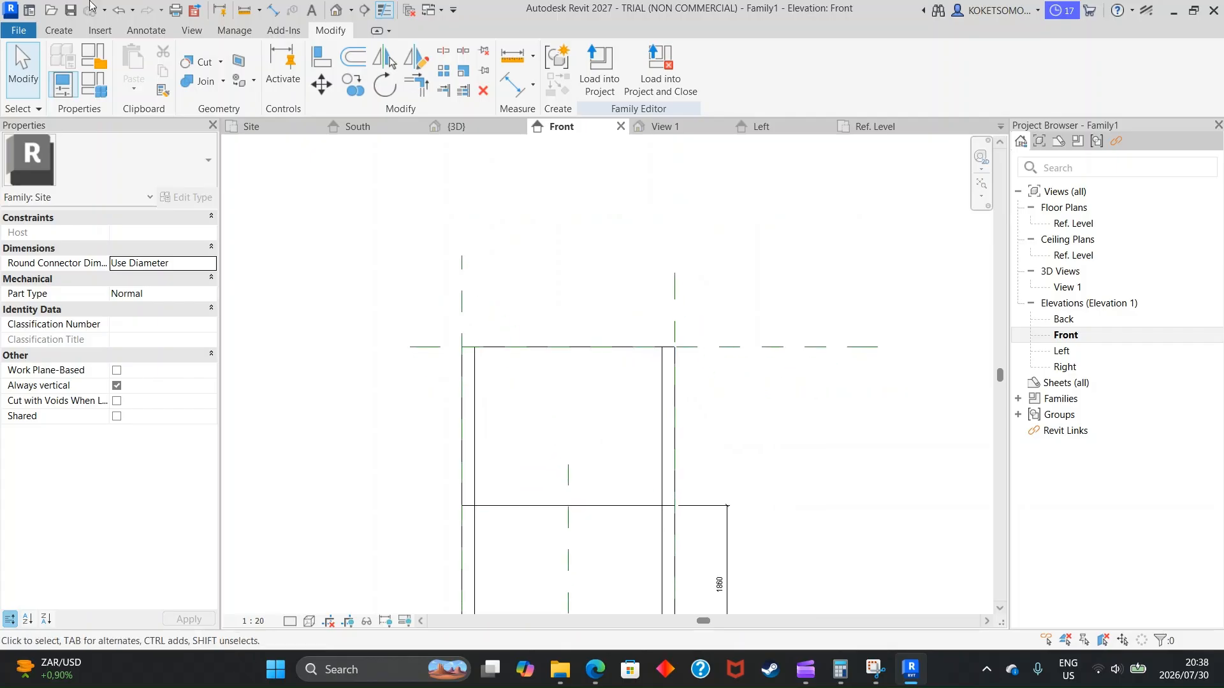
pyautogui.click(64, 30)
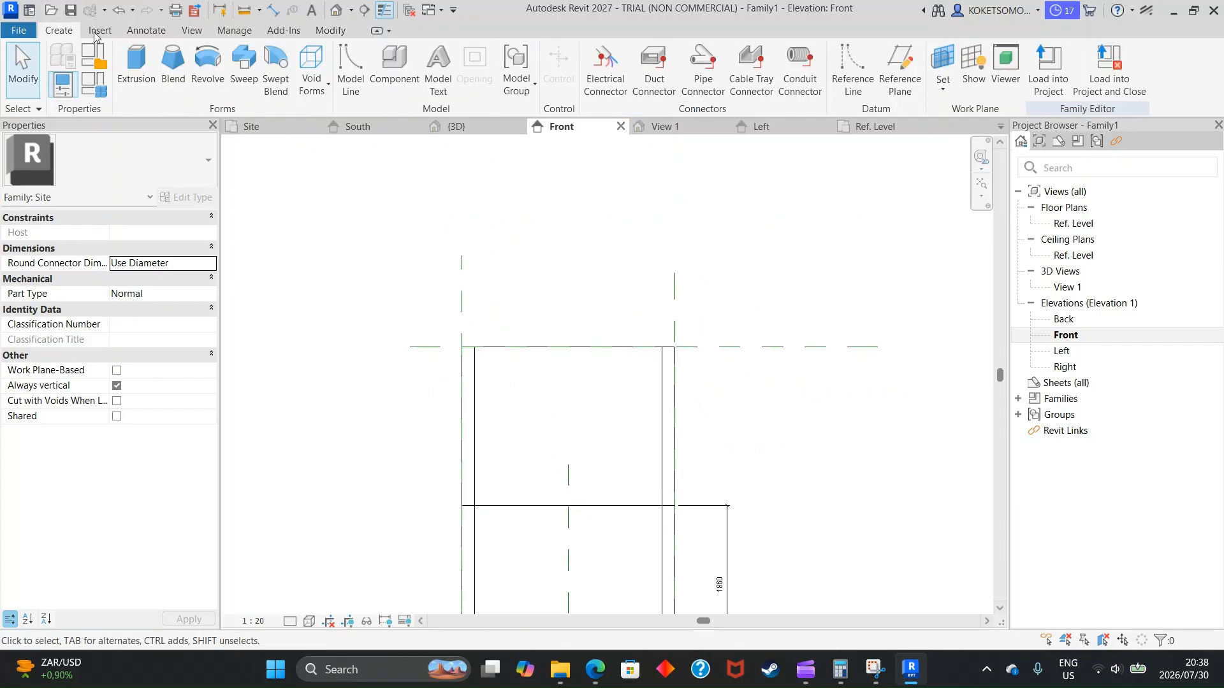
pyautogui.click(900, 67)
pyautogui.click(410, 322)
pyautogui.click(878, 322)
pyautogui.press('Escape')
# Adjust the new reference plane's spacing from the tank top through its temporary dimension
pyautogui.scroll(2, 593, 346)
pyautogui.click(585, 309)
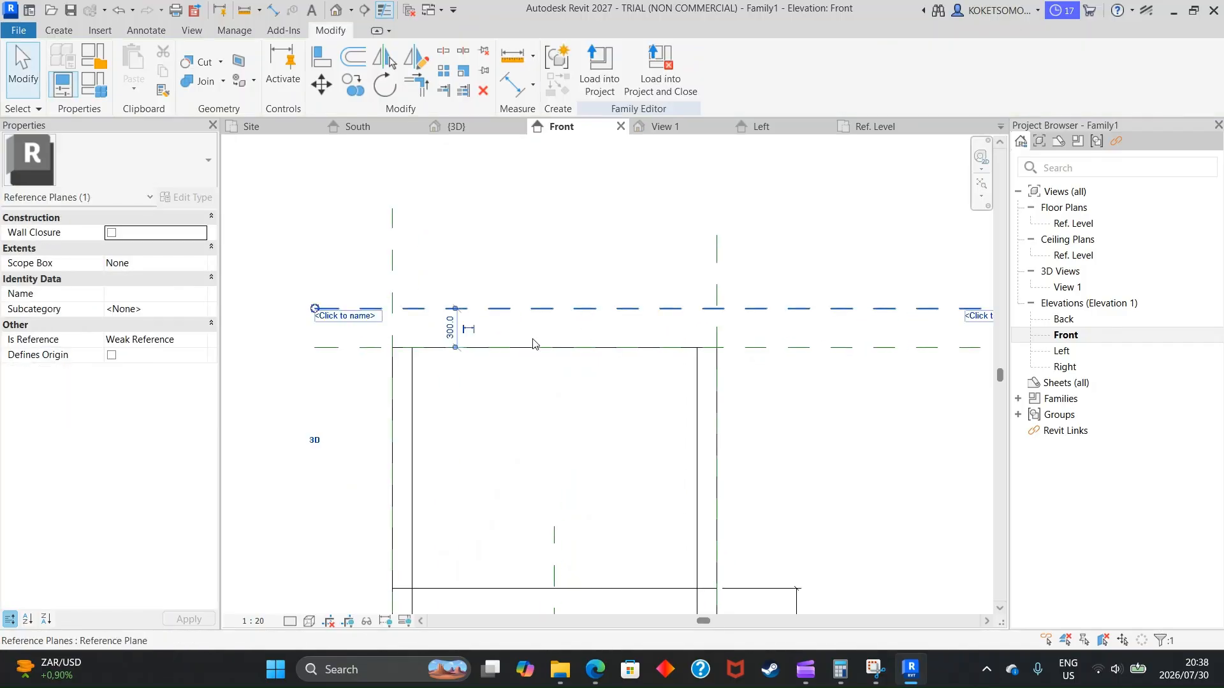
pyautogui.click(451, 327)
pyautogui.press('Return')
pyautogui.scroll(-2, 547, 266)
pyautogui.click(351, 217)
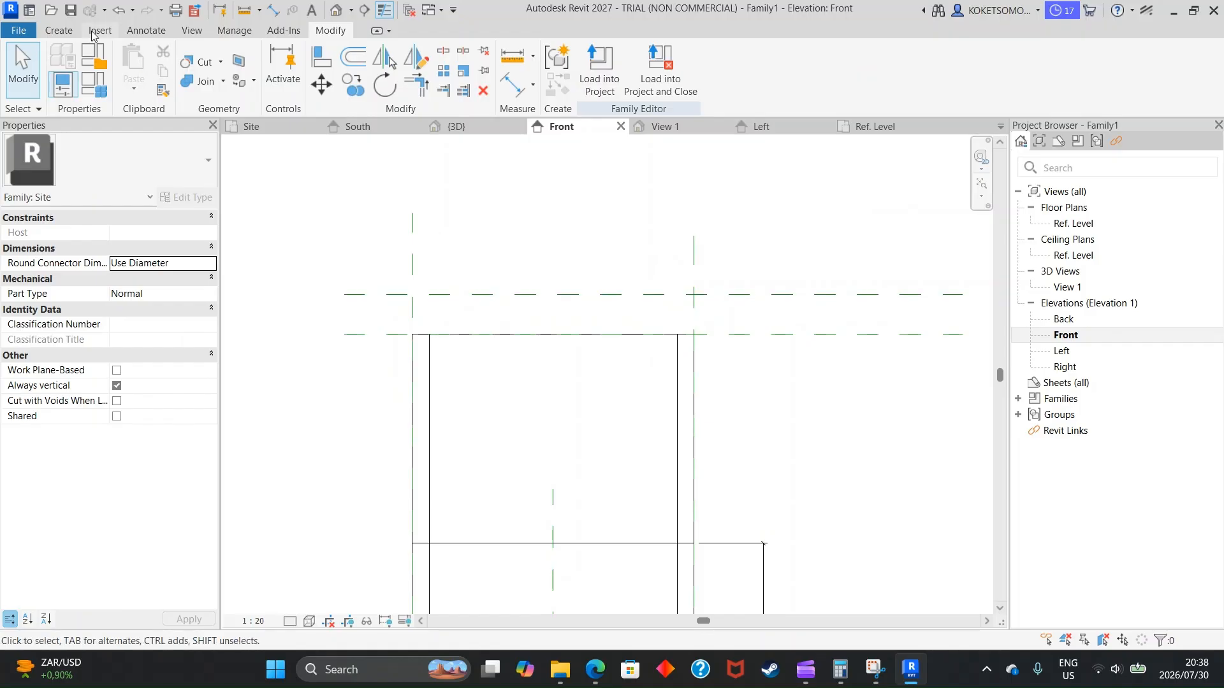
# Start a Revolve and draw its vertical axis on the tank centreline from the tank top to the upper reference plane
pyautogui.click(58, 31)
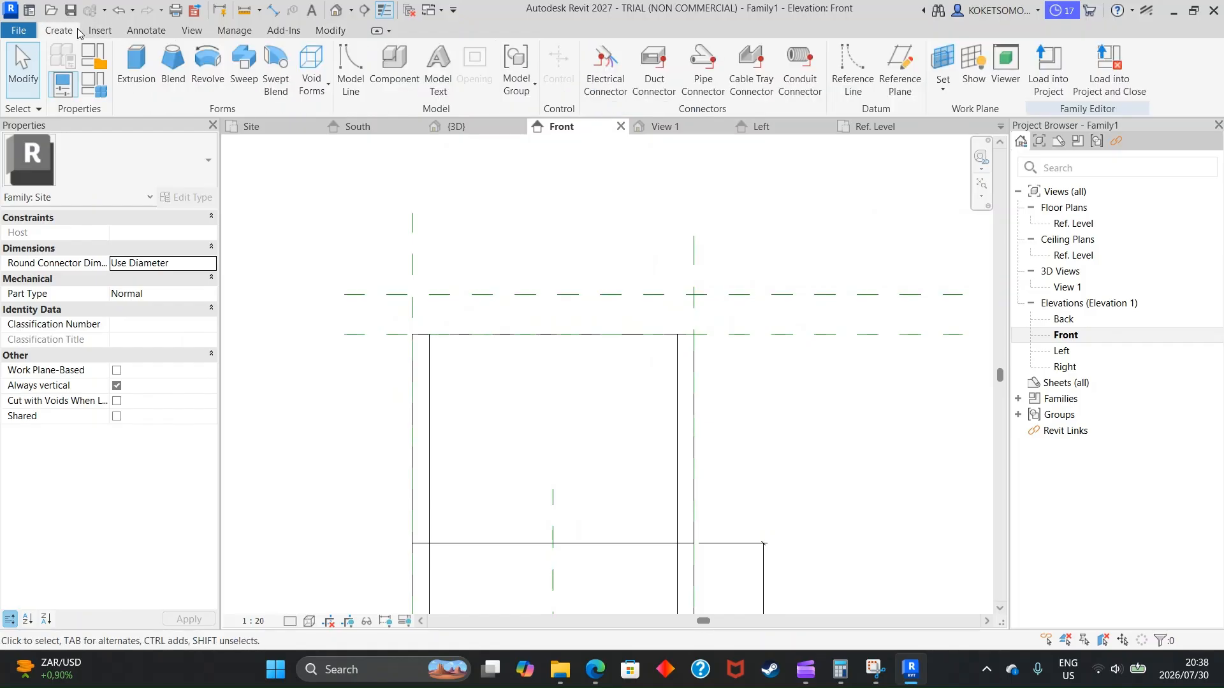
pyautogui.click(208, 93)
pyautogui.scroll(1, 544, 268)
pyautogui.click(646, 80)
pyautogui.click(555, 353)
pyautogui.click(555, 301)
# Sketch the roof's boundary lines: a vertical along the axis, a base out to the tank's outer edge, and a 100 mm vertical edge
pyautogui.click(657, 61)
pyautogui.click(554, 354)
pyautogui.click(554, 301)
pyautogui.click(554, 353)
pyautogui.click(741, 354)
pyautogui.scroll(3, 742, 334)
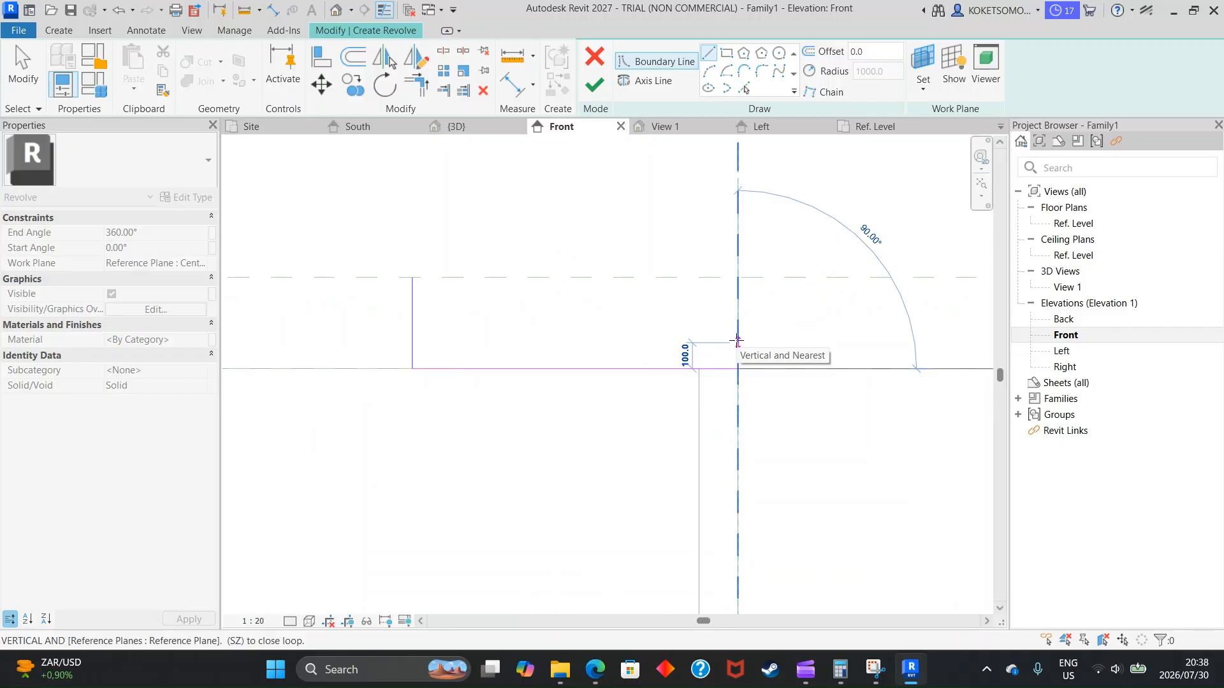
pyautogui.click(736, 341)
pyautogui.press('Escape')
# Close the roof profile with a shallow arc of about 4037 mm radius from the axis top to the outer edge, and finish the revolve
pyautogui.click(712, 74)
pyautogui.click(413, 278)
pyautogui.click(738, 343)
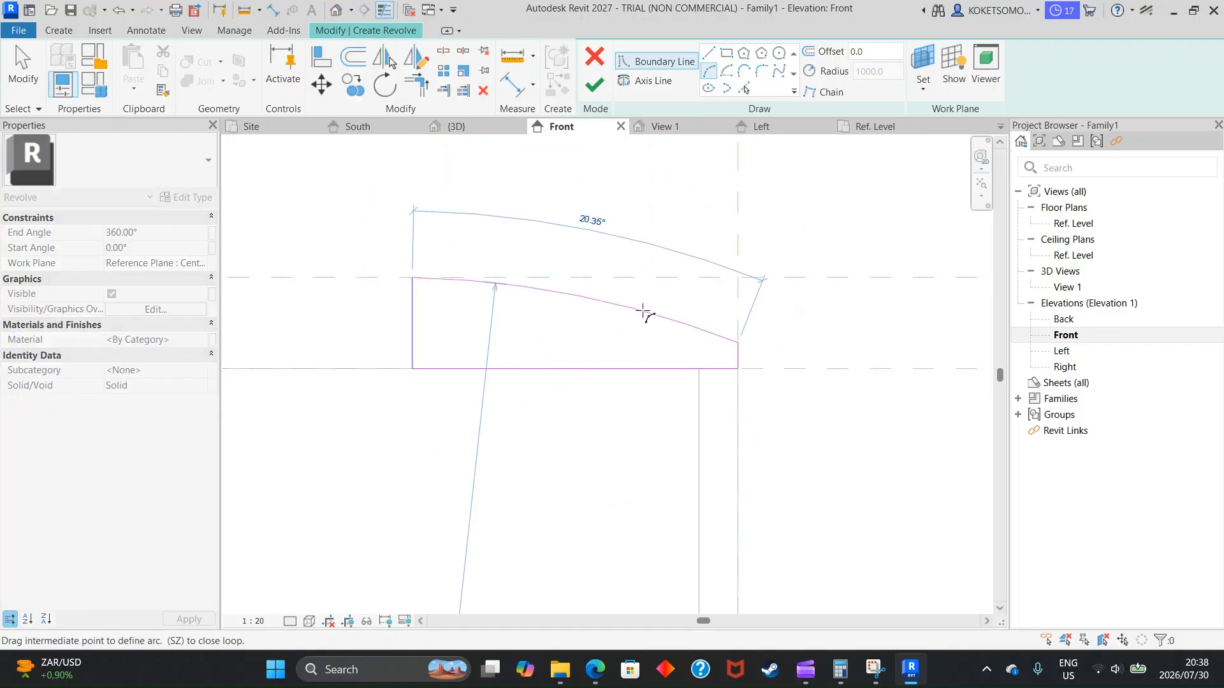
pyautogui.click(636, 312)
pyautogui.scroll(-2, 593, 287)
pyautogui.scroll(-2, 615, 328)
pyautogui.press('Escape')
pyautogui.click(602, 319)
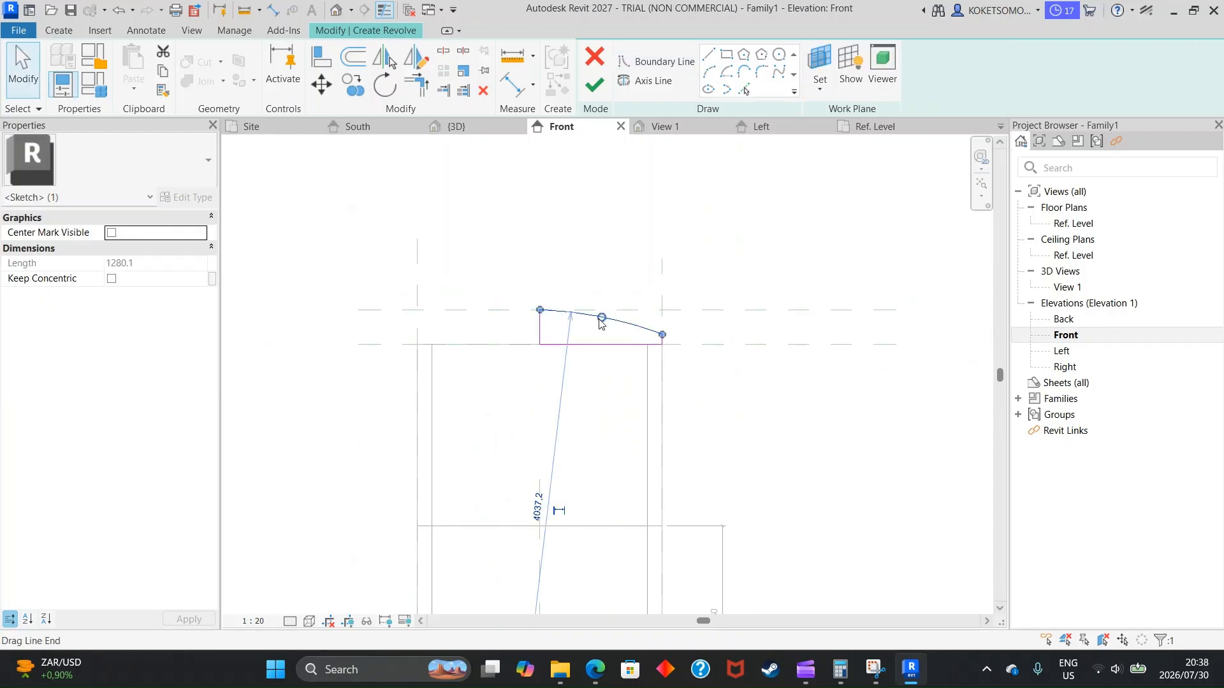
pyautogui.scroll(2, 615, 319)
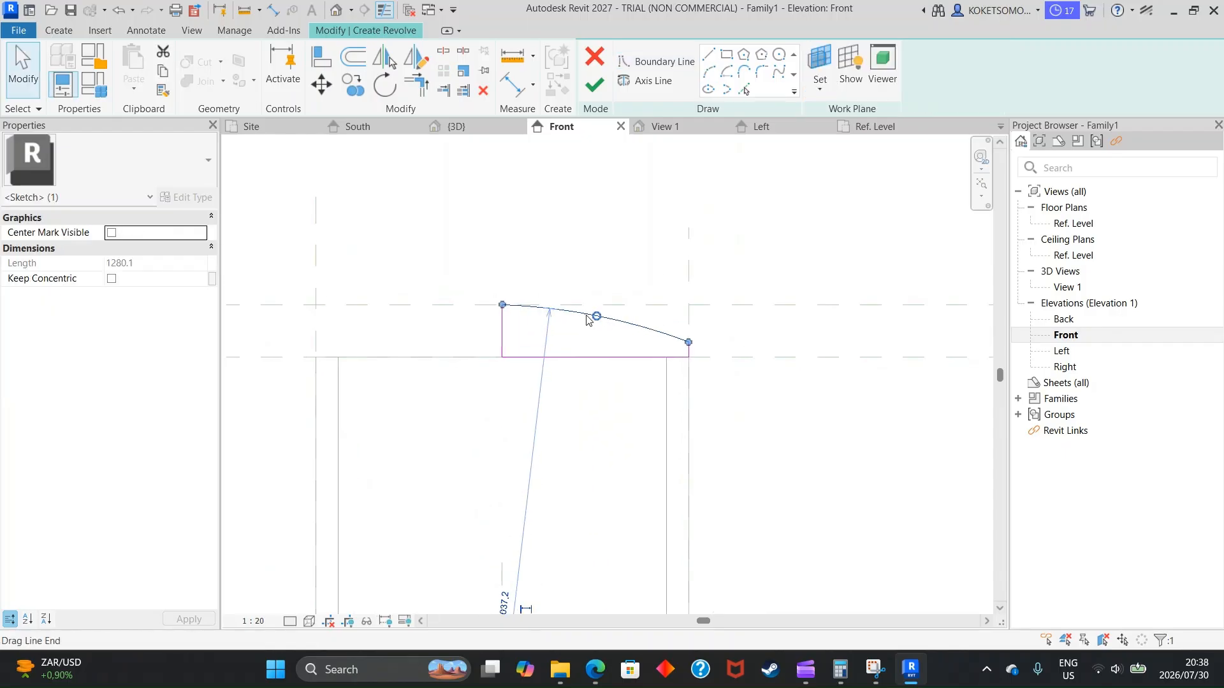
pyautogui.press('Escape')
pyautogui.scroll(1, 557, 329)
pyautogui.scroll(1, 557, 328)
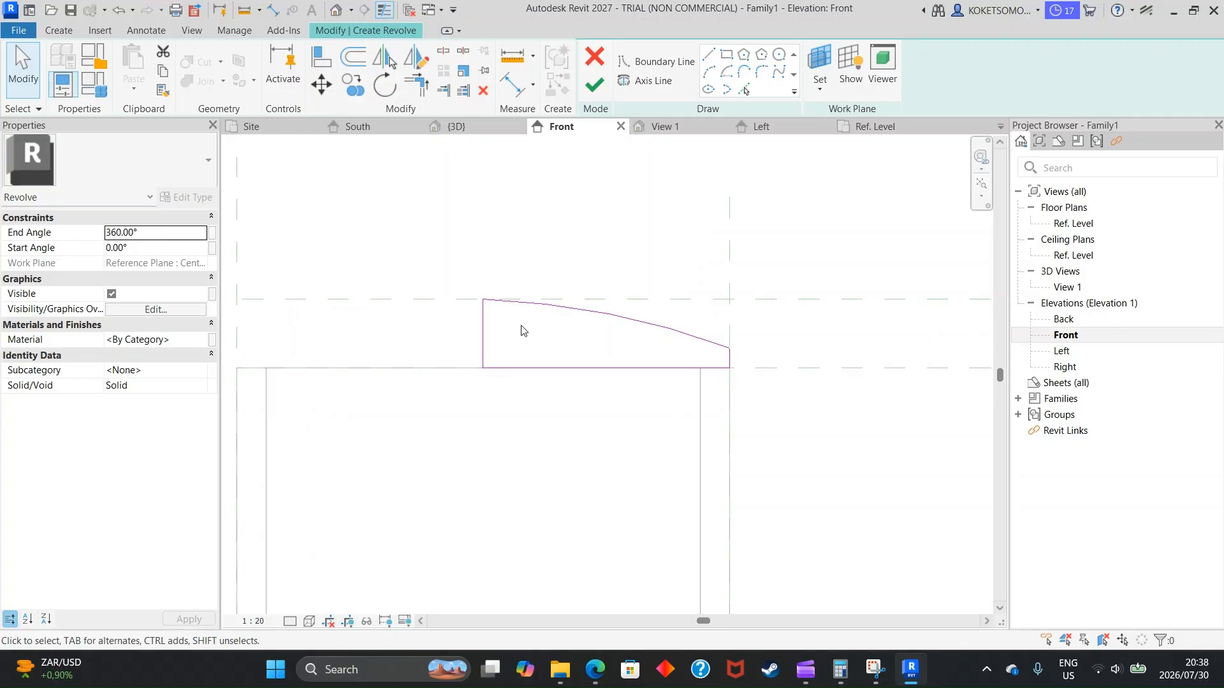
pyautogui.click(594, 85)
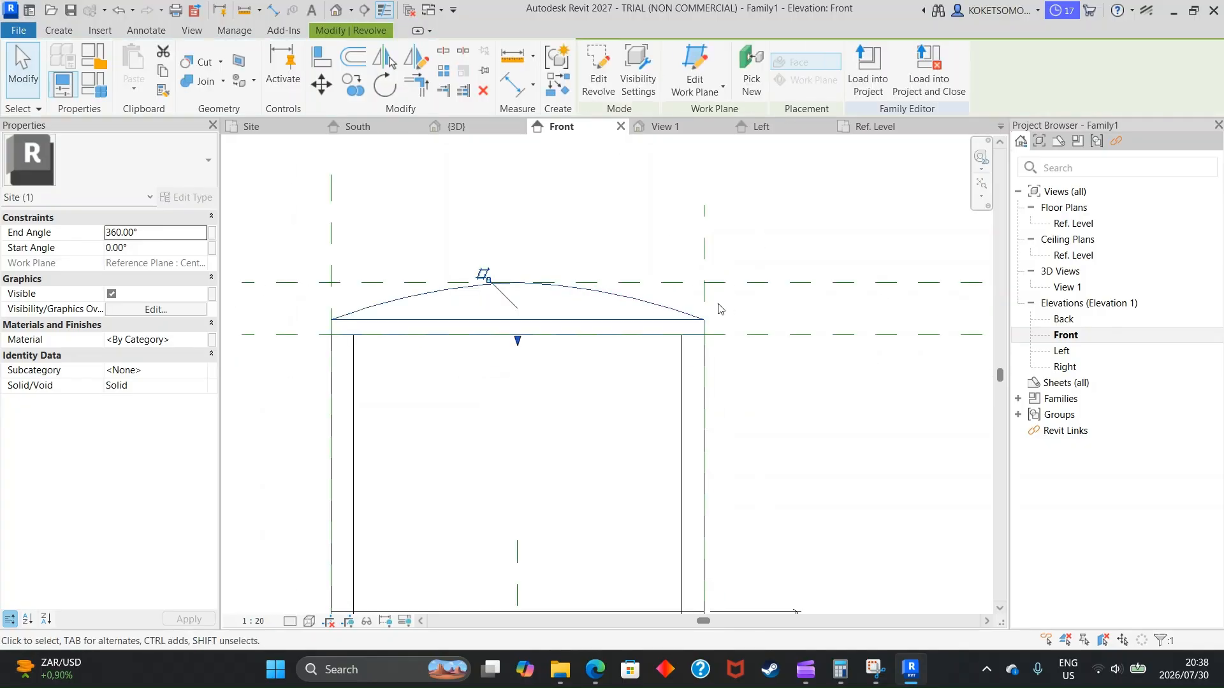
# In View 1, assign the Aluminum 7075 material to the domed roof and both cylinder sections
pyautogui.click(669, 126)
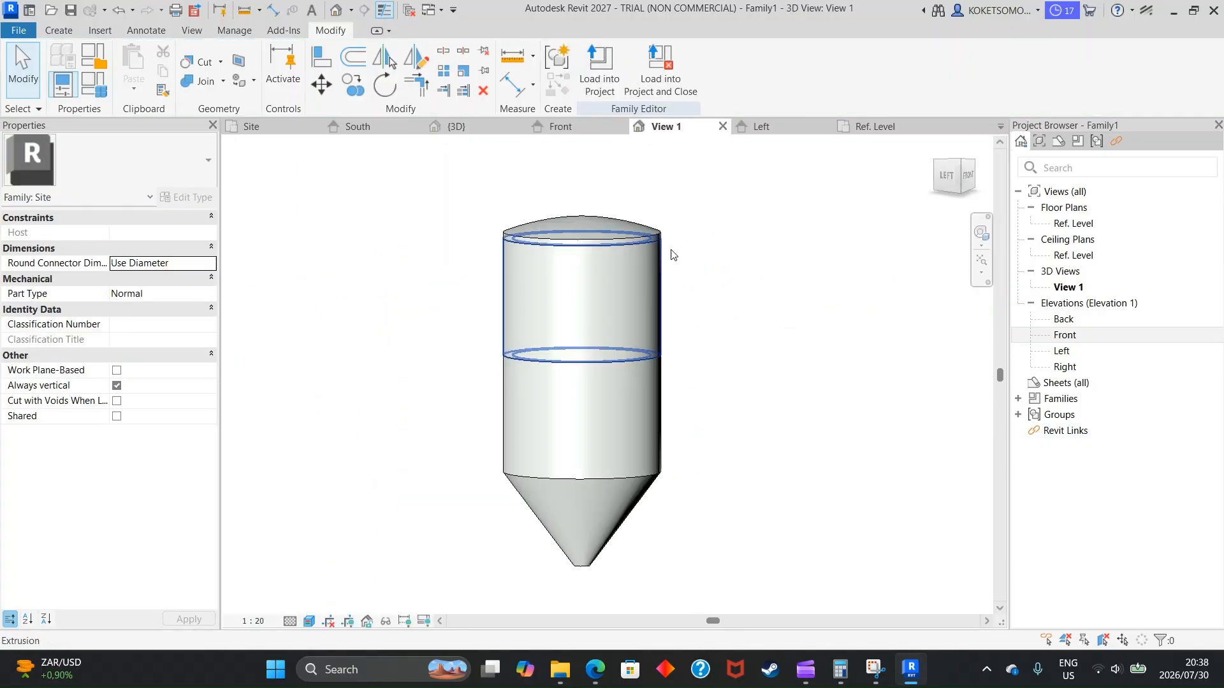
pyautogui.keyDown('shift'); pyautogui.moveTo(688, 365); pyautogui.dragTo(643, 305, button='middle'); pyautogui.keyUp('shift')
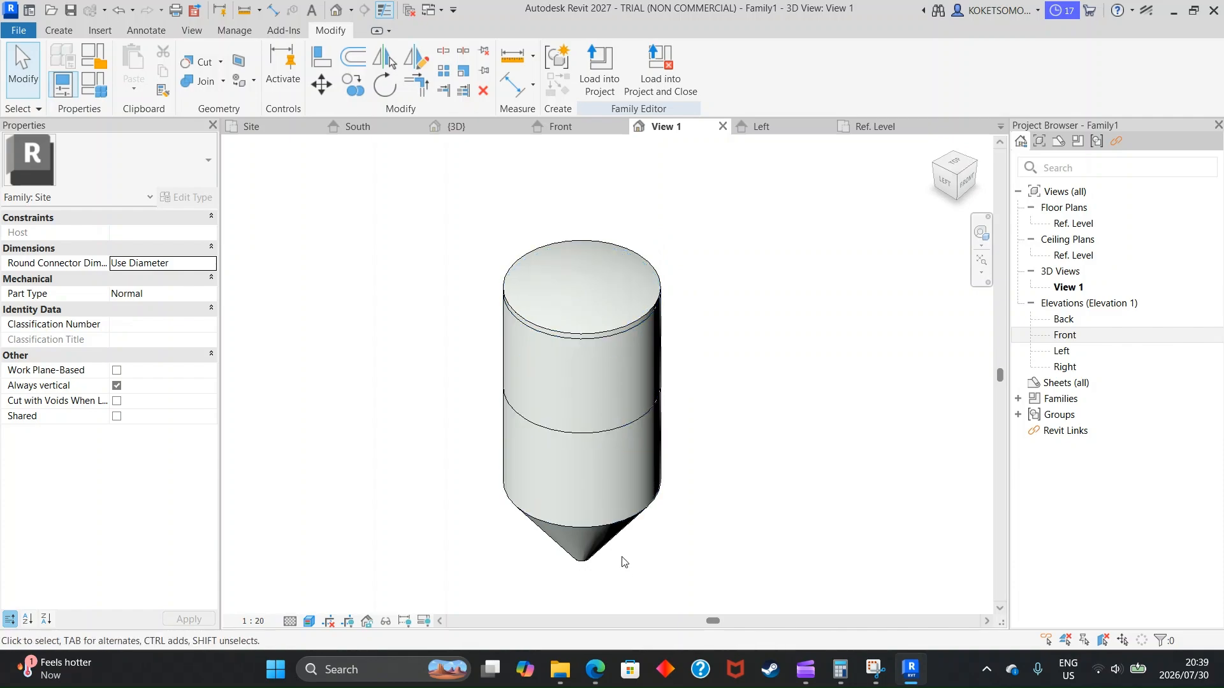
pyautogui.click(650, 304)
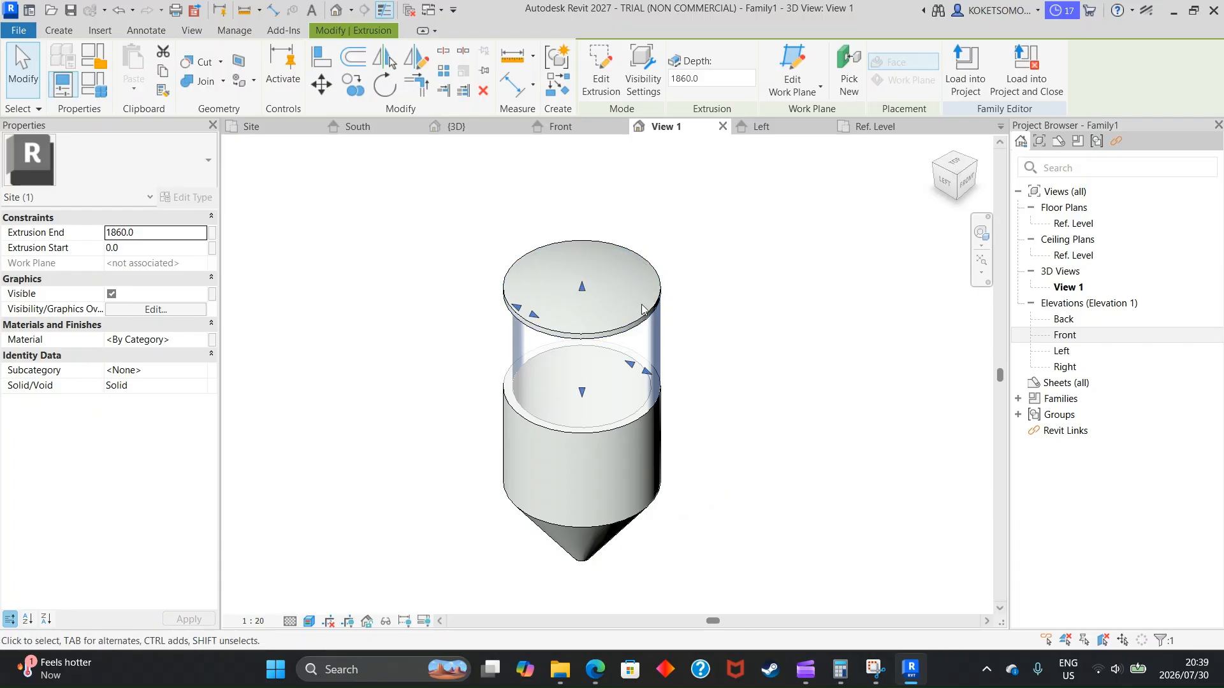
pyautogui.click(655, 274)
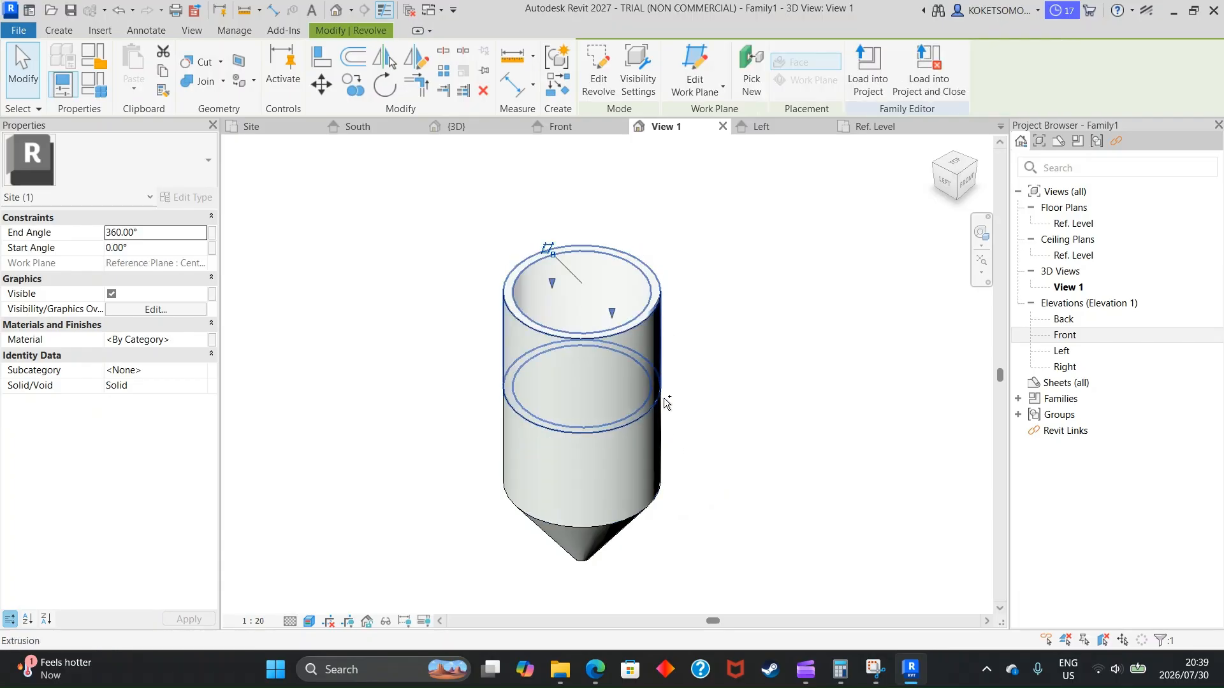
pyautogui.keyDown('ctrl'); pyautogui.click(663, 402); pyautogui.keyUp('ctrl')
pyautogui.keyDown('ctrl'); pyautogui.click(661, 433); pyautogui.keyUp('ctrl')
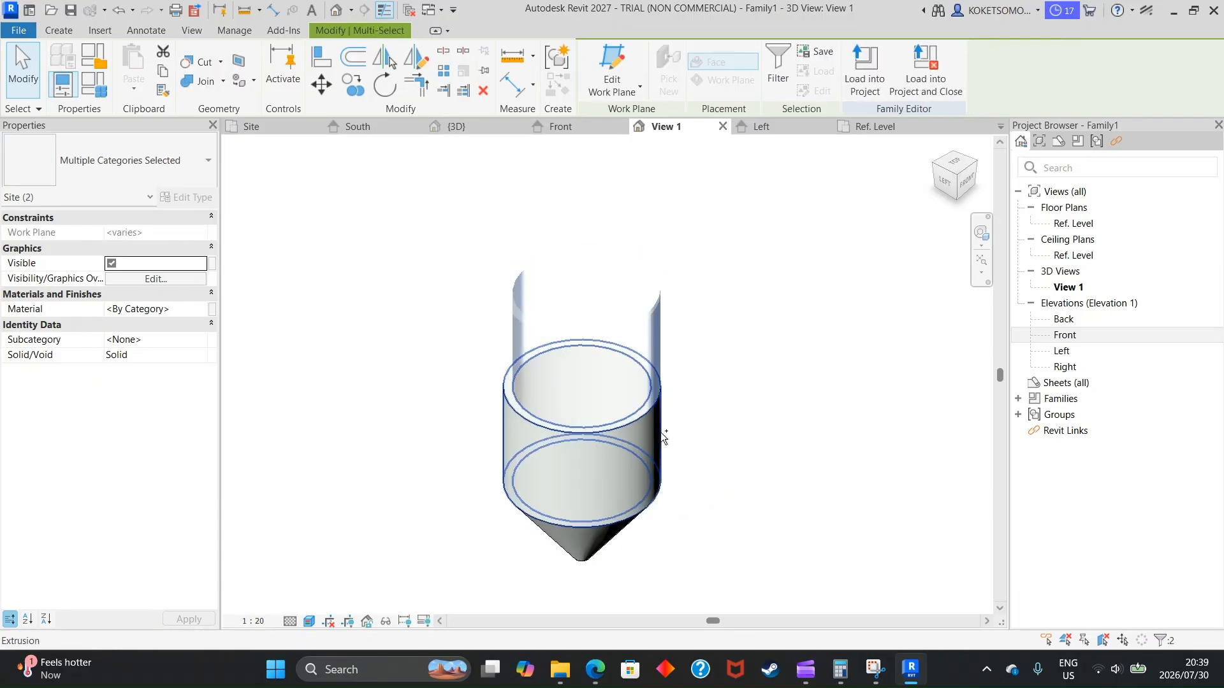
pyautogui.click(206, 310)
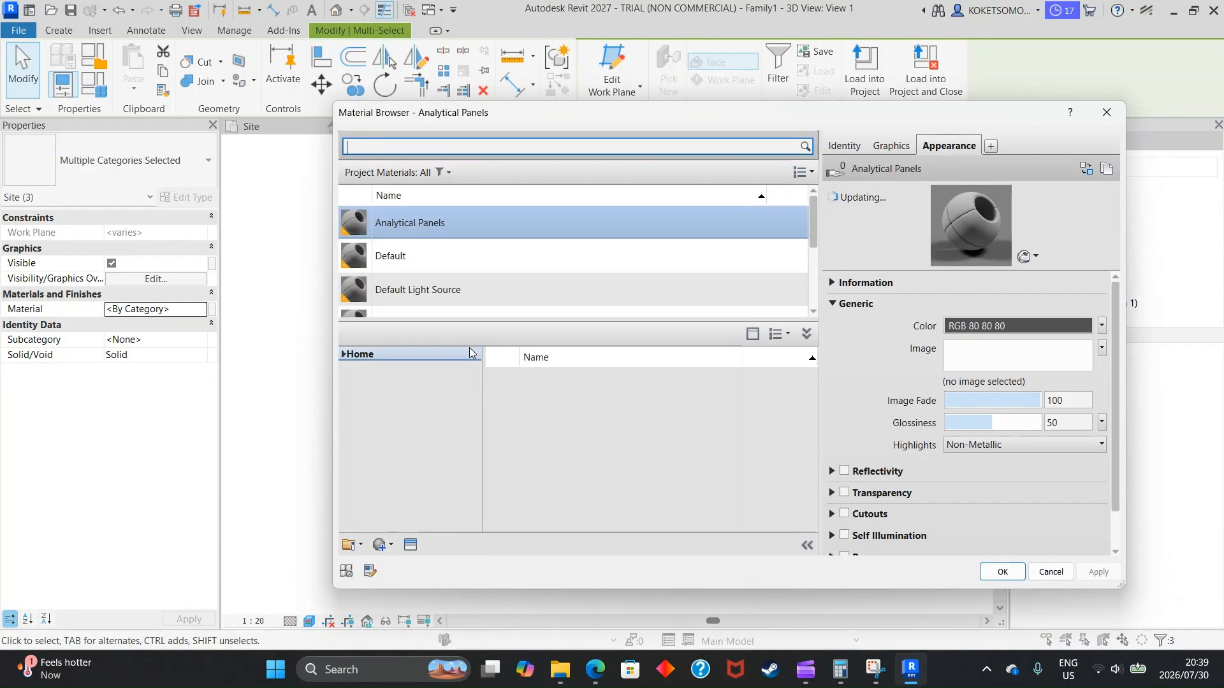
pyautogui.write('UM')
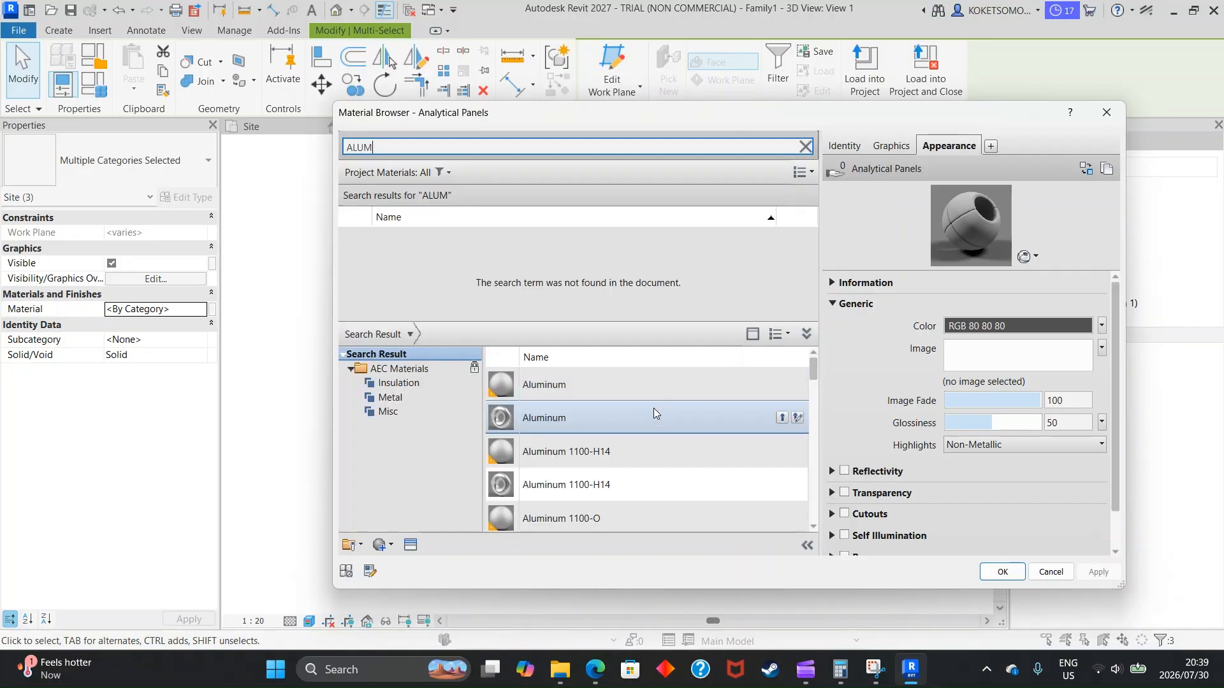
pyautogui.scroll(-1, 763, 468)
pyautogui.scroll(-4, 750, 491)
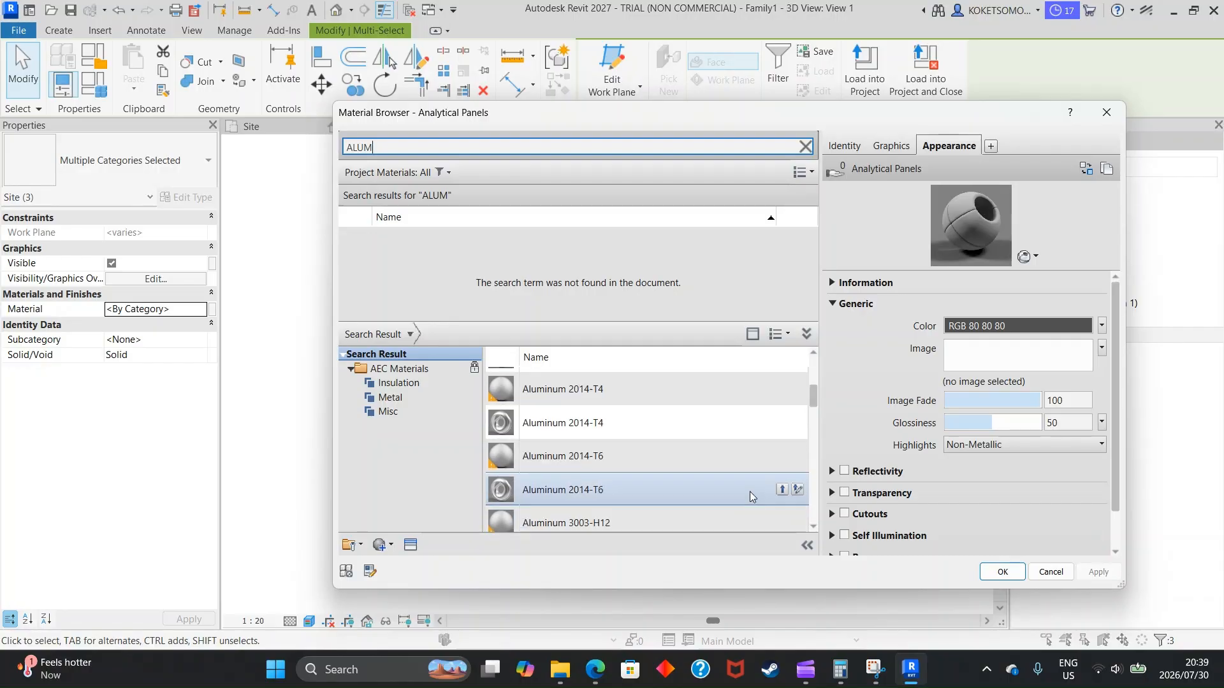
pyautogui.scroll(1, 741, 461)
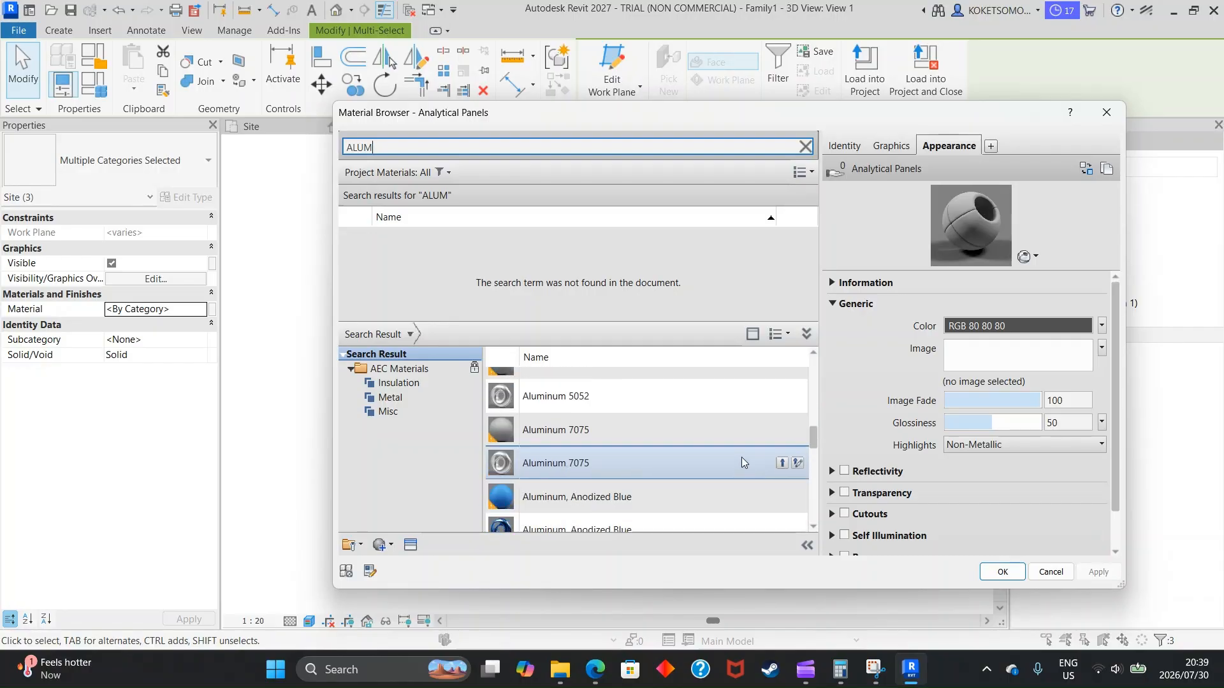
pyautogui.click(782, 431)
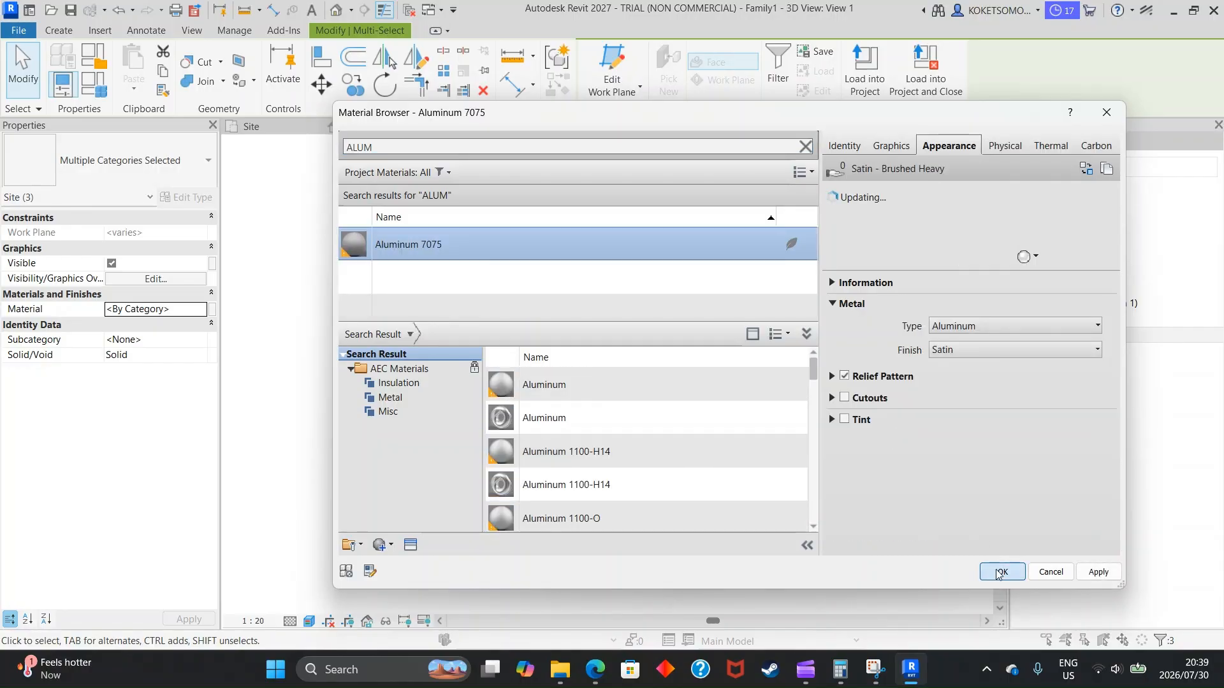
pyautogui.click(1000, 574)
pyautogui.click(794, 441)
pyautogui.keyDown('shift'); pyautogui.moveTo(794, 441); pyautogui.dragTo(737, 404, button='middle'); pyautogui.keyUp('shift')
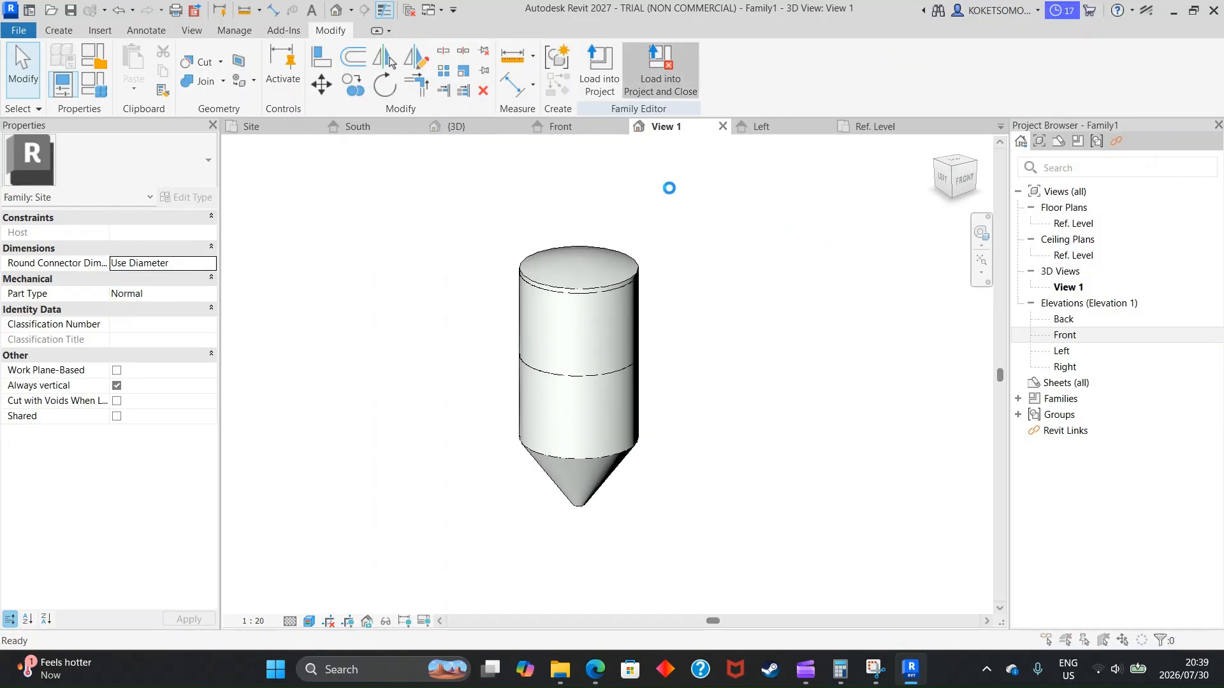
# Load the tank family into the project, closing it without saving, and place it midway between the four columns in the Site plan
pyautogui.click(660, 70)
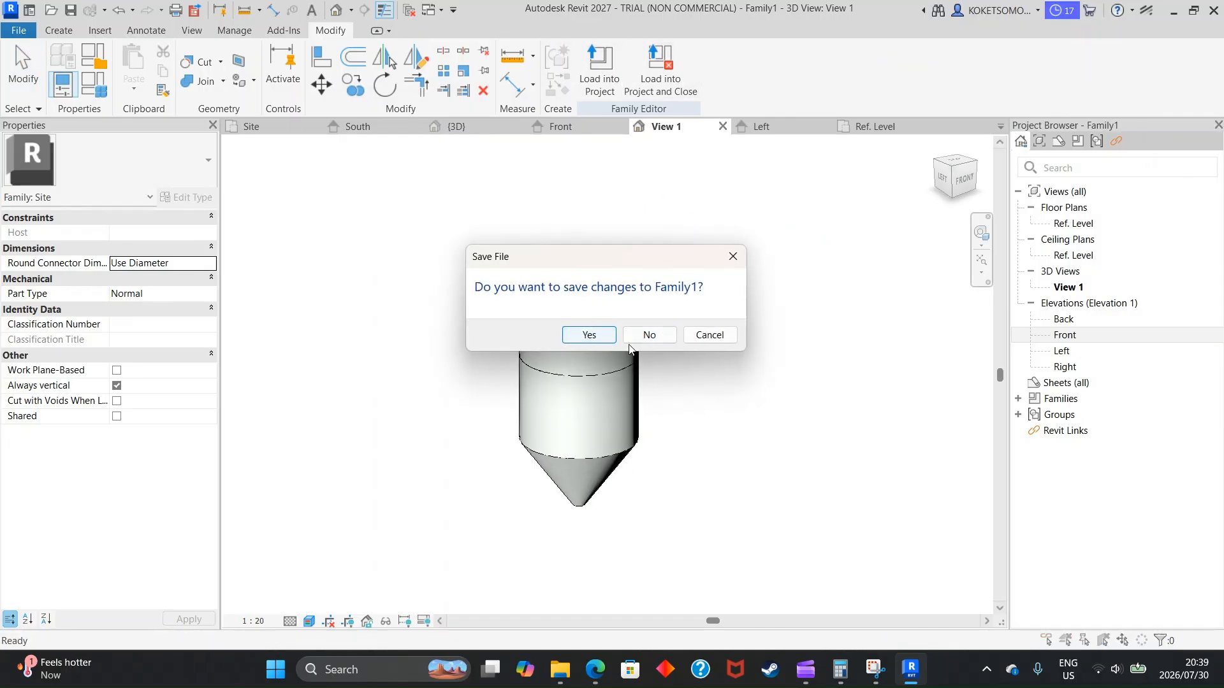
pyautogui.click(648, 334)
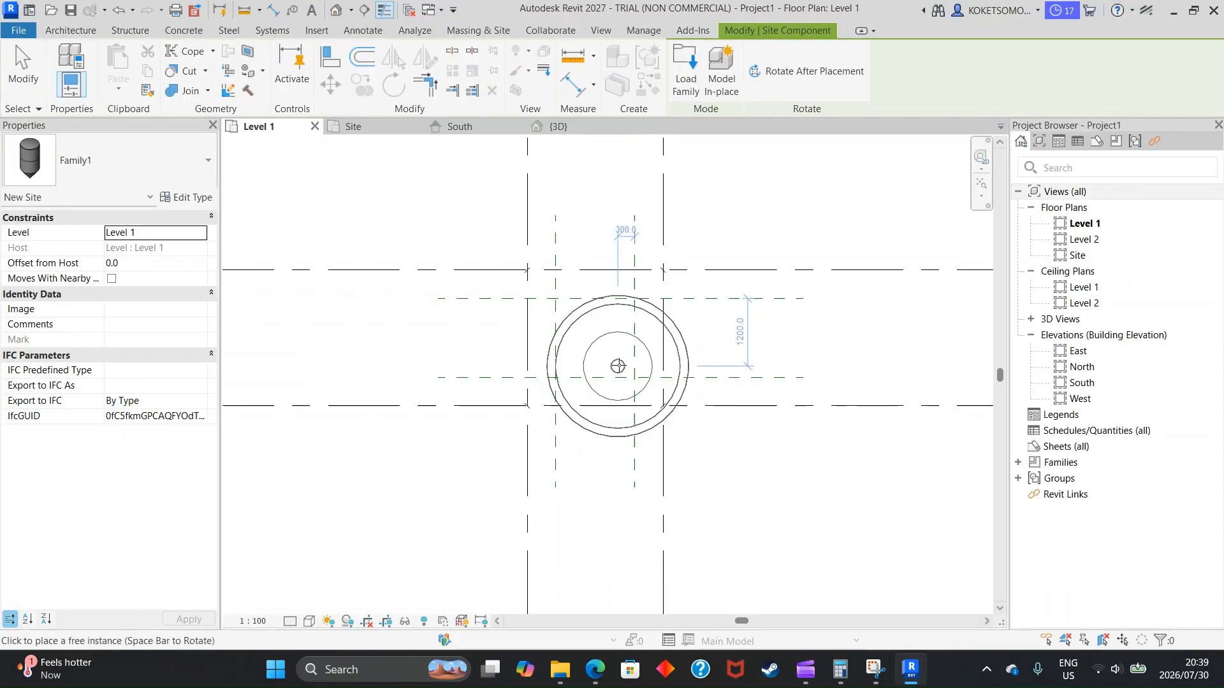
pyautogui.click(377, 126)
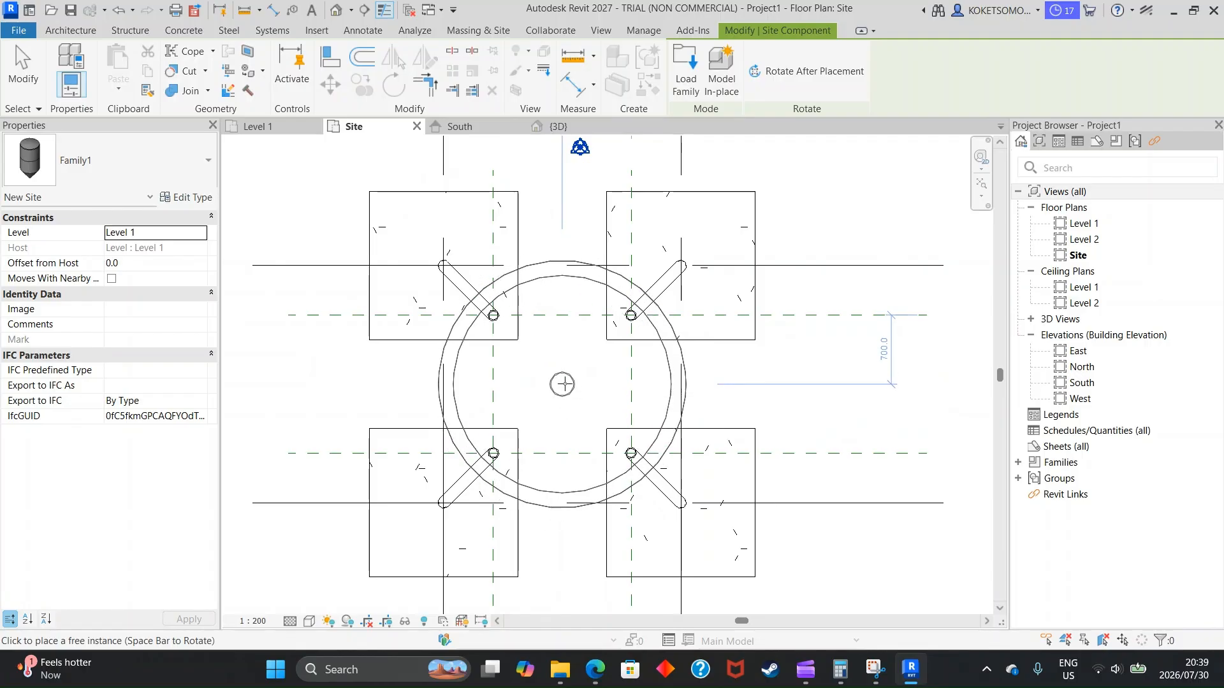
pyautogui.click(565, 385)
pyautogui.press('Escape')
# In the South elevation, set the detail level to Fine and move the tank straight up to a 2500 mm offset from Level 1
pyautogui.click(458, 127)
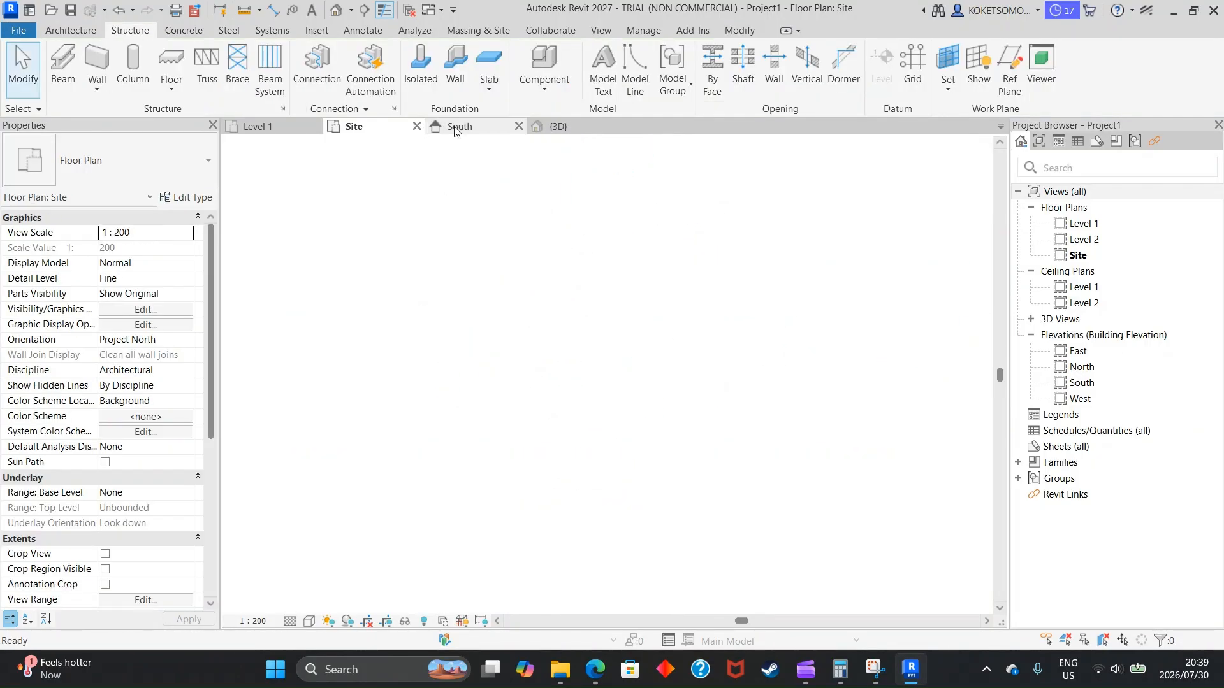
pyautogui.scroll(2, 570, 357)
pyautogui.click(294, 618)
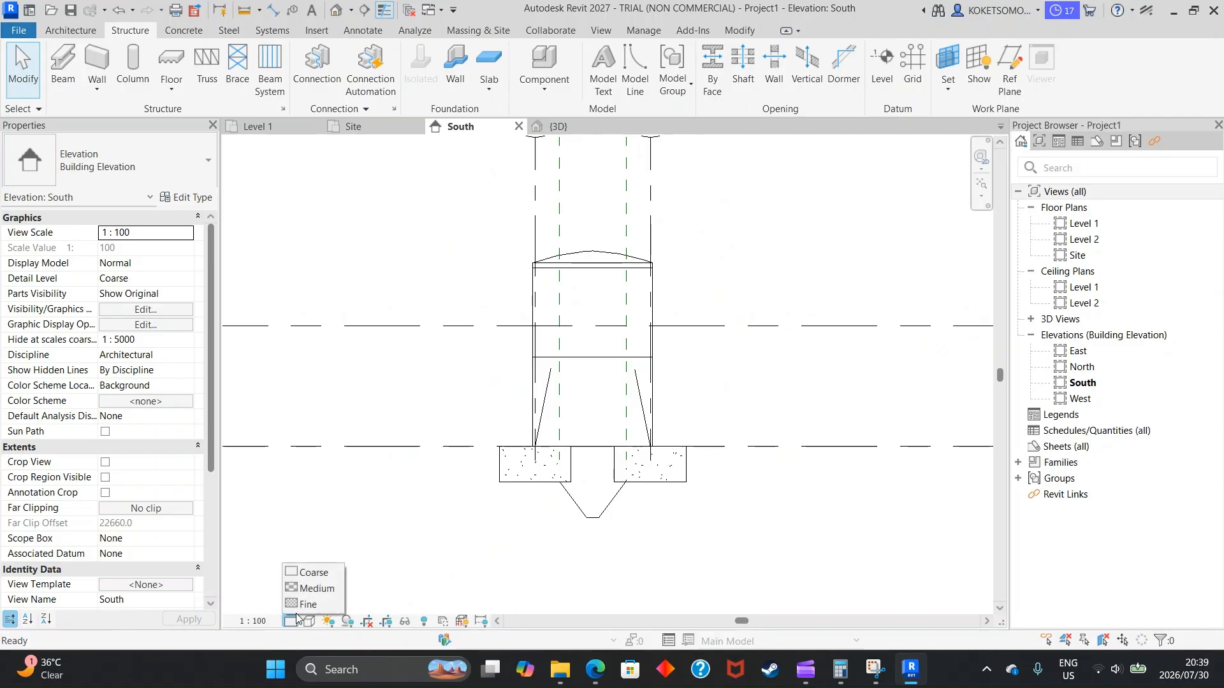
pyautogui.click(305, 605)
pyautogui.click(554, 429)
pyautogui.press('m')
pyautogui.press('v')
pyautogui.click(594, 518)
pyautogui.scroll(3, 594, 519)
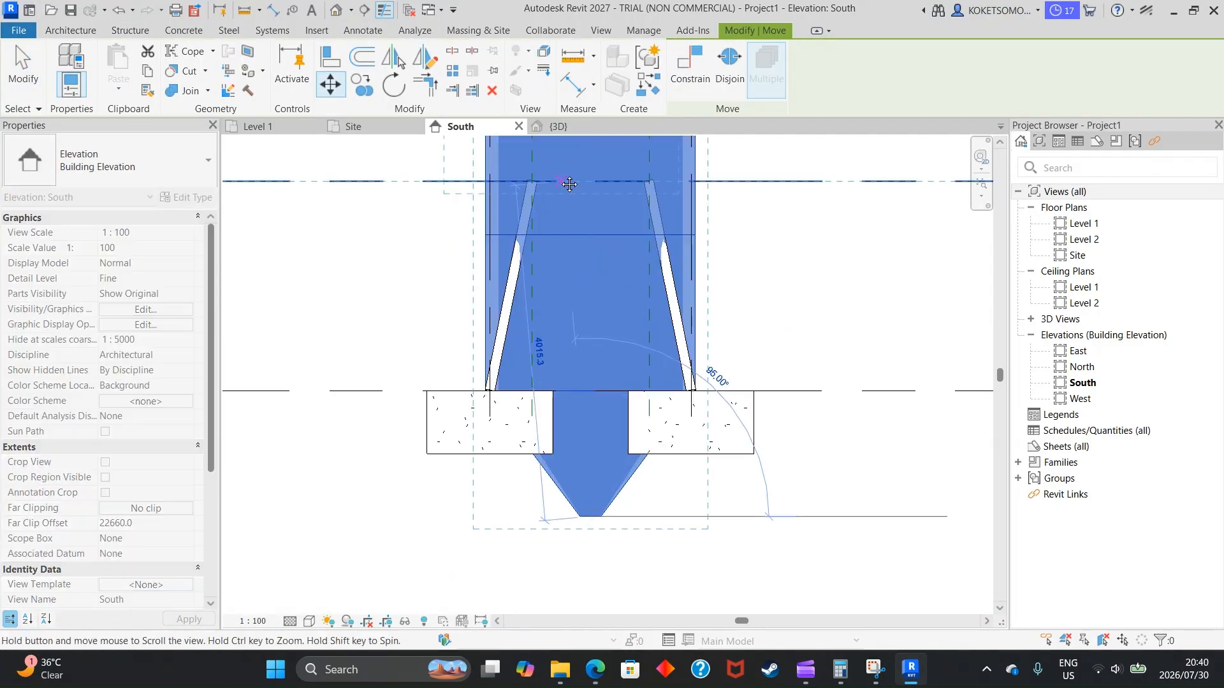
pyautogui.moveTo(560, 179); pyautogui.dragTo(562, 379, button='middle')
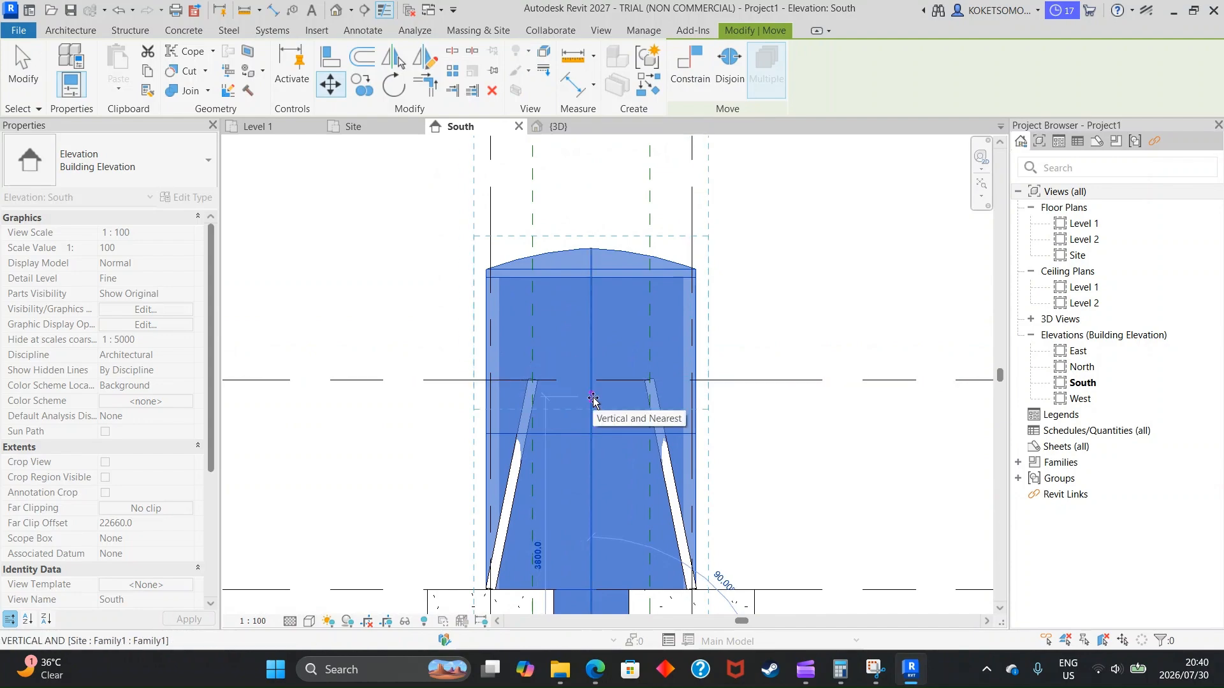
pyautogui.click(591, 507)
pyautogui.scroll(-2, 590, 376)
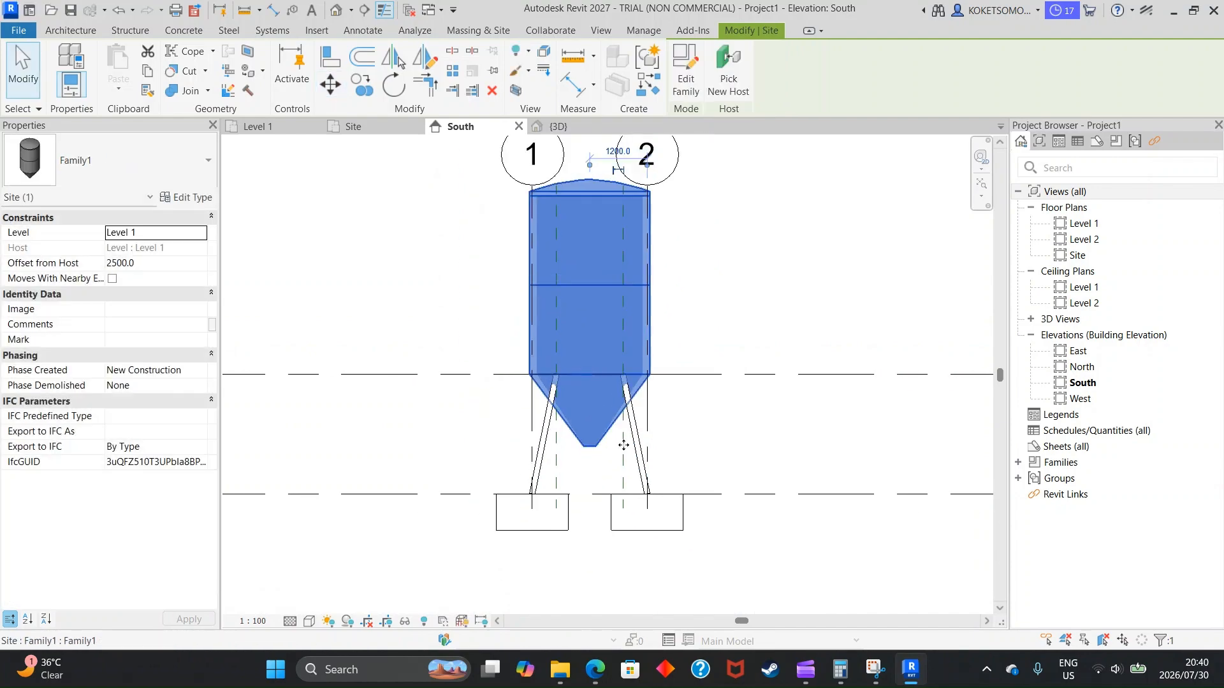
pyautogui.scroll(2, 623, 447)
pyautogui.press('Escape')
# Add an aligned dimension between the tank's lower tip and Level 1, placed beside the structure
pyautogui.click(272, 9)
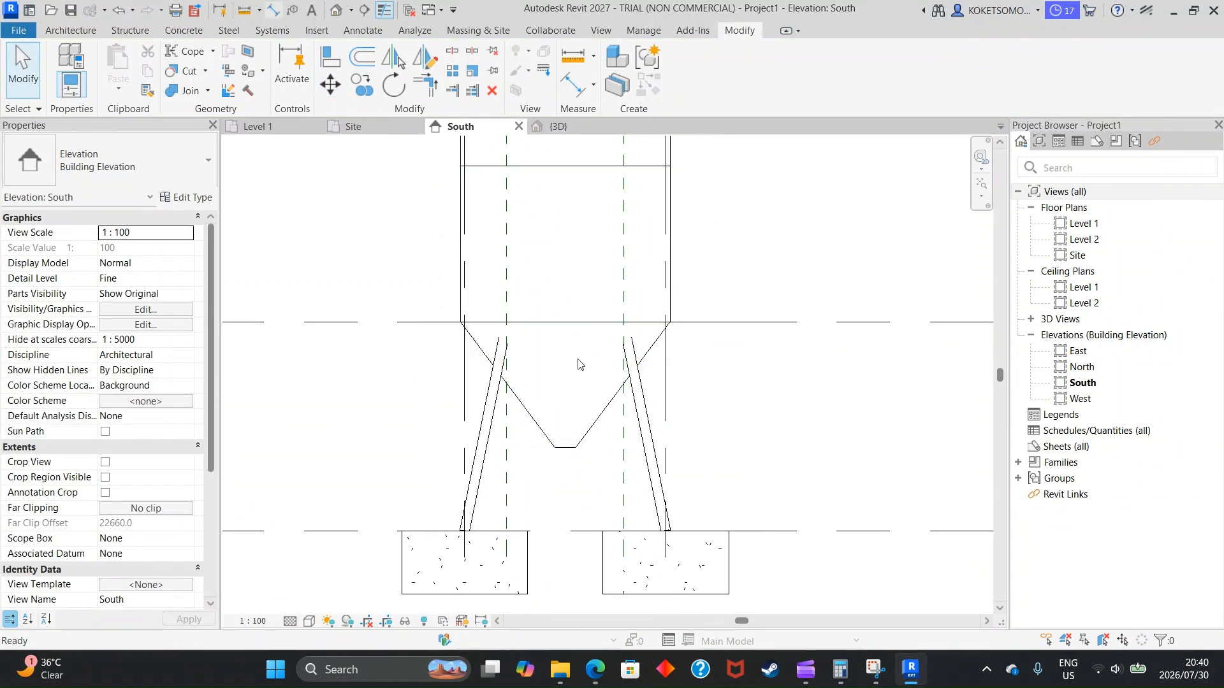
pyautogui.click(583, 454)
pyautogui.click(595, 531)
pyautogui.click(838, 475)
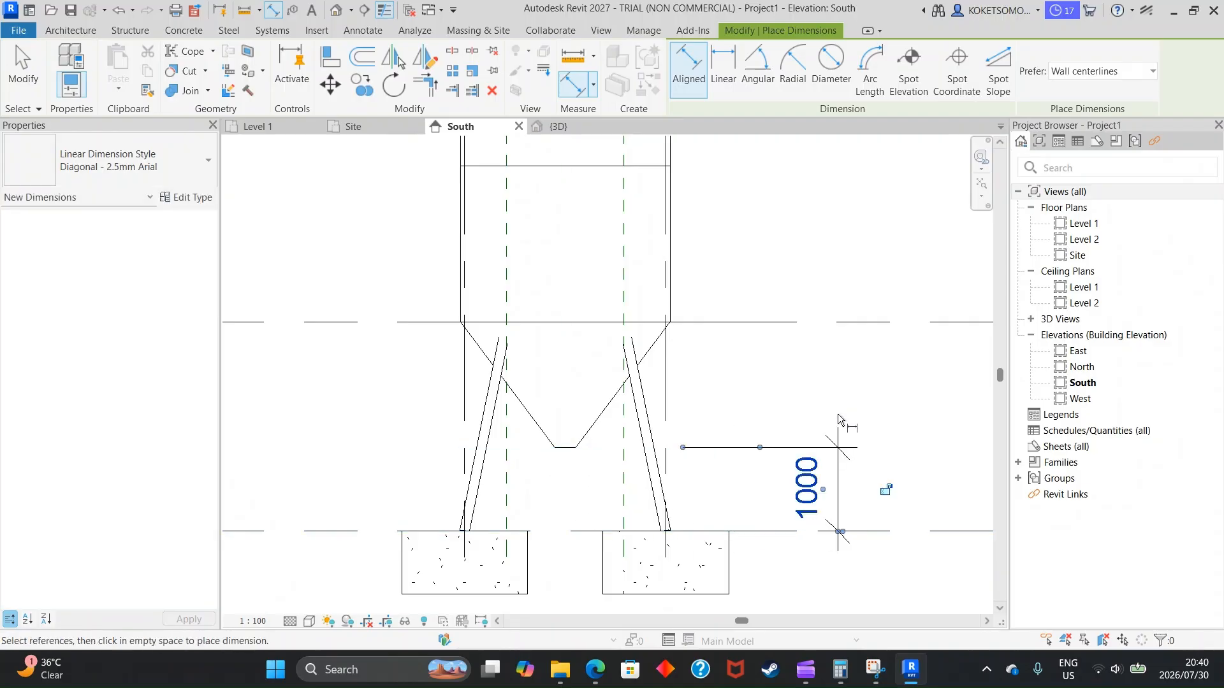
pyautogui.press('Escape')
pyautogui.press('Escape')
# Try the tank tip at heights of 1792, 1500 and 2000 mm above Level 1 through its dimension
pyautogui.click(569, 451)
pyautogui.click(815, 490)
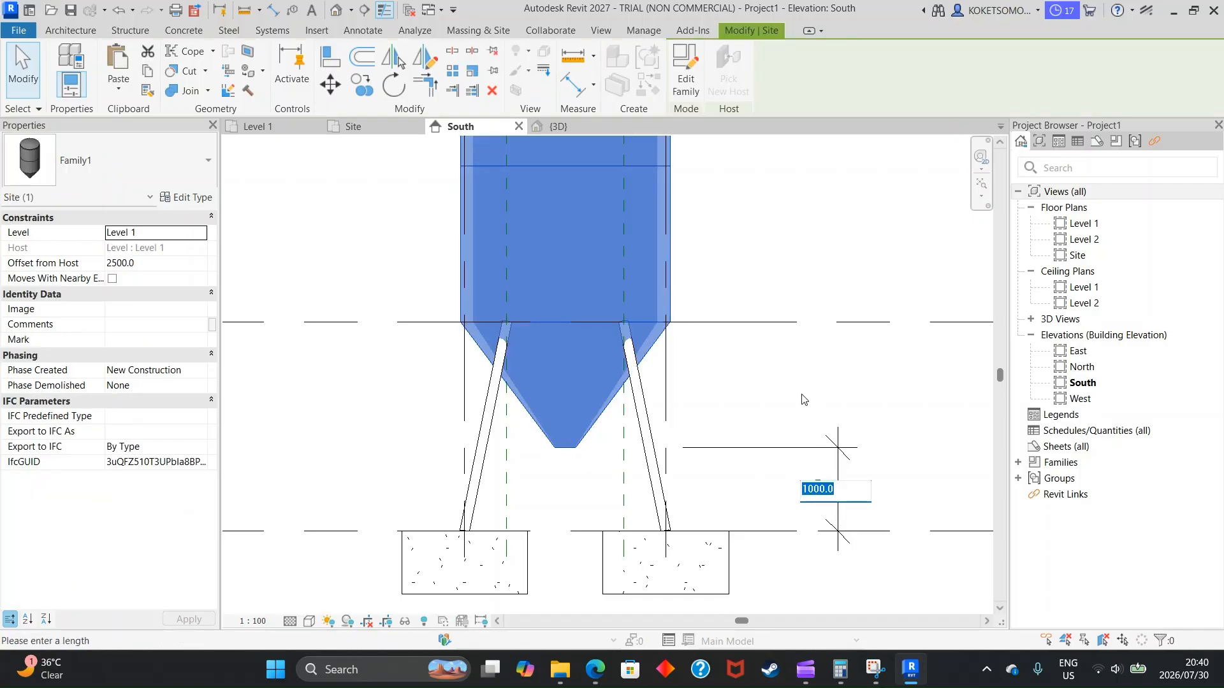
pyautogui.write('1792')
pyautogui.press('Return')
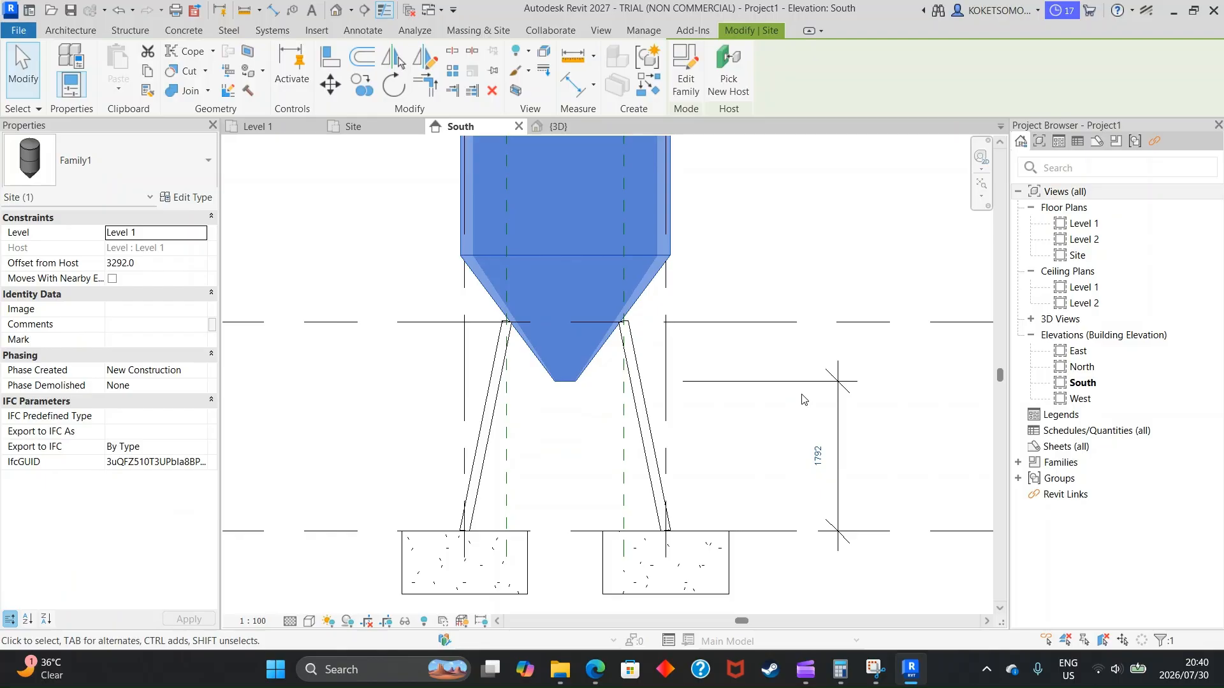
pyautogui.click(819, 459)
pyautogui.write('1500')
pyautogui.press('Return')
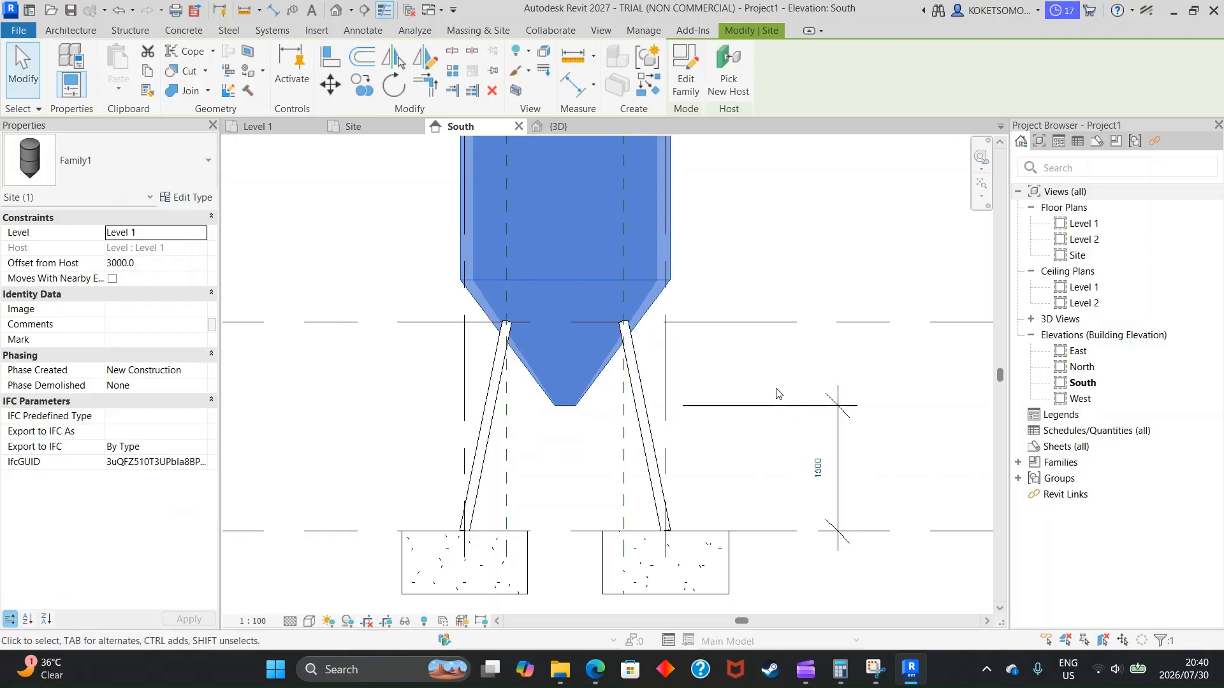
pyautogui.click(820, 468)
pyautogui.write('200')
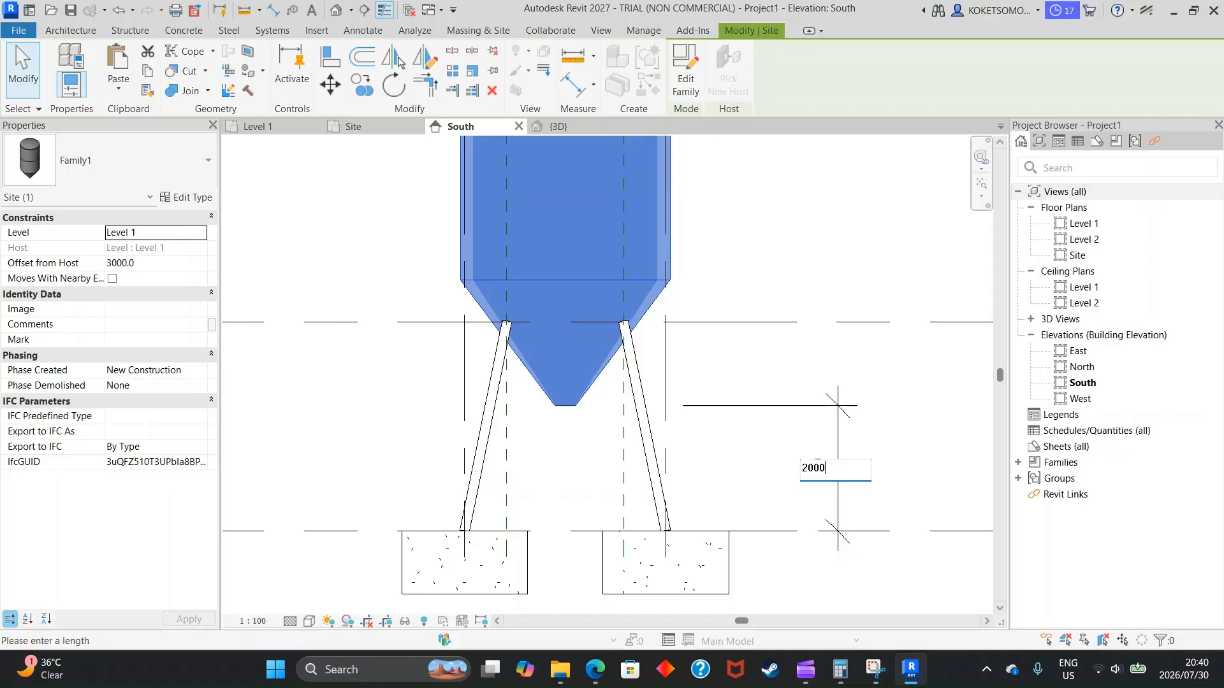
pyautogui.write('0')
pyautogui.press('Return')
# Set the tank tip's height above Level 1 to 1250 mm
pyautogui.click(820, 446)
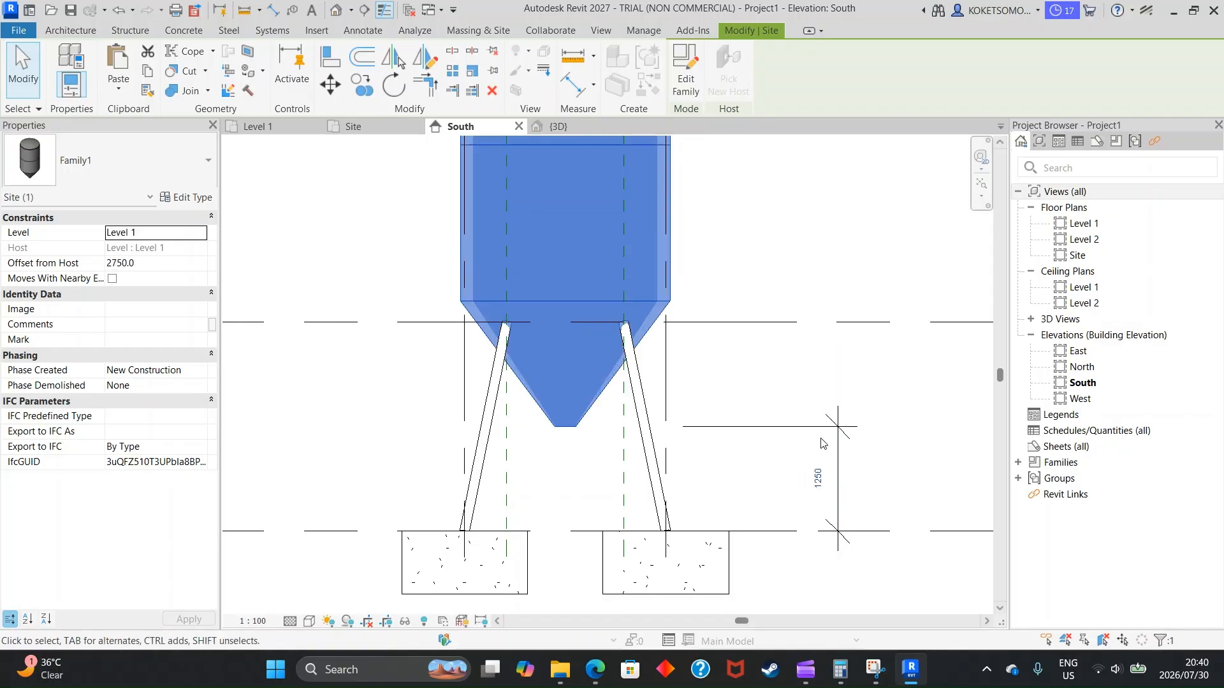
pyautogui.press('Return')
pyautogui.press('Escape')
# Examine how the slanted columns meet the tank's conical base in the South elevation and the 3D view
pyautogui.scroll(-3, 583, 271)
pyautogui.scroll(2, 625, 337)
pyautogui.moveTo(626, 338); pyautogui.dragTo(626, 350, button='middle')
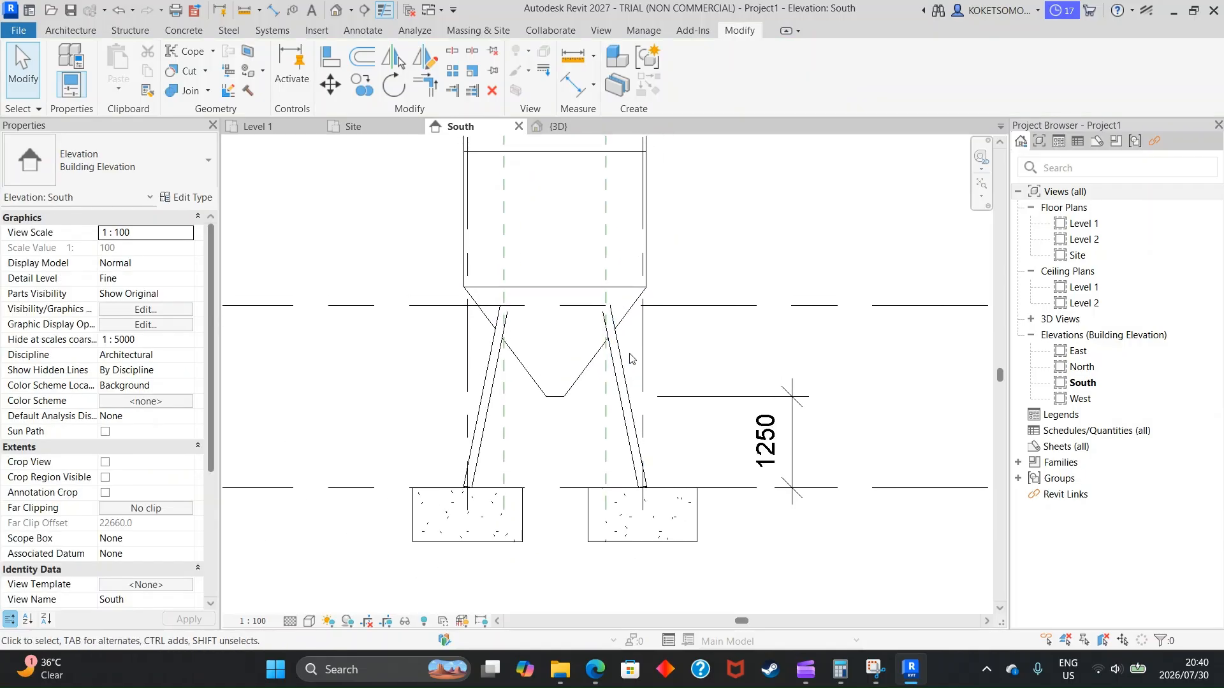
pyautogui.click(633, 317)
pyautogui.scroll(2, 622, 314)
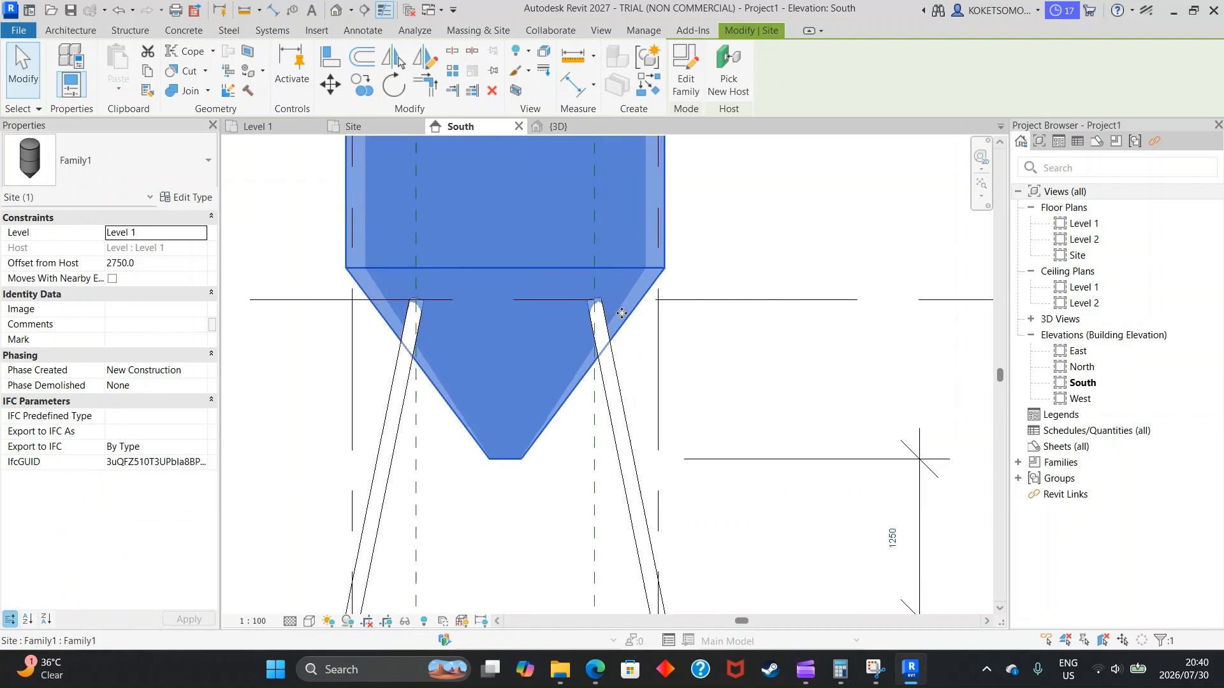
pyautogui.scroll(-1, 606, 318)
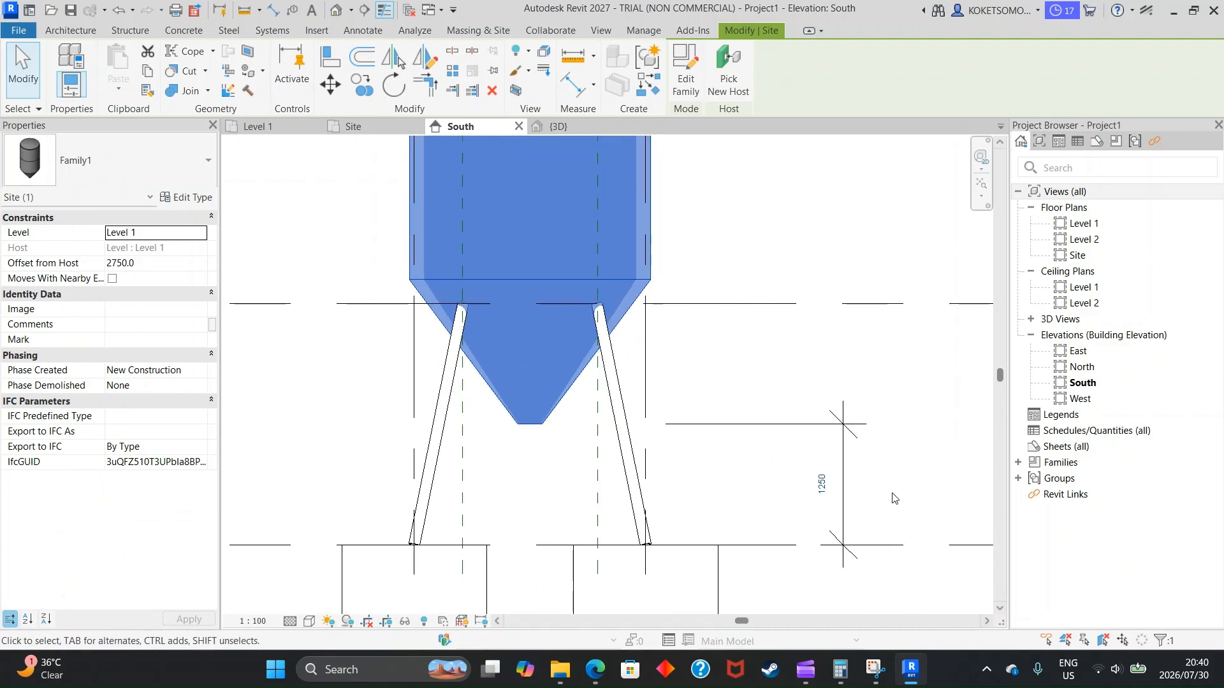
pyautogui.click(809, 487)
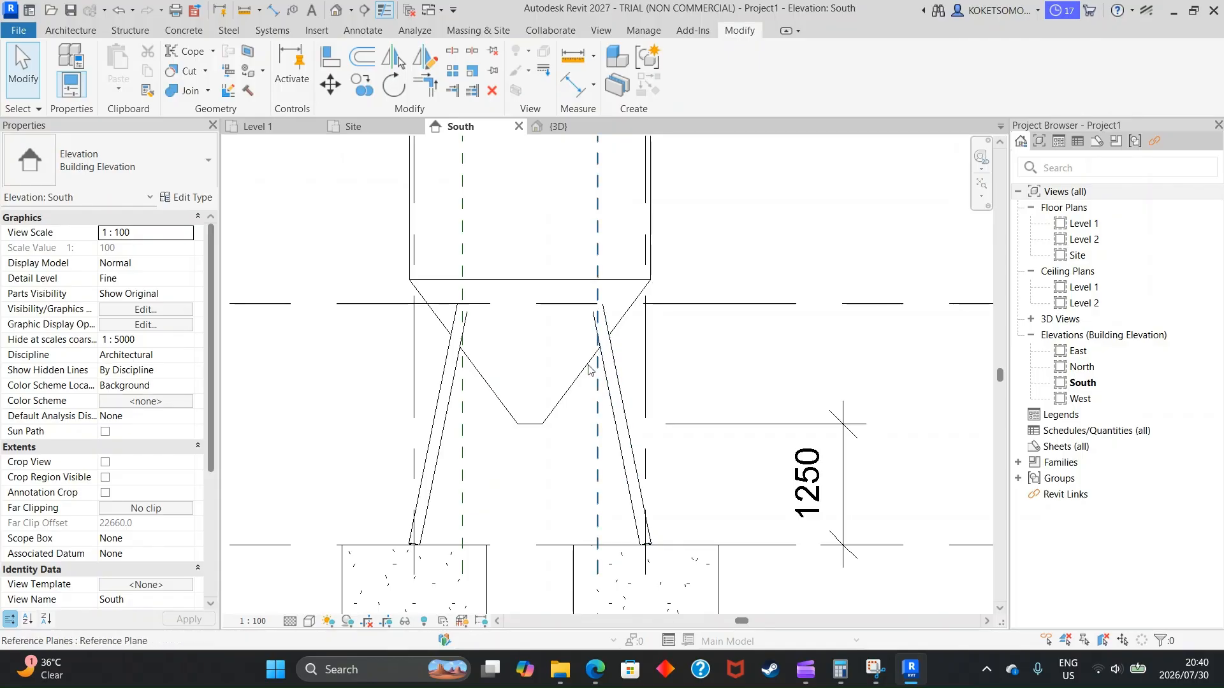
pyautogui.click(559, 127)
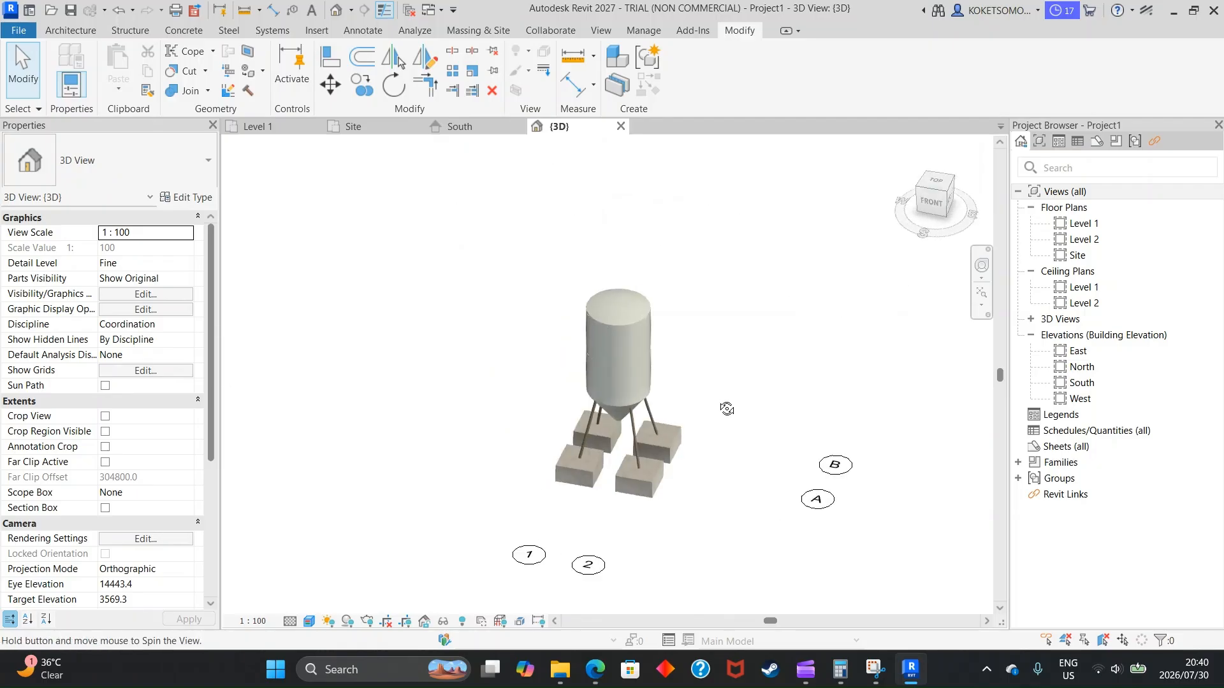
pyautogui.scroll(5, 705, 294)
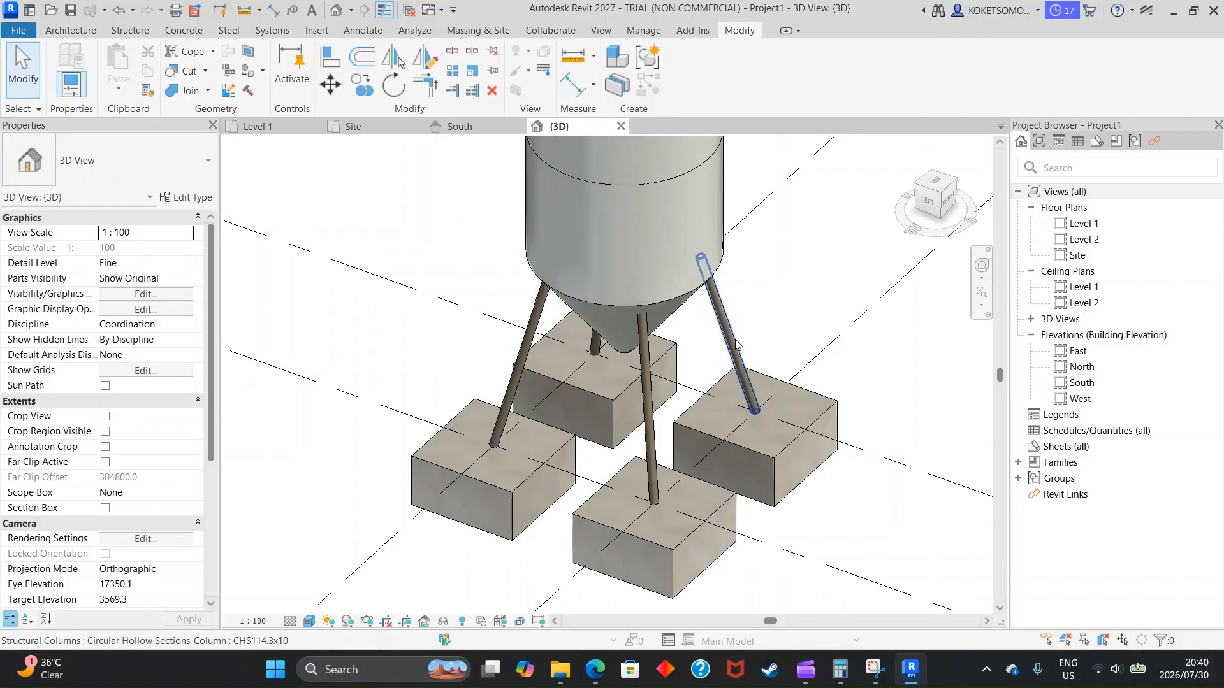
pyautogui.keyDown('shift'); pyautogui.moveTo(735, 344); pyautogui.dragTo(647, 322, button='middle'); pyautogui.keyUp('shift')
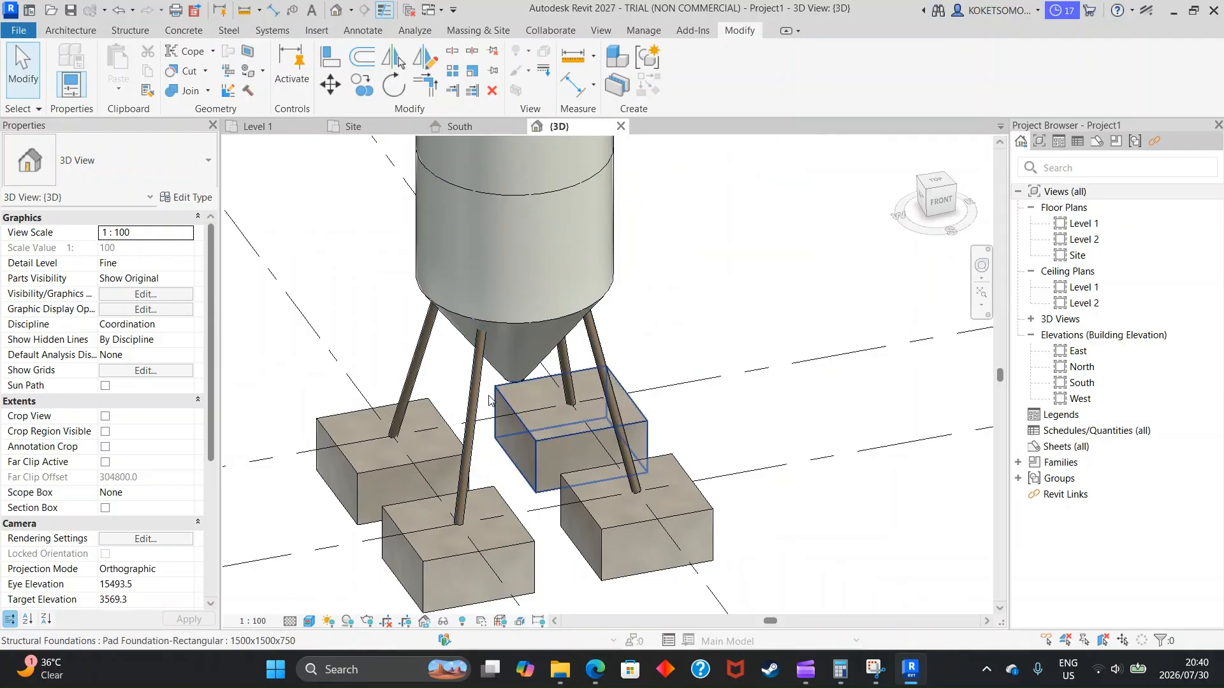
# Load the CHS60.3x5 type of the Circular Hollow Sections column family from the Autodesk library's British Standard steel structural columns
pyautogui.click(315, 31)
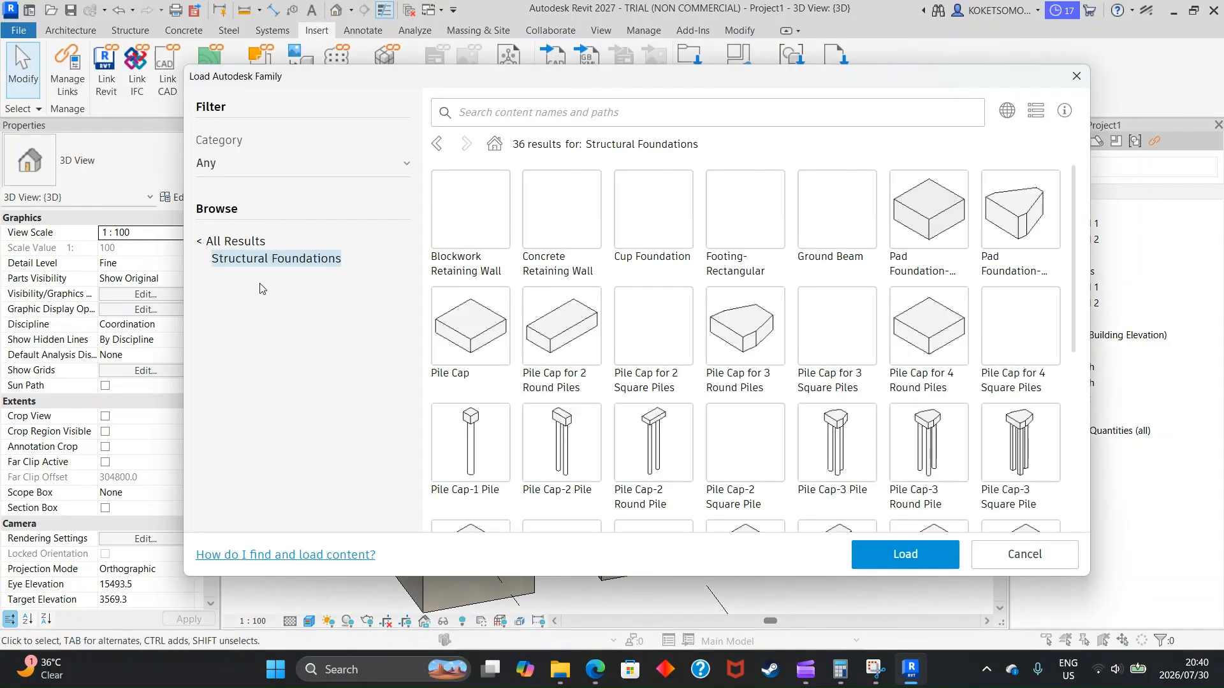
pyautogui.click(252, 243)
pyautogui.scroll(-5, 290, 344)
pyautogui.click(281, 334)
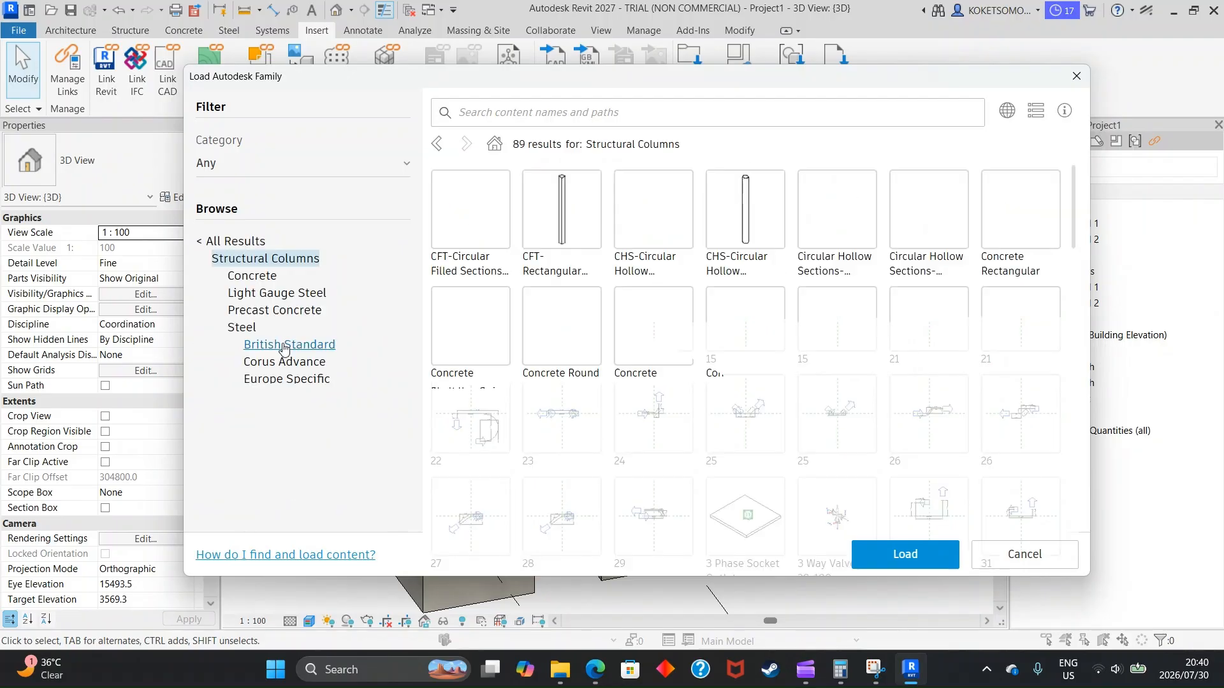
pyautogui.click(276, 348)
pyautogui.click(507, 248)
pyautogui.click(906, 564)
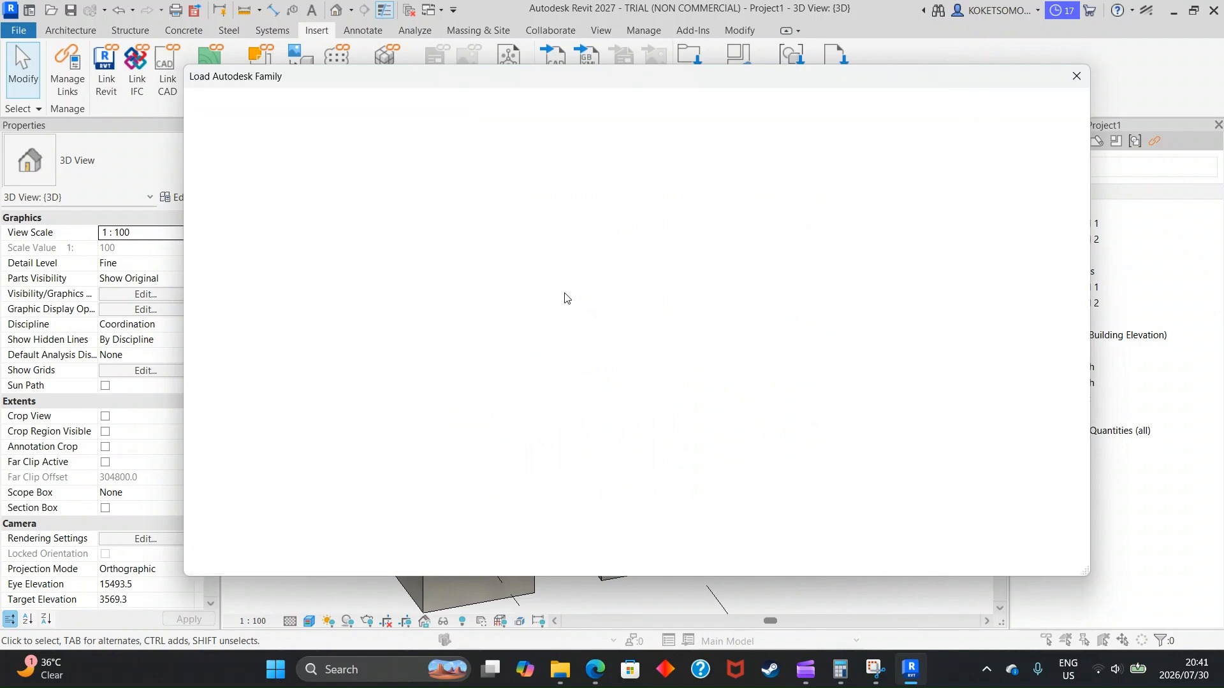
pyautogui.scroll(-5, 474, 370)
pyautogui.scroll(-1, 479, 393)
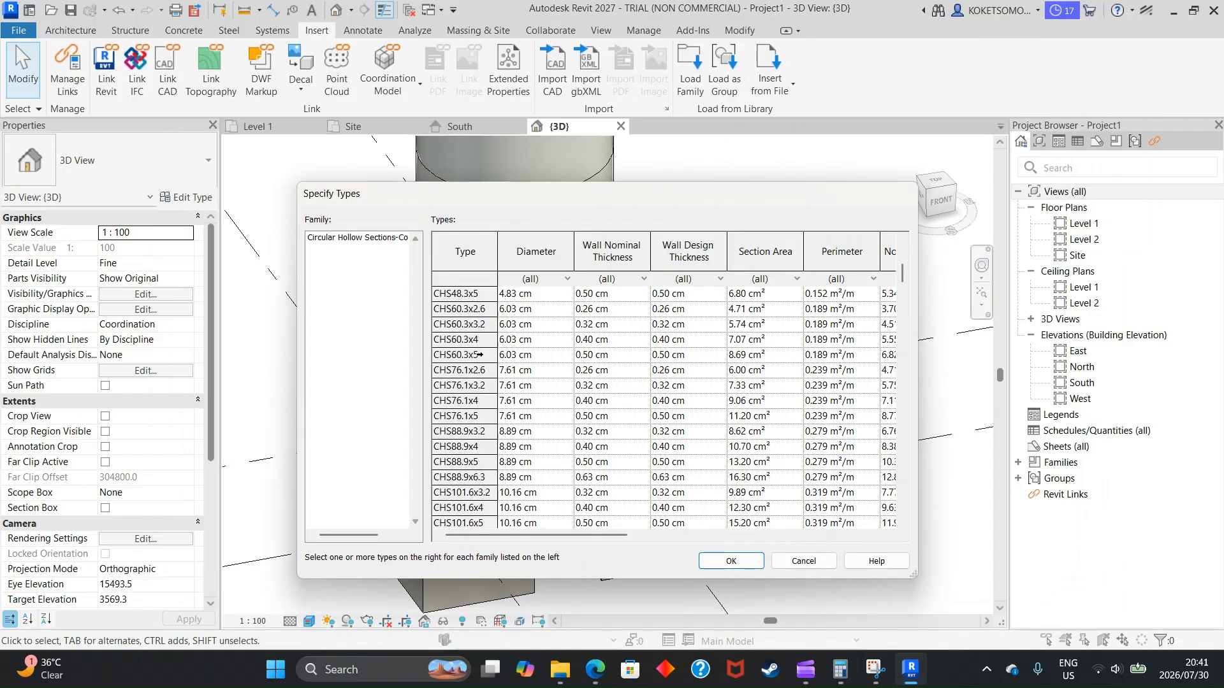
pyautogui.click(481, 355)
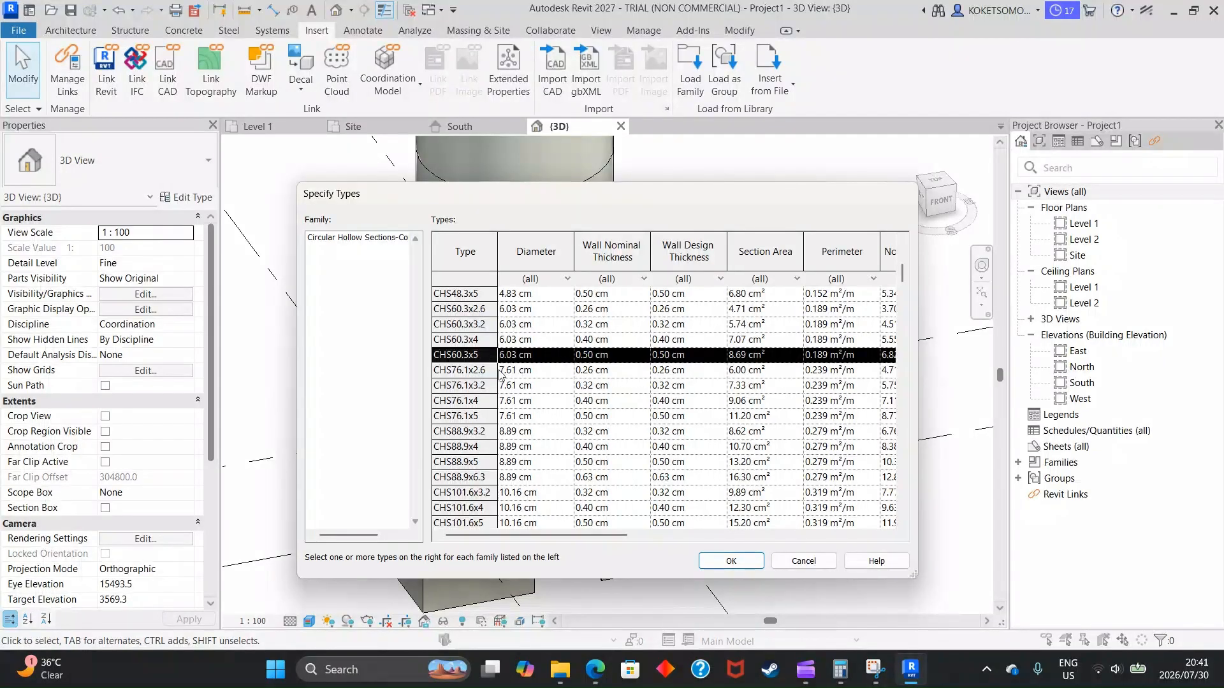
pyautogui.click(718, 564)
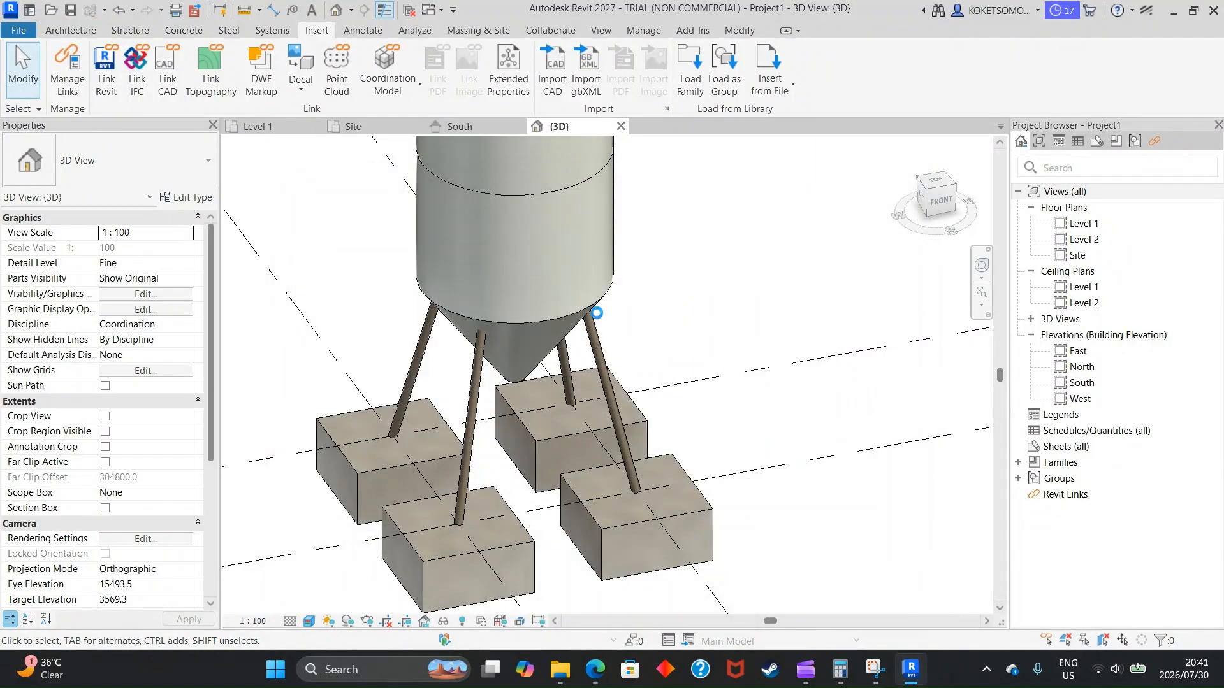
# Display the Site plan in the Wireframe visual style around the tank and columns
pyautogui.click(353, 126)
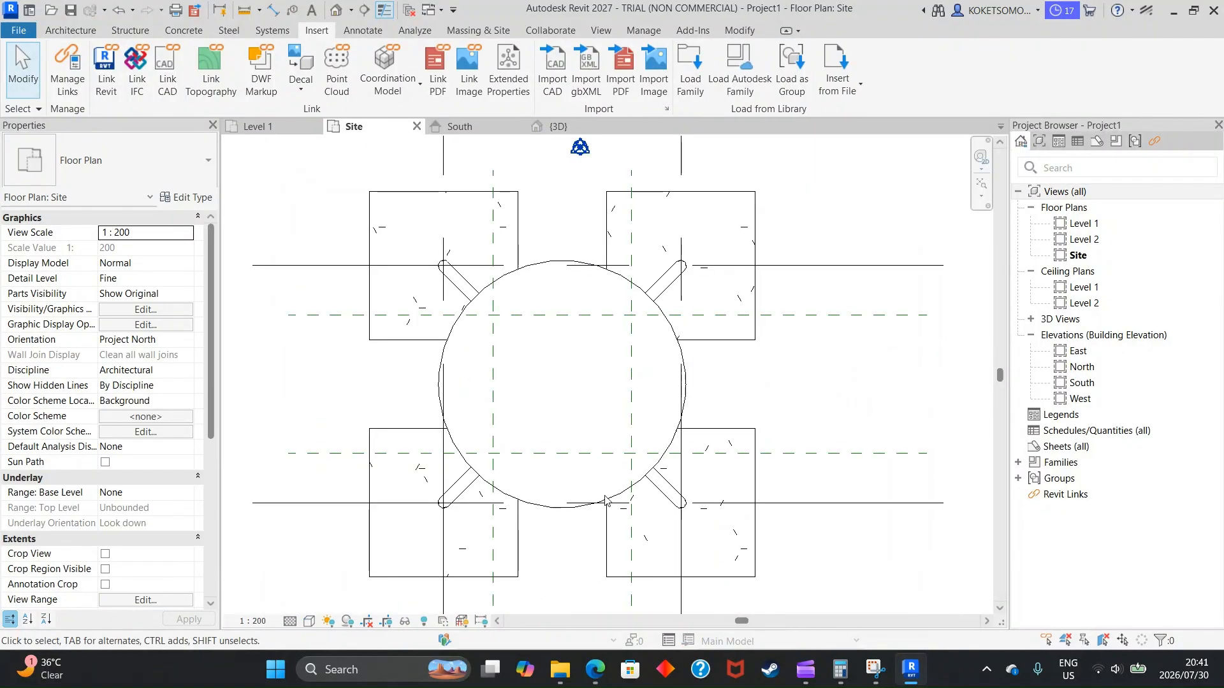
pyautogui.click(310, 621)
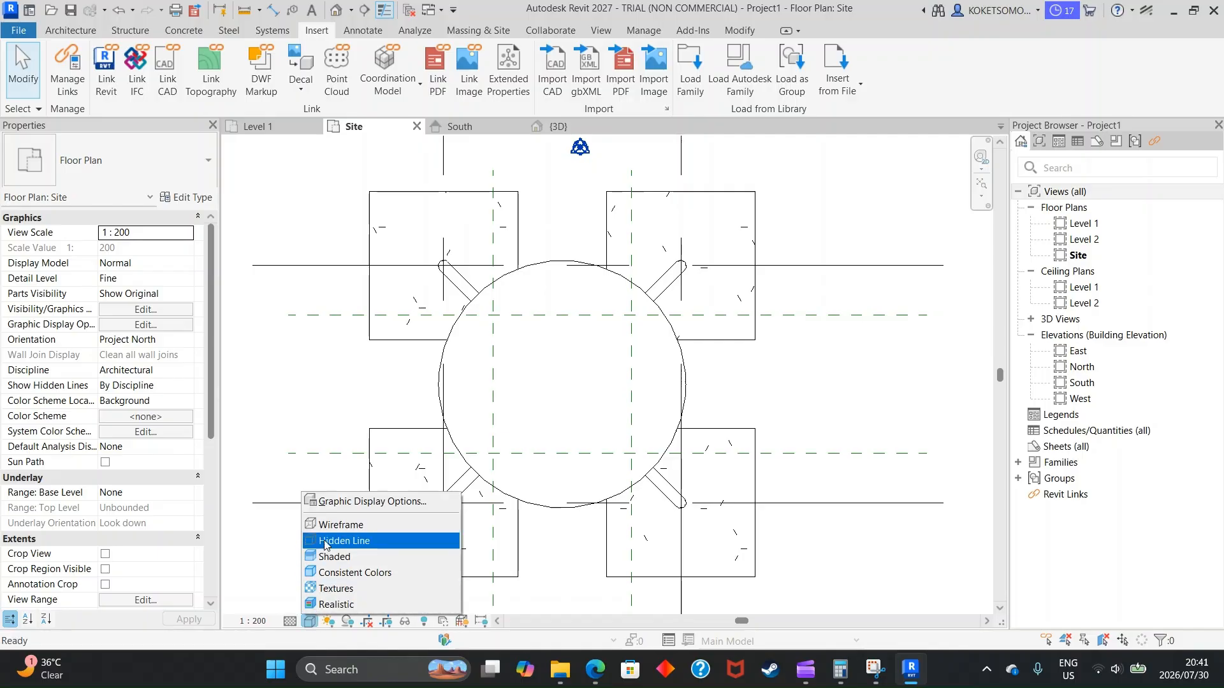
pyautogui.click(357, 524)
pyautogui.scroll(2, 601, 525)
pyautogui.scroll(1, 600, 525)
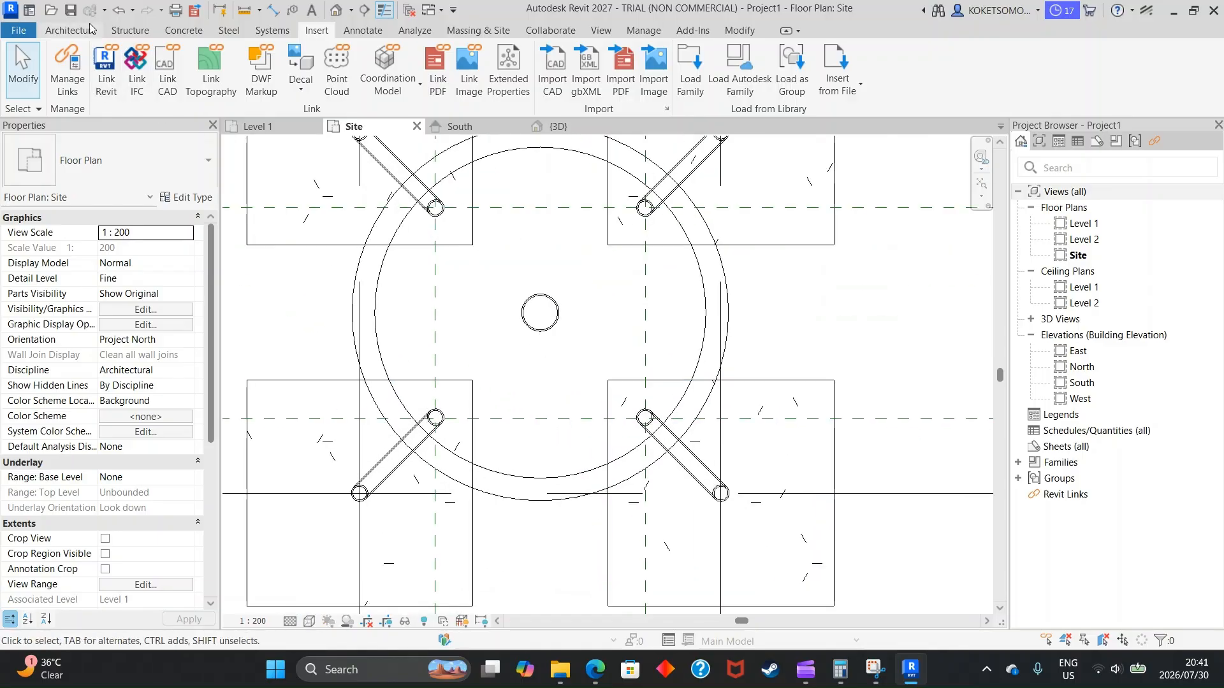
pyautogui.click(129, 30)
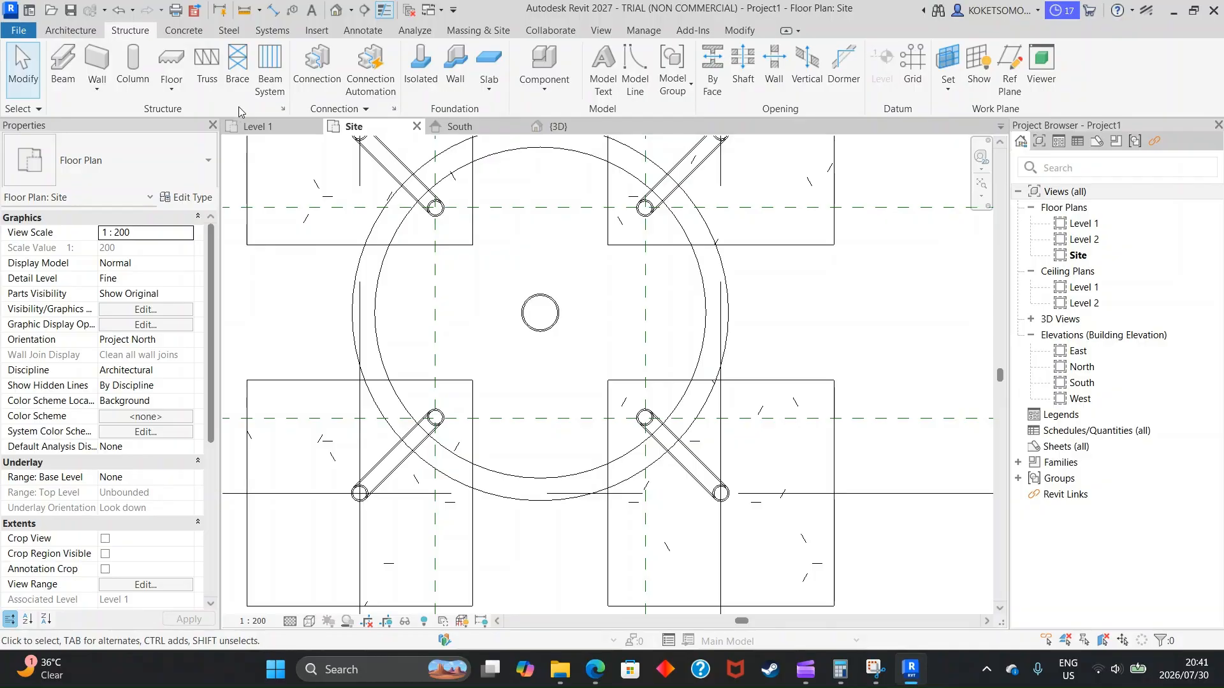
pyautogui.click(238, 70)
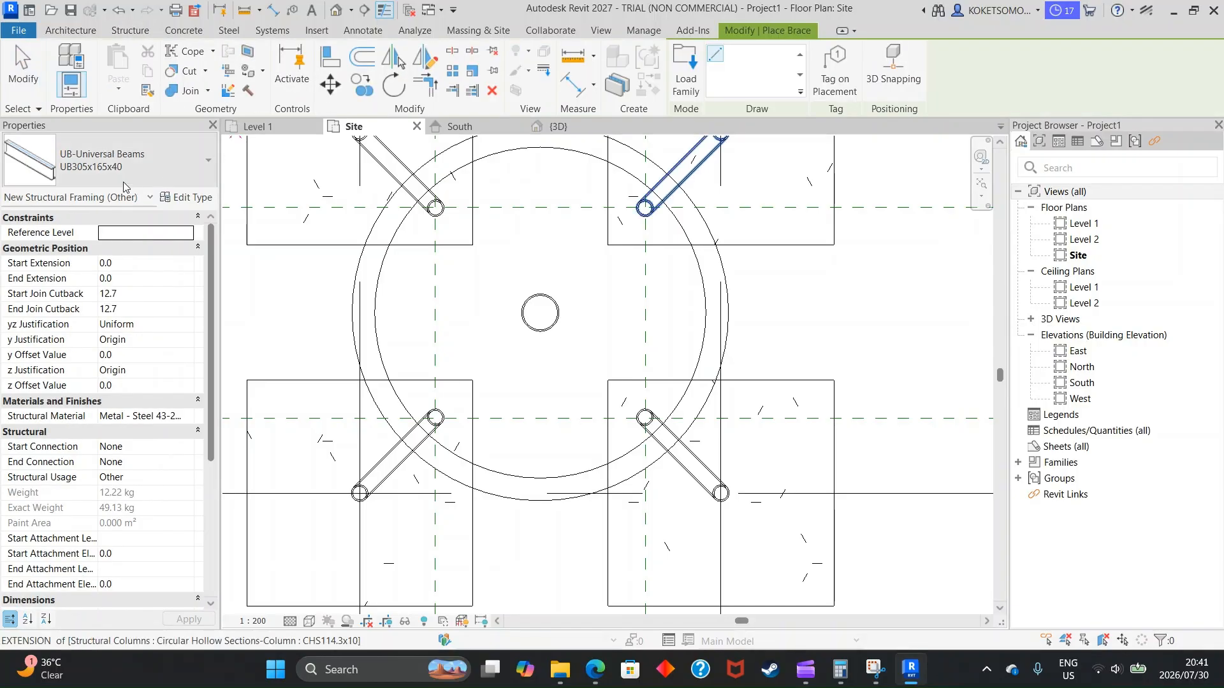
pyautogui.click(105, 167)
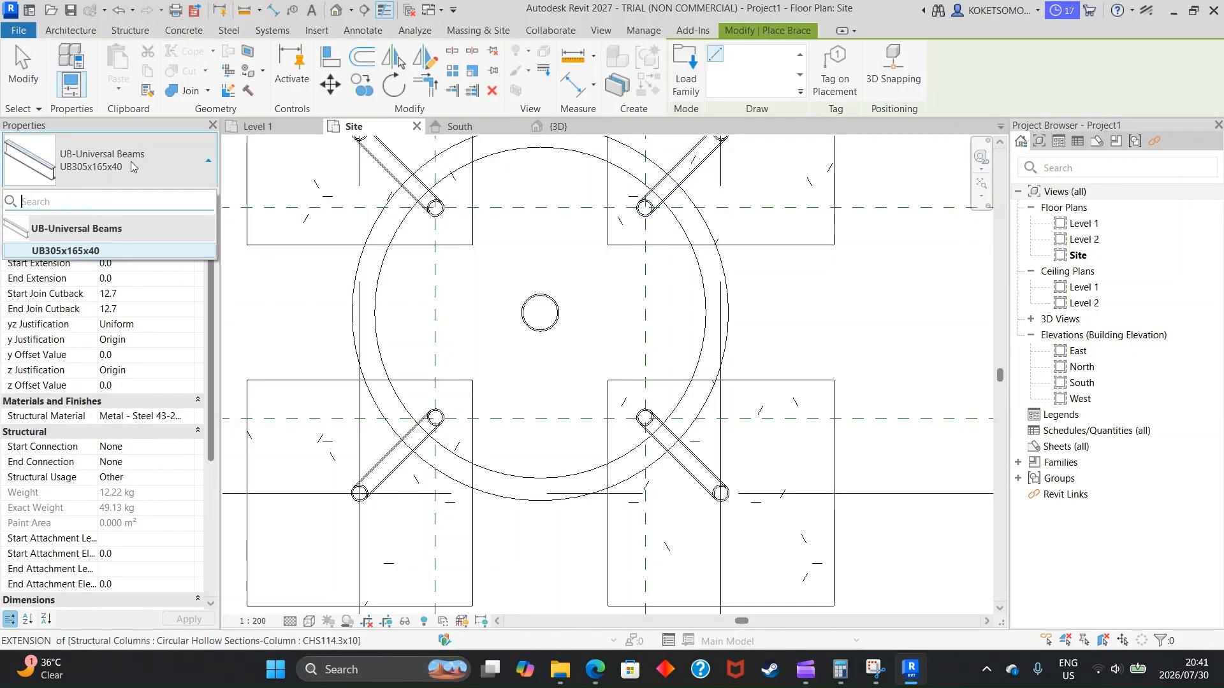
pyautogui.press('Escape')
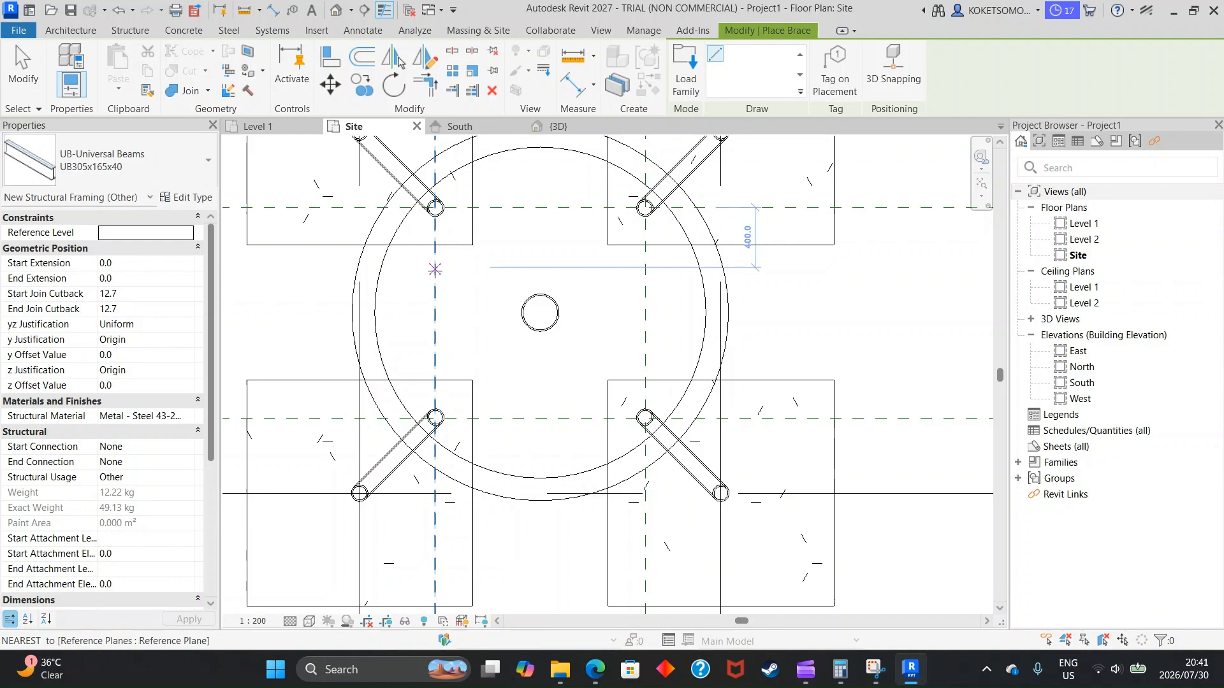
pyautogui.press('Escape')
# Try placing a slanted CHS114.3x10 column about 2313 mm long as a brace from the southeast column to the southwest column's top
pyautogui.click(132, 70)
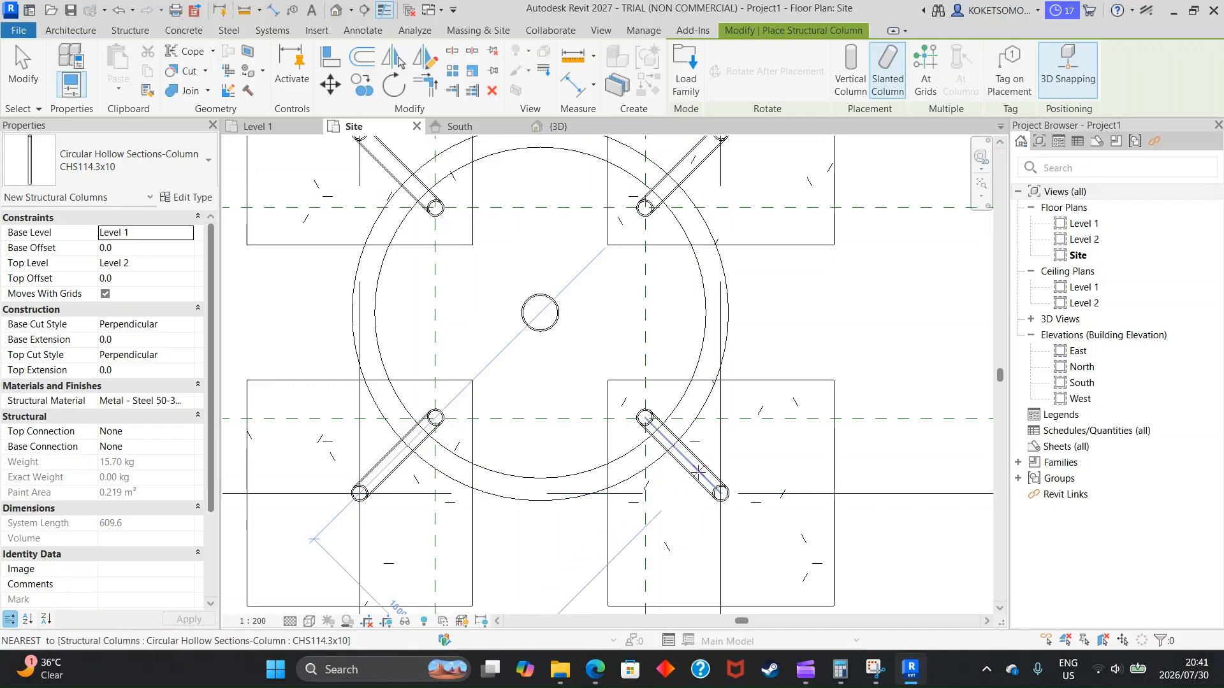
pyautogui.scroll(-3, 695, 467)
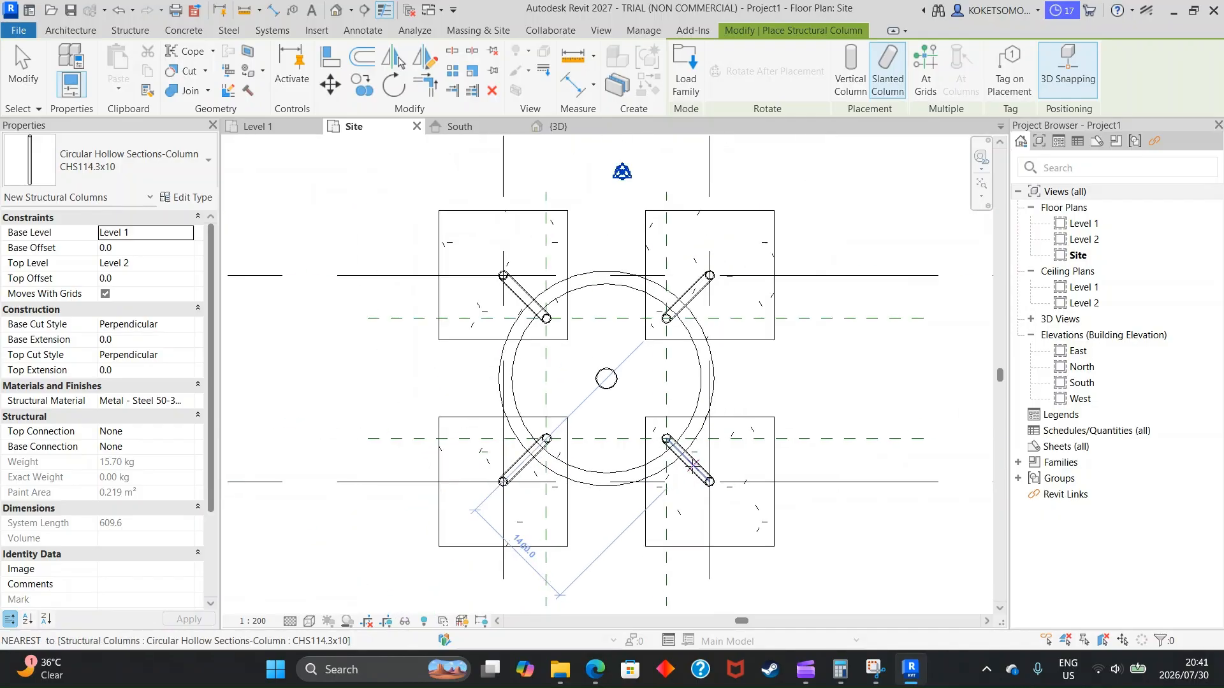
pyautogui.click(692, 466)
pyautogui.scroll(2, 626, 447)
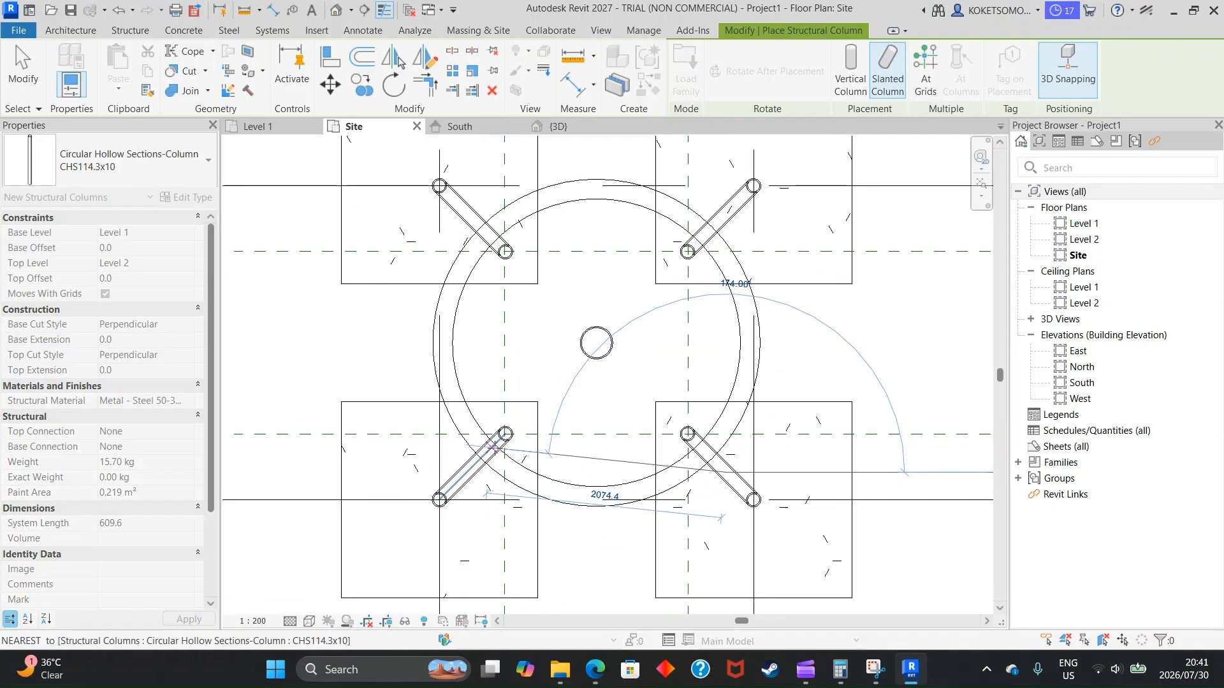
pyautogui.click(505, 433)
pyautogui.press('Escape')
pyautogui.press('Escape')
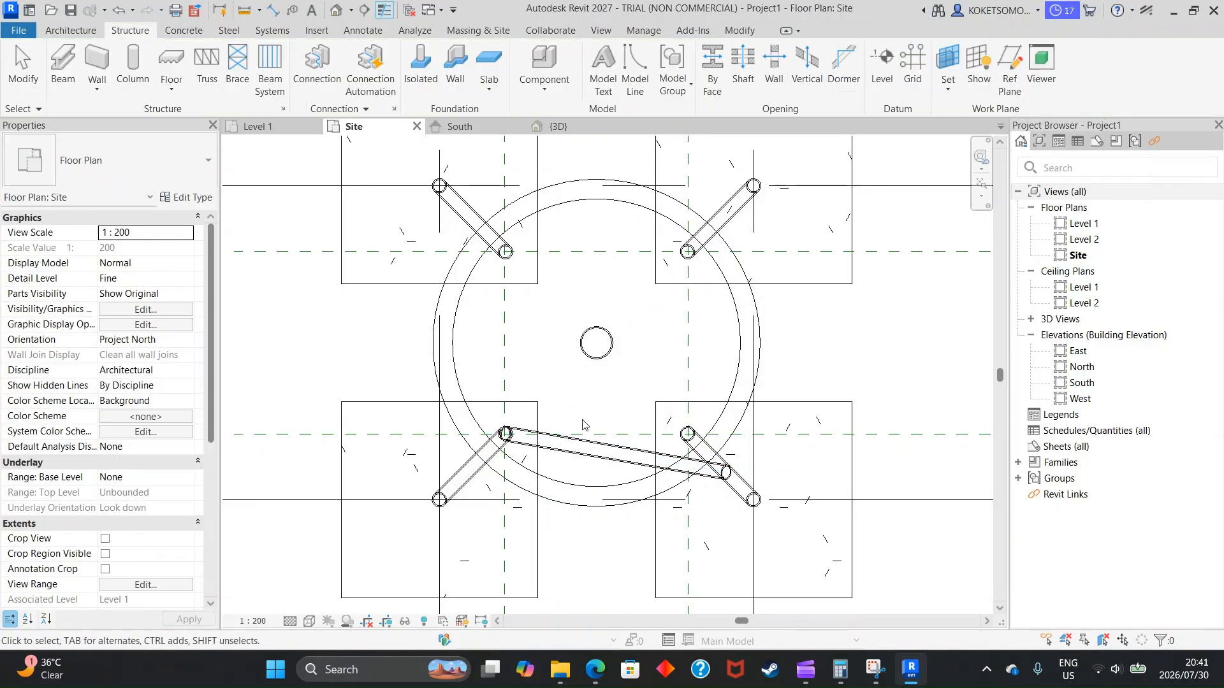
# Change the new brace between the two southern columns to the CHS60.3x5 type
pyautogui.click(615, 453)
pyautogui.click(190, 185)
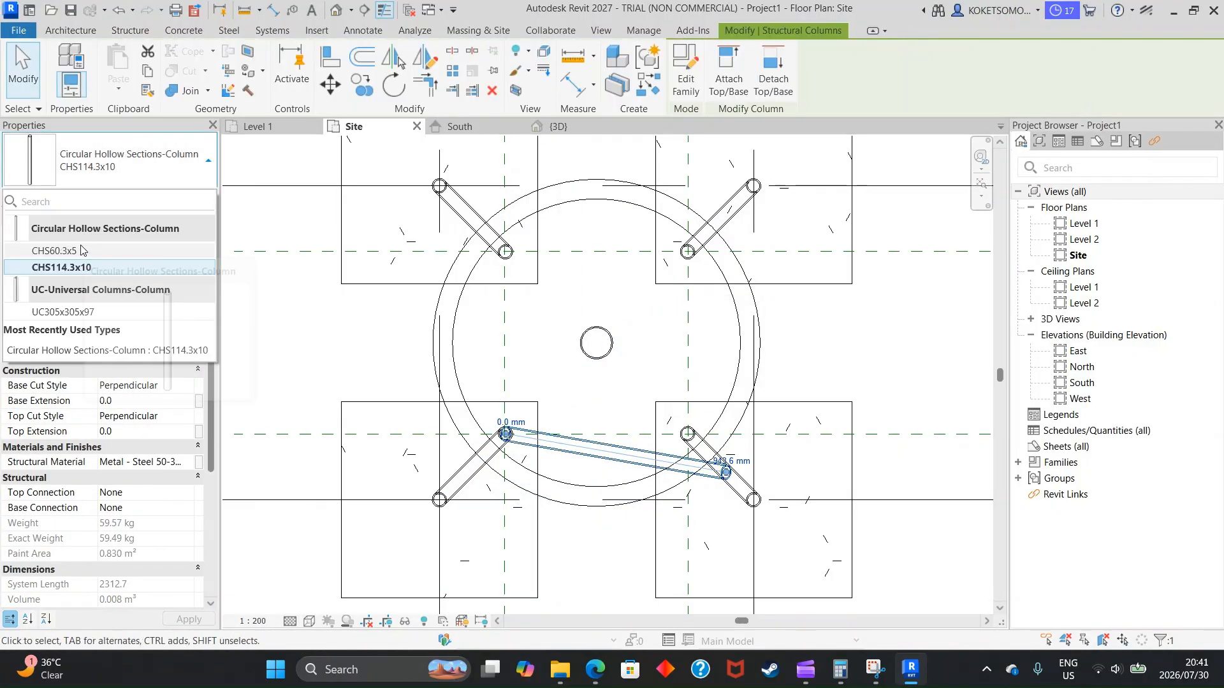
pyautogui.click(83, 245)
pyautogui.click(578, 389)
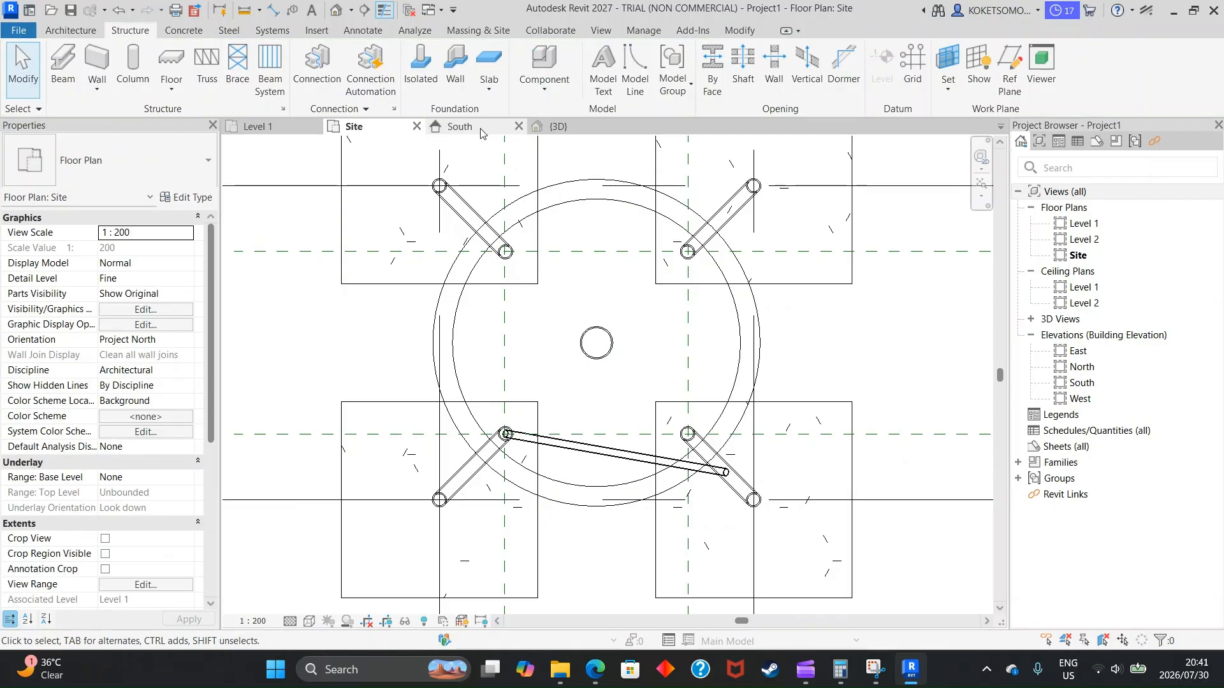
# Try shifting the brace's upper end along the southwest column in the Site plan, and remove the brace
pyautogui.click(558, 126)
pyautogui.keyDown('shift'); pyautogui.moveTo(631, 357); pyautogui.dragTo(688, 402, button='middle'); pyautogui.keyUp('shift')
pyautogui.scroll(3, 586, 344)
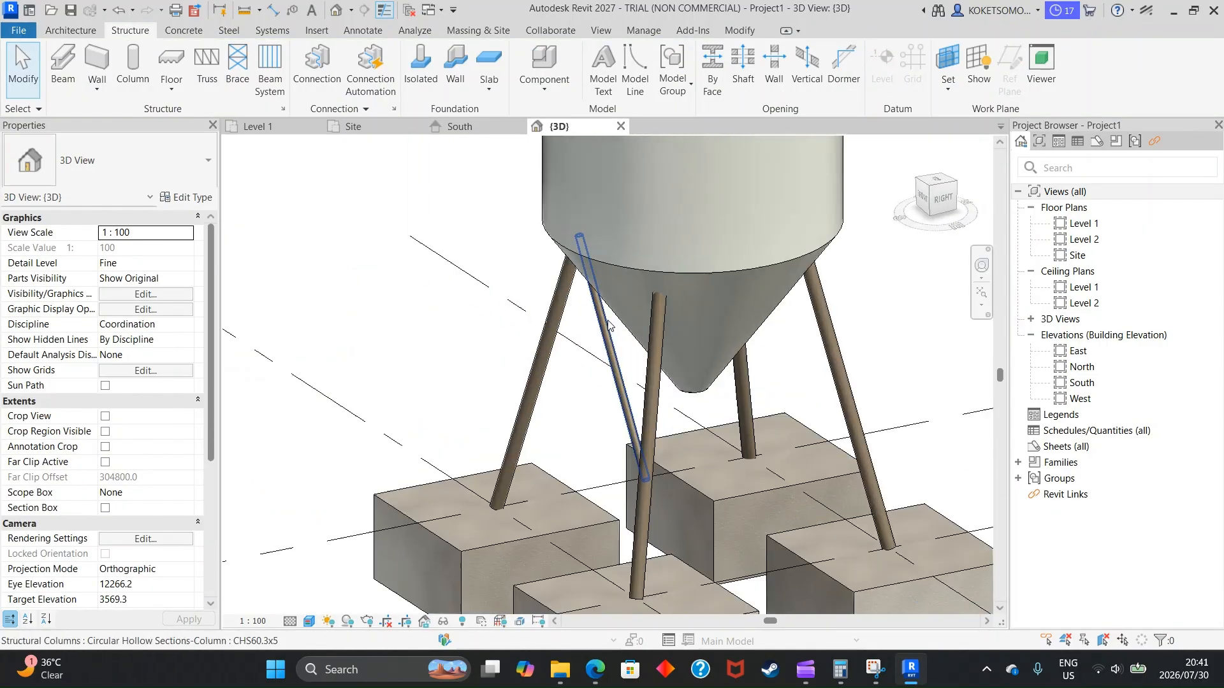
pyautogui.click(609, 326)
pyautogui.click(348, 127)
pyautogui.scroll(2, 502, 428)
pyautogui.moveTo(502, 428)
pyautogui.mouseDown()
pyautogui.moveTo(481, 441)
pyautogui.moveTo(491, 429)
pyautogui.mouseUp()
pyautogui.moveTo(491, 429); pyautogui.dragTo(432, 343, button='middle')
pyautogui.scroll(-2, 433, 342)
pyautogui.moveTo(491, 429); pyautogui.dragTo(432, 342)
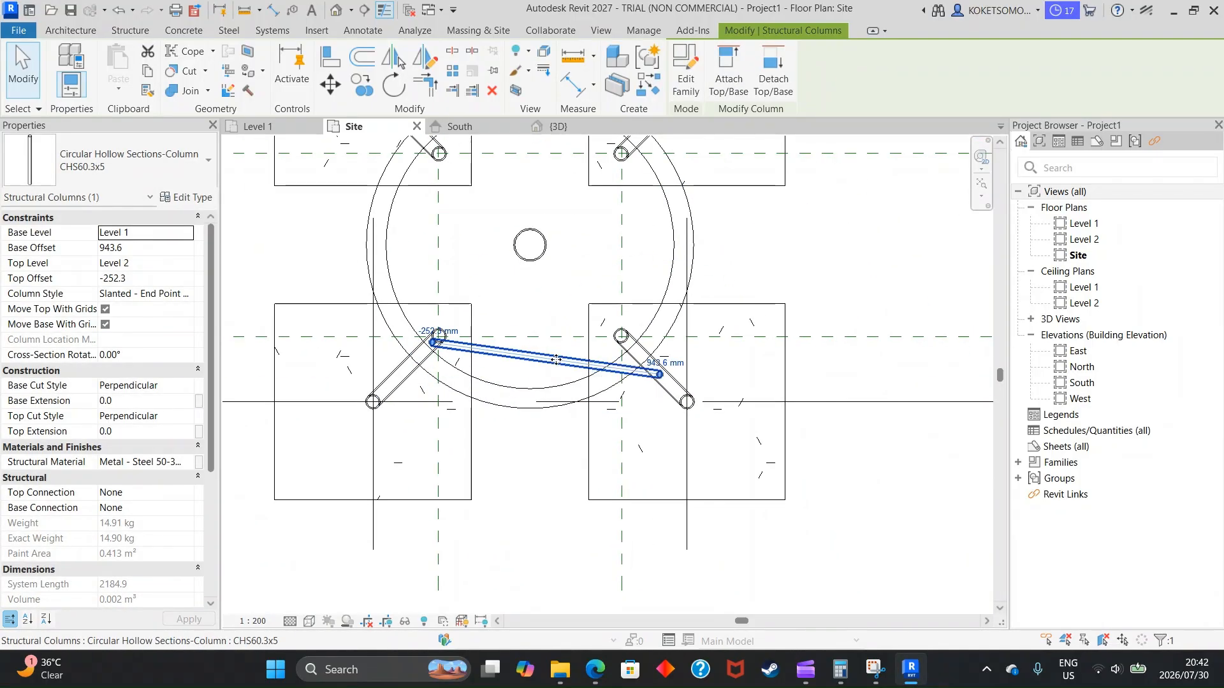
pyautogui.press('Escape')
# Place a slanted column about 2000 mm long as a brace, with its base on the southwest column and its top on the southeast column
pyautogui.scroll(2, 460, 350)
pyautogui.press('c')
pyautogui.press('l')
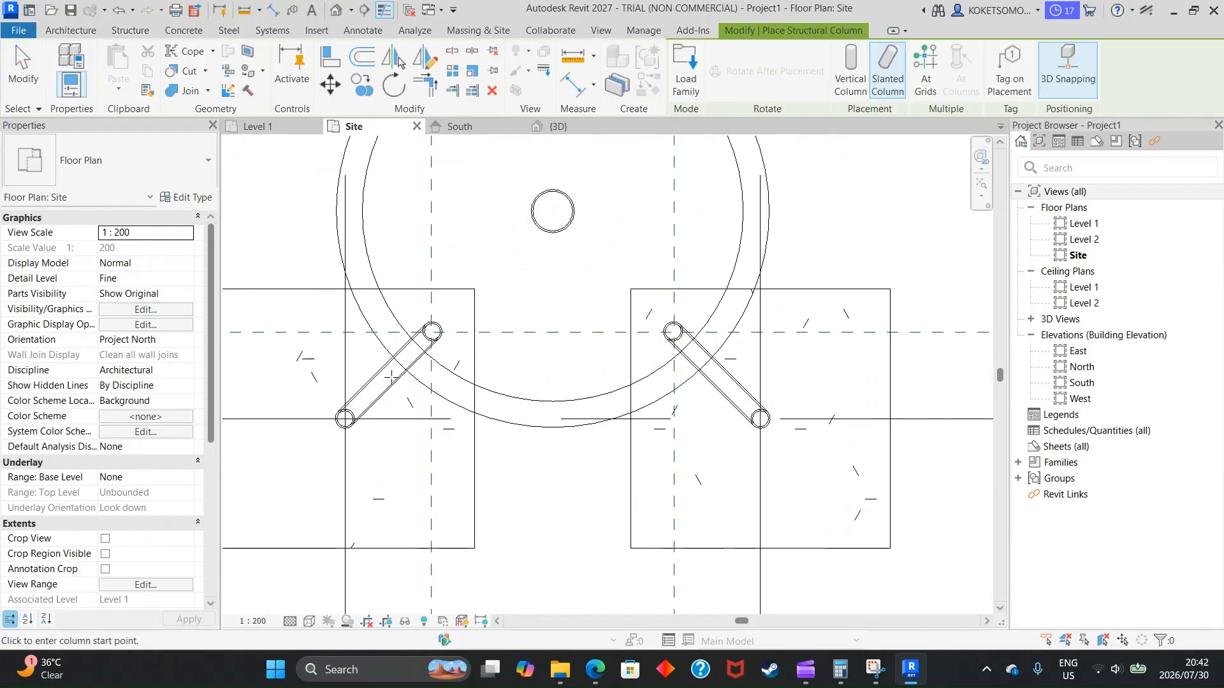
pyautogui.scroll(-5, 404, 379)
pyautogui.moveTo(429, 395); pyautogui.dragTo(587, 484, button='middle')
pyautogui.scroll(2, 558, 464)
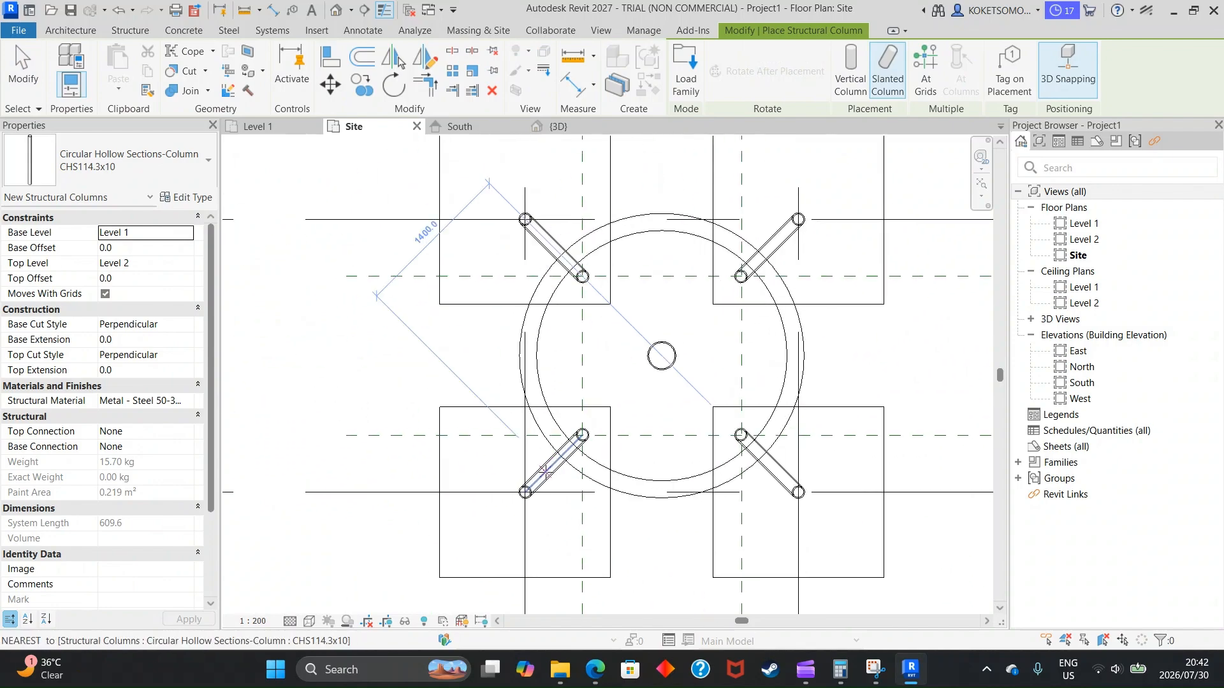
pyautogui.click(548, 470)
pyautogui.scroll(2, 760, 456)
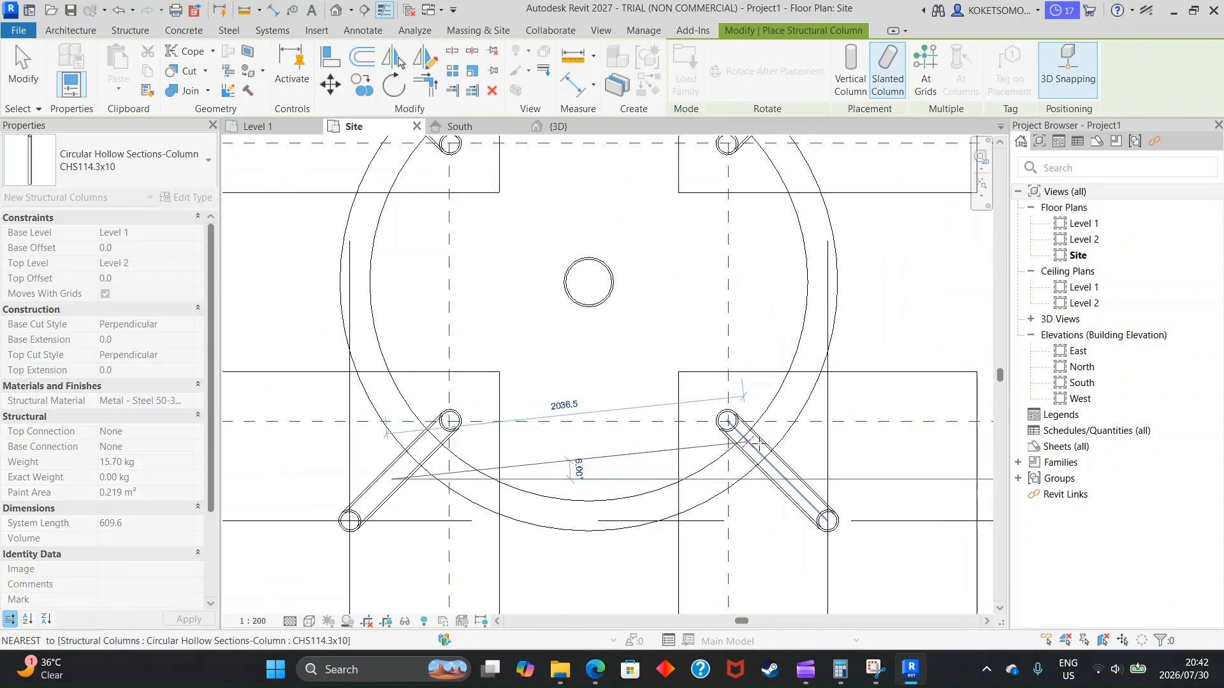
pyautogui.click(755, 449)
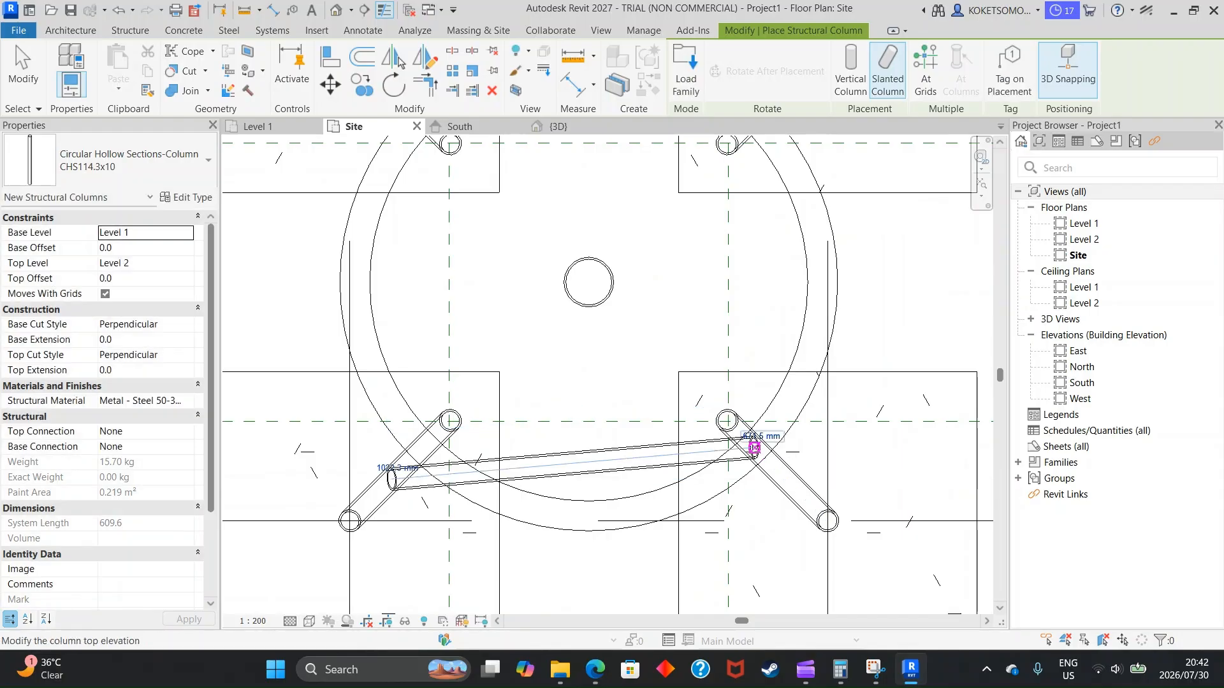
pyautogui.scroll(-1, 733, 489)
pyautogui.press('Escape')
# Change the type of the new brace between the southern columns to CHS60.3x5
pyautogui.click(652, 469)
pyautogui.click(104, 171)
pyautogui.click(76, 263)
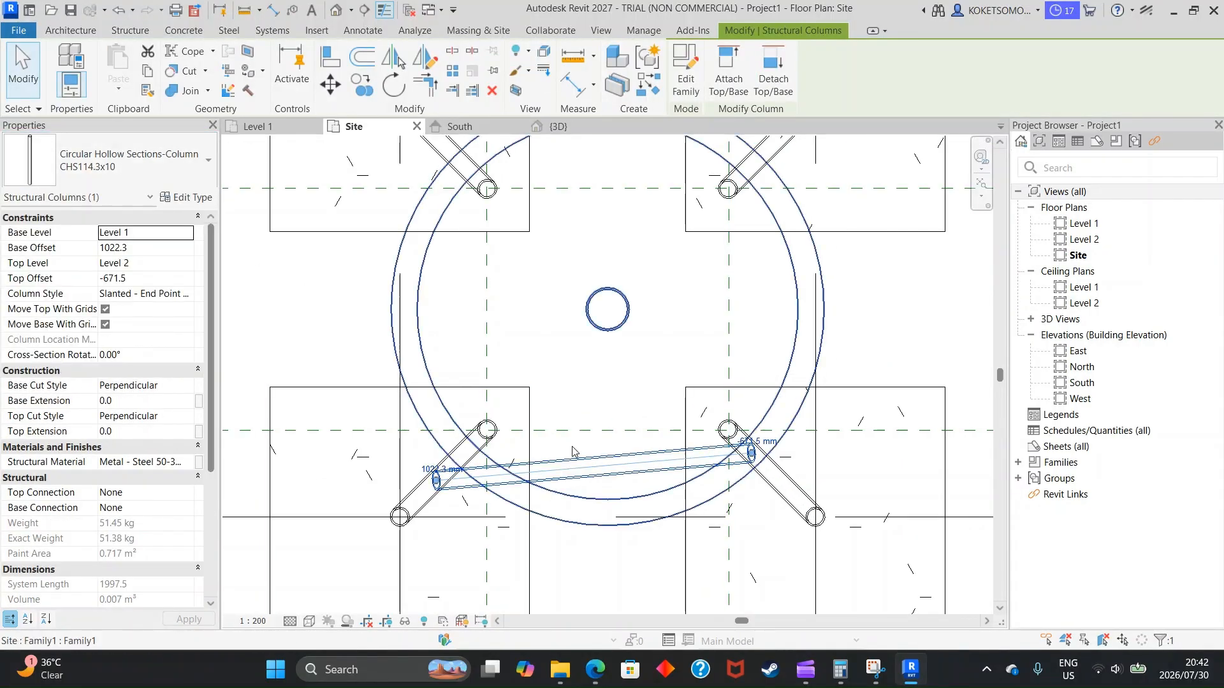
pyautogui.click(134, 163)
pyautogui.click(56, 251)
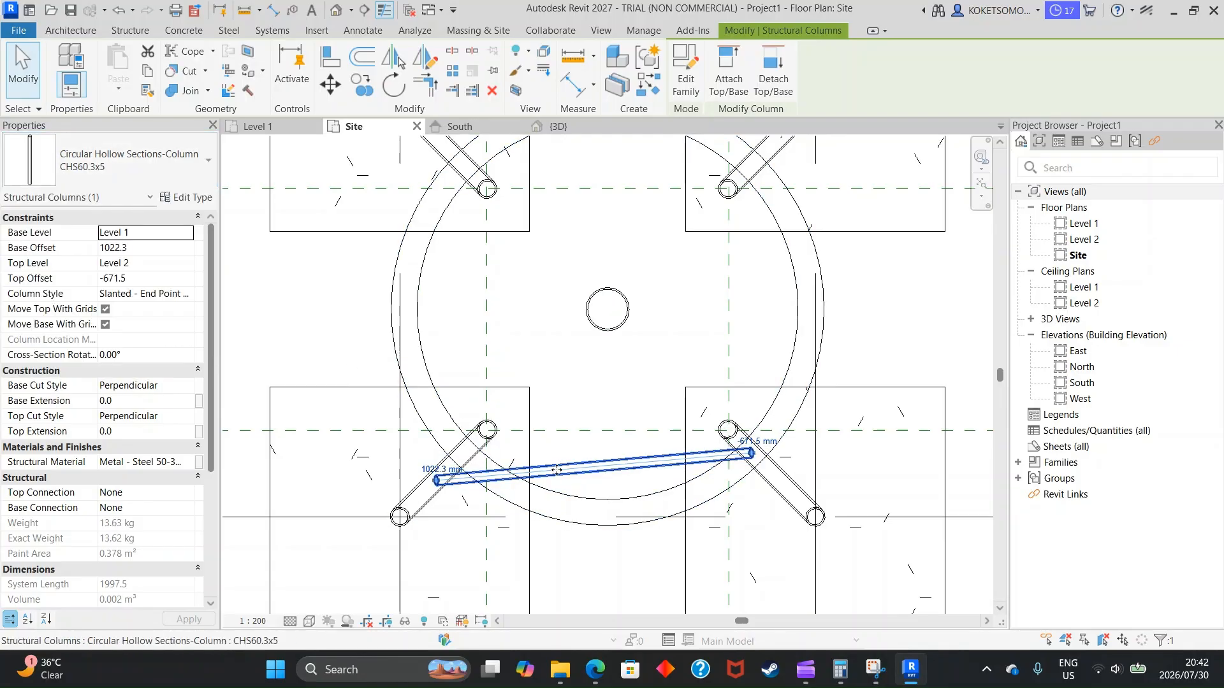
# Mirror a copy of the brace about a north-south axis through the tank's centre to form an X
pyautogui.click(424, 56)
pyautogui.click(608, 310)
pyautogui.click(607, 389)
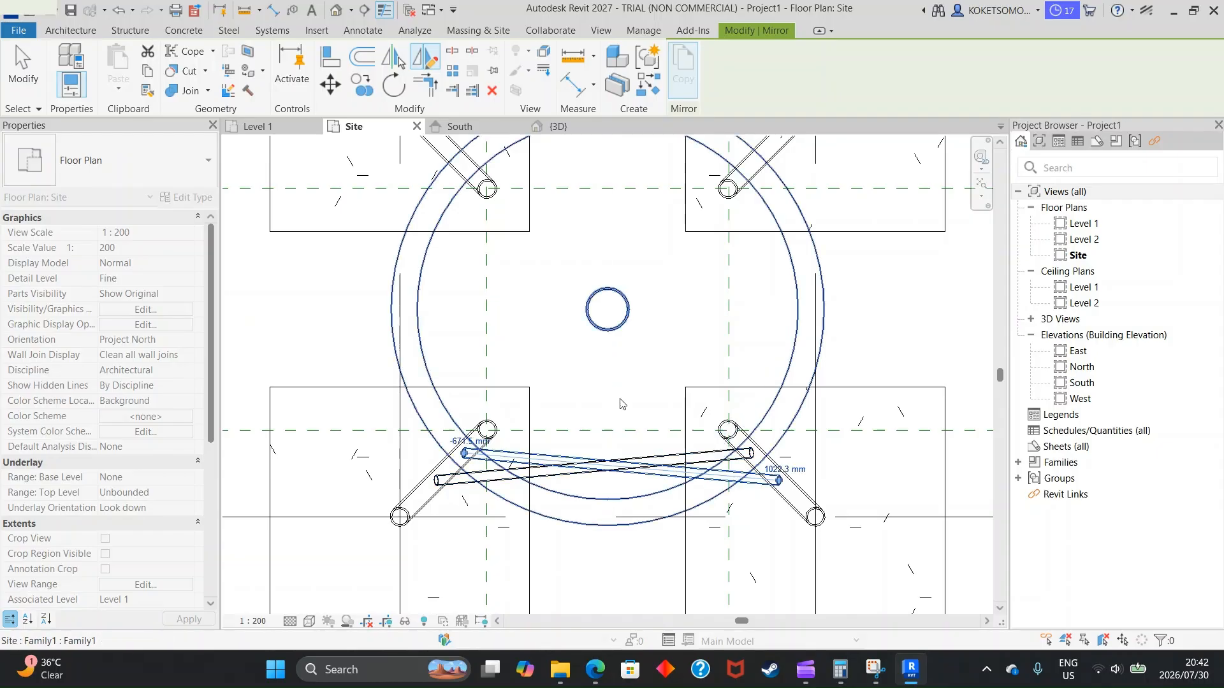
pyautogui.press('Escape')
# Mirror a copy of both crossed braces about an east-west axis through the tank's centre onto the northern columns
pyautogui.click(556, 127)
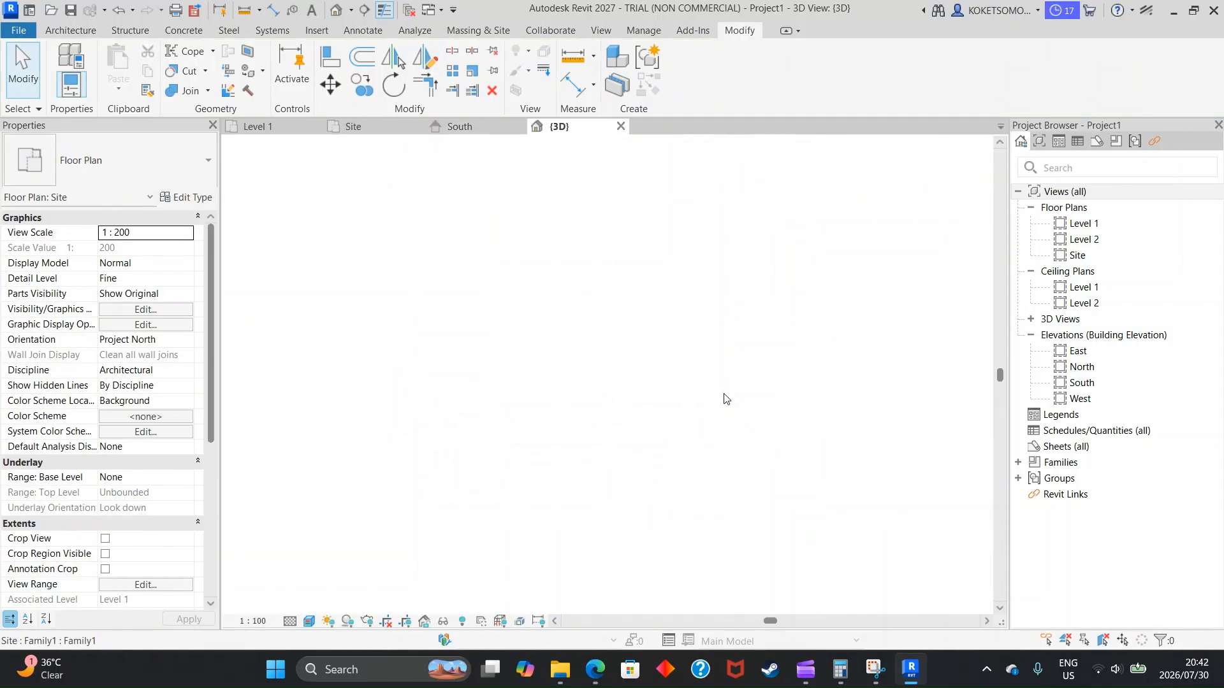
pyautogui.keyDown('shift'); pyautogui.moveTo(795, 418); pyautogui.dragTo(576, 348, button='middle'); pyautogui.keyUp('shift')
pyautogui.click(576, 348)
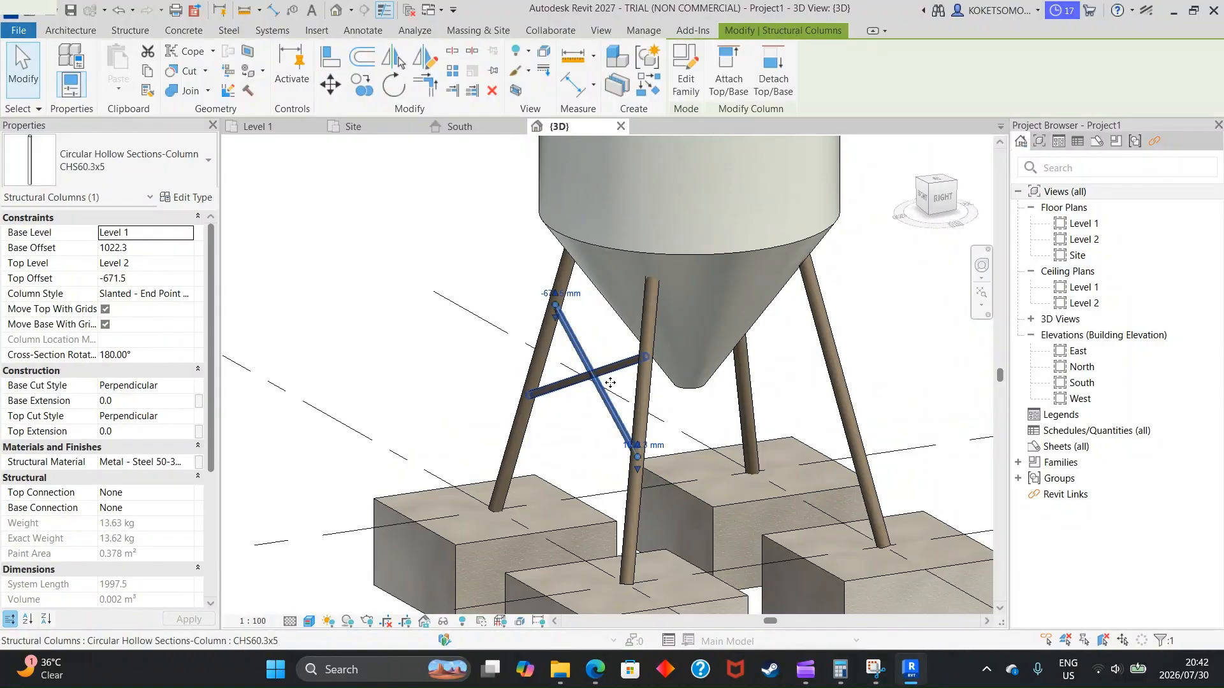
pyautogui.keyDown('ctrl'); pyautogui.click(622, 380); pyautogui.keyUp('ctrl')
pyautogui.click(391, 127)
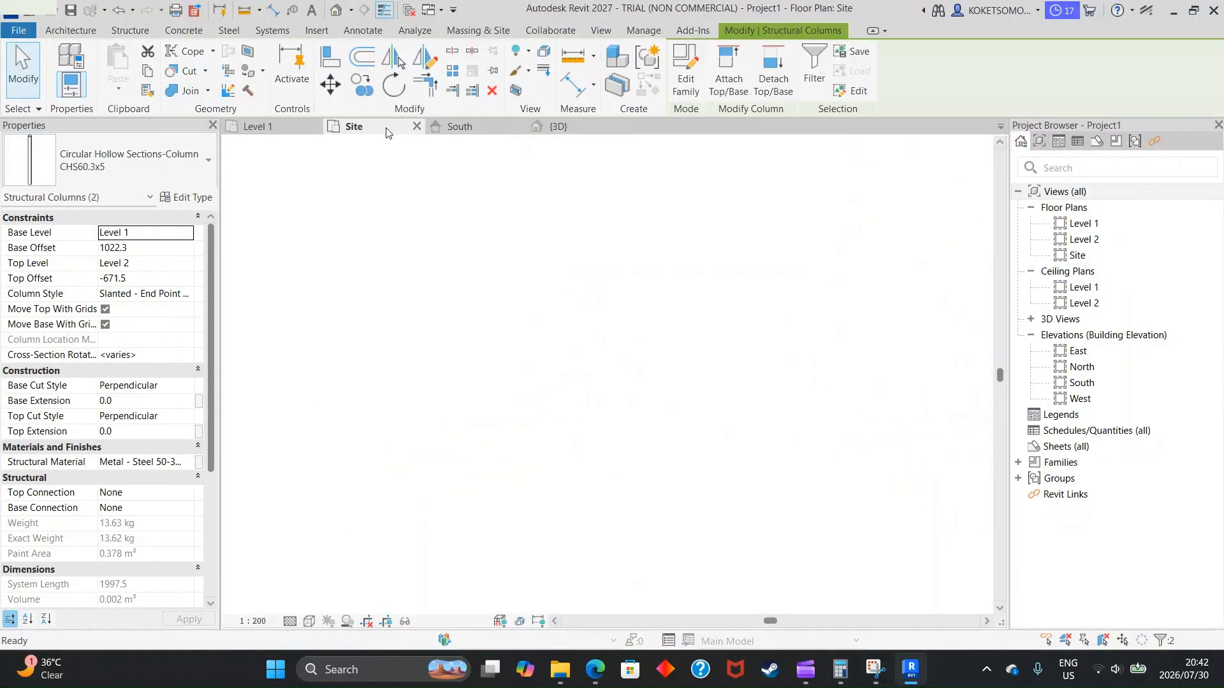
pyautogui.scroll(-1, 676, 342)
pyautogui.moveTo(676, 341); pyautogui.dragTo(580, 375, button='middle')
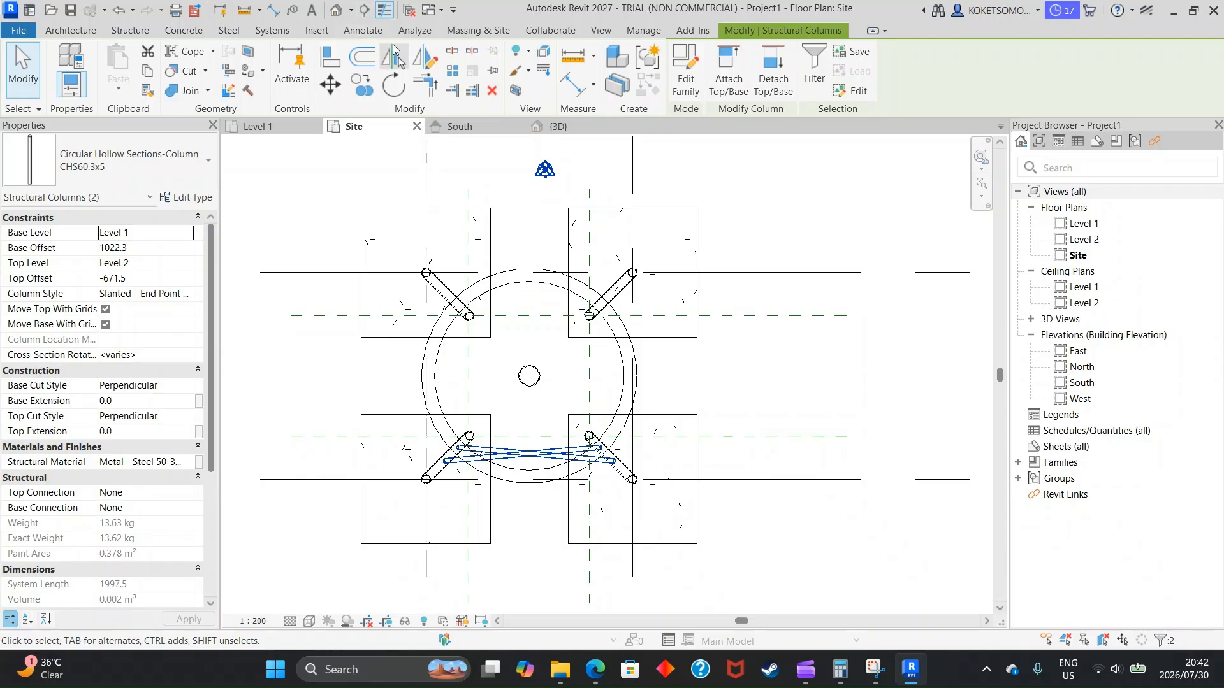
pyautogui.click(425, 57)
pyautogui.click(635, 375)
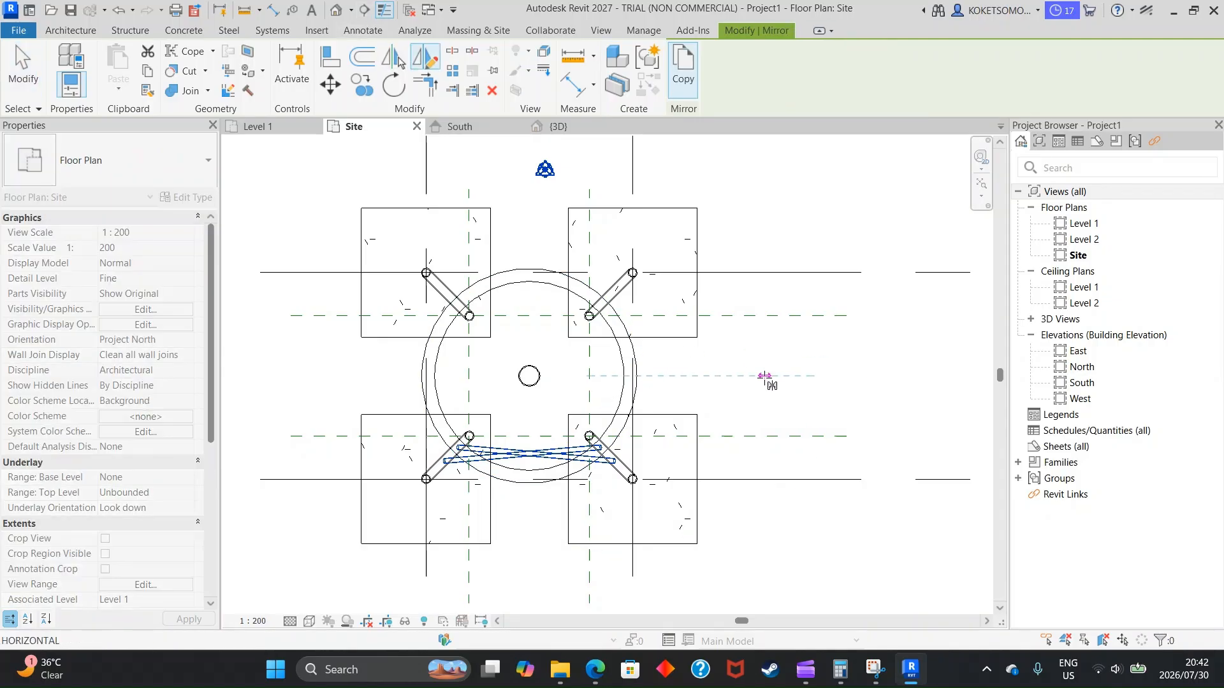
pyautogui.click(765, 376)
pyautogui.click(690, 392)
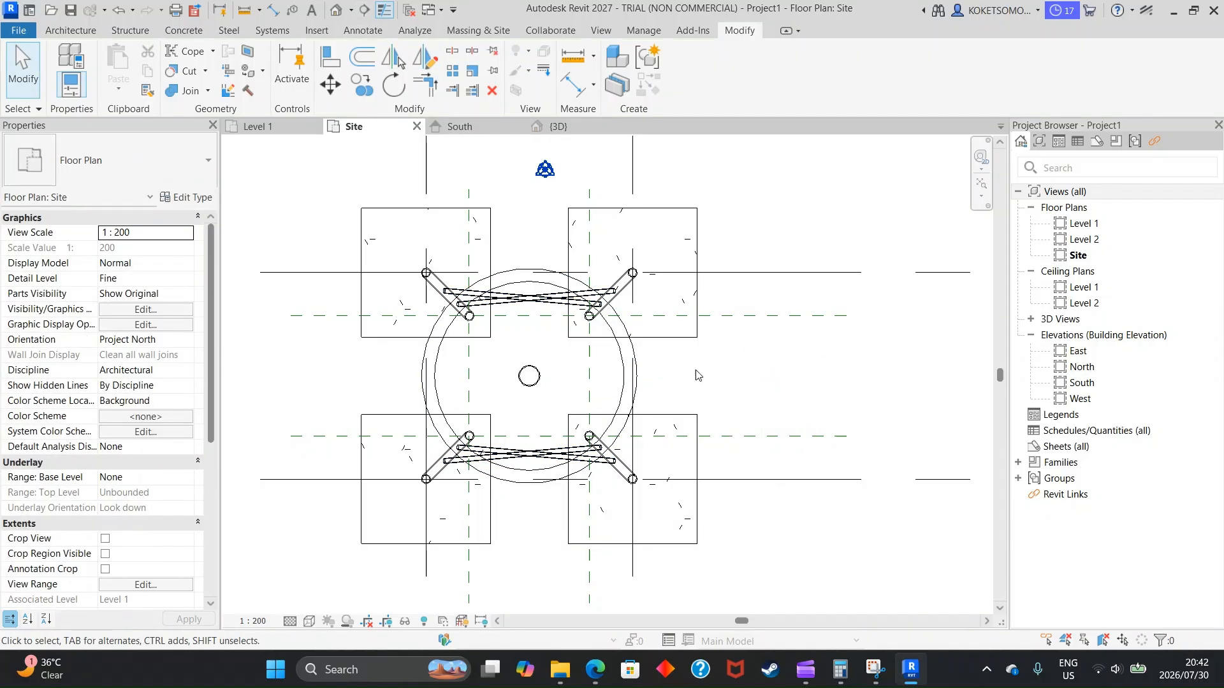
# Examine in the 3D view how the crossed braces sit between the slanted columns on both sides of the tank
pyautogui.click(535, 125)
pyautogui.keyDown('shift'); pyautogui.moveTo(697, 348); pyautogui.dragTo(929, 437, button='middle'); pyautogui.keyUp('shift')
pyautogui.scroll(-2, 823, 461)
pyautogui.keyDown('shift'); pyautogui.moveTo(840, 396); pyautogui.dragTo(727, 401, button='middle'); pyautogui.keyUp('shift')
pyautogui.scroll(2, 839, 455)
pyautogui.click(870, 473)
pyautogui.keyDown('shift'); pyautogui.moveTo(727, 400); pyautogui.dragTo(748, 384, button='middle'); pyautogui.keyUp('shift')
pyautogui.click(747, 381)
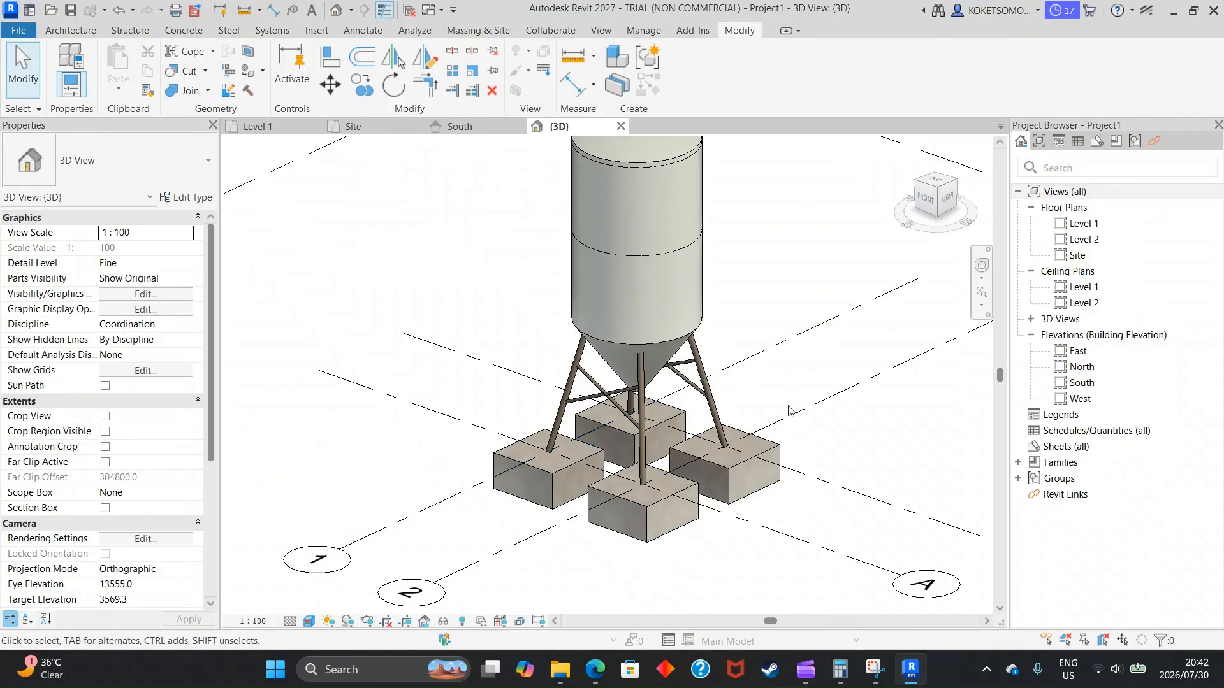
# Delete all four pad foundations beneath the slanted columns
pyautogui.click(717, 469)
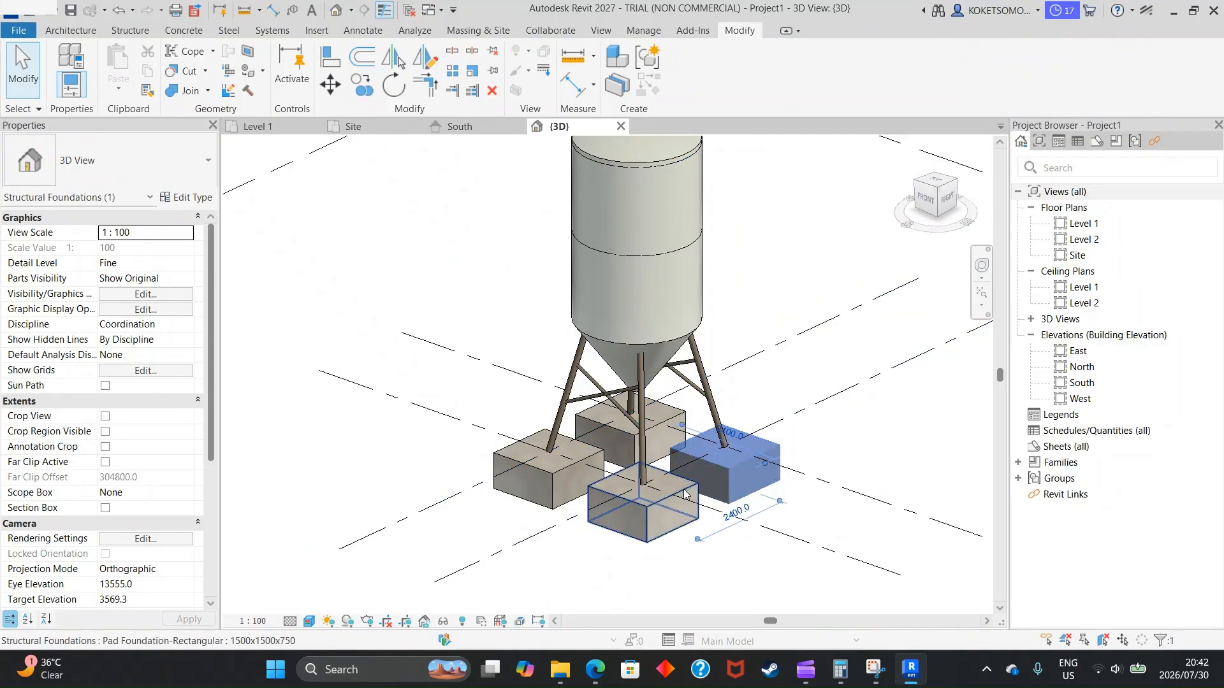
pyautogui.keyDown('ctrl'); pyautogui.click(654, 516); pyautogui.keyUp('ctrl')
pyautogui.keyDown('ctrl'); pyautogui.click(618, 472); pyautogui.keyUp('ctrl')
pyautogui.keyDown('ctrl'); pyautogui.click(563, 470); pyautogui.keyUp('ctrl')
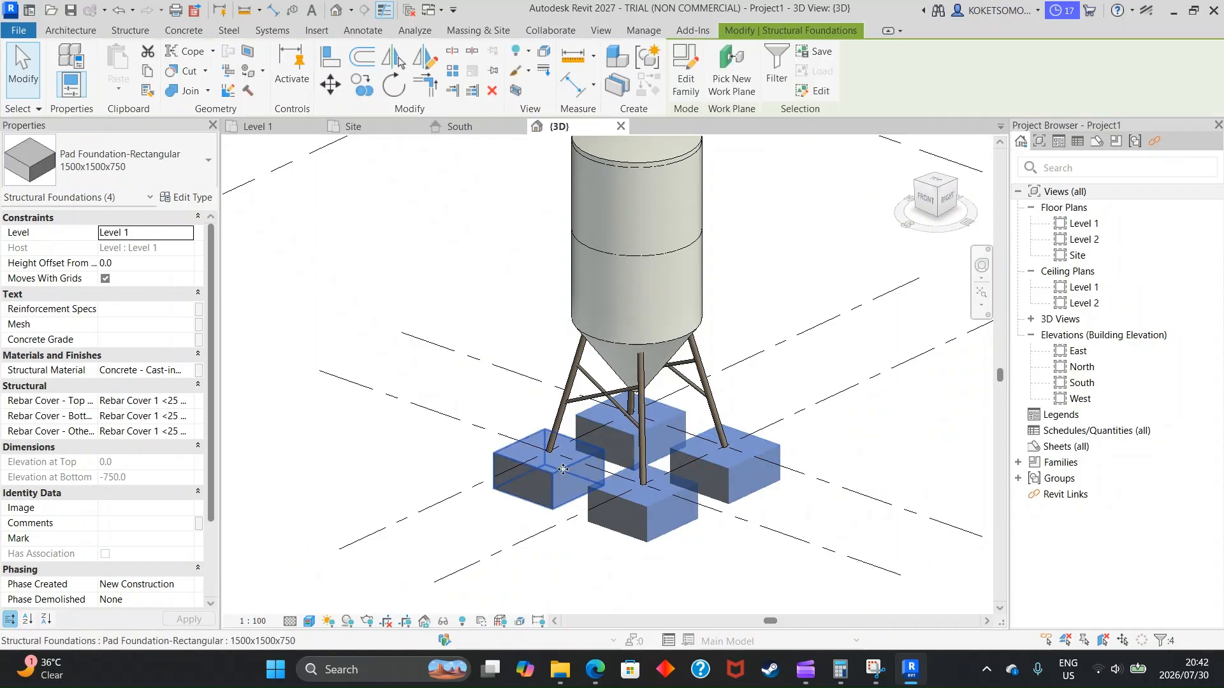
pyautogui.press('Delete')
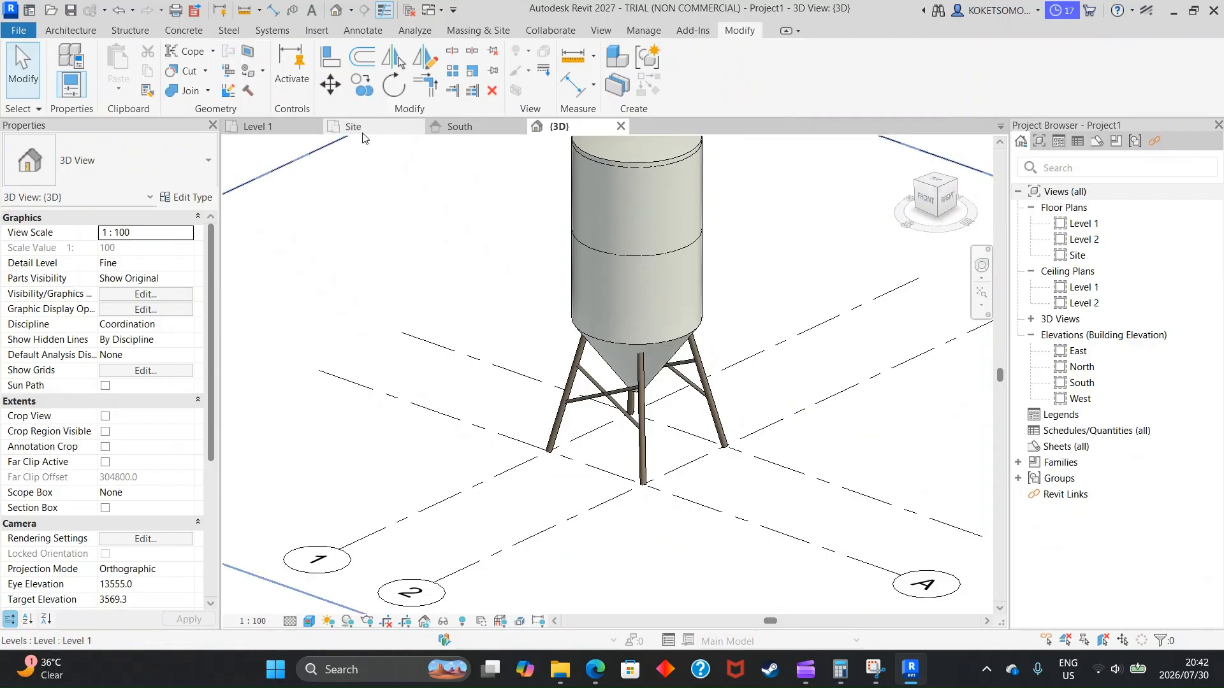
# Start an in-place model component in the Site plan and search the family categories for PLA
pyautogui.click(354, 127)
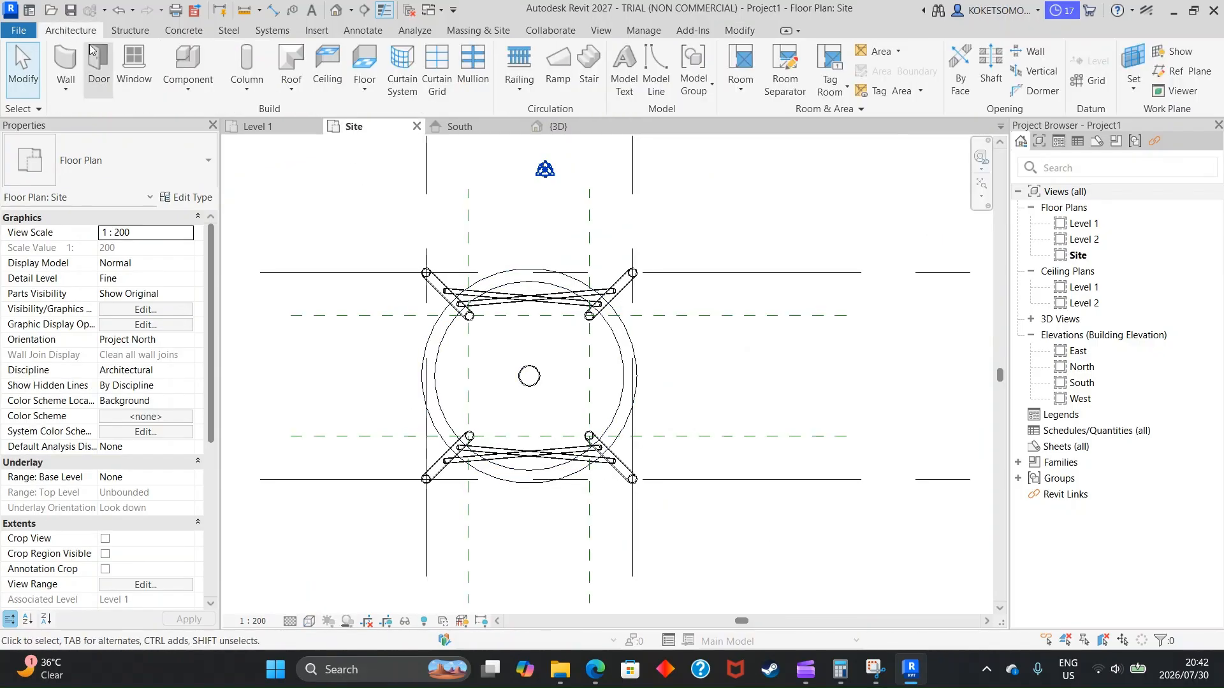
pyautogui.click(184, 88)
pyautogui.click(211, 156)
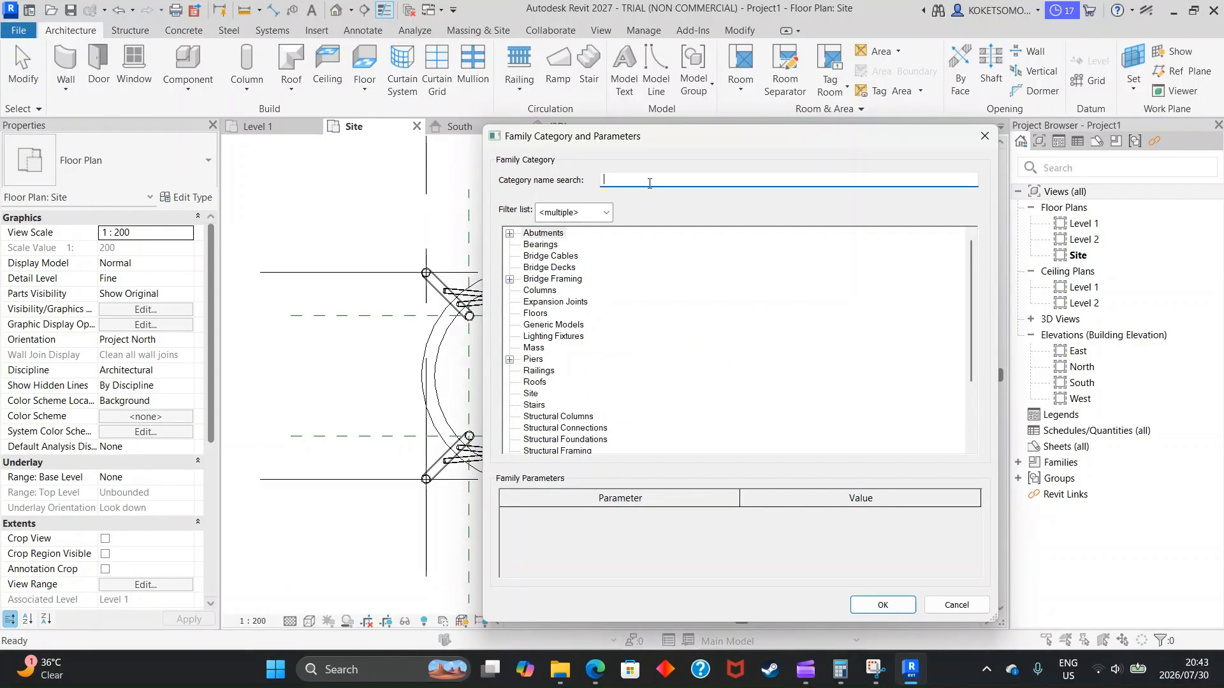
pyautogui.write('PLA')
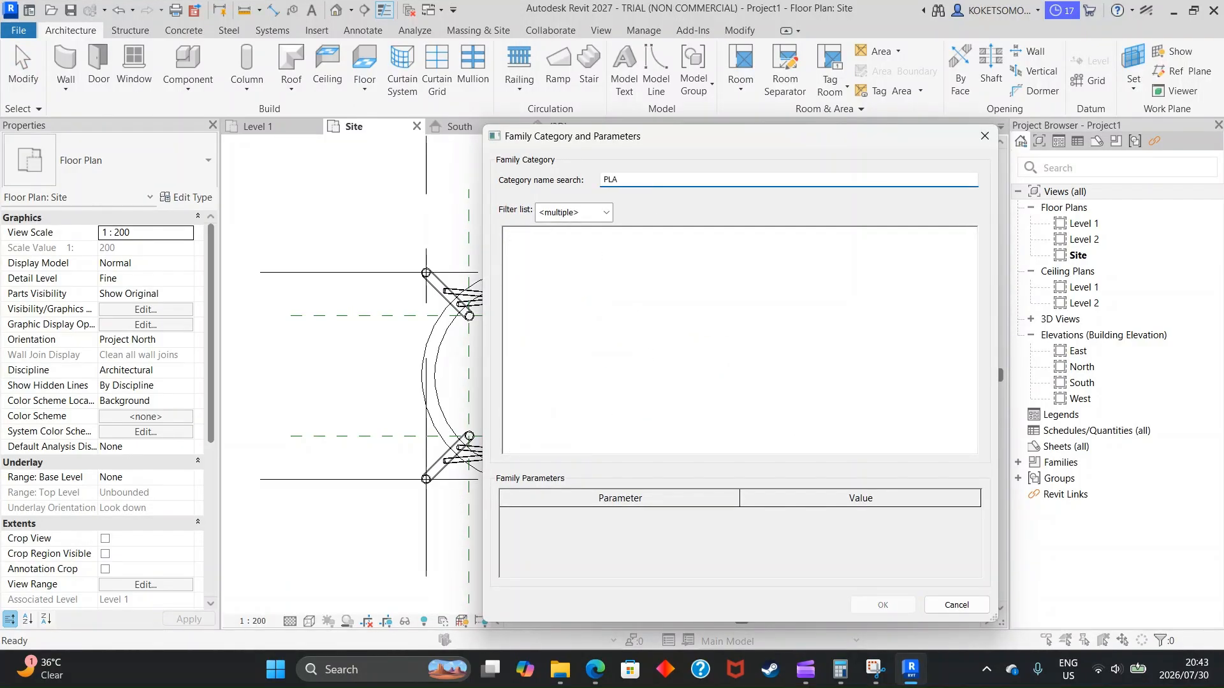
# Set the family category filter to show all disciplines
pyautogui.click(606, 213)
pyautogui.click(542, 233)
pyautogui.click(542, 256)
pyautogui.click(541, 269)
pyautogui.click(543, 293)
pyautogui.click(543, 284)
pyautogui.click(542, 293)
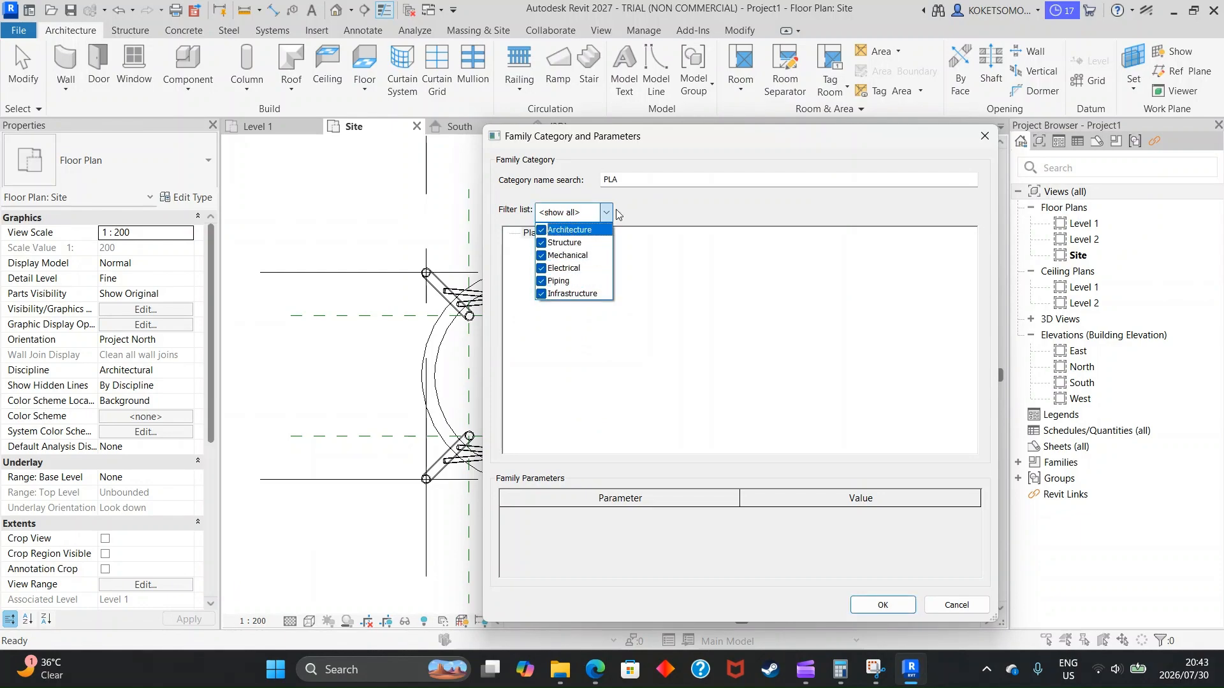
pyautogui.click(605, 216)
# Search the family categories for BAS and STE, then browse the full category list for a suitable base category
pyautogui.click(632, 184)
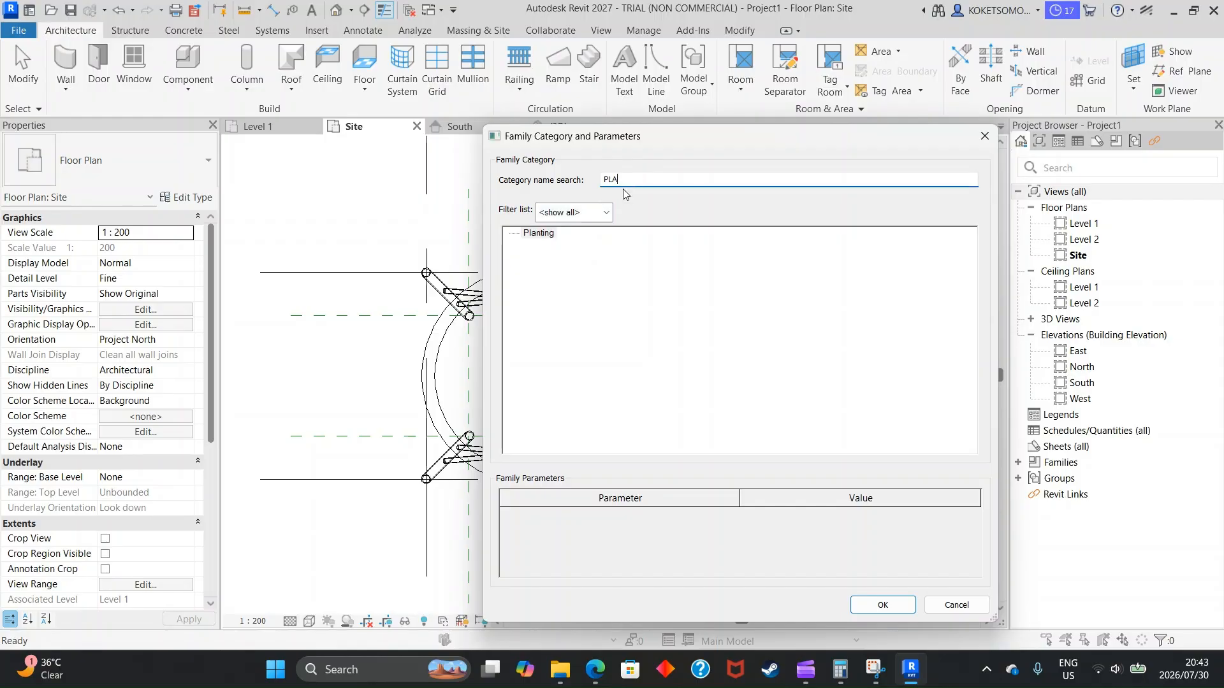
pyautogui.press('BackSpace')
pyautogui.write('BAS')
pyautogui.press('BackSpace')
pyautogui.press('BackSpace')
pyautogui.press('BackSpace')
pyautogui.write('STE')
pyautogui.press('BackSpace')
pyautogui.press('BackSpace')
pyautogui.press('BackSpace')
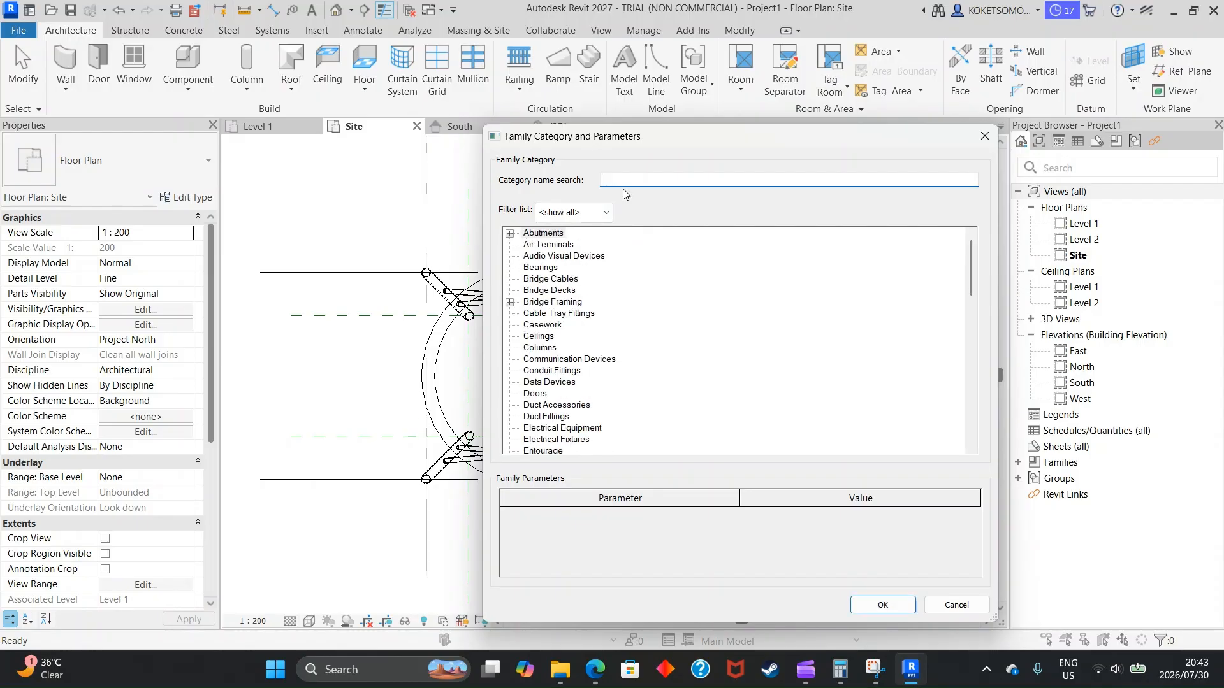
pyautogui.scroll(-4, 573, 319)
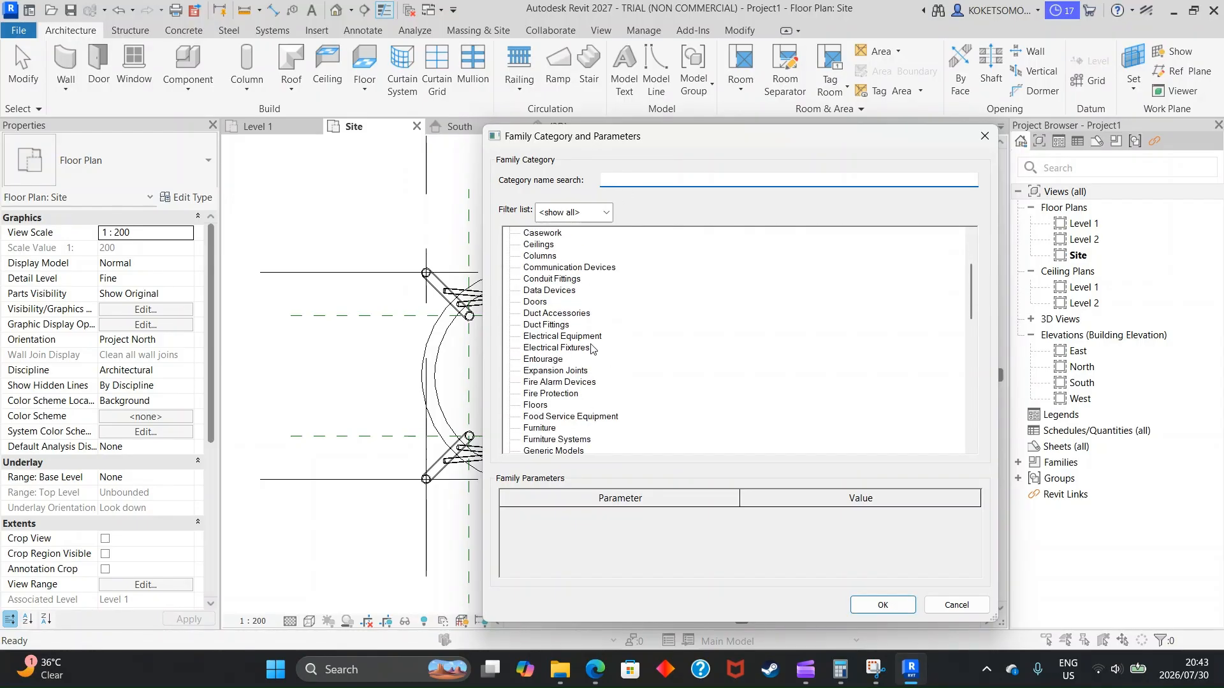
pyautogui.scroll(-9, 564, 367)
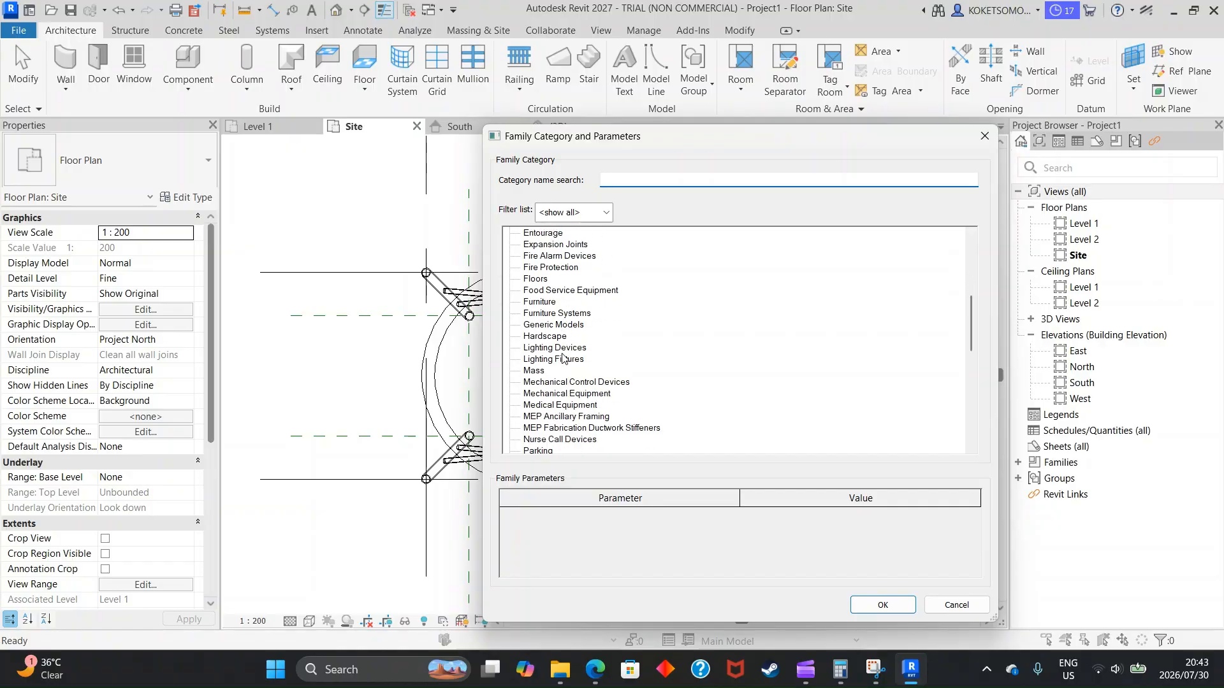
pyautogui.scroll(-4, 565, 345)
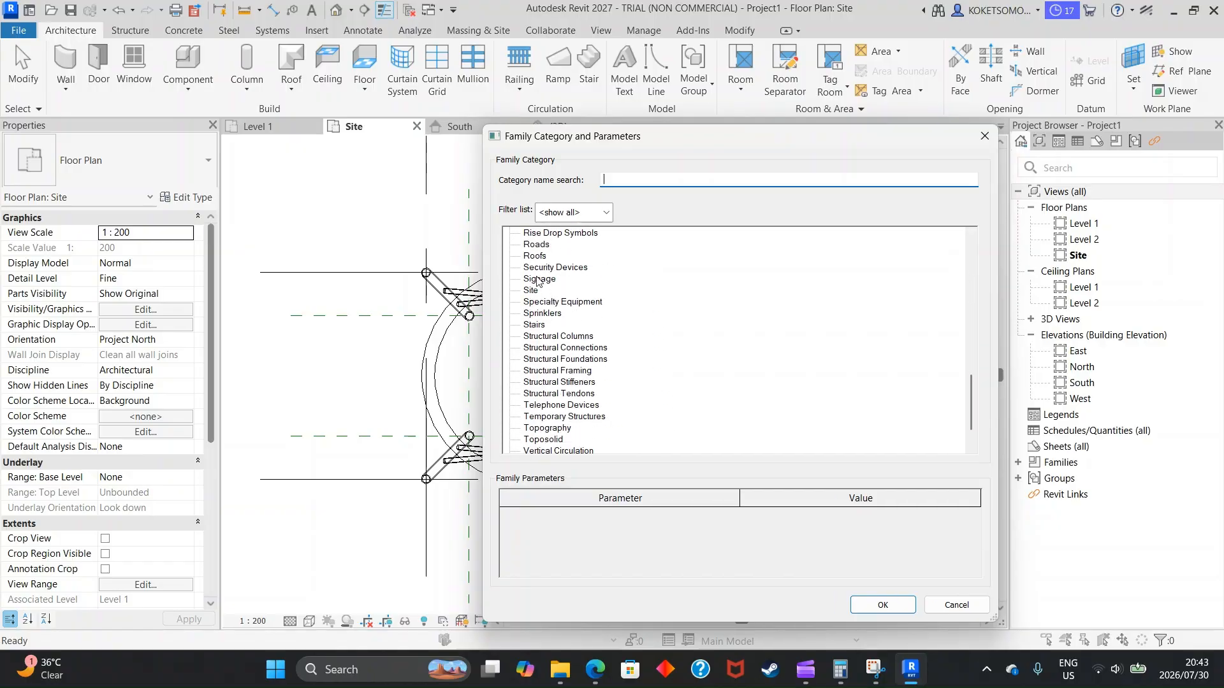
pyautogui.scroll(-1, 552, 262)
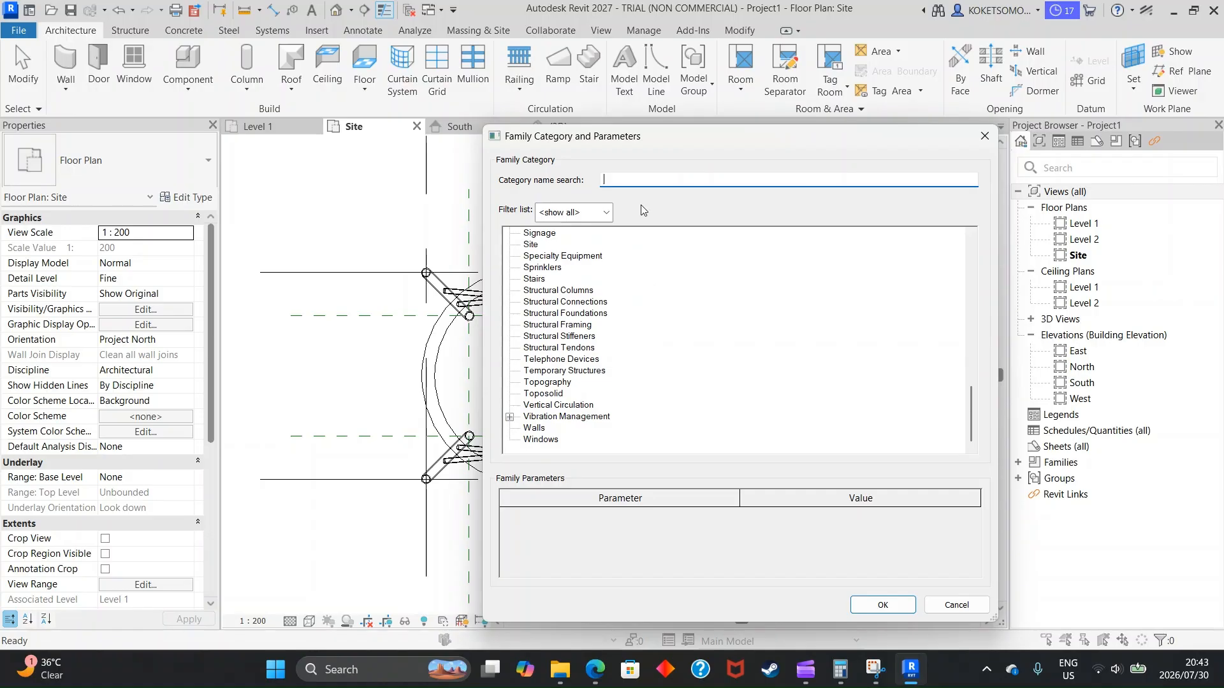
# Filter the family categories by GE, choose Generic Models, and accept the in-place model's name
pyautogui.write('GE')
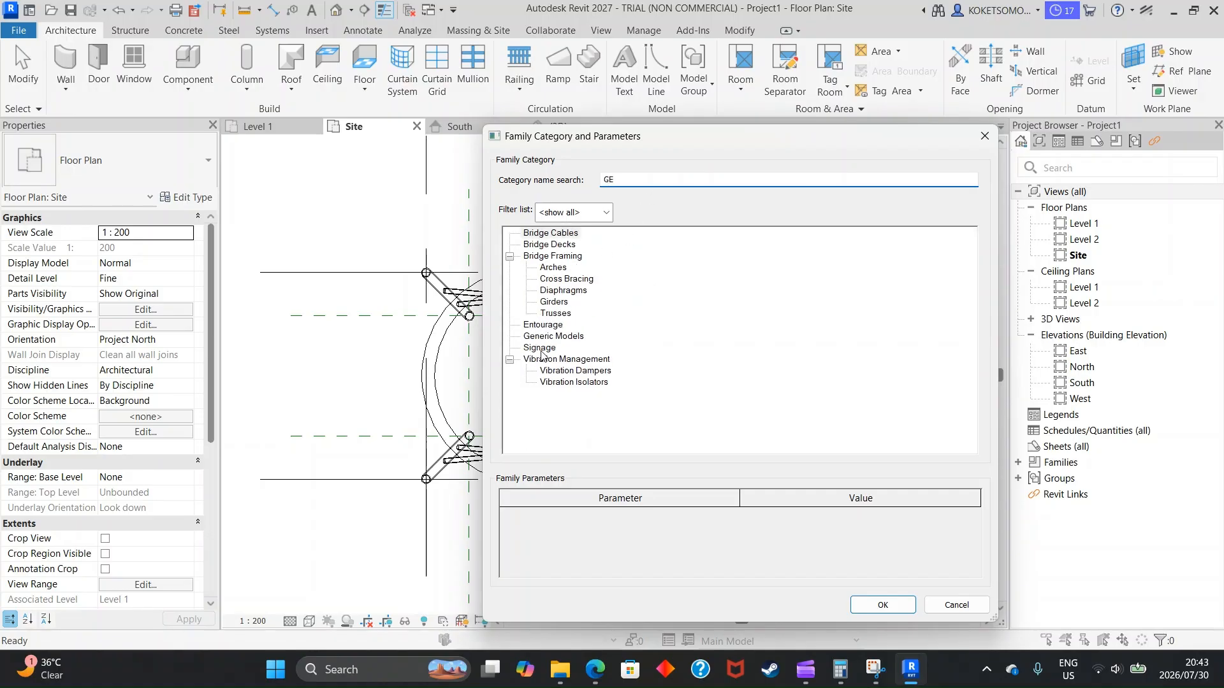
pyautogui.click(547, 337)
pyautogui.click(882, 605)
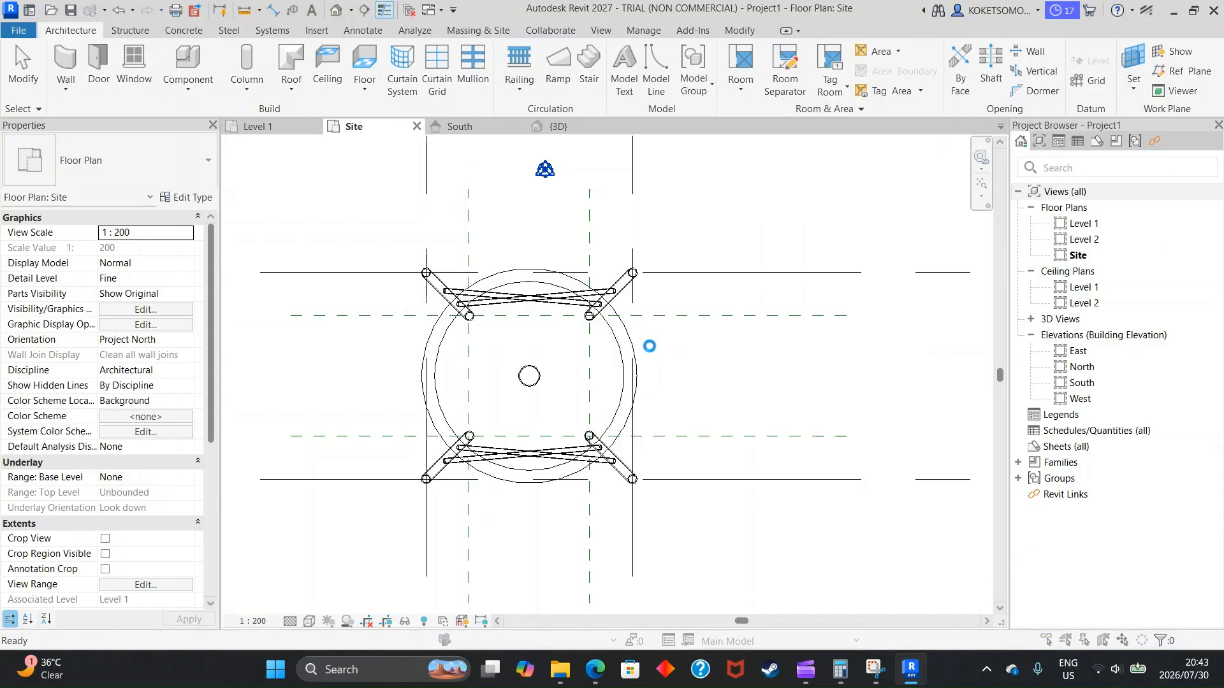
pyautogui.click(640, 342)
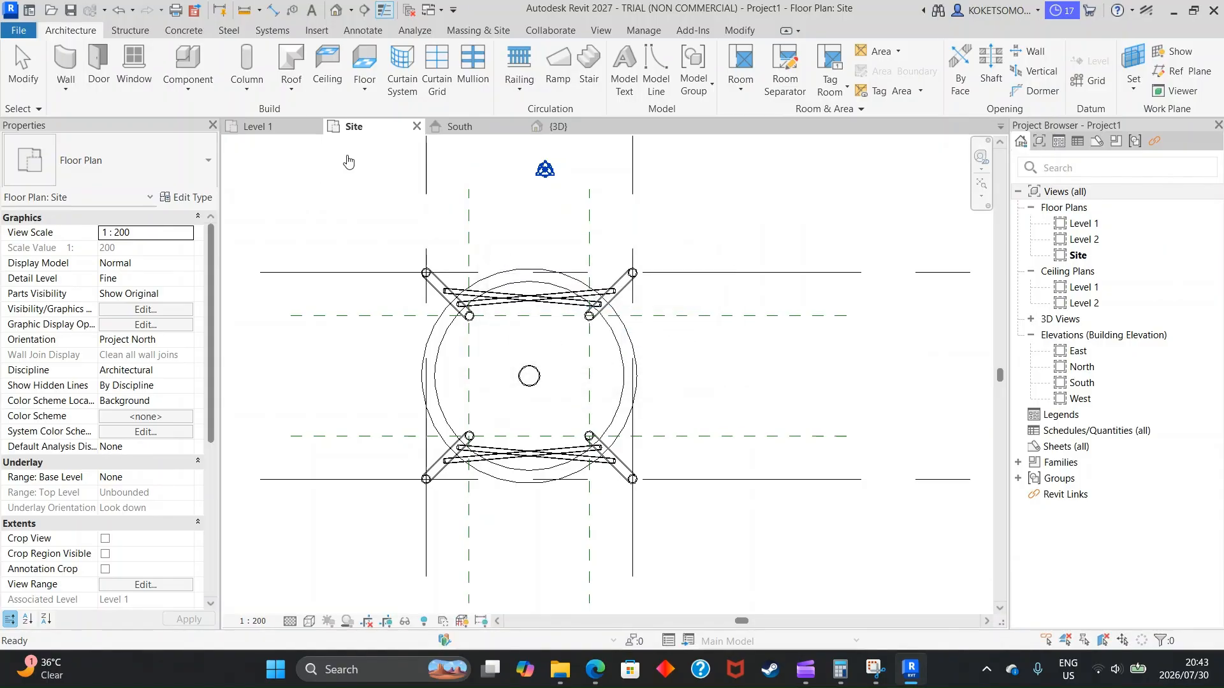
# Start an extrusion and sketch a rectangle about 400 by 3200 mm around the west pair of column bases
pyautogui.click(134, 64)
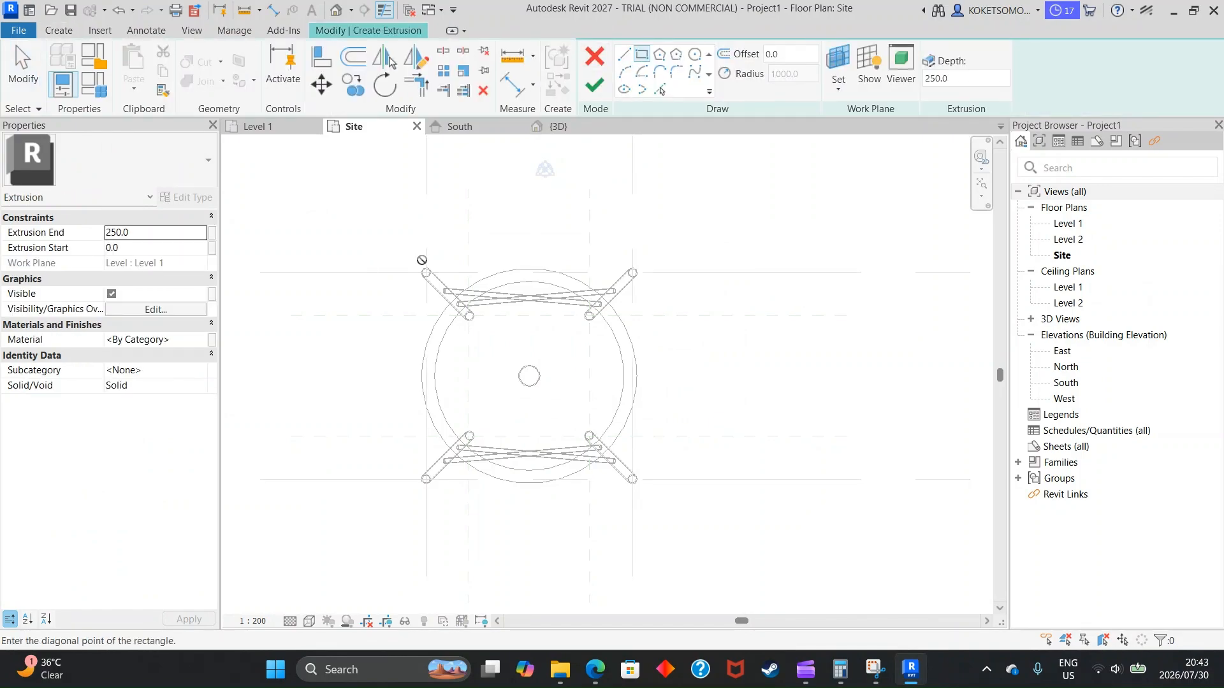
pyautogui.click(444, 512)
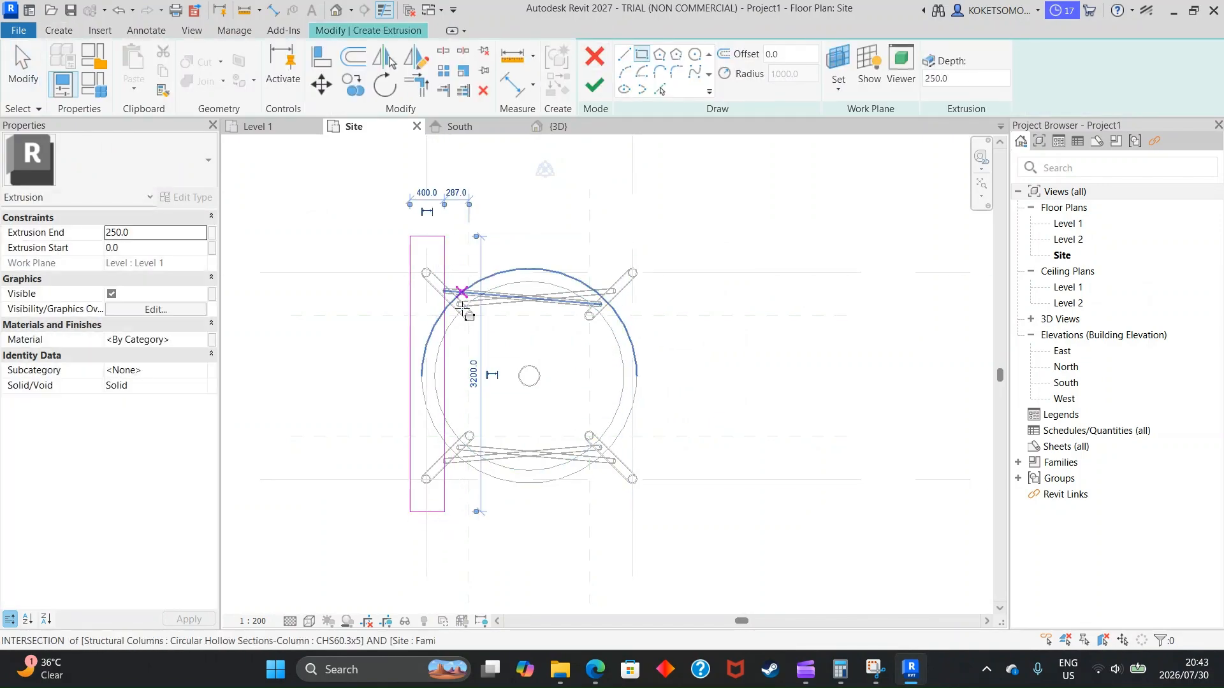
pyautogui.scroll(1, 454, 283)
pyautogui.press('Escape')
pyautogui.press('Escape')
# Set the rectangle's inner long edge 200 mm from the column grid line and its overall width to 400 mm
pyautogui.click(448, 270)
pyautogui.moveTo(430, 221); pyautogui.dragTo(427, 220)
pyautogui.click(440, 197)
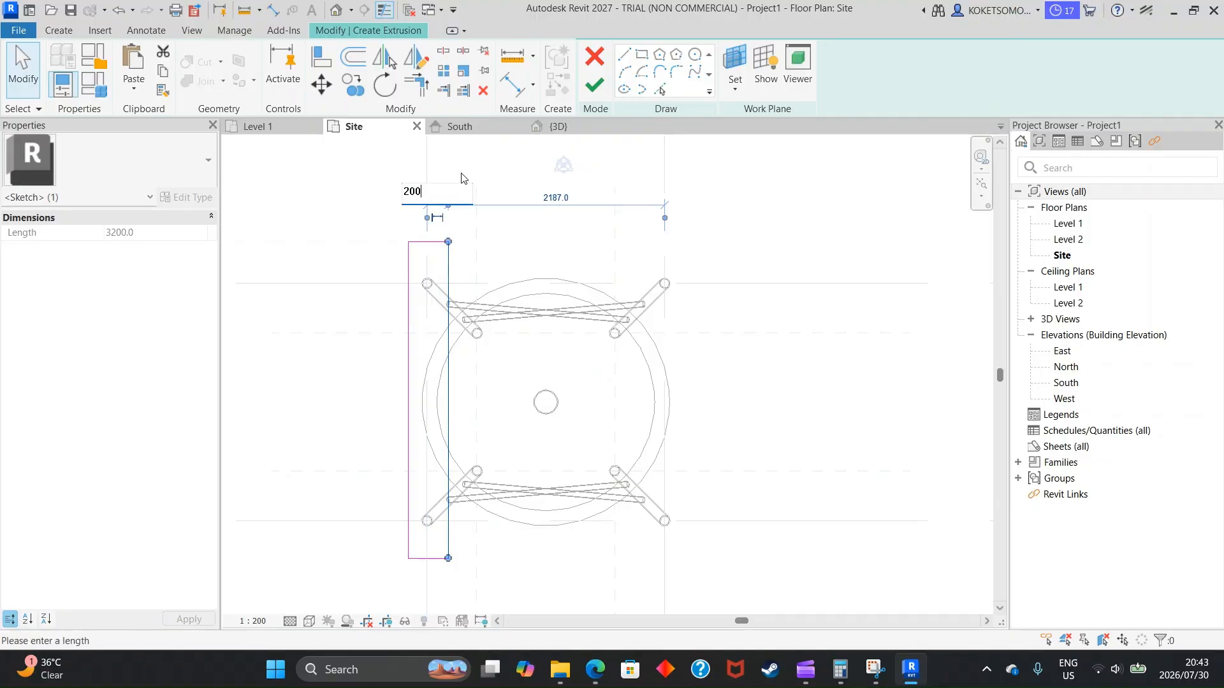
pyautogui.write('200')
pyautogui.press('Return')
pyautogui.click(409, 255)
pyautogui.click(435, 193)
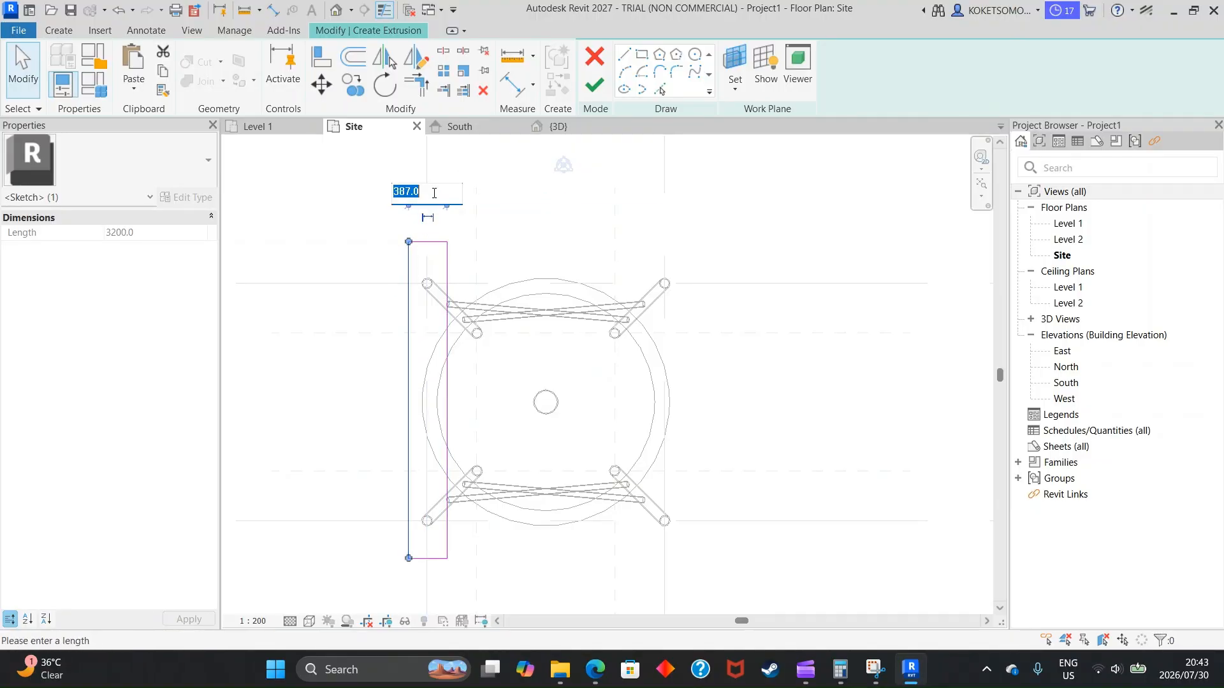
pyautogui.press('Return')
# Set the rectangle's north edge 400 mm beyond the northern column grid line
pyautogui.click(427, 242)
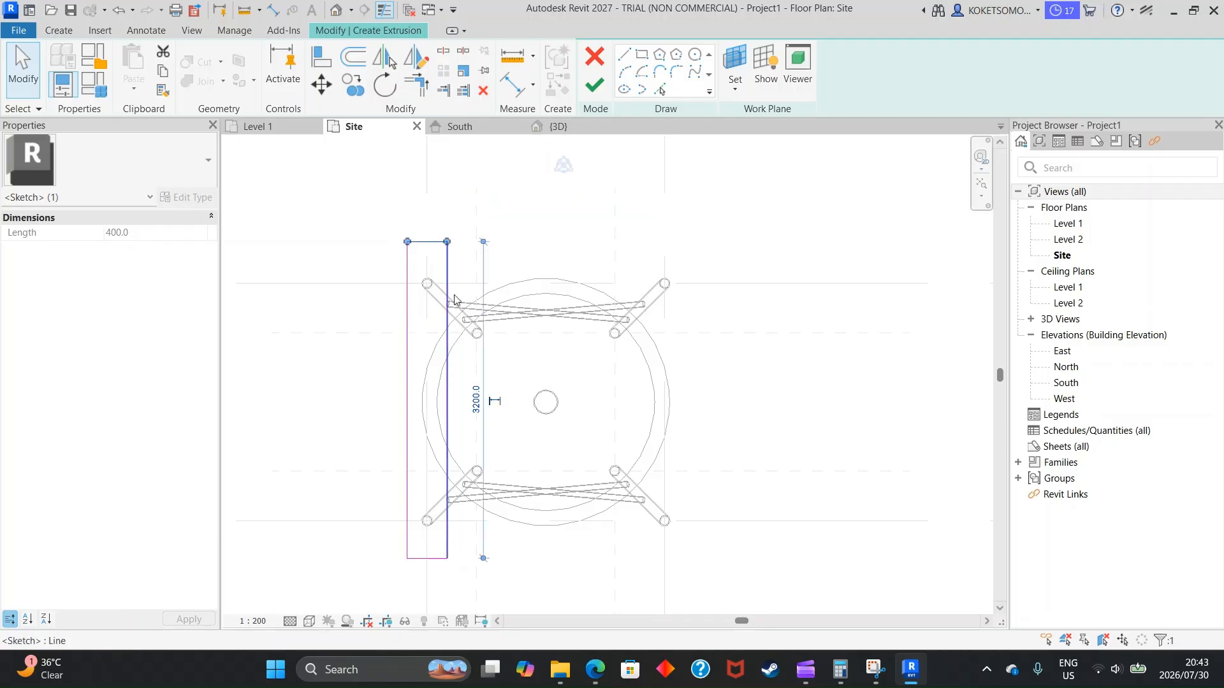
pyautogui.moveTo(430, 320); pyautogui.dragTo(440, 283)
pyautogui.click(475, 262)
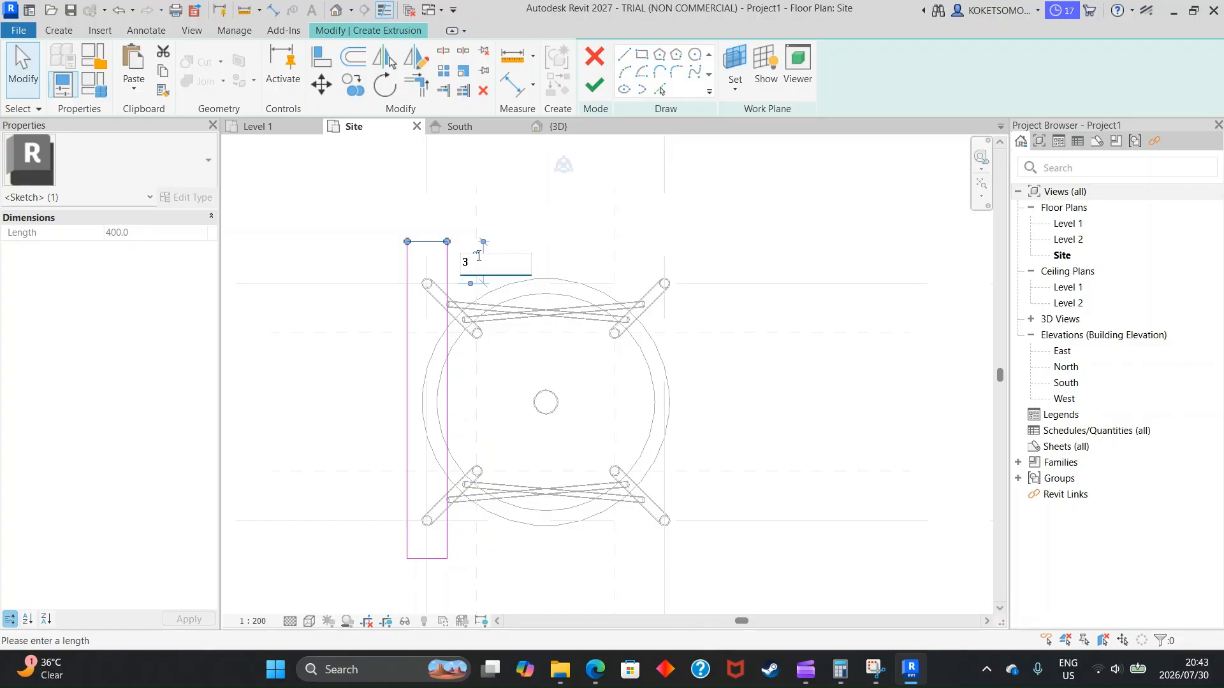
pyautogui.write('400')
pyautogui.press('Return')
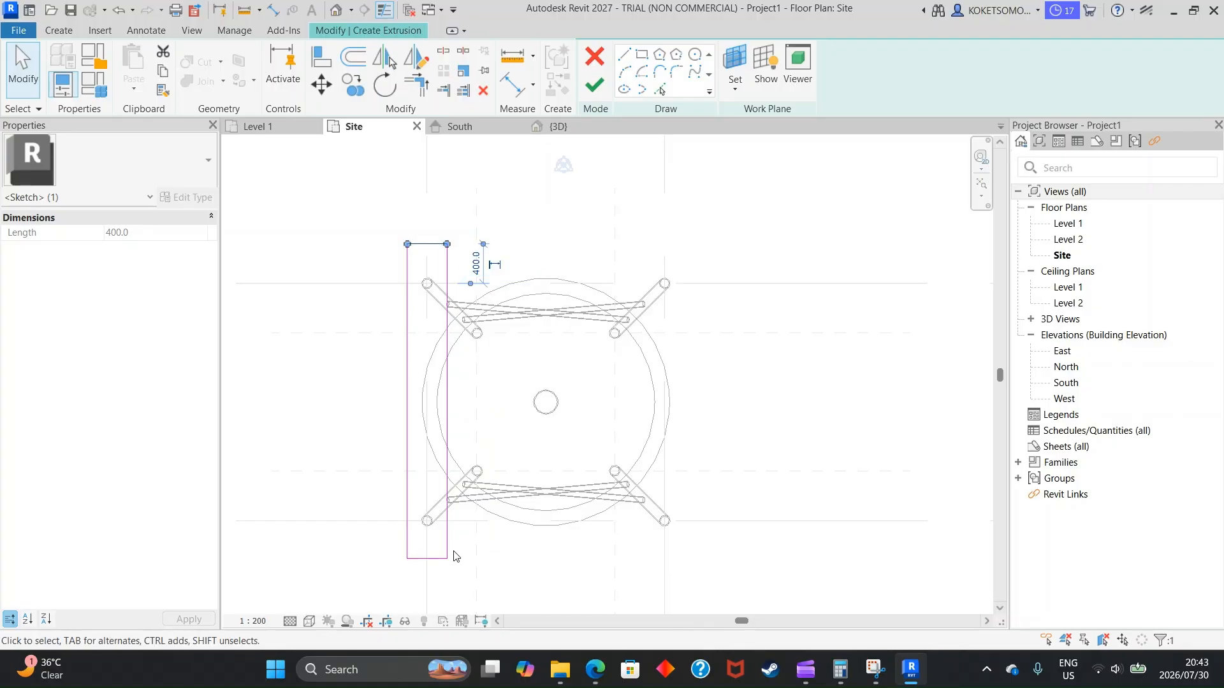
# Set the rectangle's south edge 400 mm beyond the southern column grid line and finish the extrusion sketch
pyautogui.click(439, 559)
pyautogui.moveTo(371, 428); pyautogui.dragTo(371, 520)
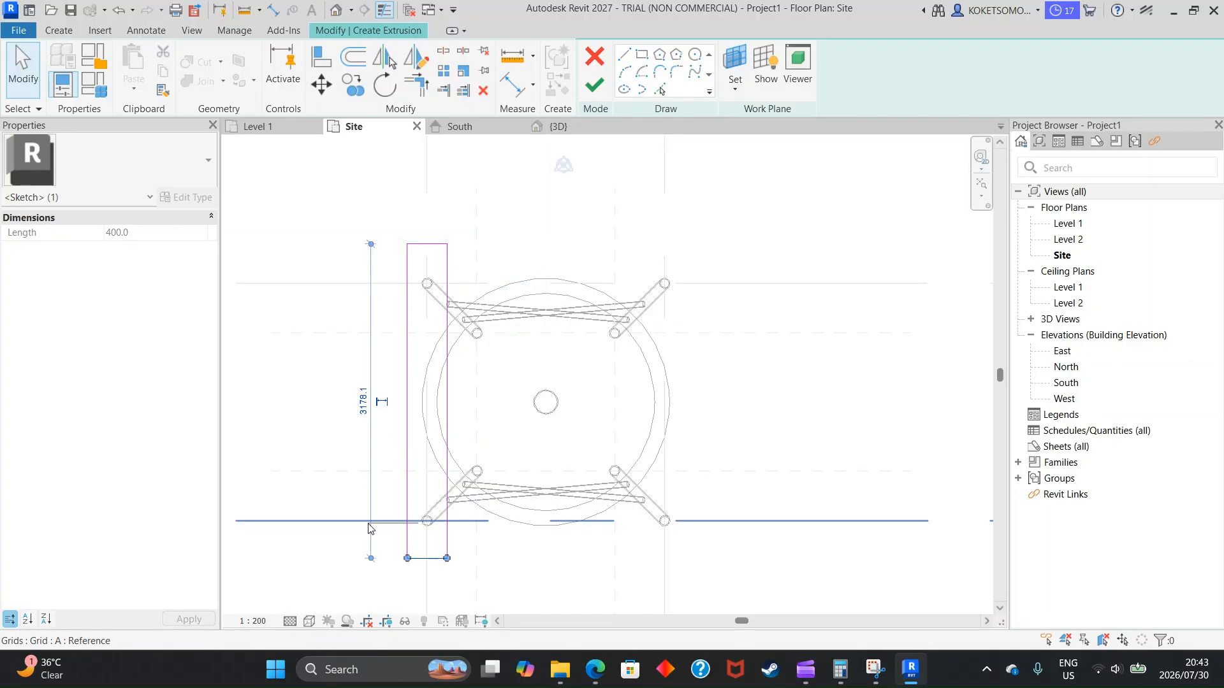
pyautogui.click(358, 540)
pyautogui.write('400')
pyautogui.press('Return')
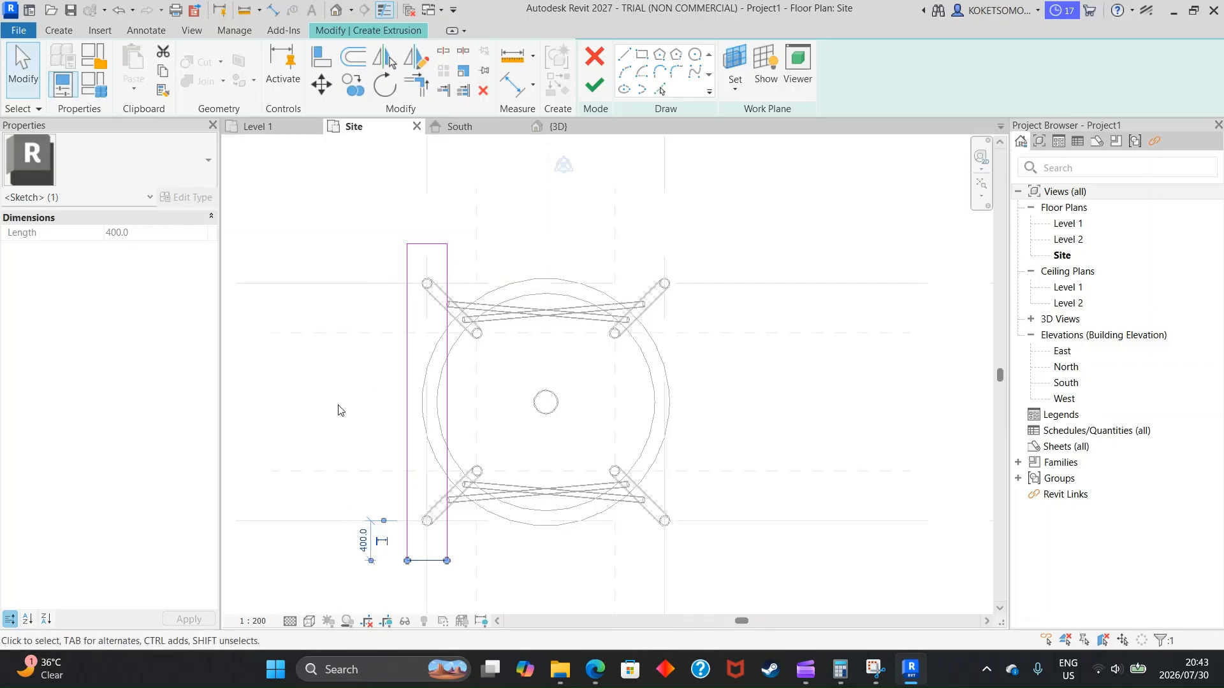
pyautogui.click(508, 185)
pyautogui.click(594, 85)
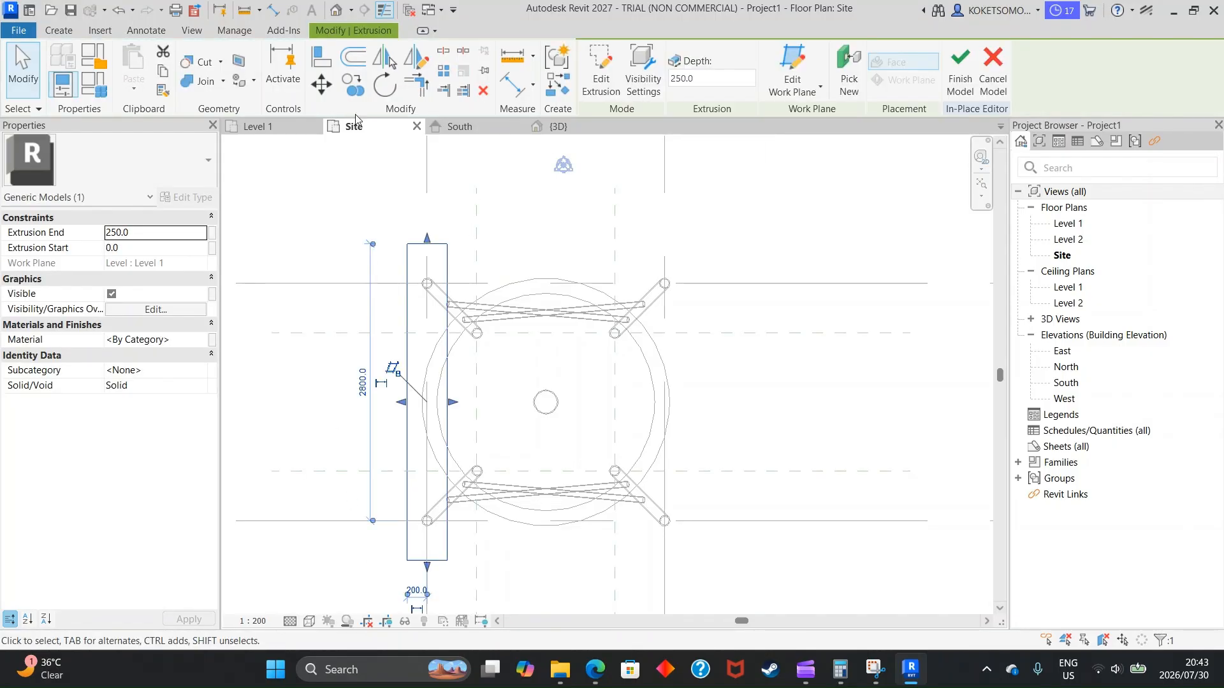
# In the South elevation, set the base block to extend 200 mm downward from Level 1
pyautogui.click(468, 128)
pyautogui.scroll(5, 402, 568)
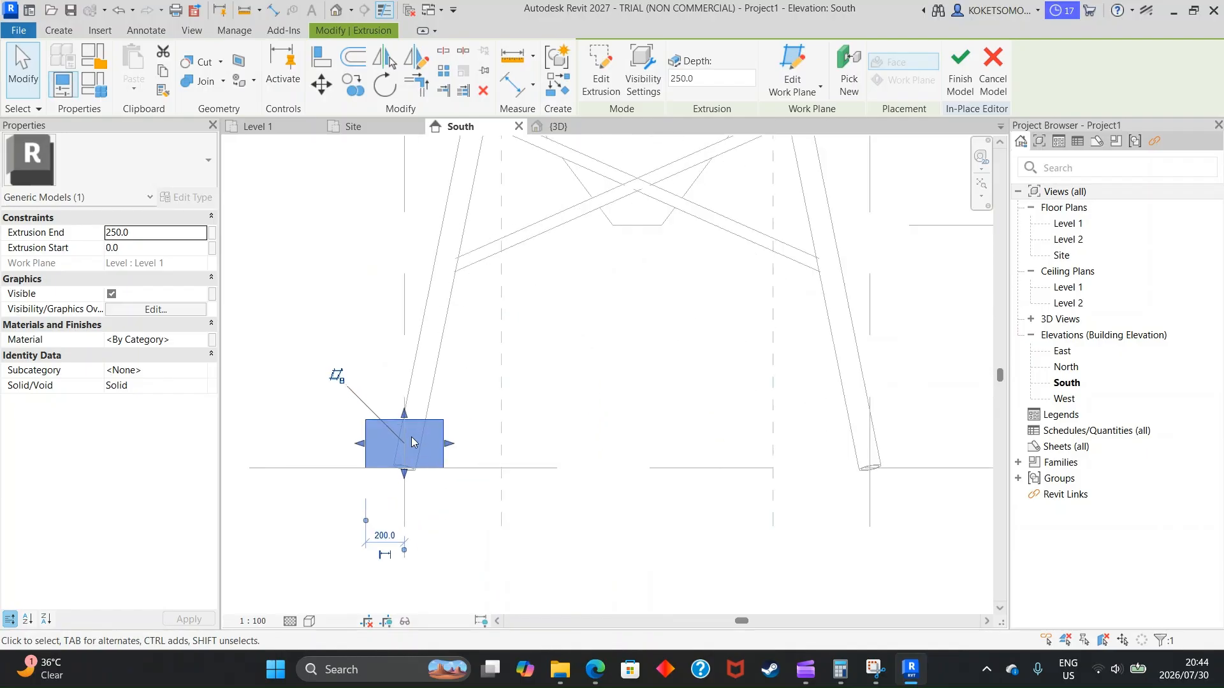
pyautogui.moveTo(407, 519); pyautogui.dragTo(418, 547)
pyautogui.click(495, 497)
pyautogui.write('200')
pyautogui.press('Return')
pyautogui.scroll(-2, 388, 357)
pyautogui.scroll(1, 407, 427)
pyautogui.click(412, 433)
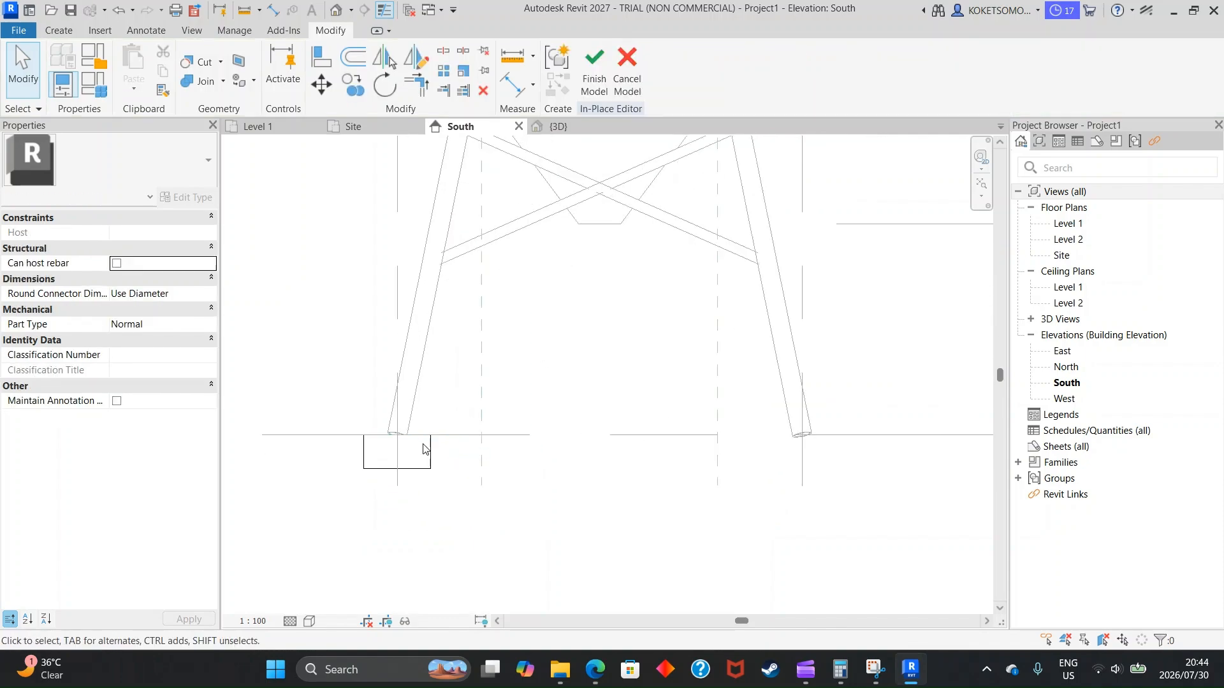
# Duplicate the base block symmetrically about the tank's centre beneath the opposite pair of columns
pyautogui.click(425, 446)
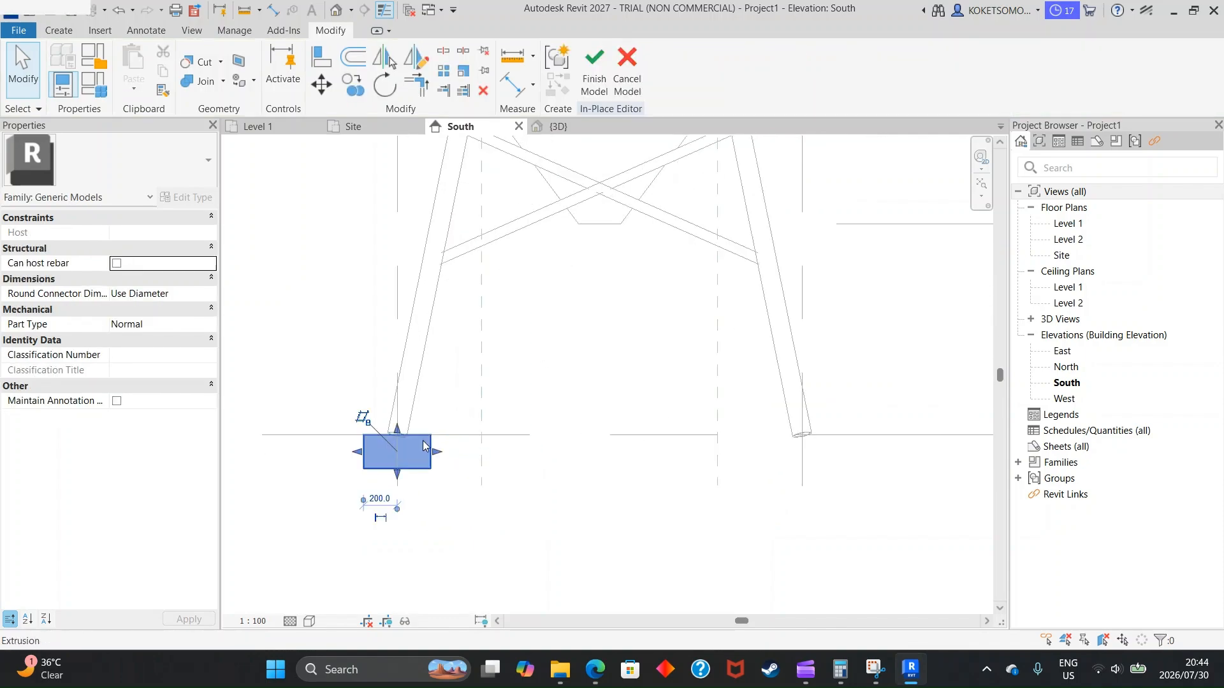
pyautogui.click(595, 211)
pyautogui.scroll(-1, 626, 348)
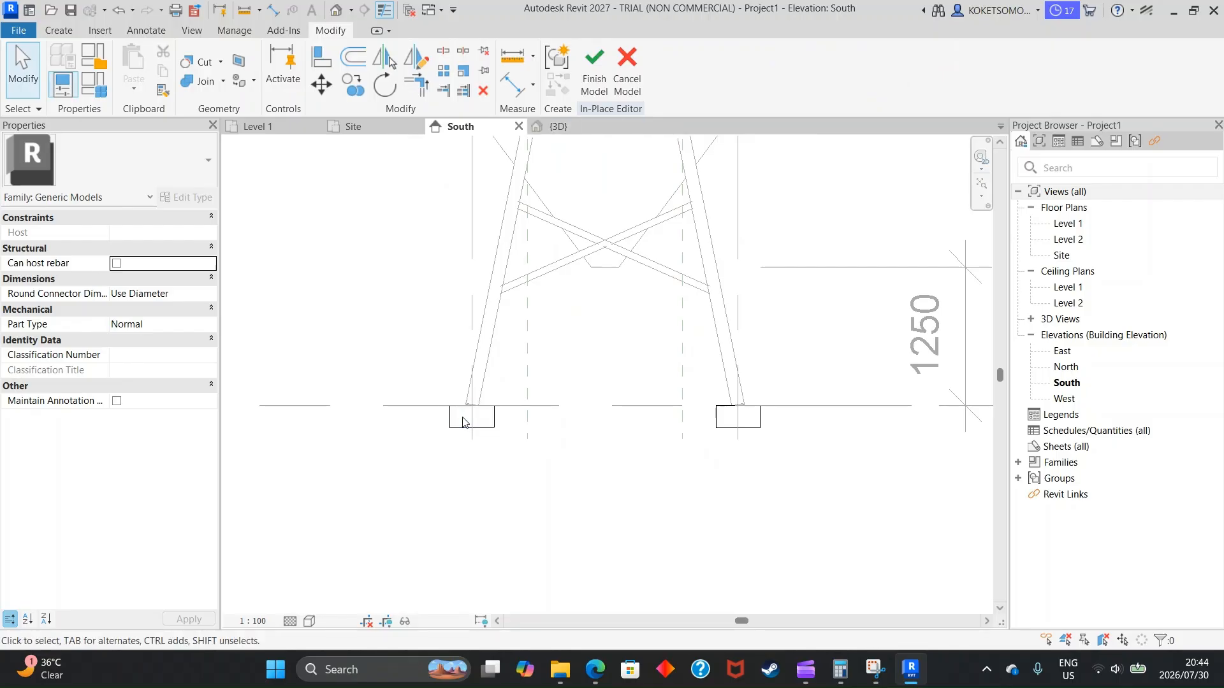
# Assign the material Metal - Steel - 345 MPa to both base blocks and finish the in-place model
pyautogui.moveTo(726, 445); pyautogui.dragTo(385, 415)
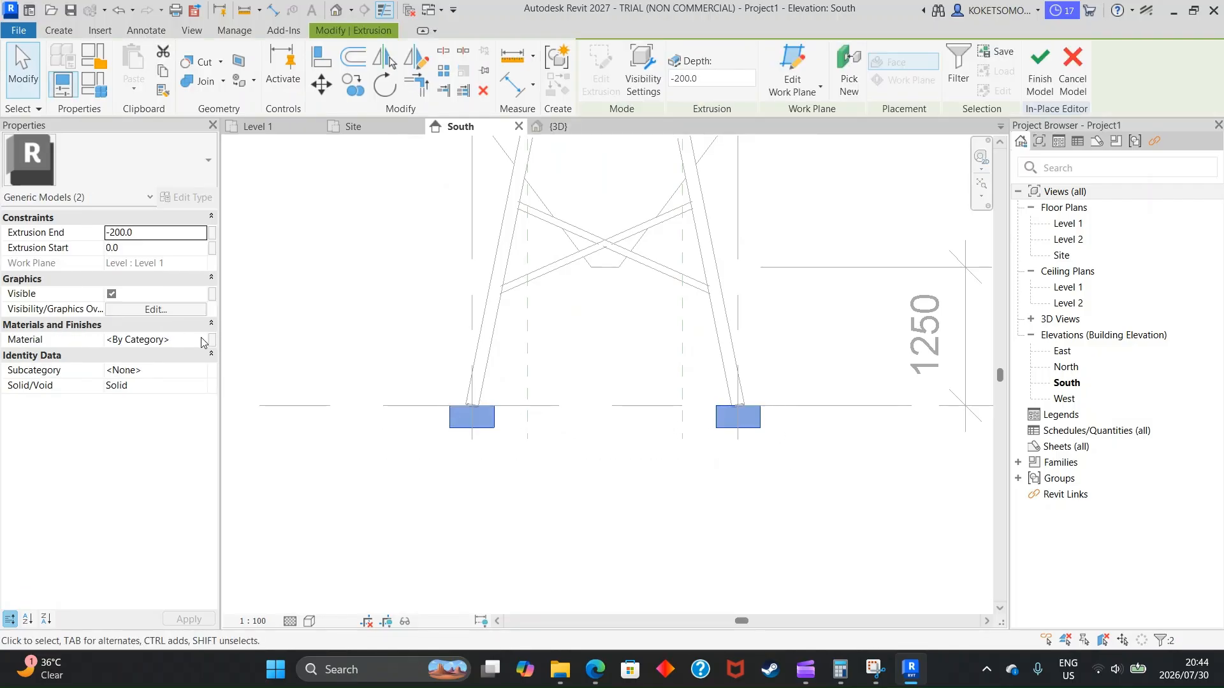
pyautogui.click(203, 342)
pyautogui.click(203, 342)
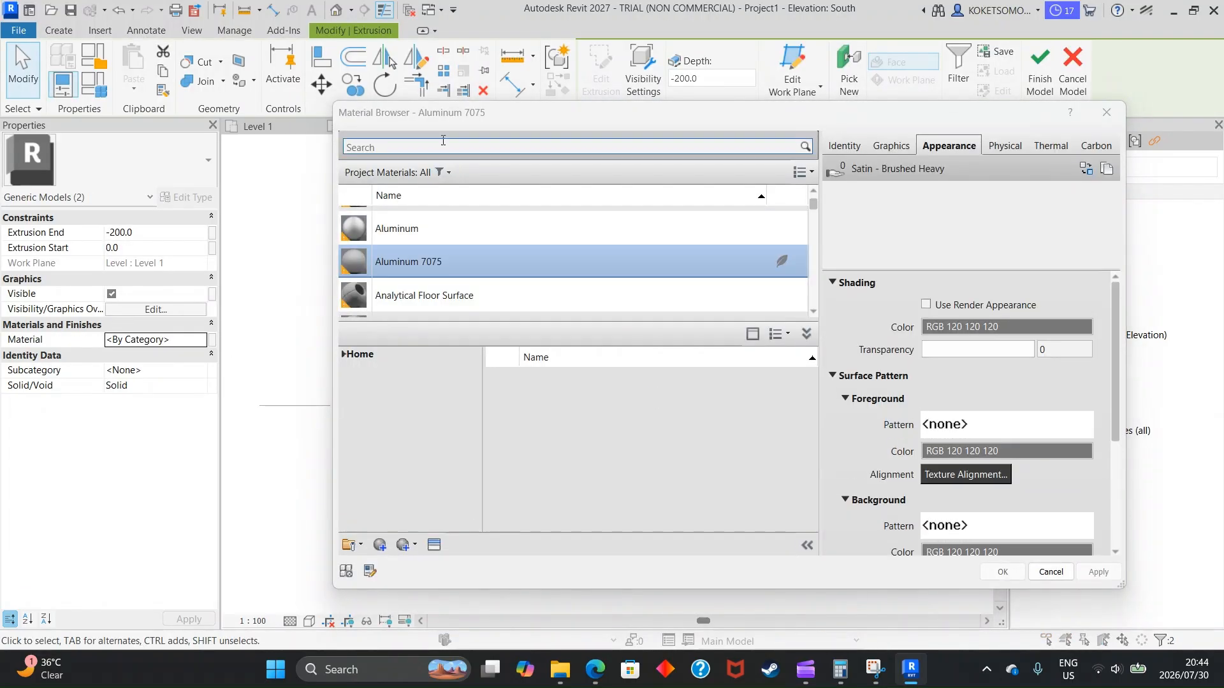
pyautogui.click(439, 146)
pyautogui.write('STEEL')
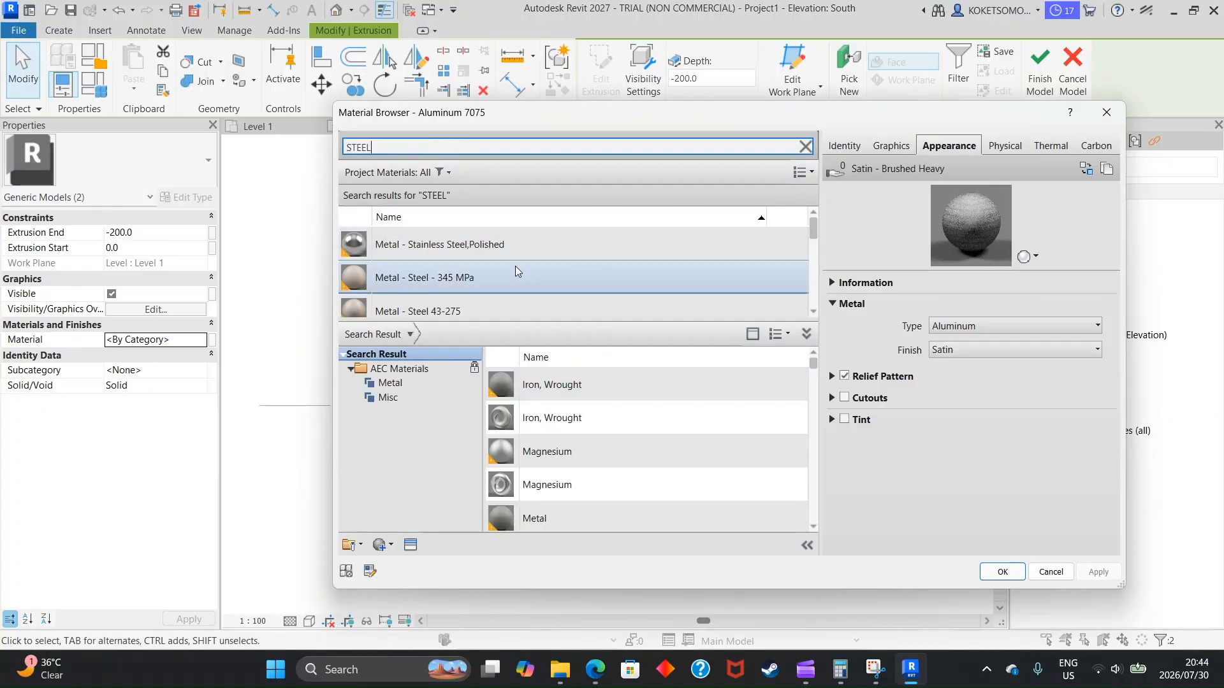
pyautogui.click(510, 277)
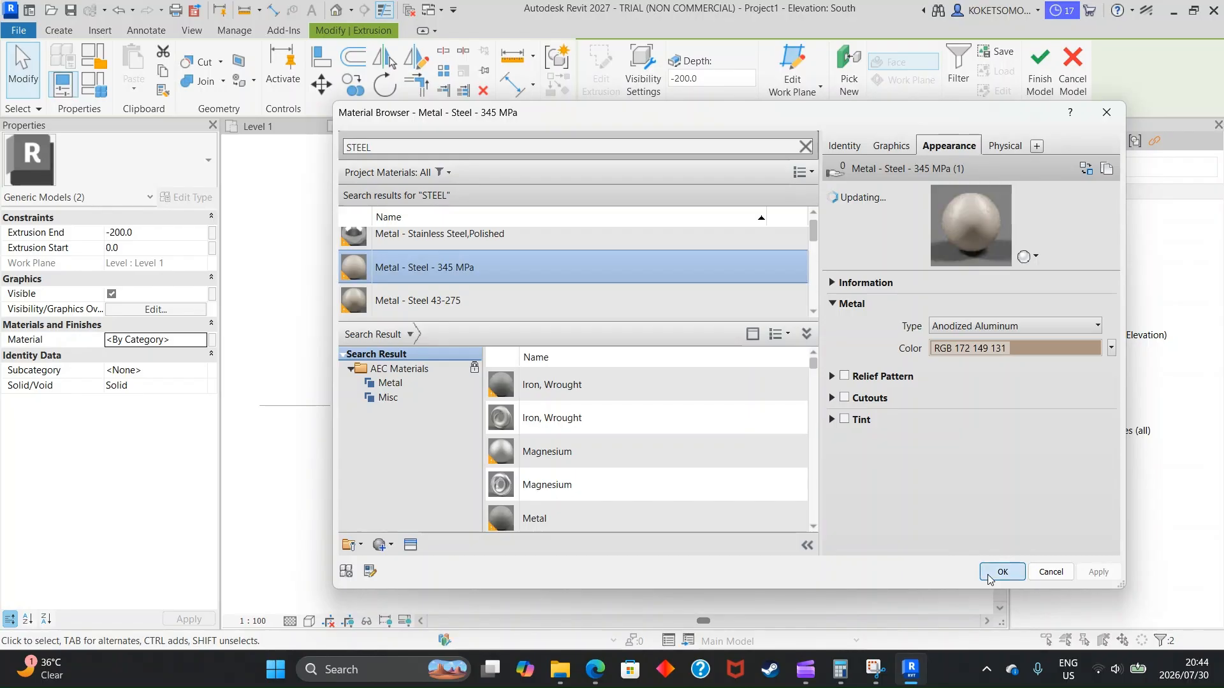
pyautogui.click(1002, 572)
pyautogui.click(1040, 70)
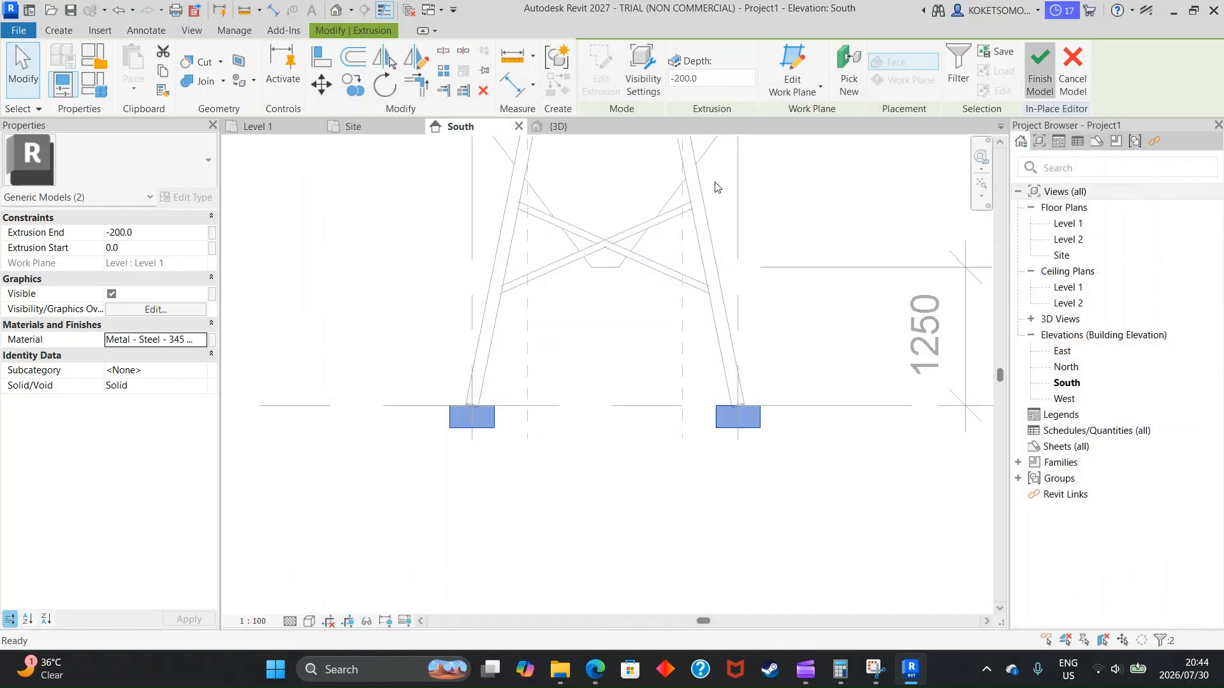
# Inspect the steel base beams, columns and existing bracing in the 3D view from several angles
pyautogui.click(560, 126)
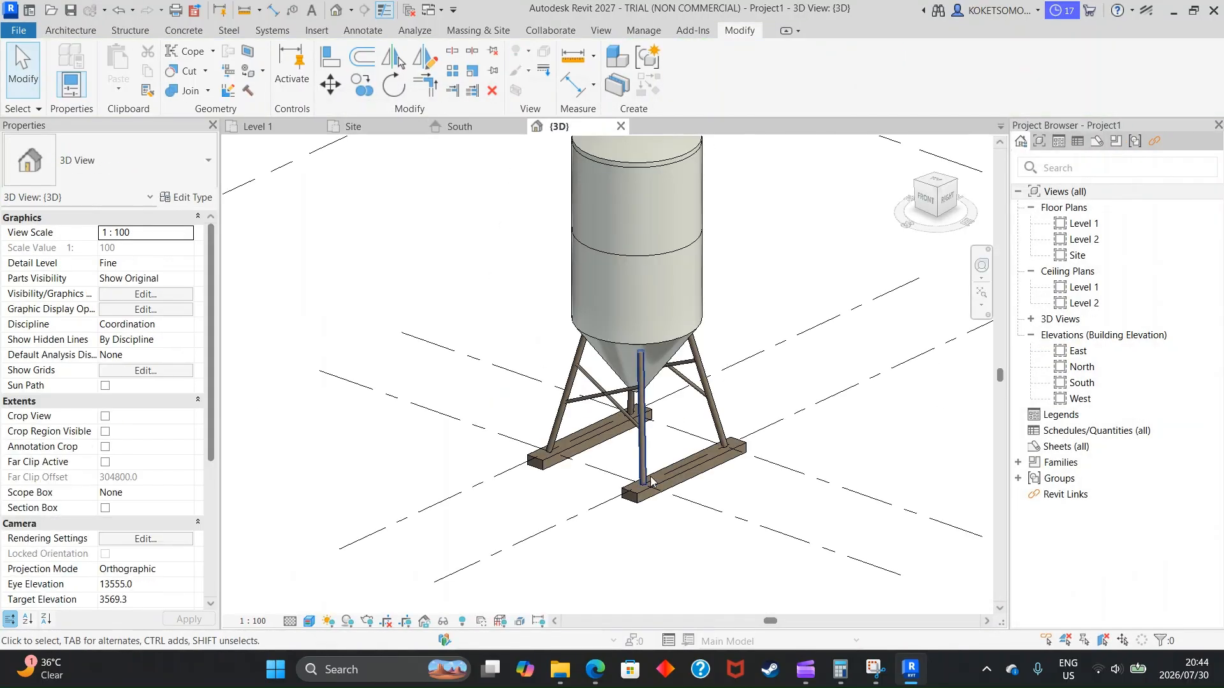
pyautogui.moveTo(797, 460)
pyautogui.keyDown('shift'); pyautogui.mouseDown(button='middle')
pyautogui.moveTo(752, 426)
pyautogui.moveTo(789, 325)
pyautogui.moveTo(804, 352)
pyautogui.mouseUp(button='middle'); pyautogui.keyUp('shift')
pyautogui.scroll(3, 806, 353)
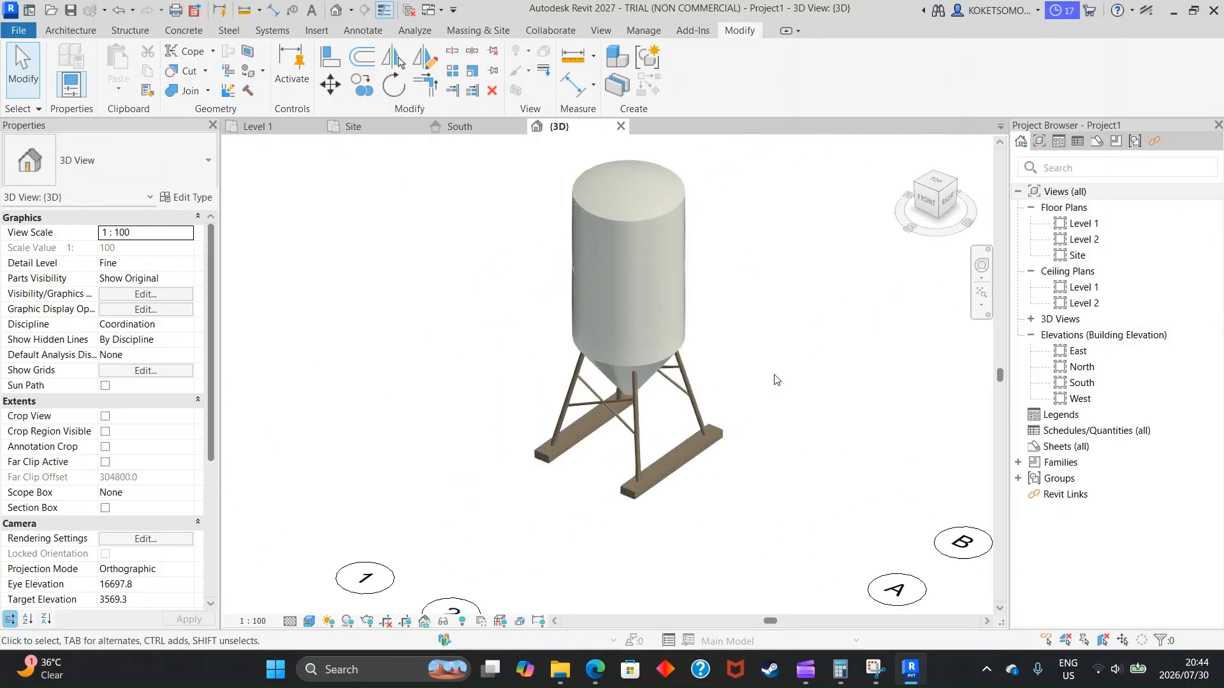
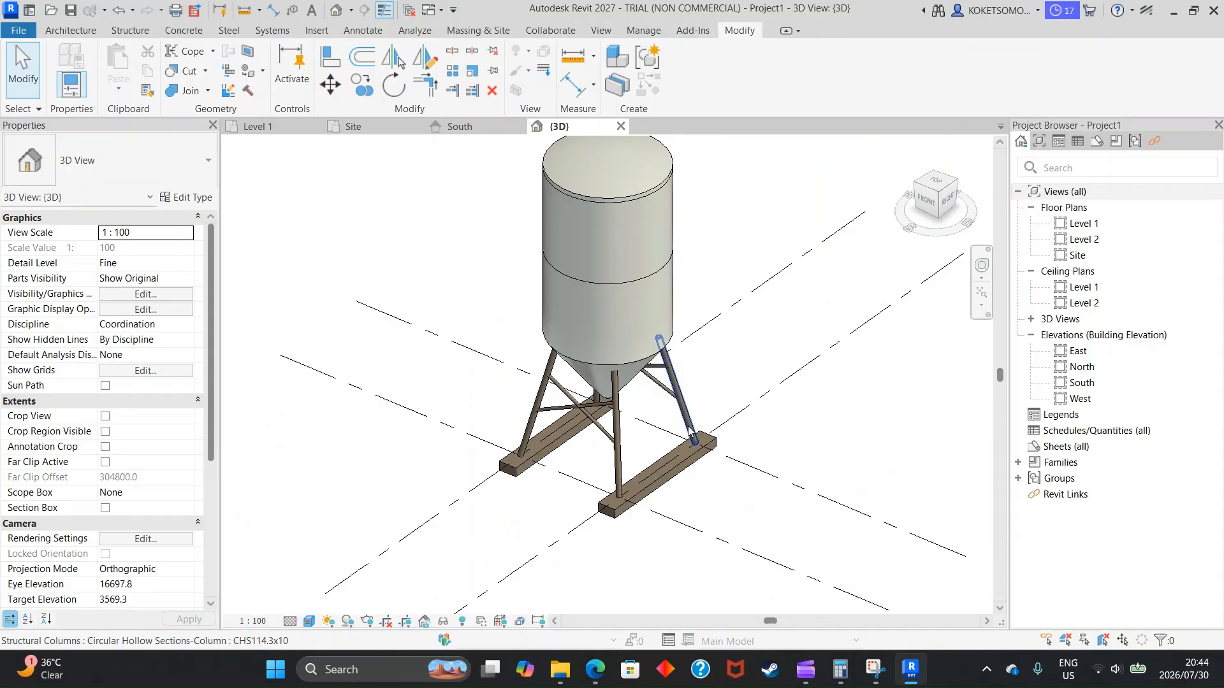
pyautogui.moveTo(695, 430); pyautogui.dragTo(656, 426, button='middle')
pyautogui.keyDown('shift'); pyautogui.moveTo(814, 347); pyautogui.dragTo(507, 214, button='middle'); pyautogui.keyUp('shift')
# In the Site plan, place a slanted structural column as a brace between the two east columns and set its type to CHS60.3x5
pyautogui.click(353, 126)
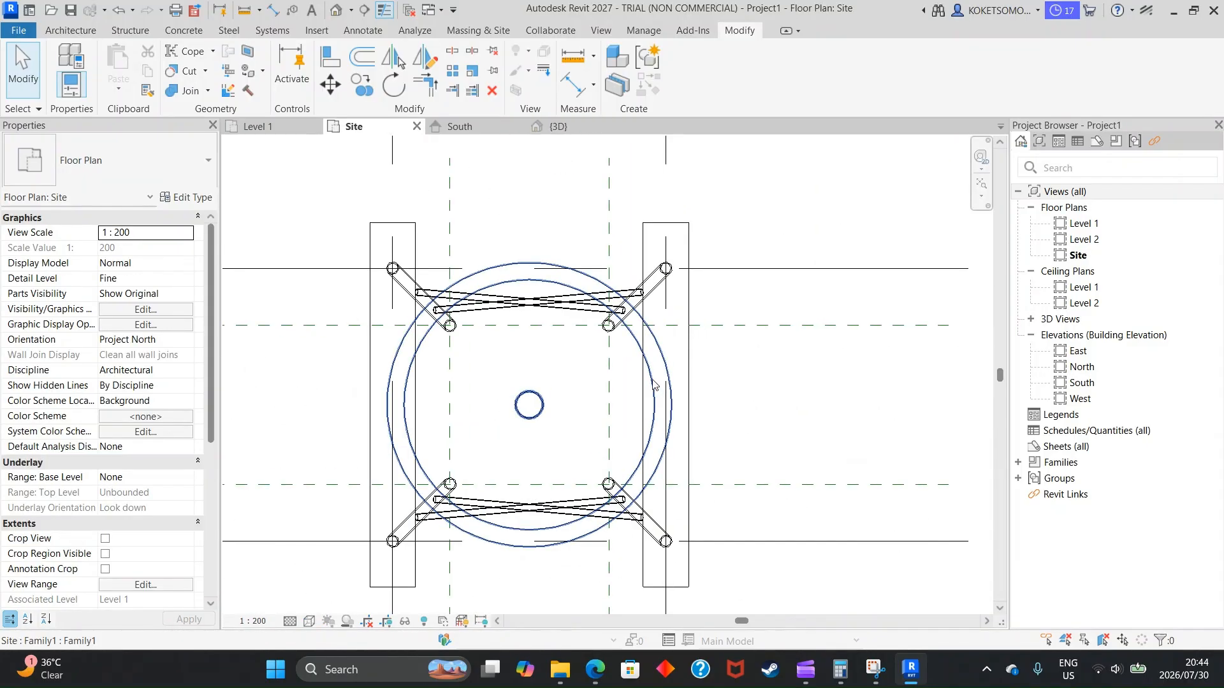
pyautogui.click(130, 30)
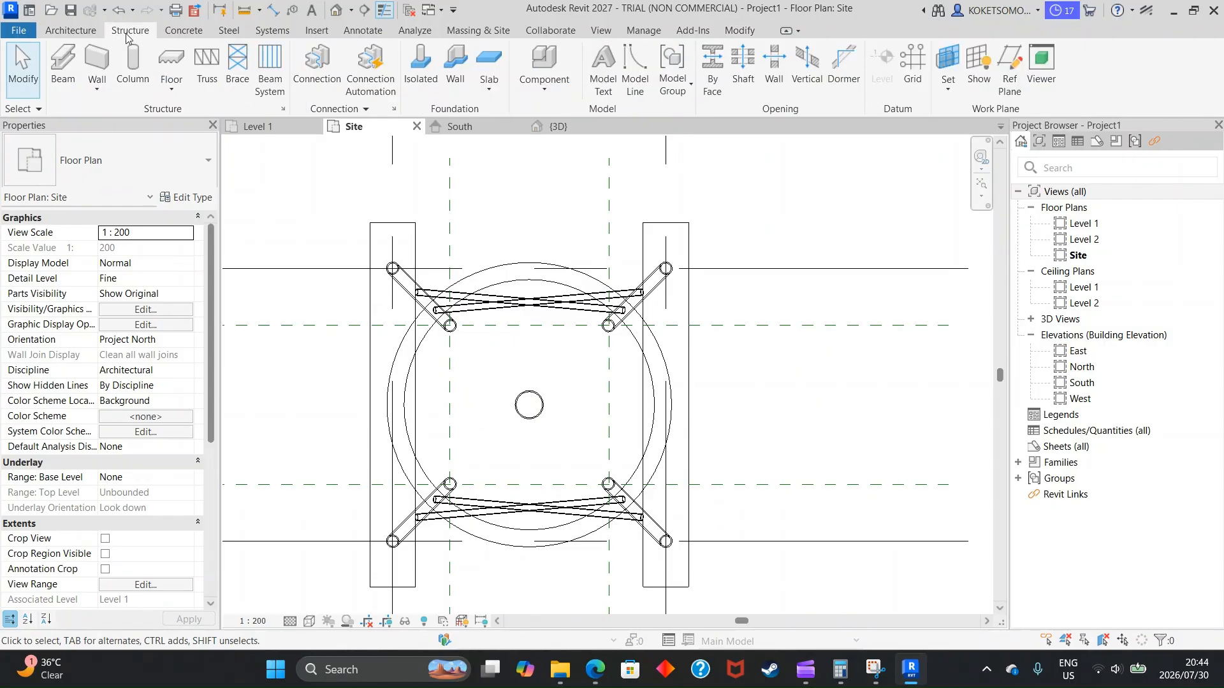
pyautogui.click(132, 76)
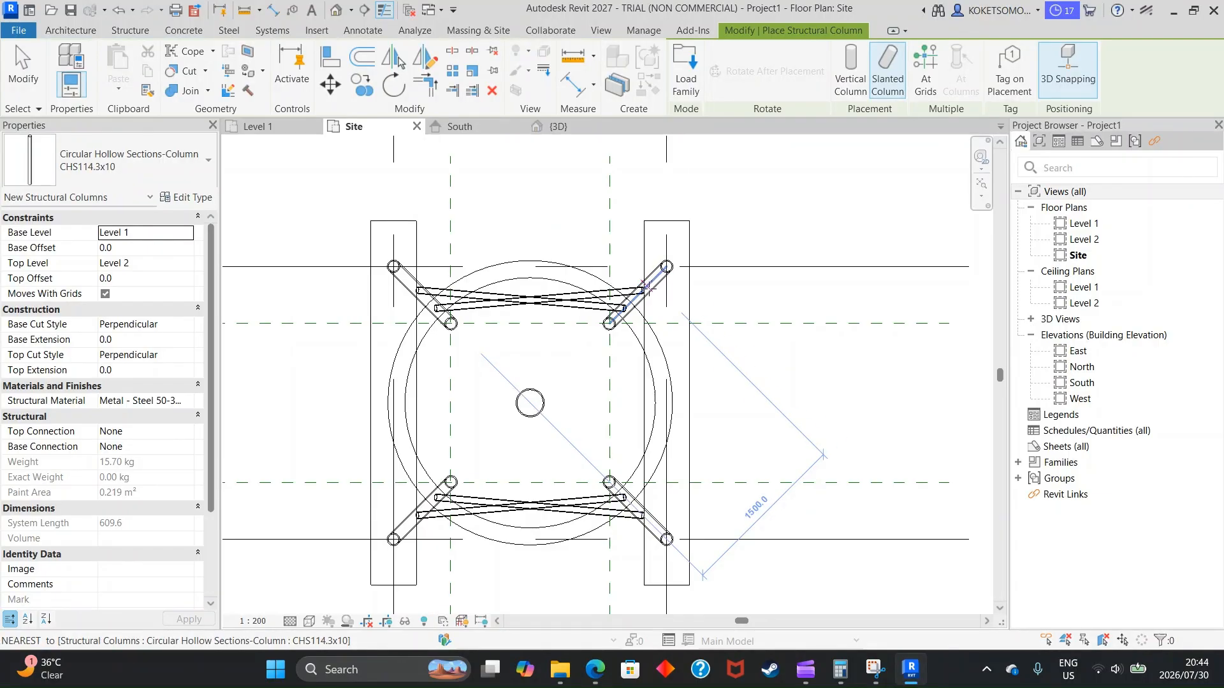
pyautogui.click(643, 290)
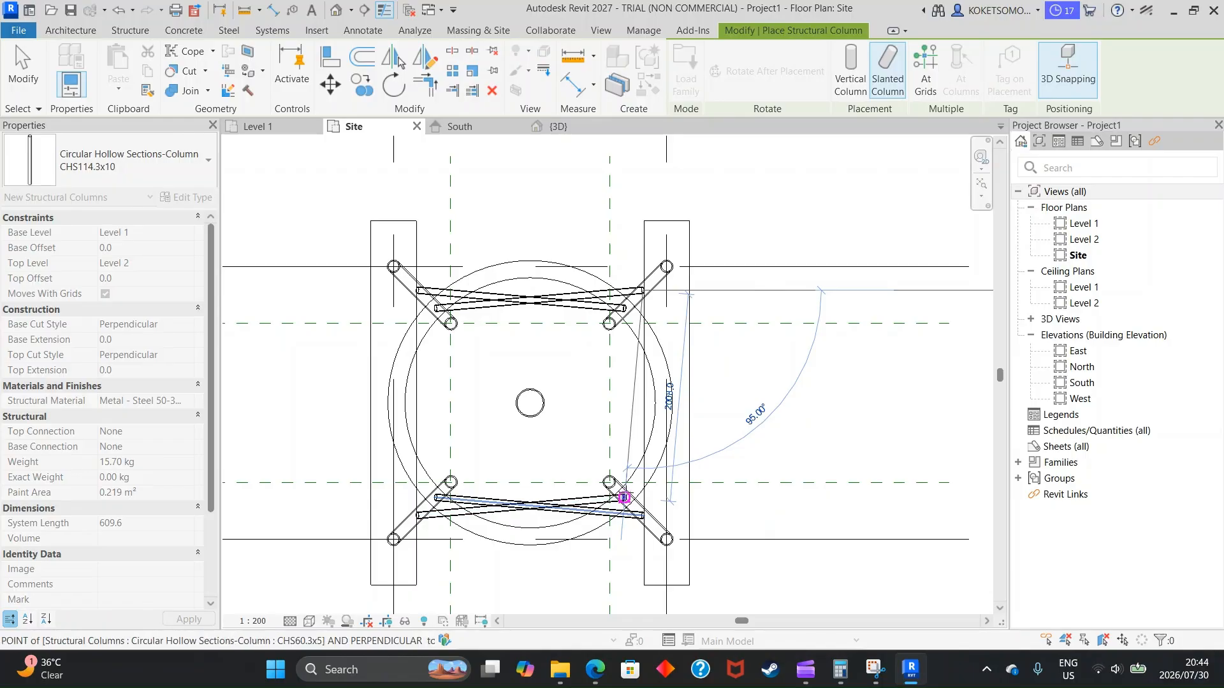
pyautogui.click(625, 497)
pyautogui.press('Escape')
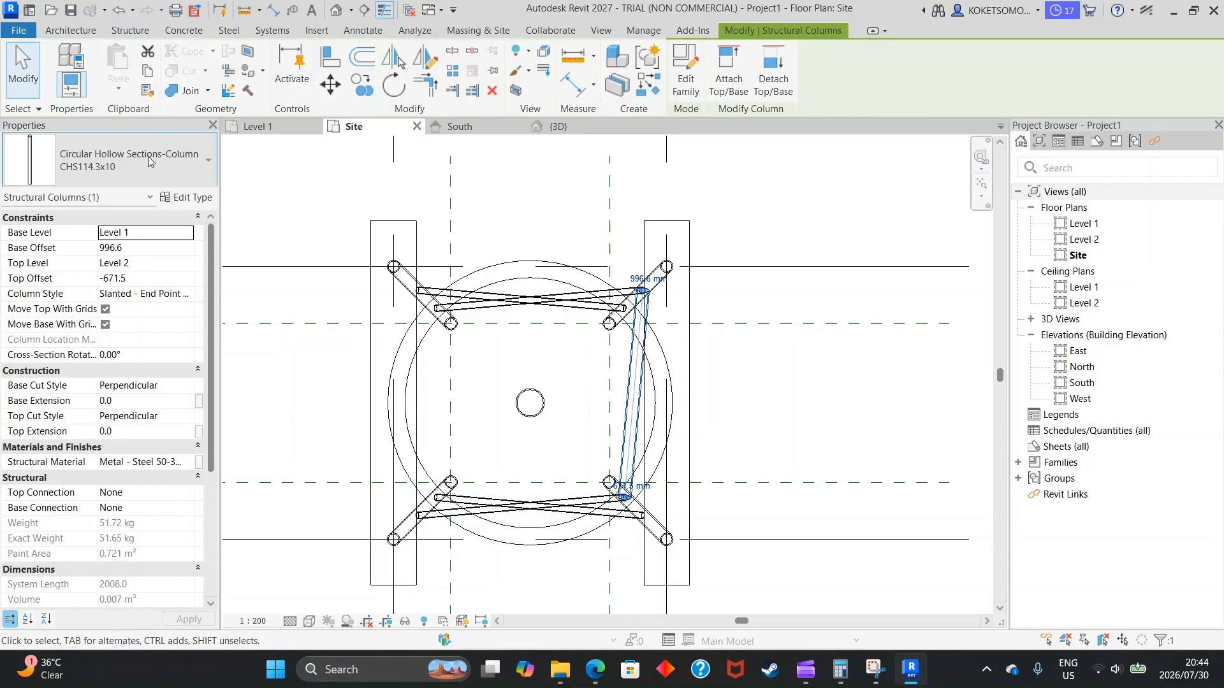
pyautogui.click(159, 138)
pyautogui.click(91, 254)
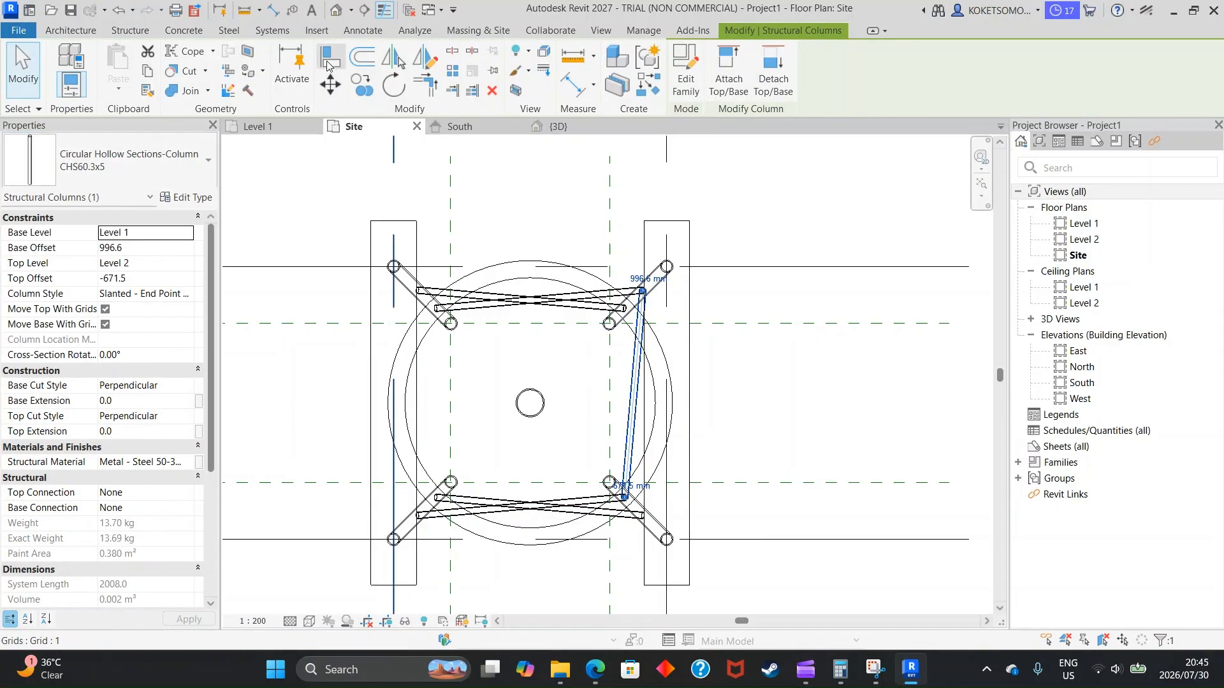
# Mirror the east brace about the tank's east-west centreline to form a crossed pair
pyautogui.click(568, 355)
pyautogui.click(632, 372)
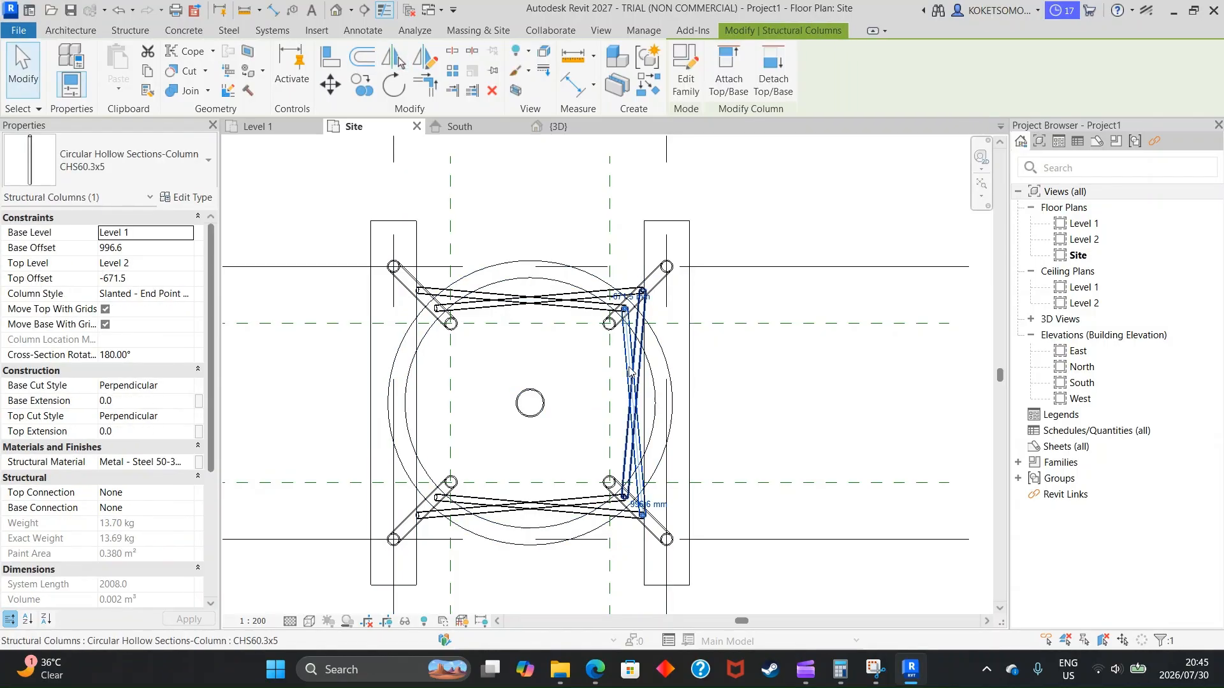
pyautogui.press('Escape')
# Mirror both east braces about the tank's north-south centreline onto the west side
pyautogui.click(637, 355)
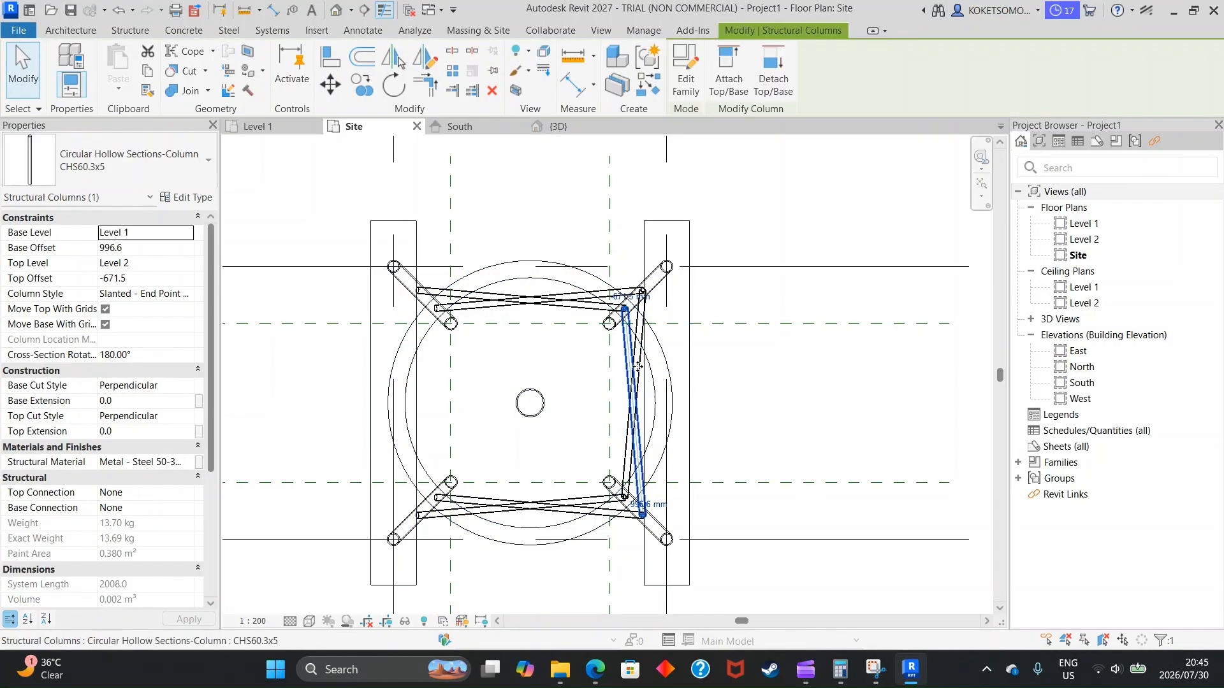
pyautogui.keyDown('ctrl'); pyautogui.click(634, 370); pyautogui.keyUp('ctrl')
pyautogui.click(394, 59)
pyautogui.click(532, 353)
pyautogui.click(542, 195)
# Review the tank structure with bracing on all four sides in the 3D view
pyautogui.click(558, 126)
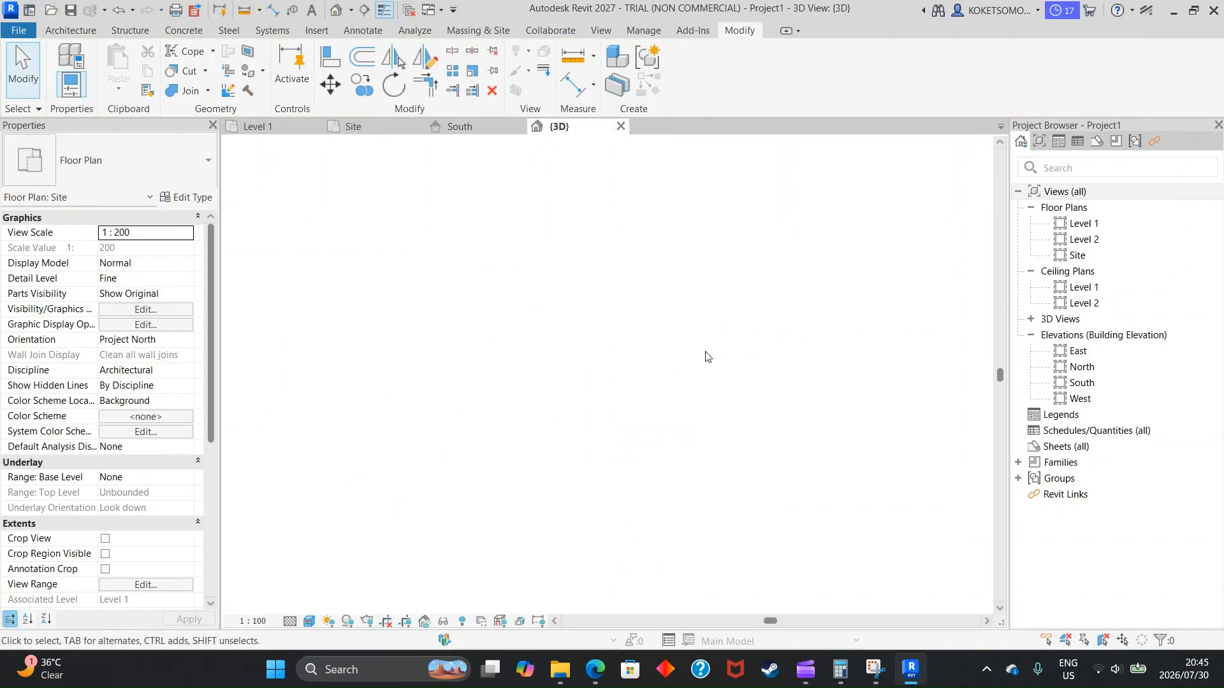
pyautogui.keyDown('shift'); pyautogui.moveTo(829, 360); pyautogui.dragTo(704, 325, button='middle'); pyautogui.keyUp('shift')
pyautogui.scroll(5, 698, 323)
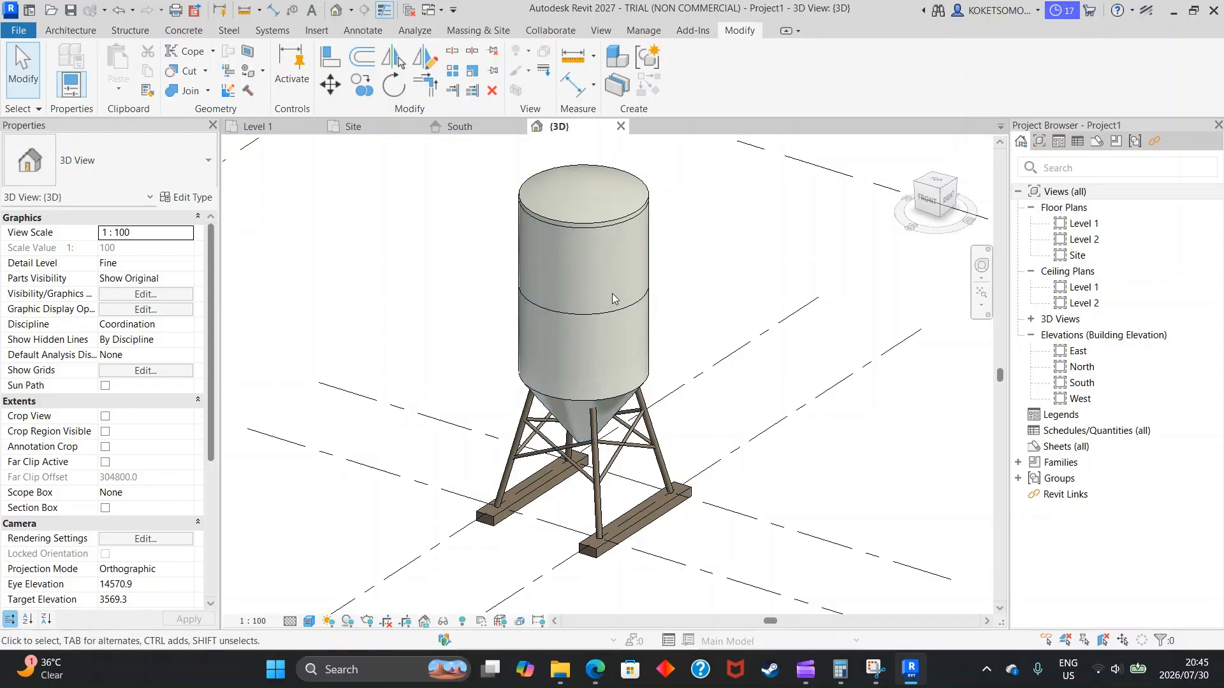
pyautogui.moveTo(612, 294); pyautogui.dragTo(560, 306, button='middle')
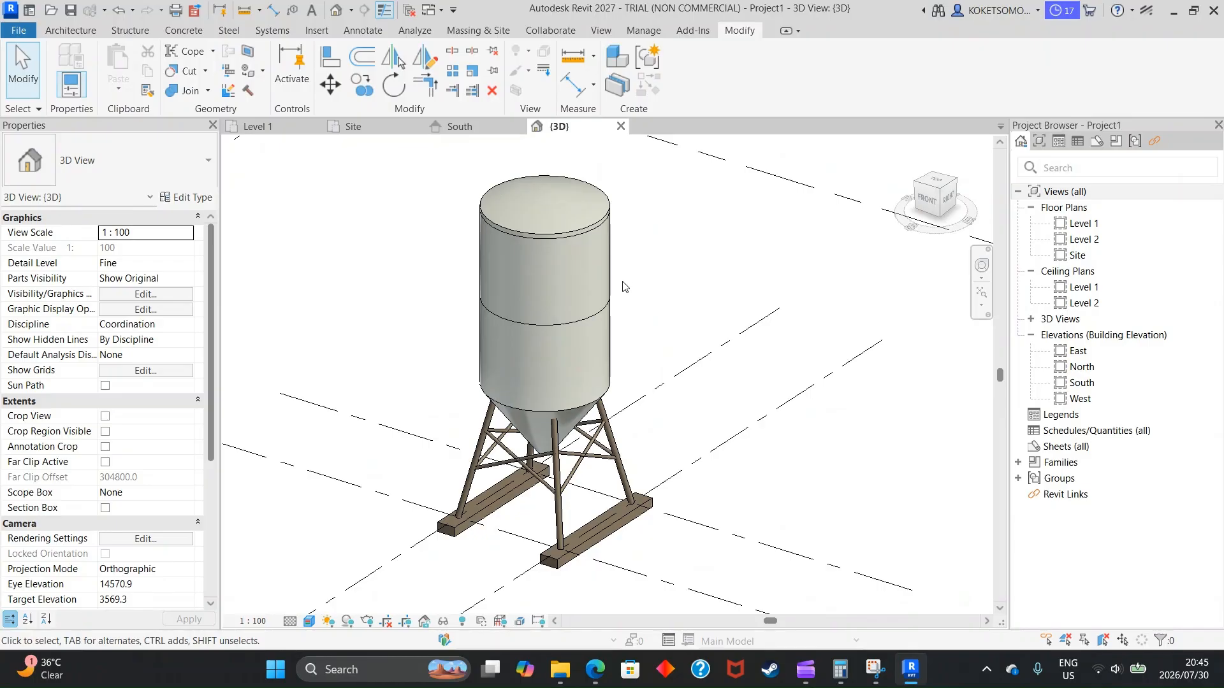